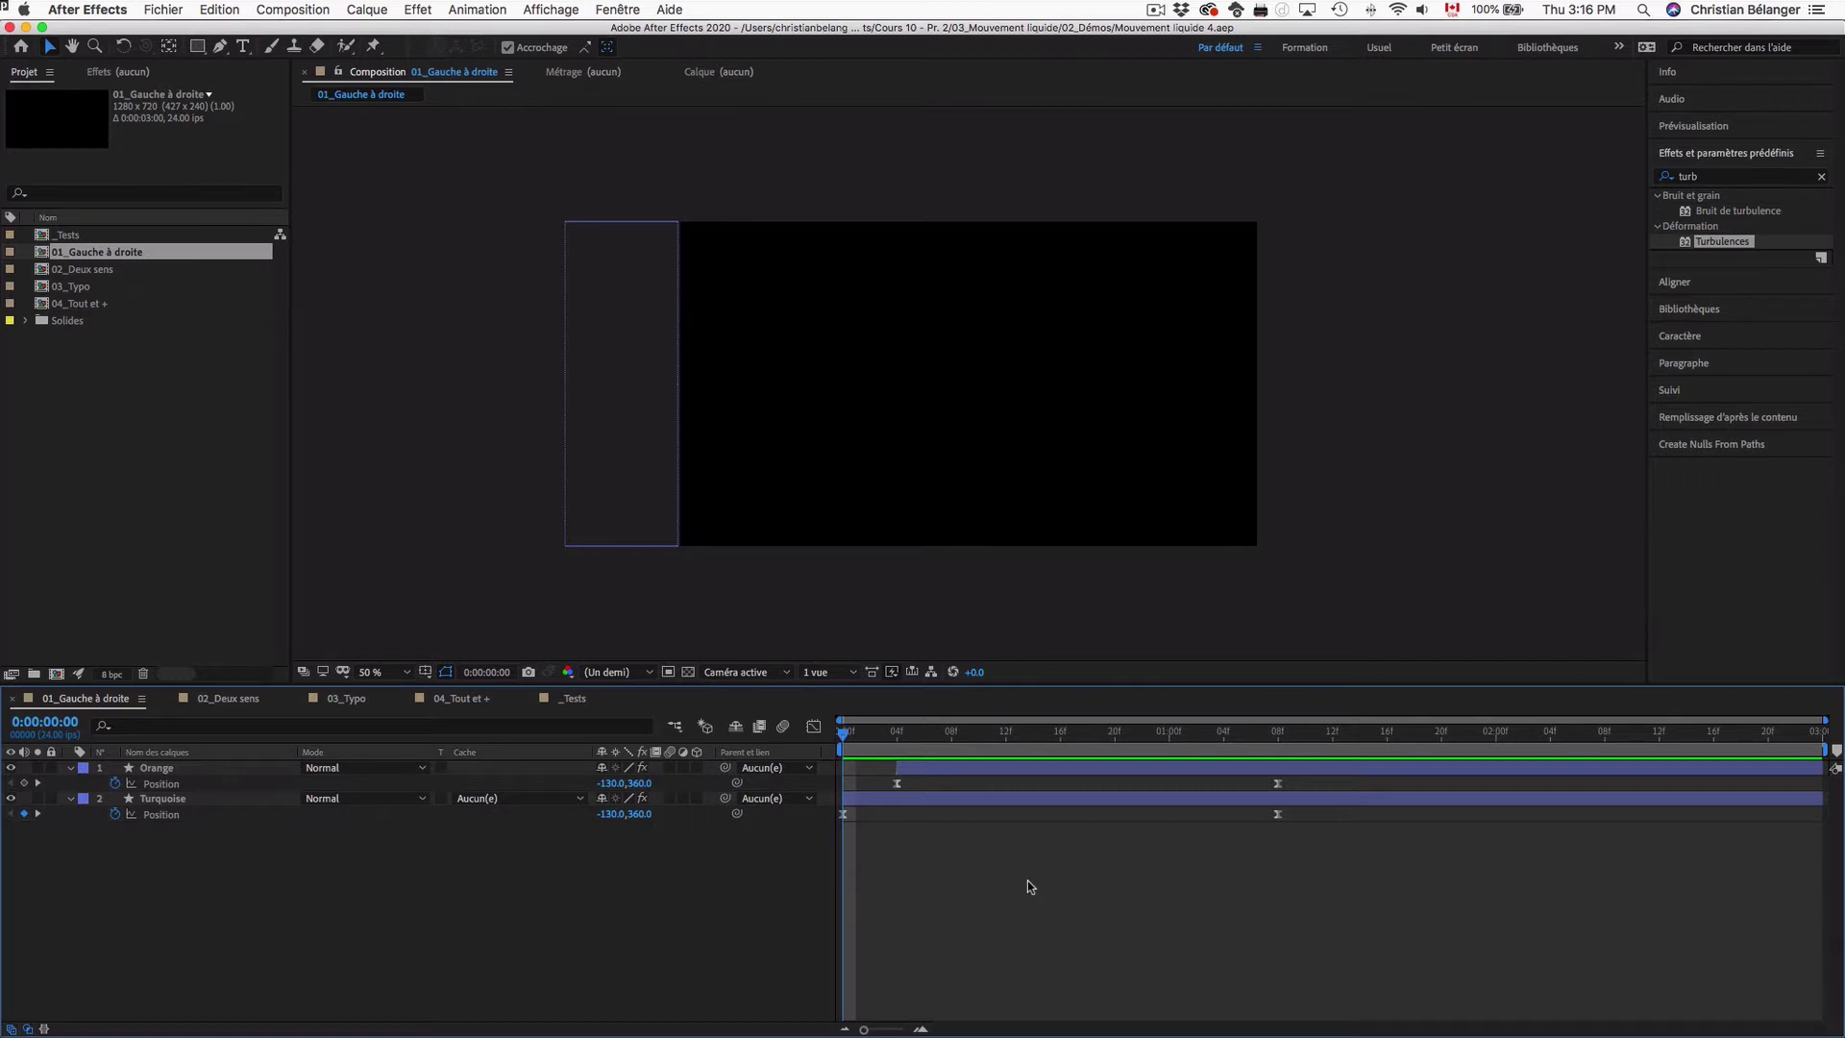
Preview the 01_Gauche à droite, 02_Deux sens and 03_Typo demo animations
{"action": "key", "text": "space"}
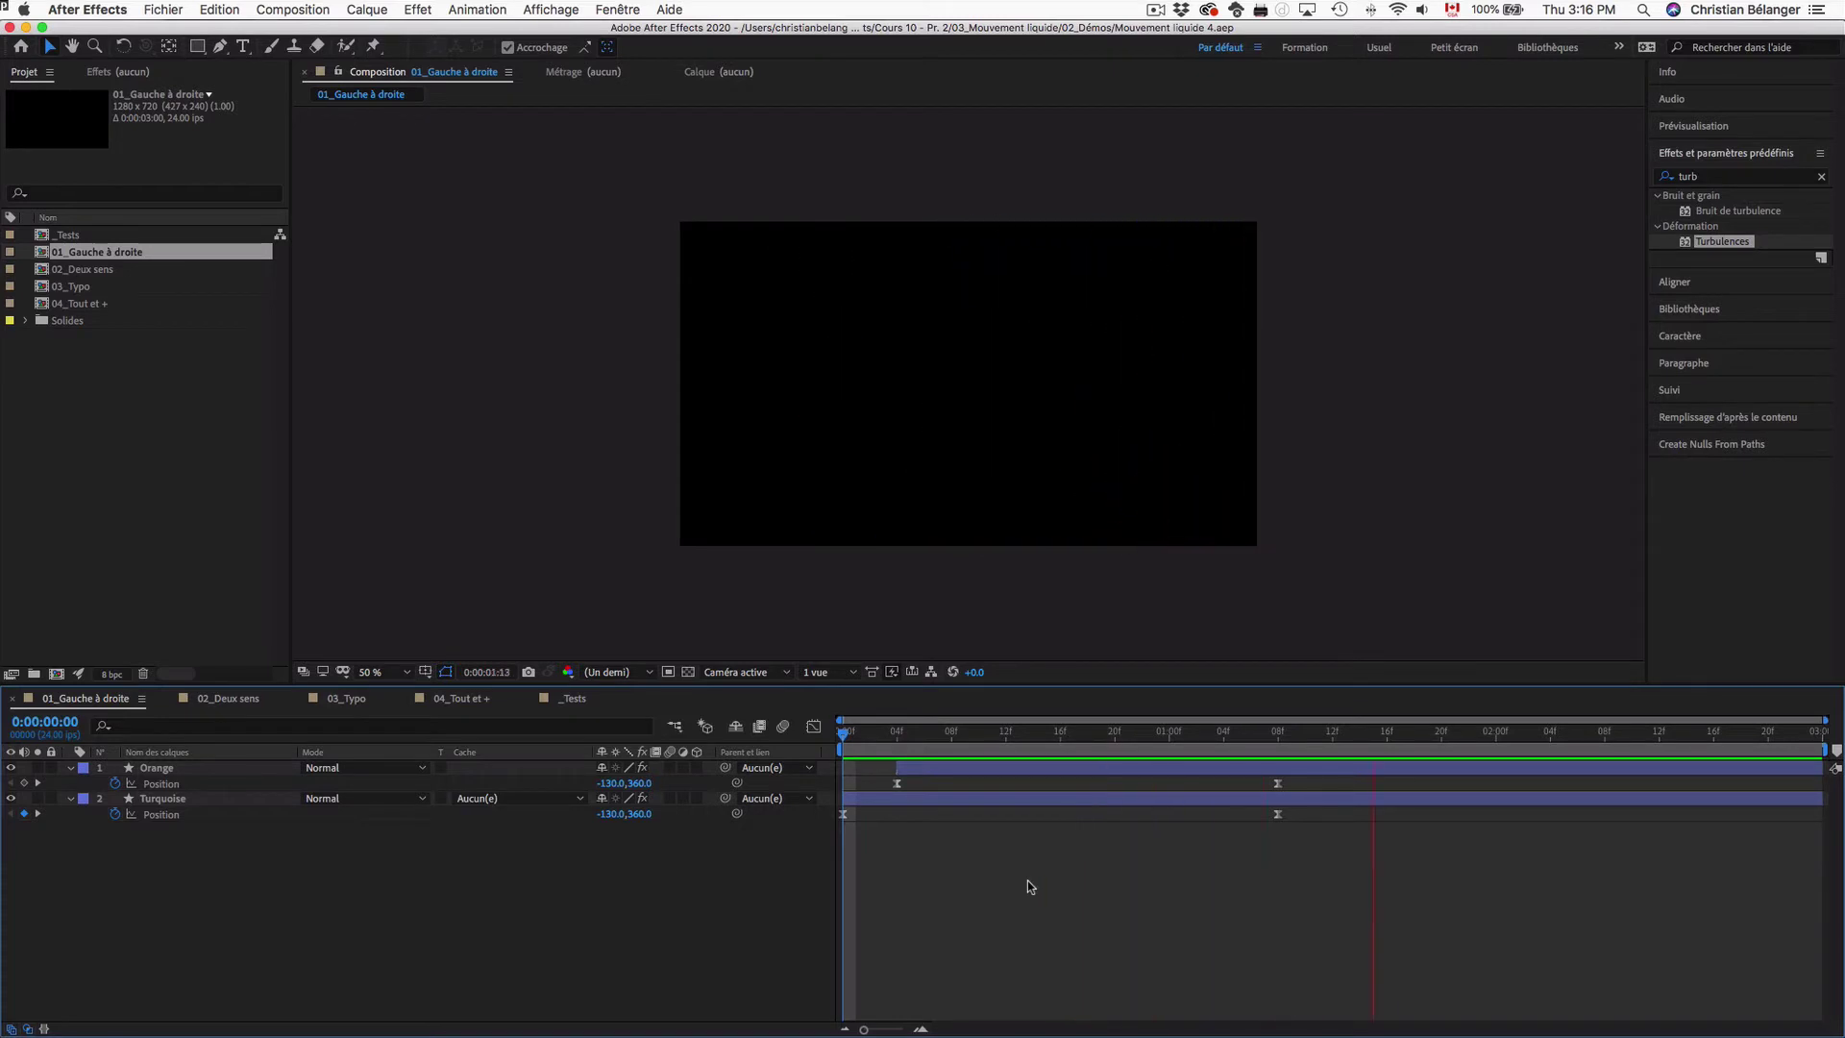
{"action": "key", "text": "space"}
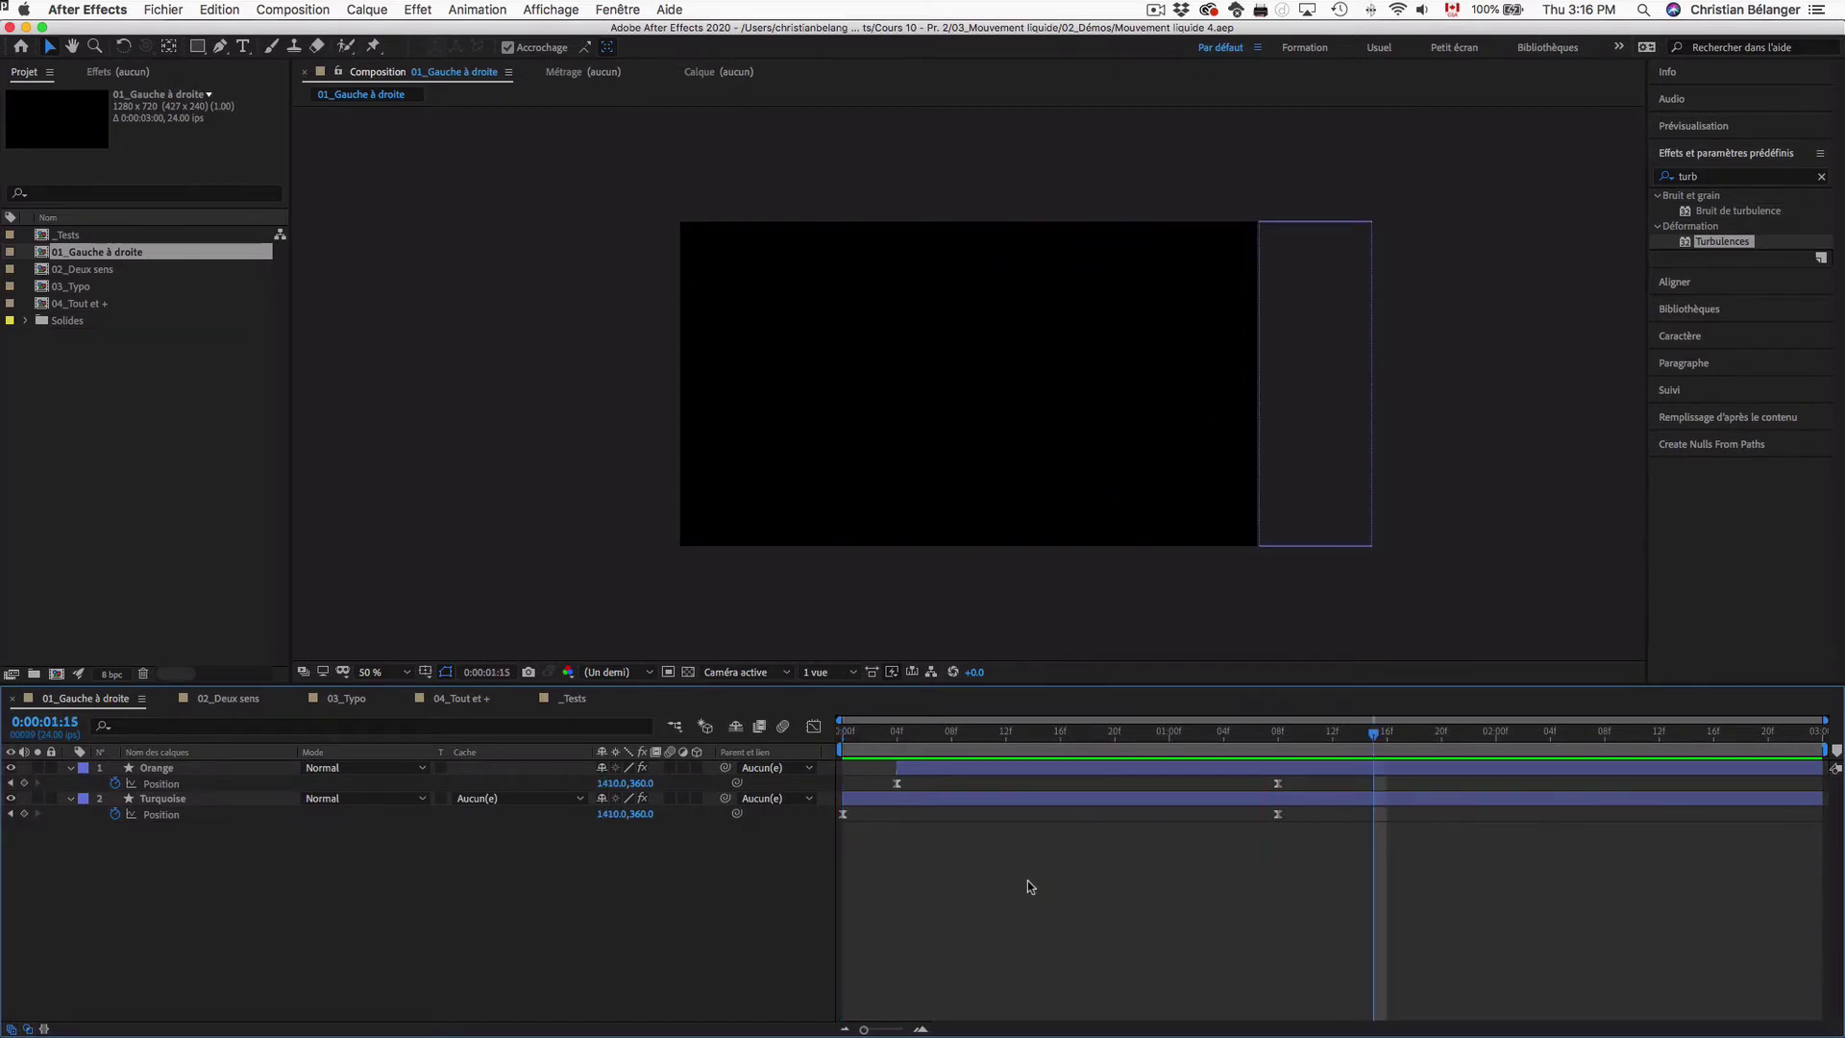
{"action": "double_click", "coordinate": [97, 272]}
{"action": "key", "text": "space"}
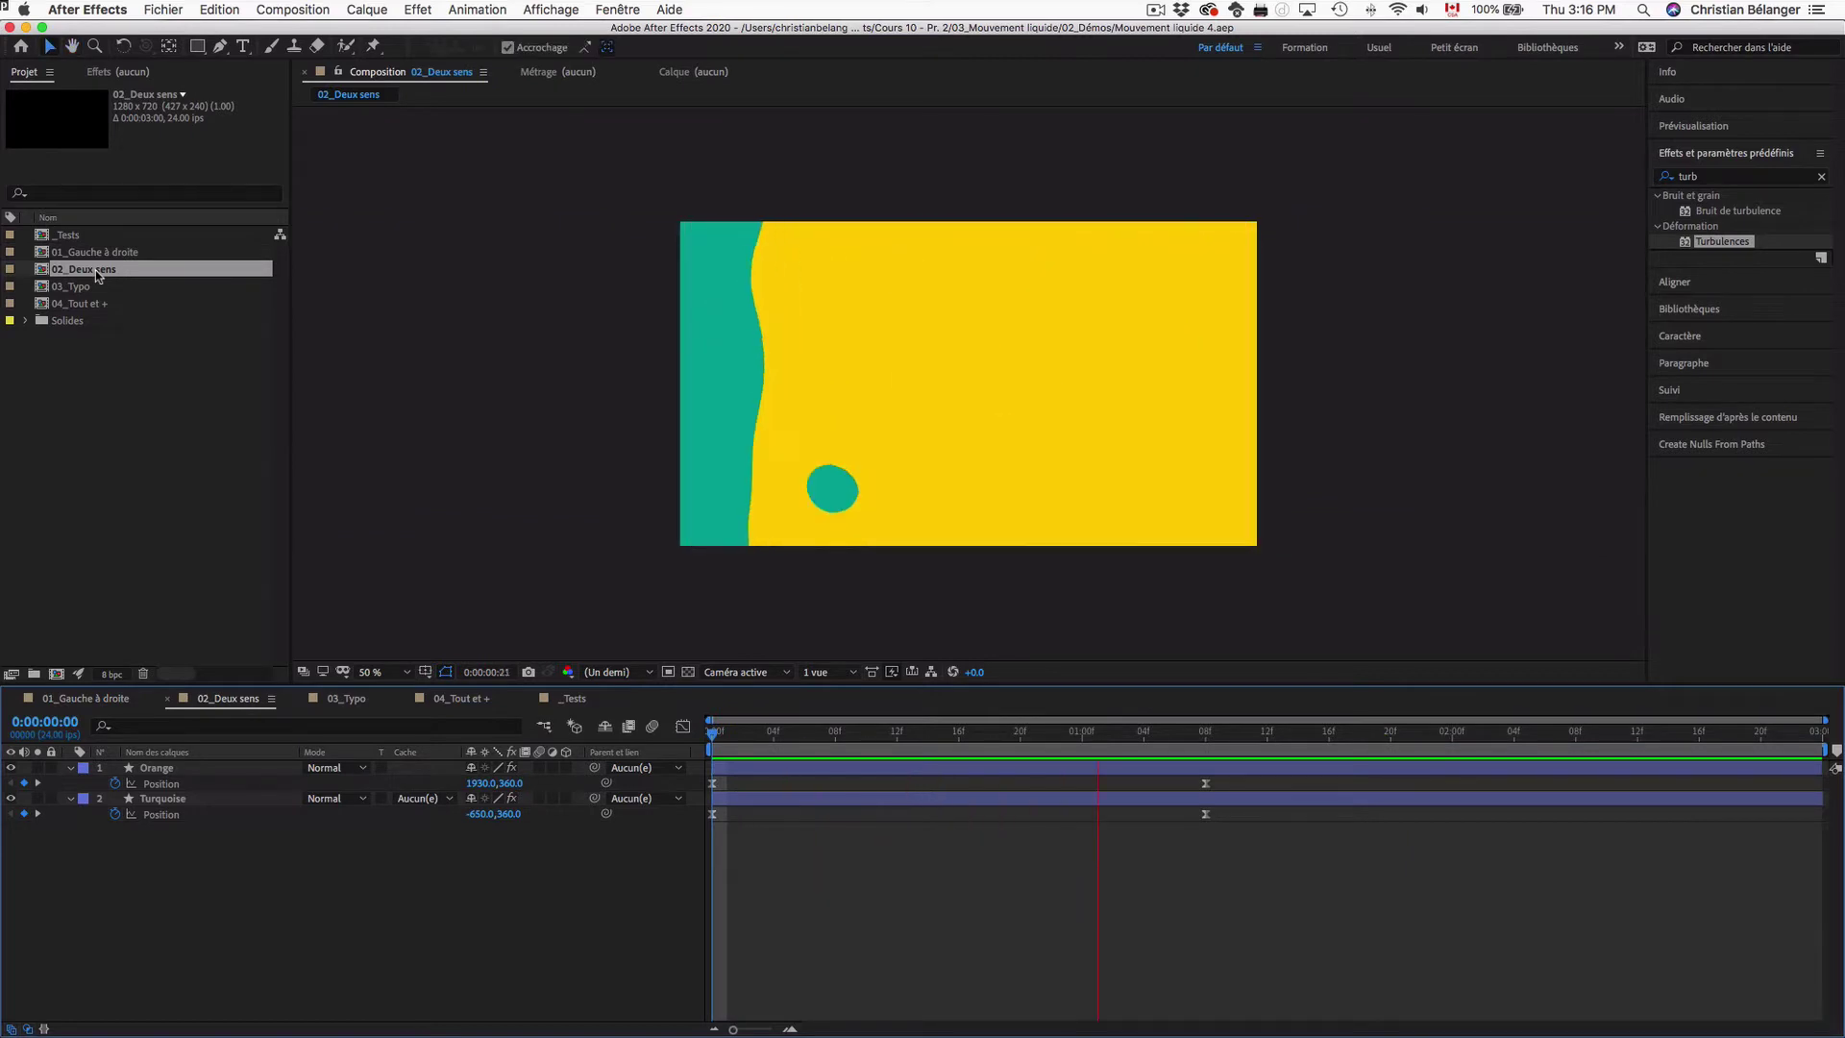
{"action": "double_click", "coordinate": [99, 287]}
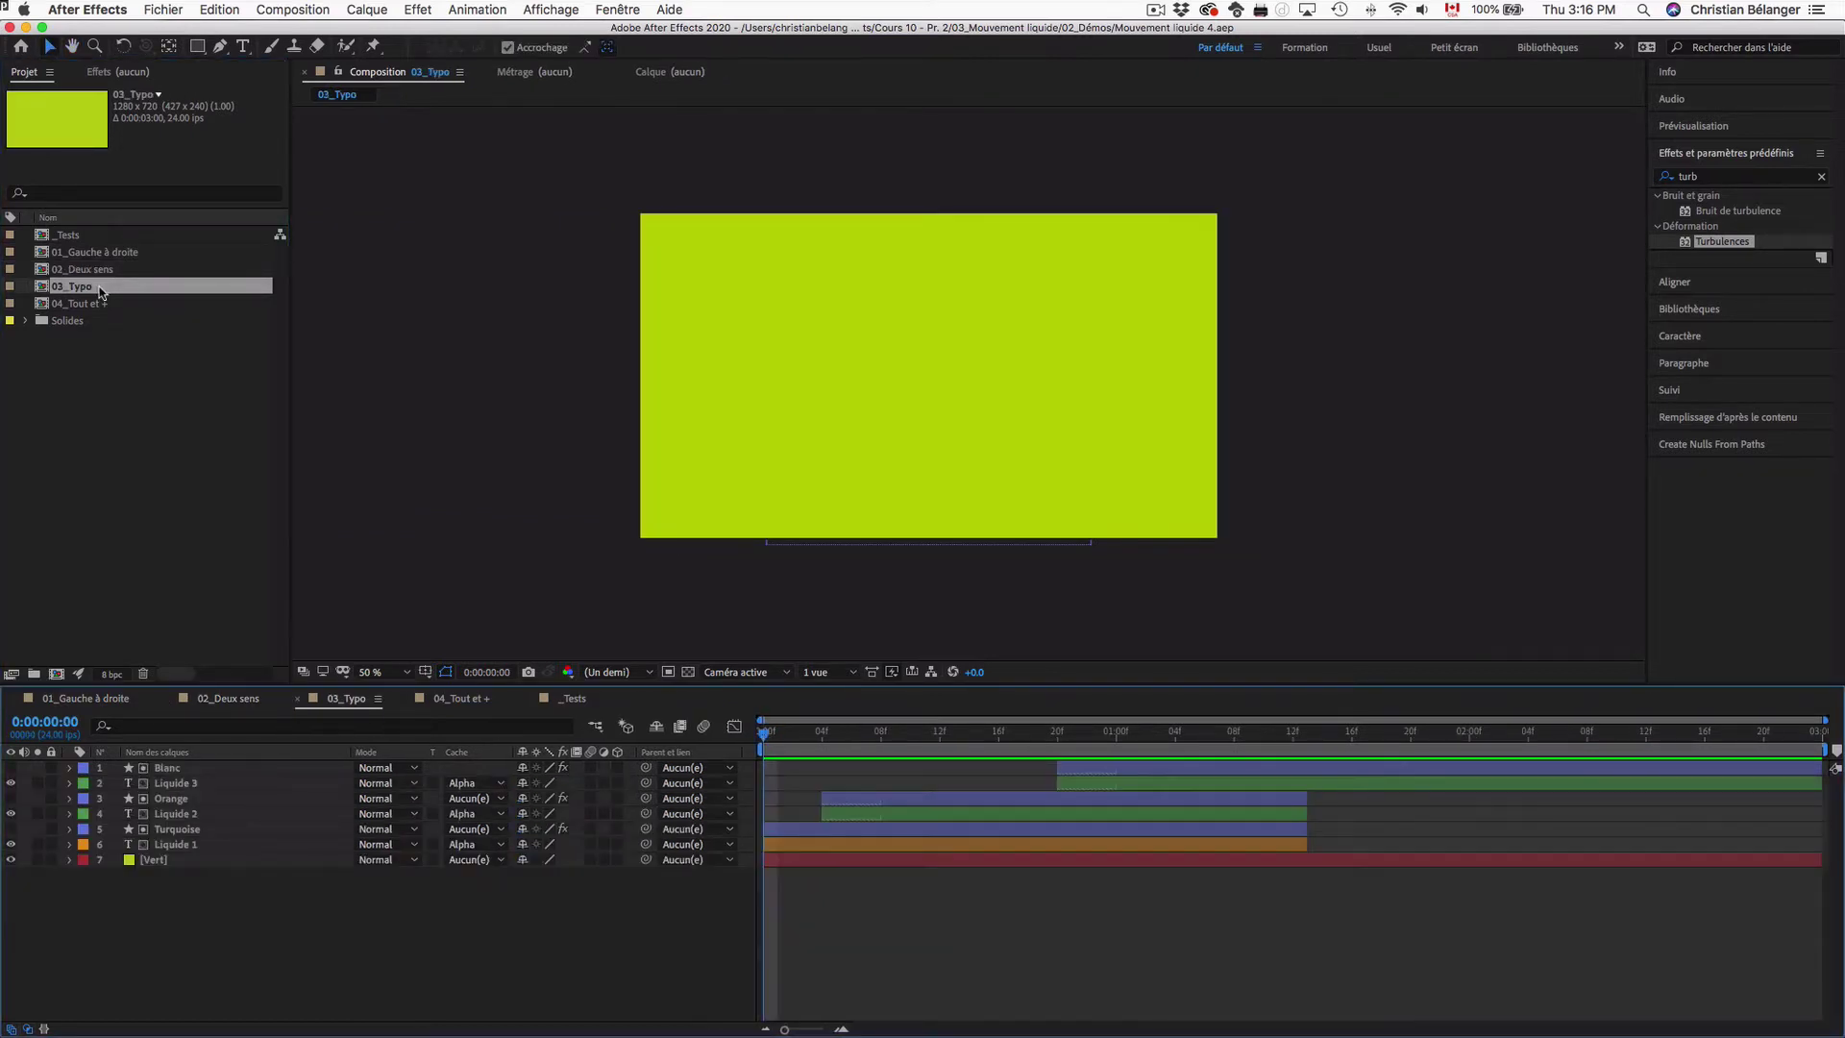
{"action": "key", "text": "space"}
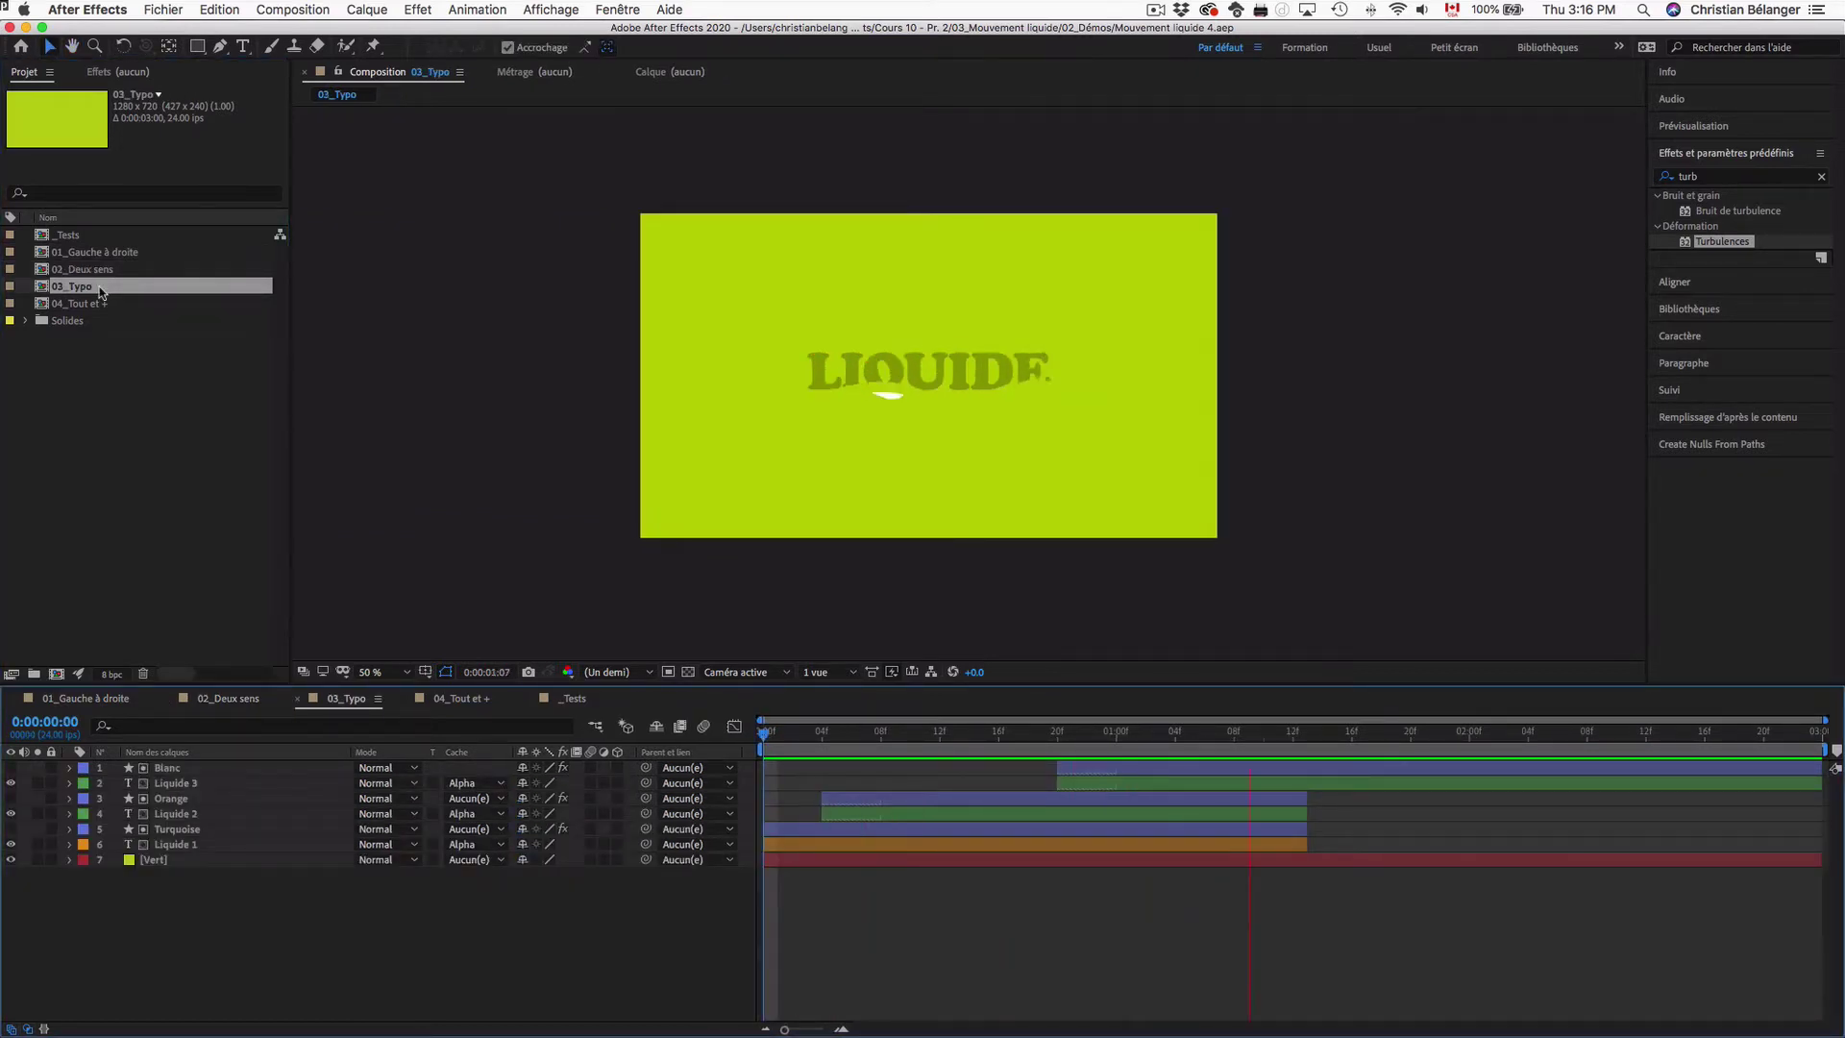
{"action": "key", "text": "space"}
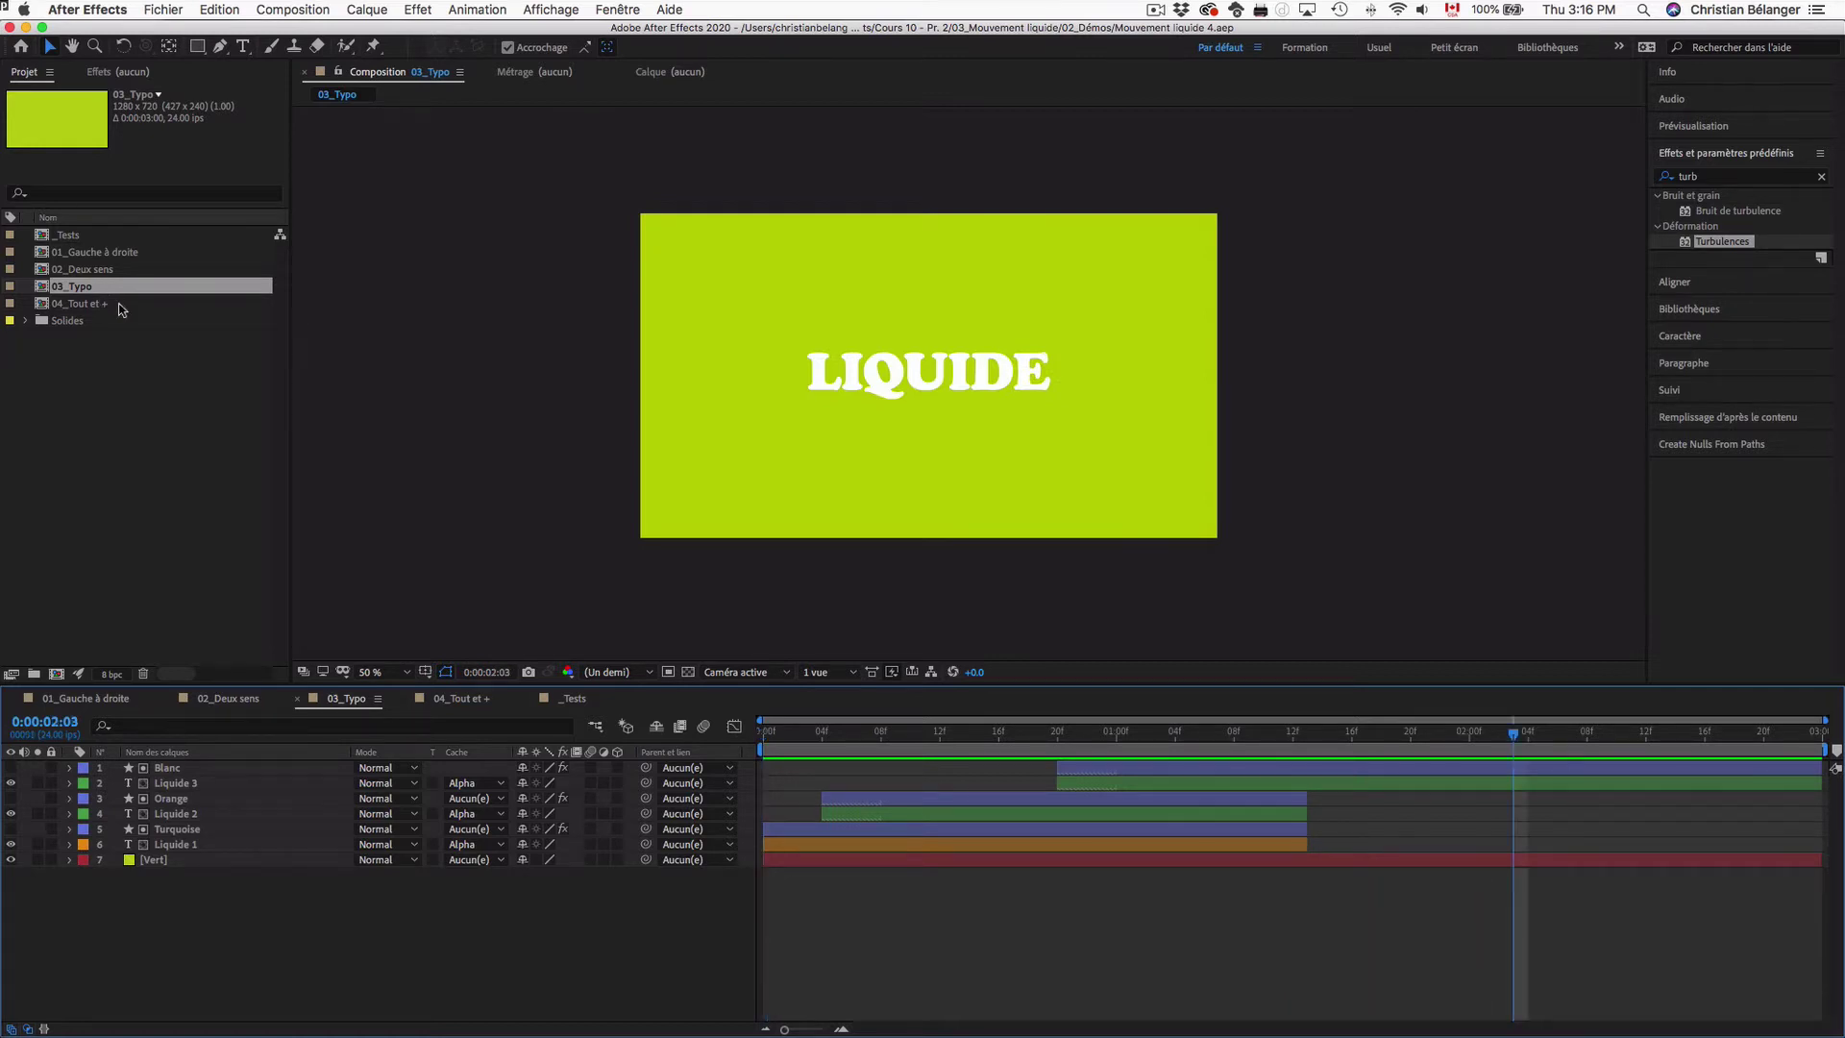
Preview the 04_Tout et + animation, then open the empty _Tests composition
{"action": "double_click", "coordinate": [80, 304]}
{"action": "key", "text": "space"}
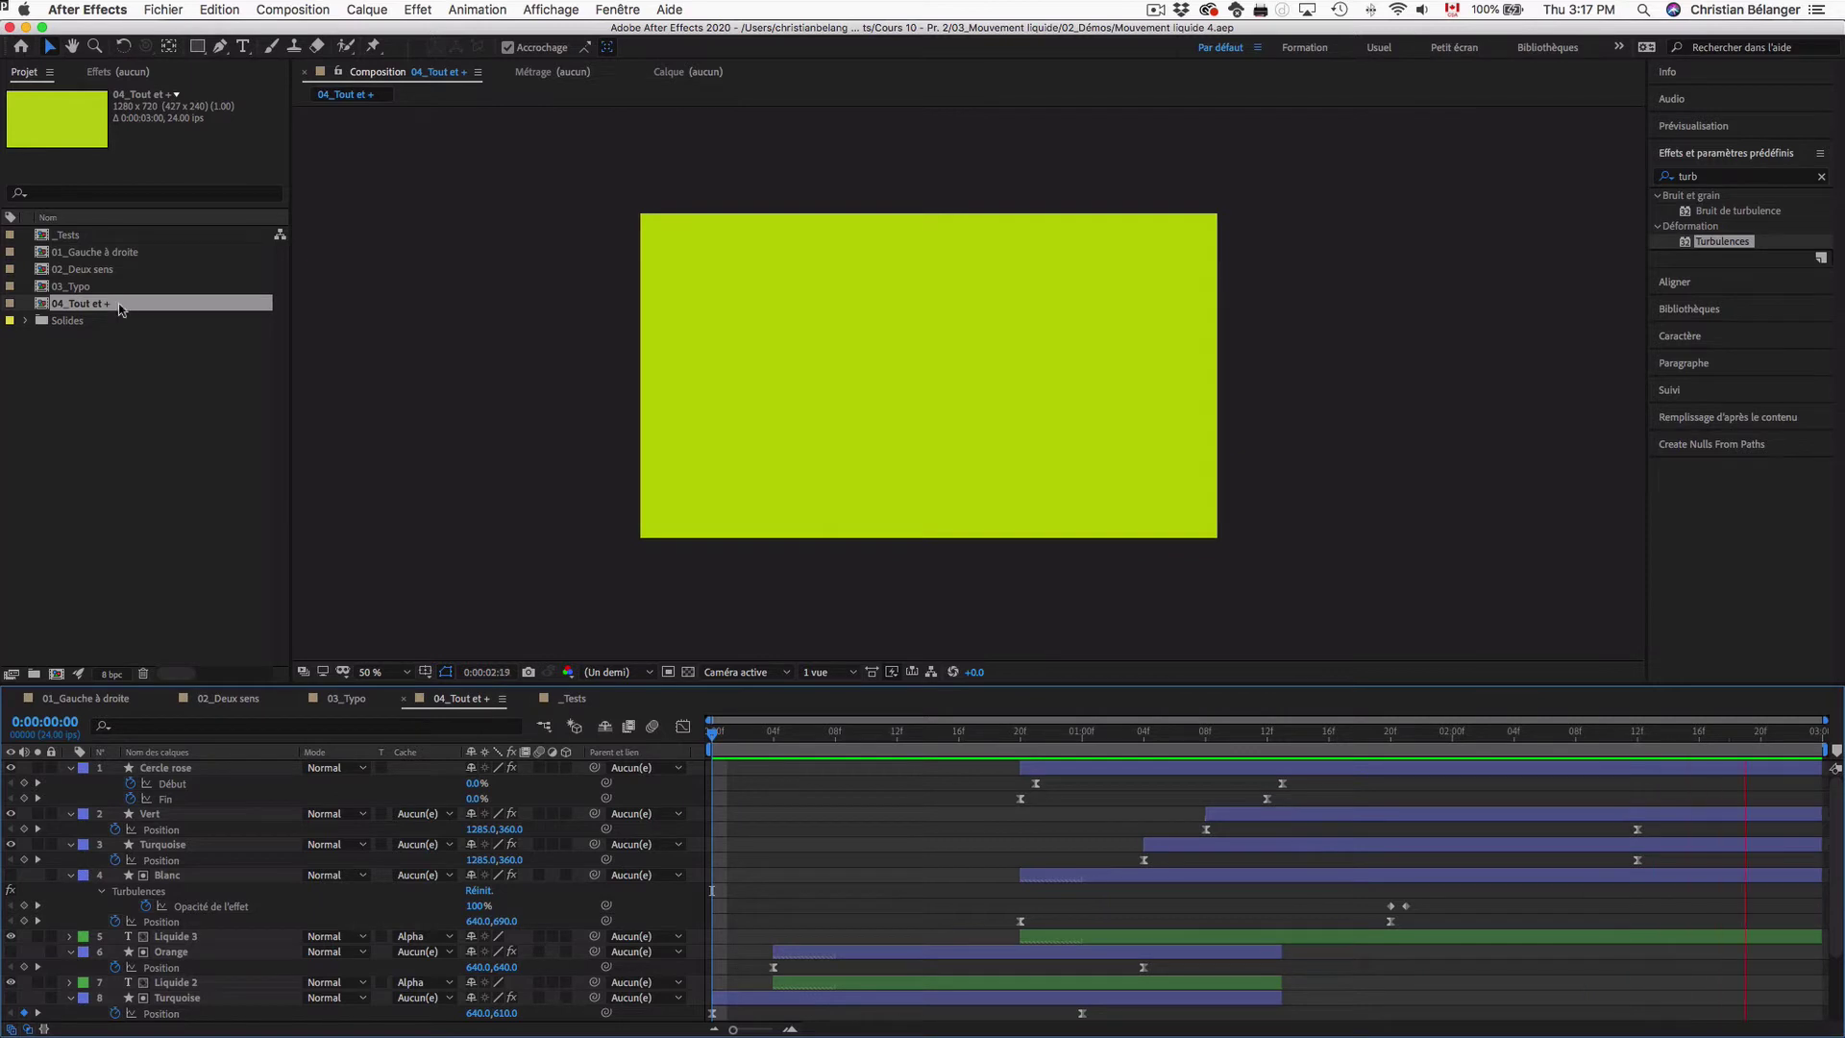
{"action": "key", "text": "space"}
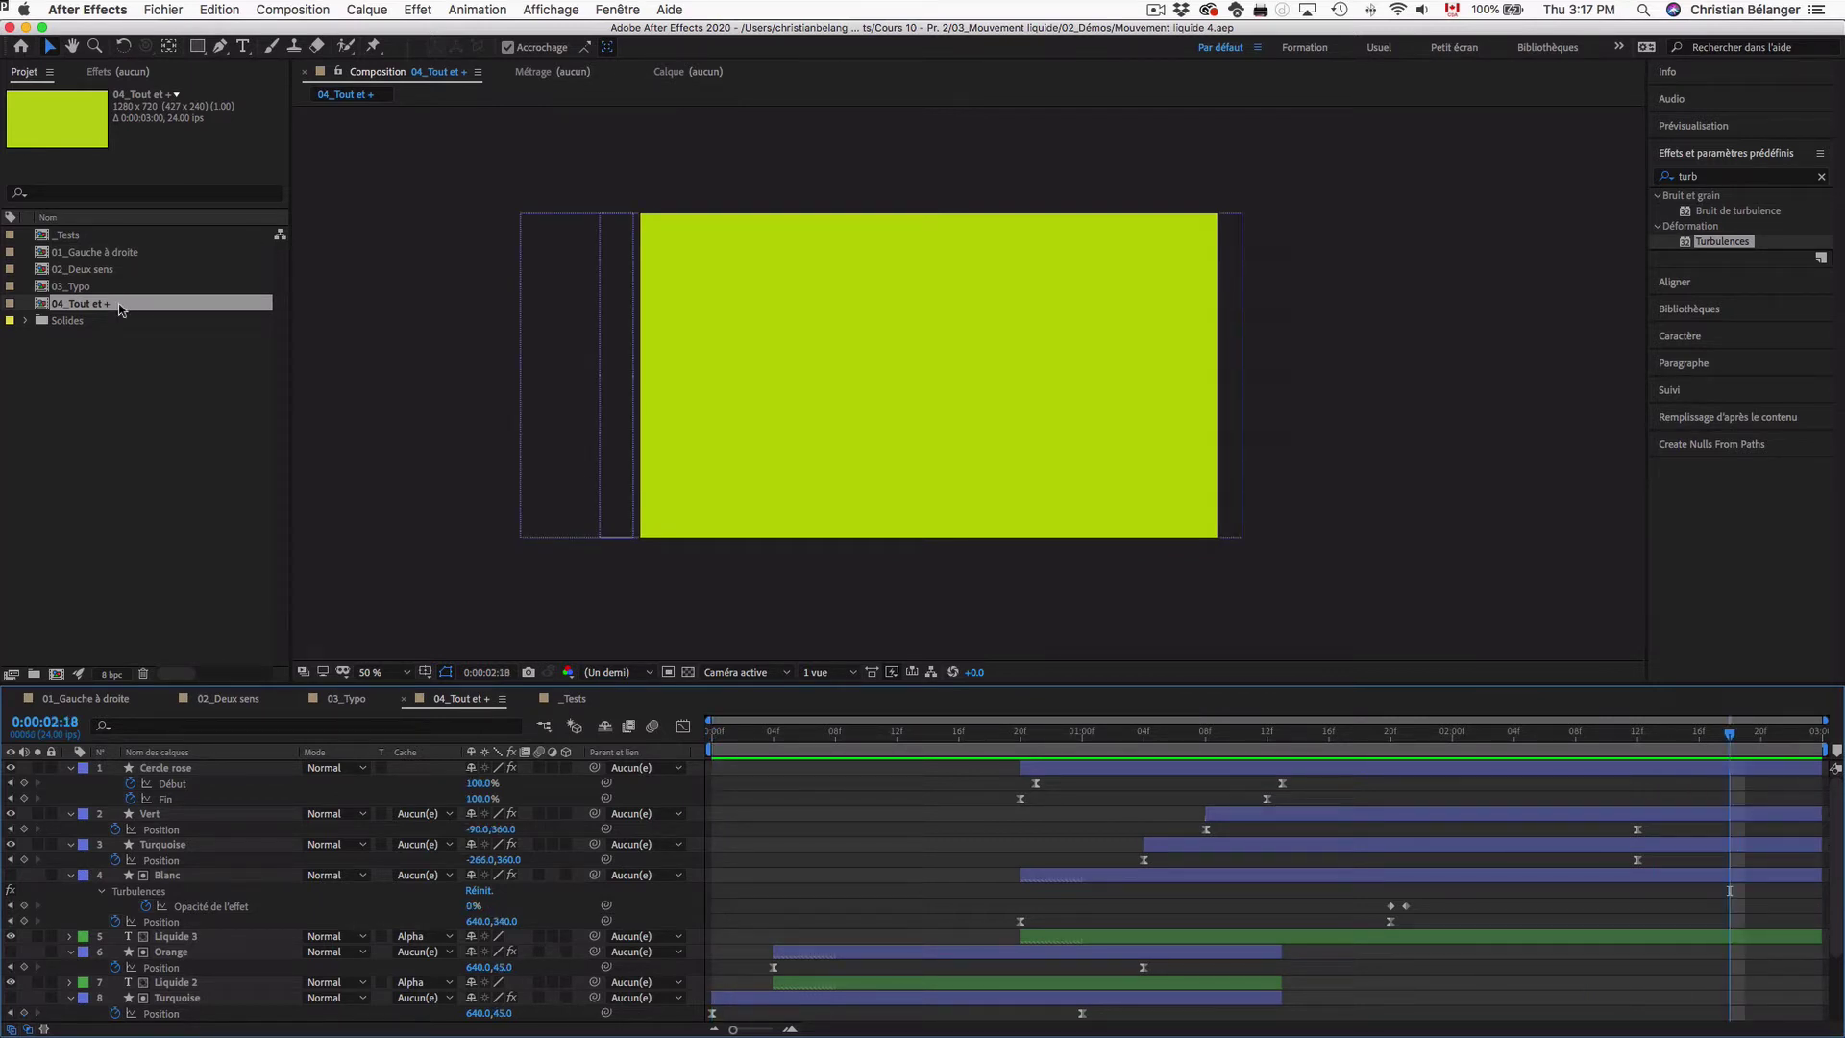
{"action": "double_click", "coordinate": [106, 237]}
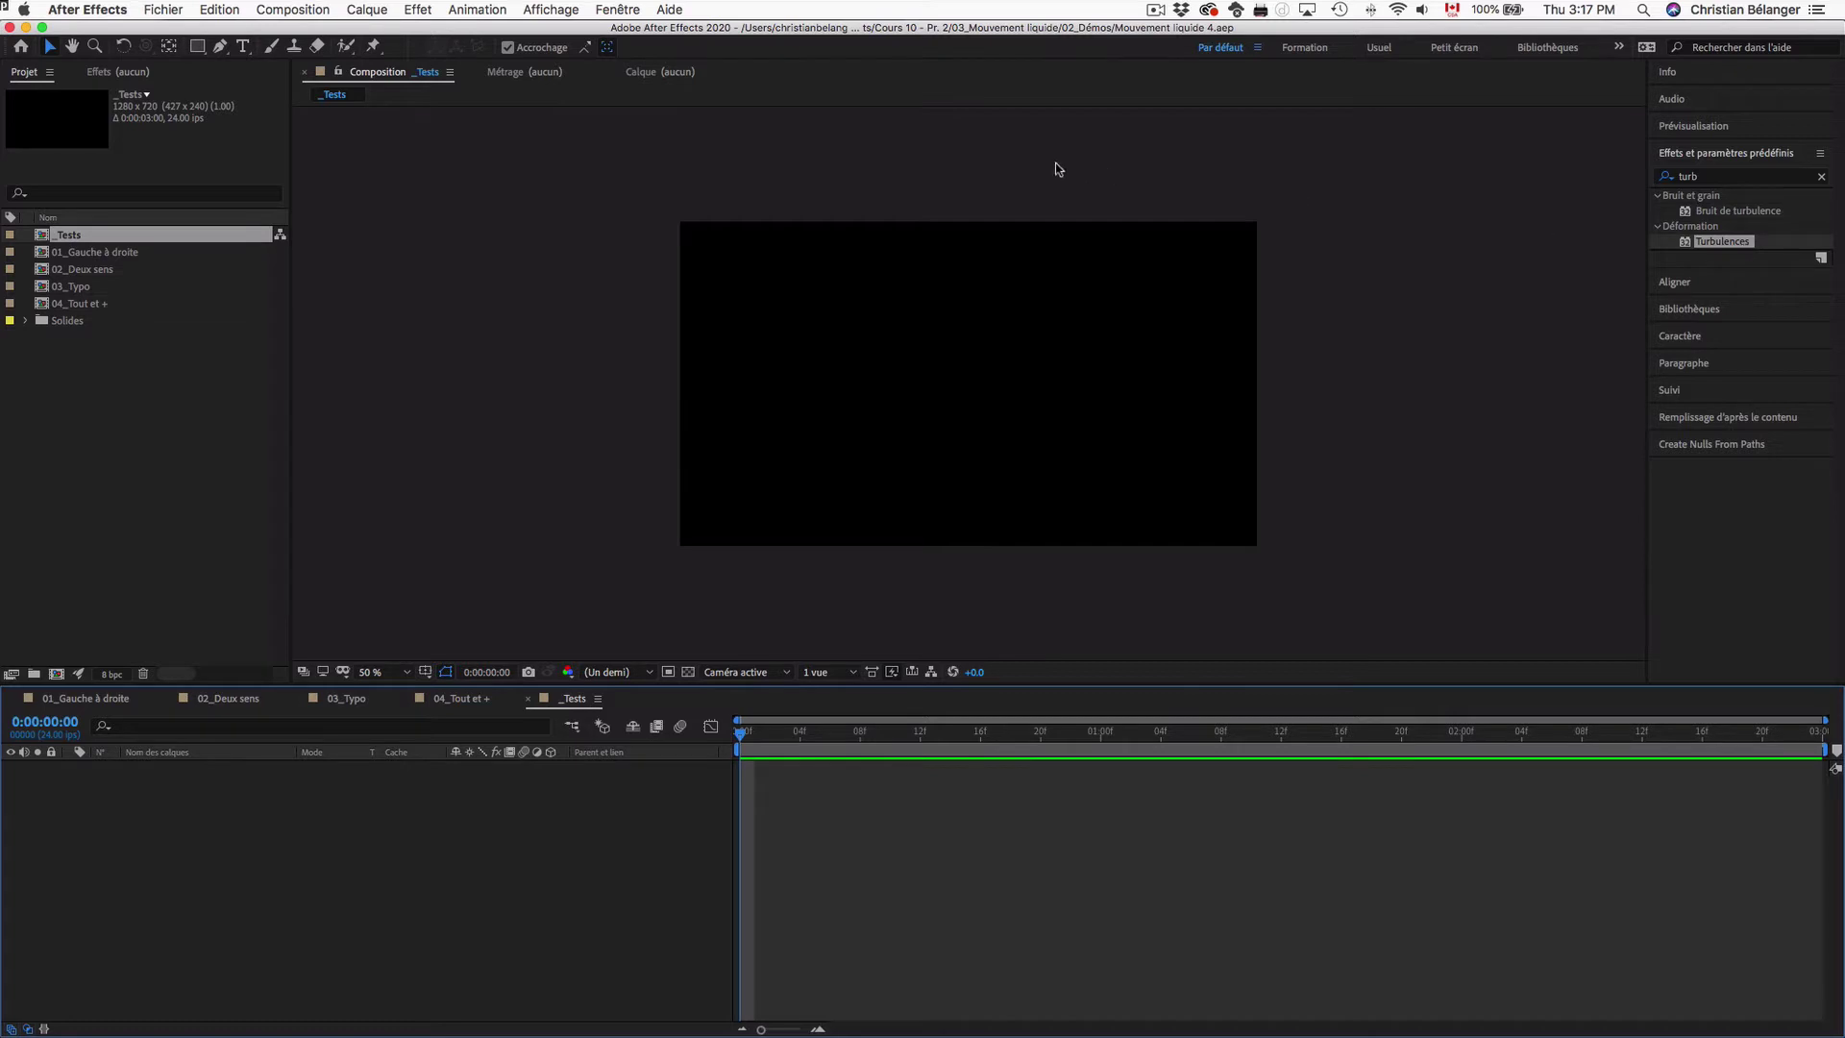
Add a full-comp turquoise rectangle shape layer with a Position keyframe at 640,360
{"action": "double_click", "coordinate": [199, 48]}
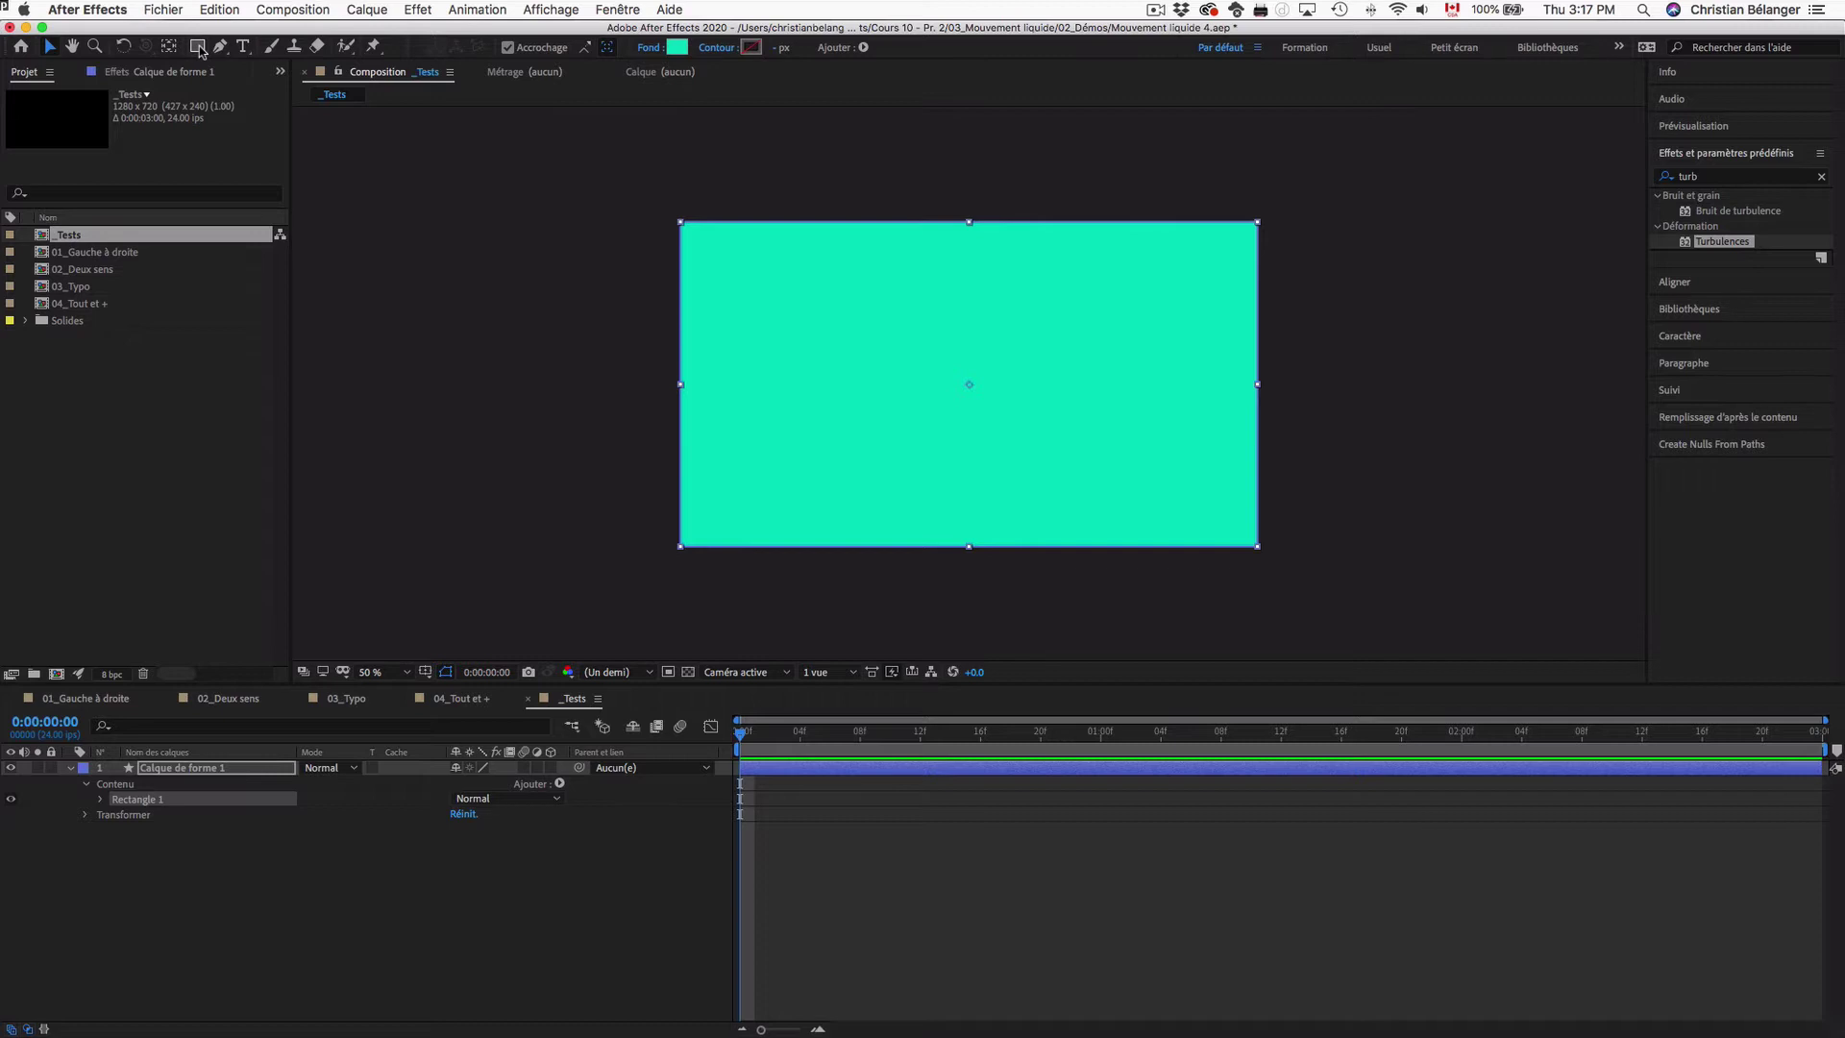
{"action": "key", "text": "p"}
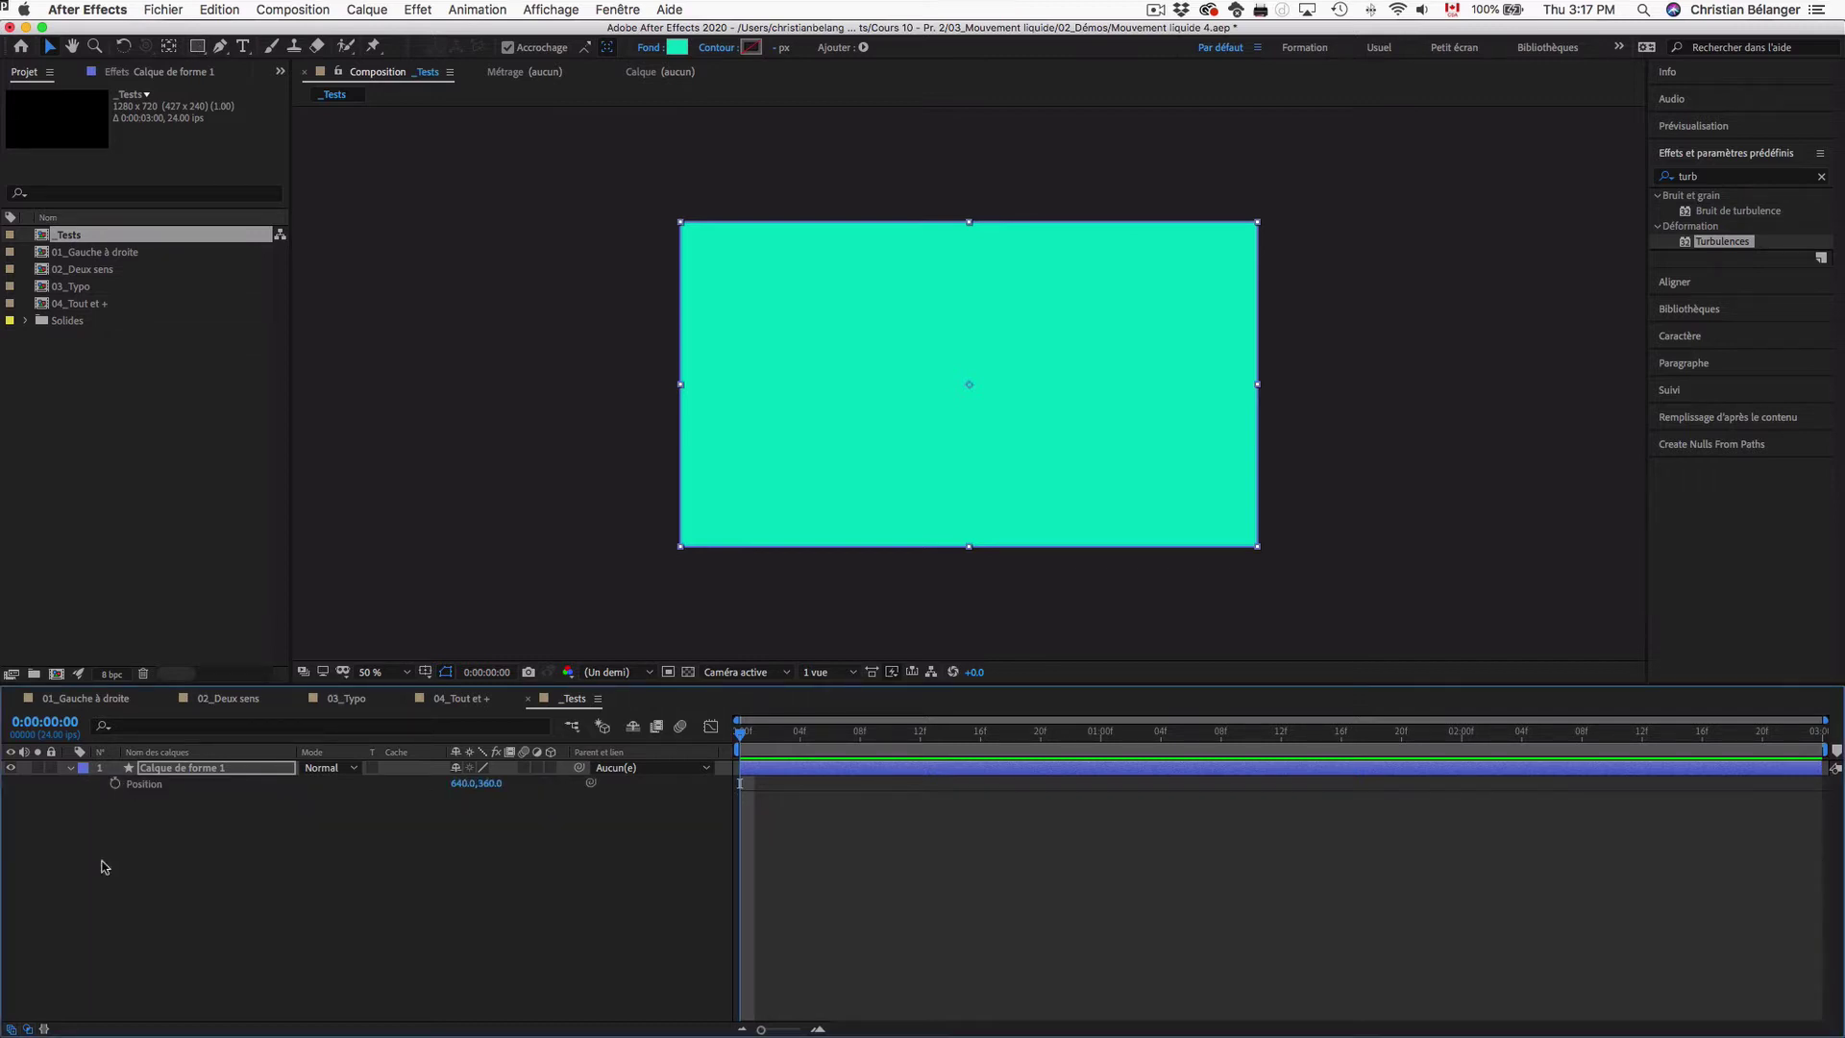
{"action": "left_click", "coordinate": [115, 784]}
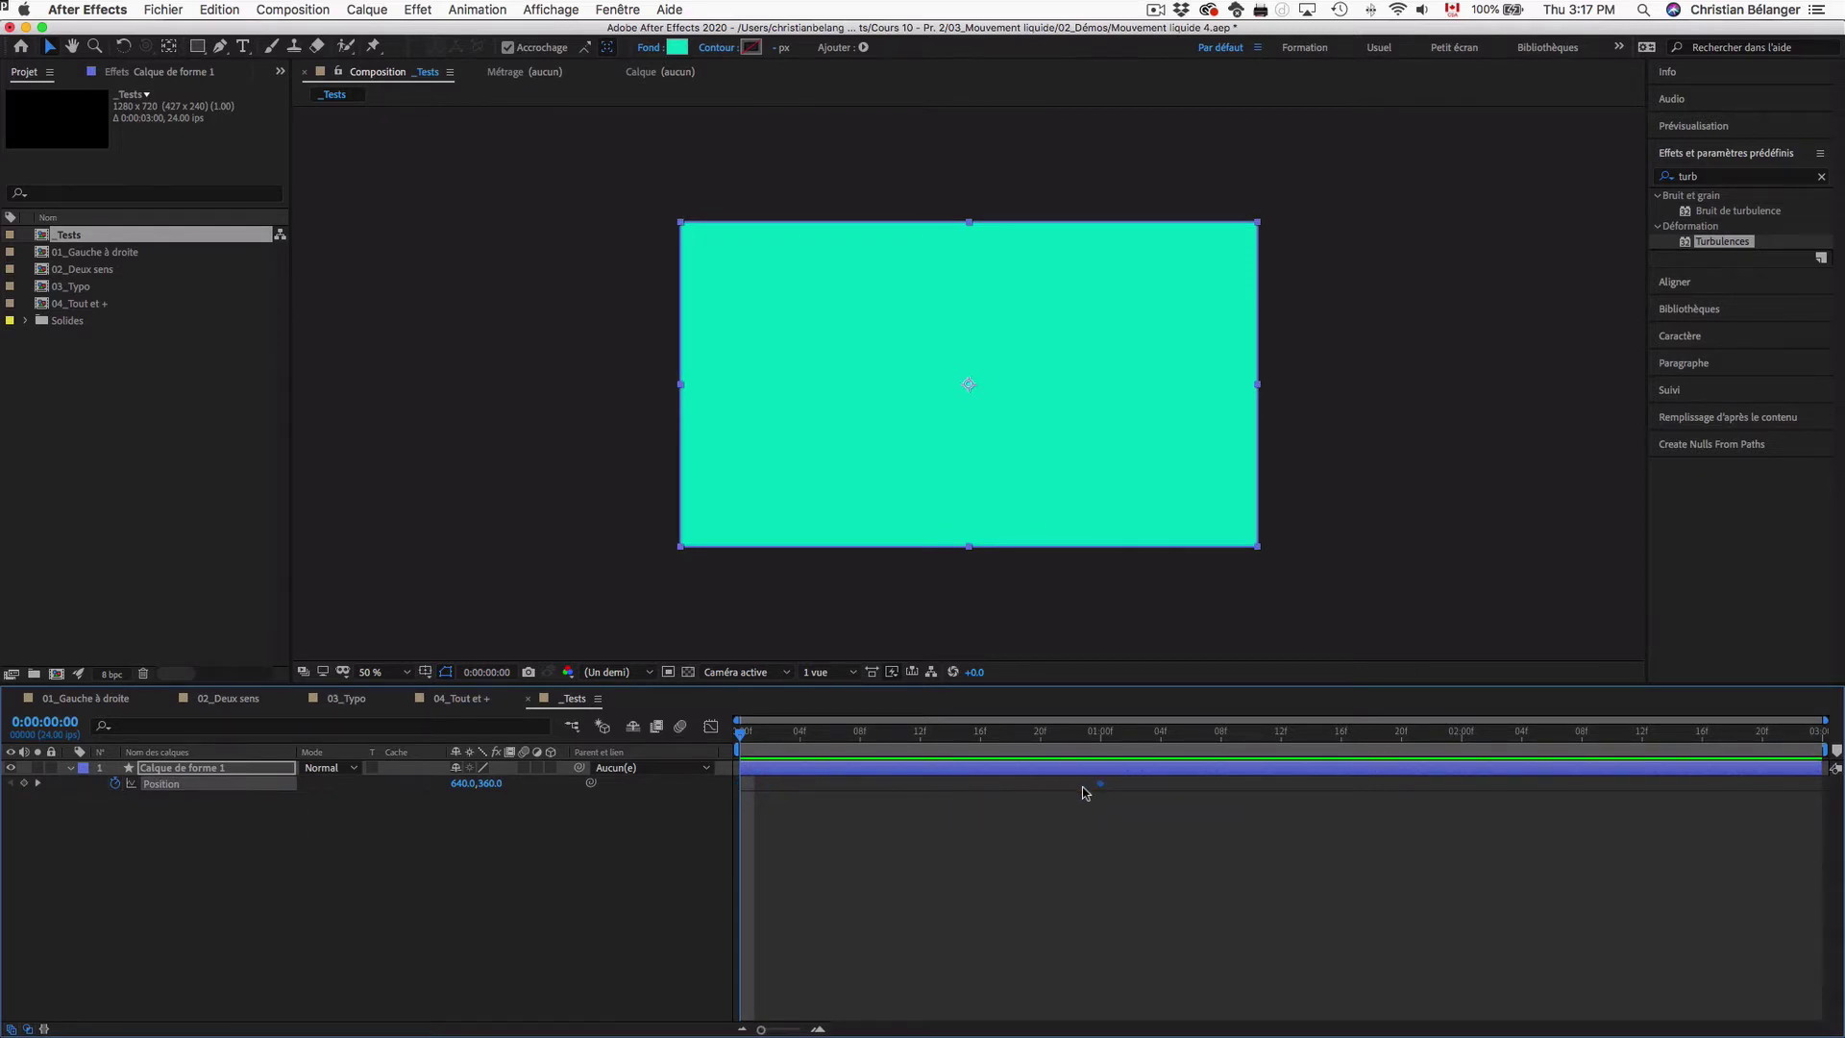
Start the rectangle off-frame at -656,360 so it slides in from the left by one second
{"action": "mouse_move", "coordinate": [1153, 509]}
{"action": "left_mouse_down"}
{"action": "mouse_move", "coordinate": [593, 508]}
{"action": "mouse_move", "coordinate": [612, 508]}
{"action": "left_mouse_up"}
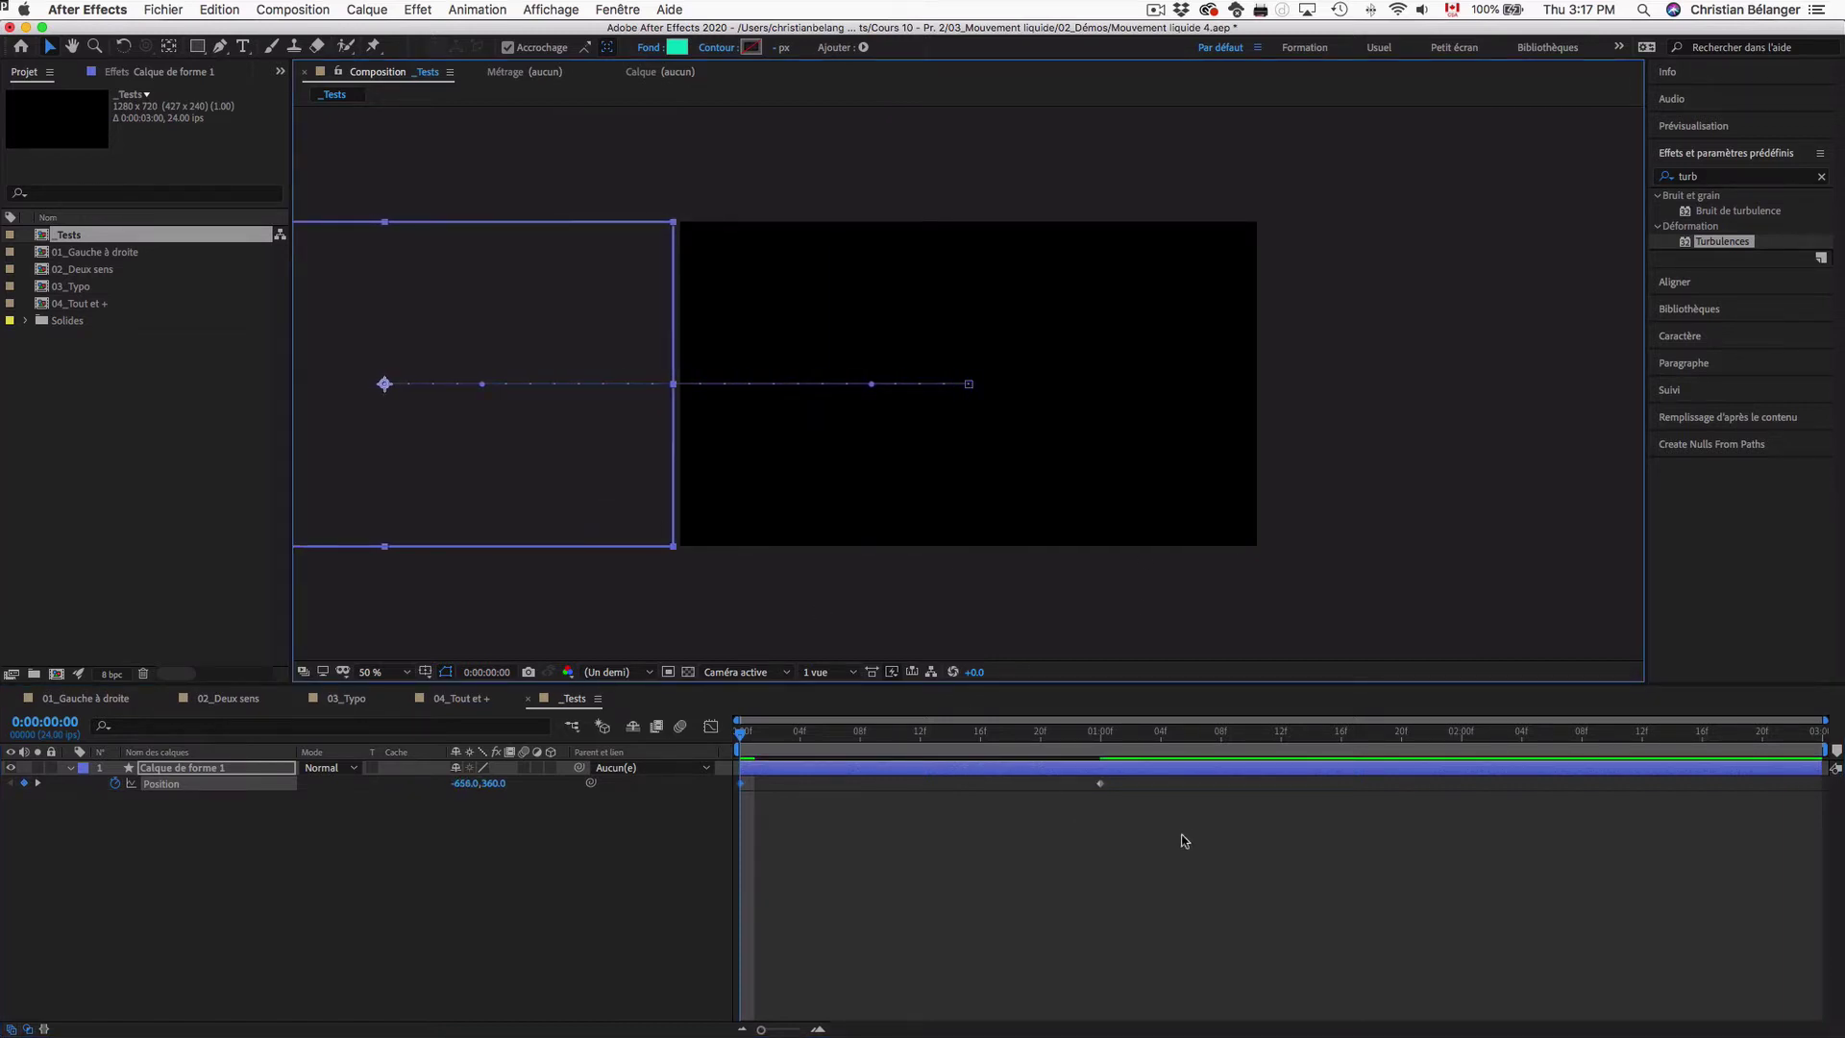
{"action": "left_click_drag", "start_coordinate": [1192, 836], "coordinate": [646, 774]}
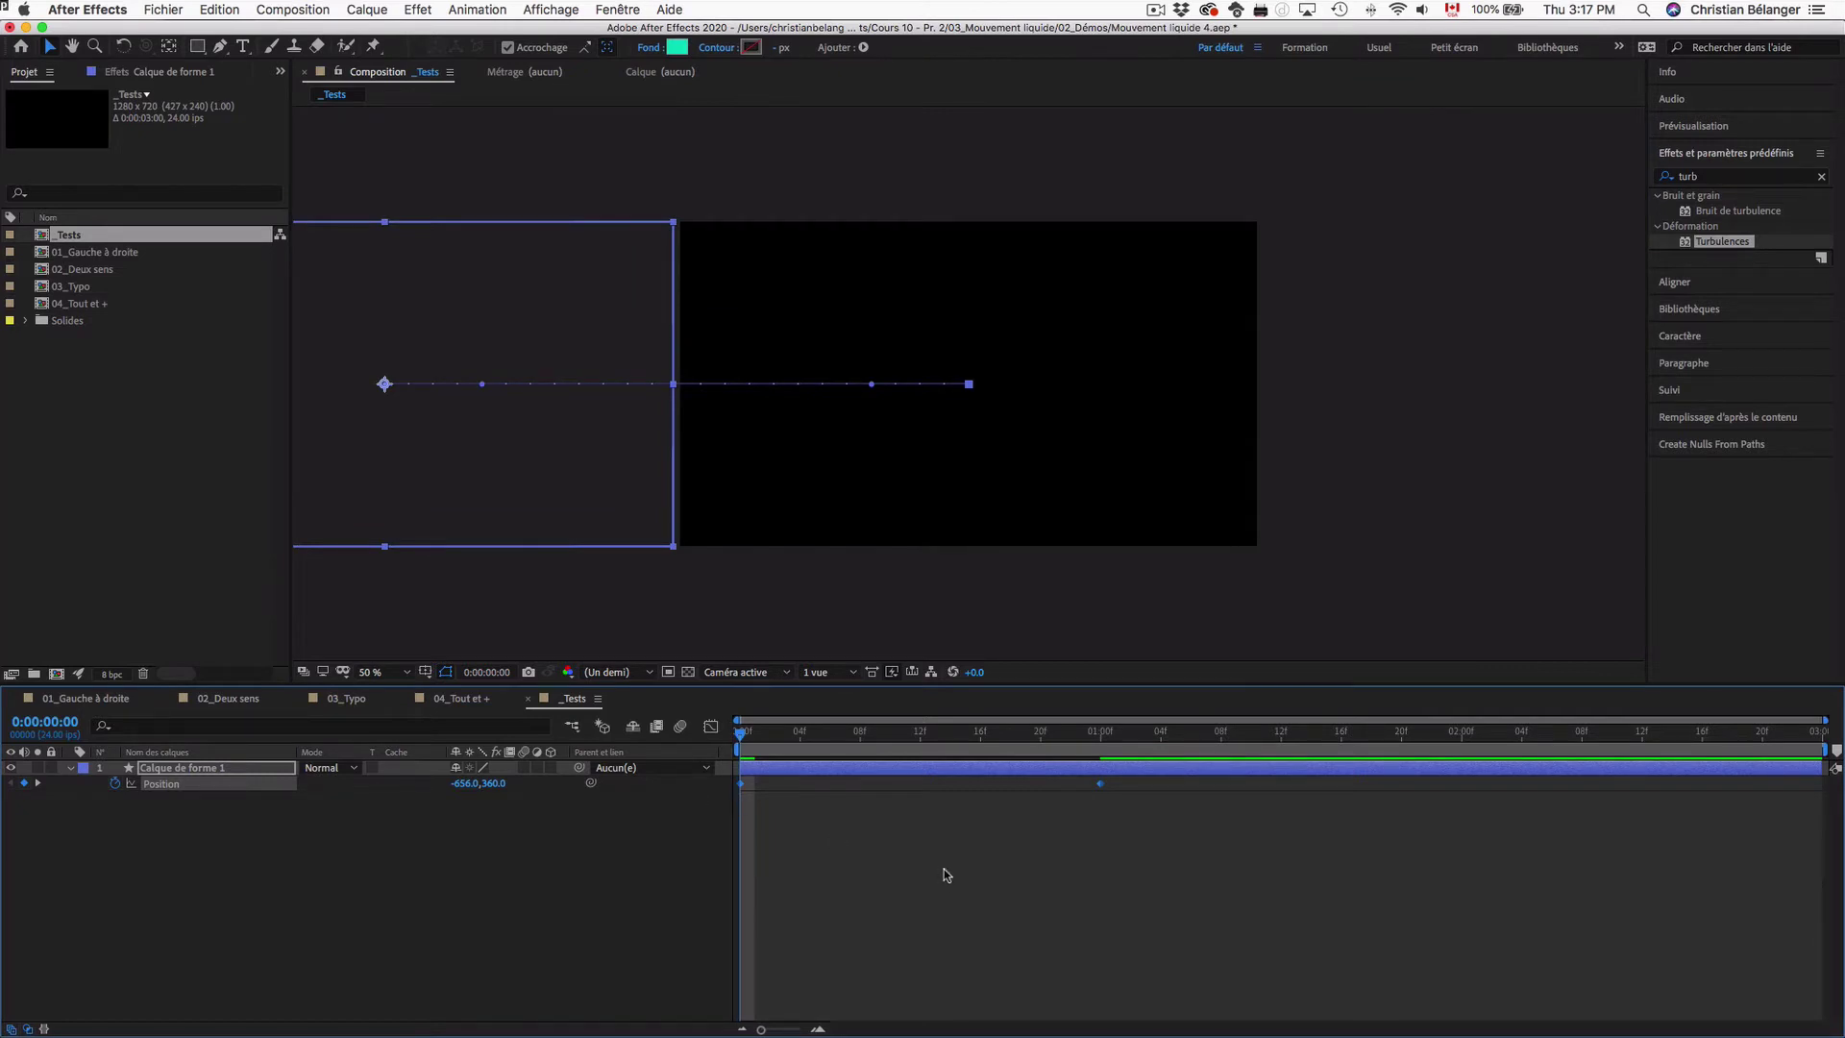
{"action": "key", "text": "space"}
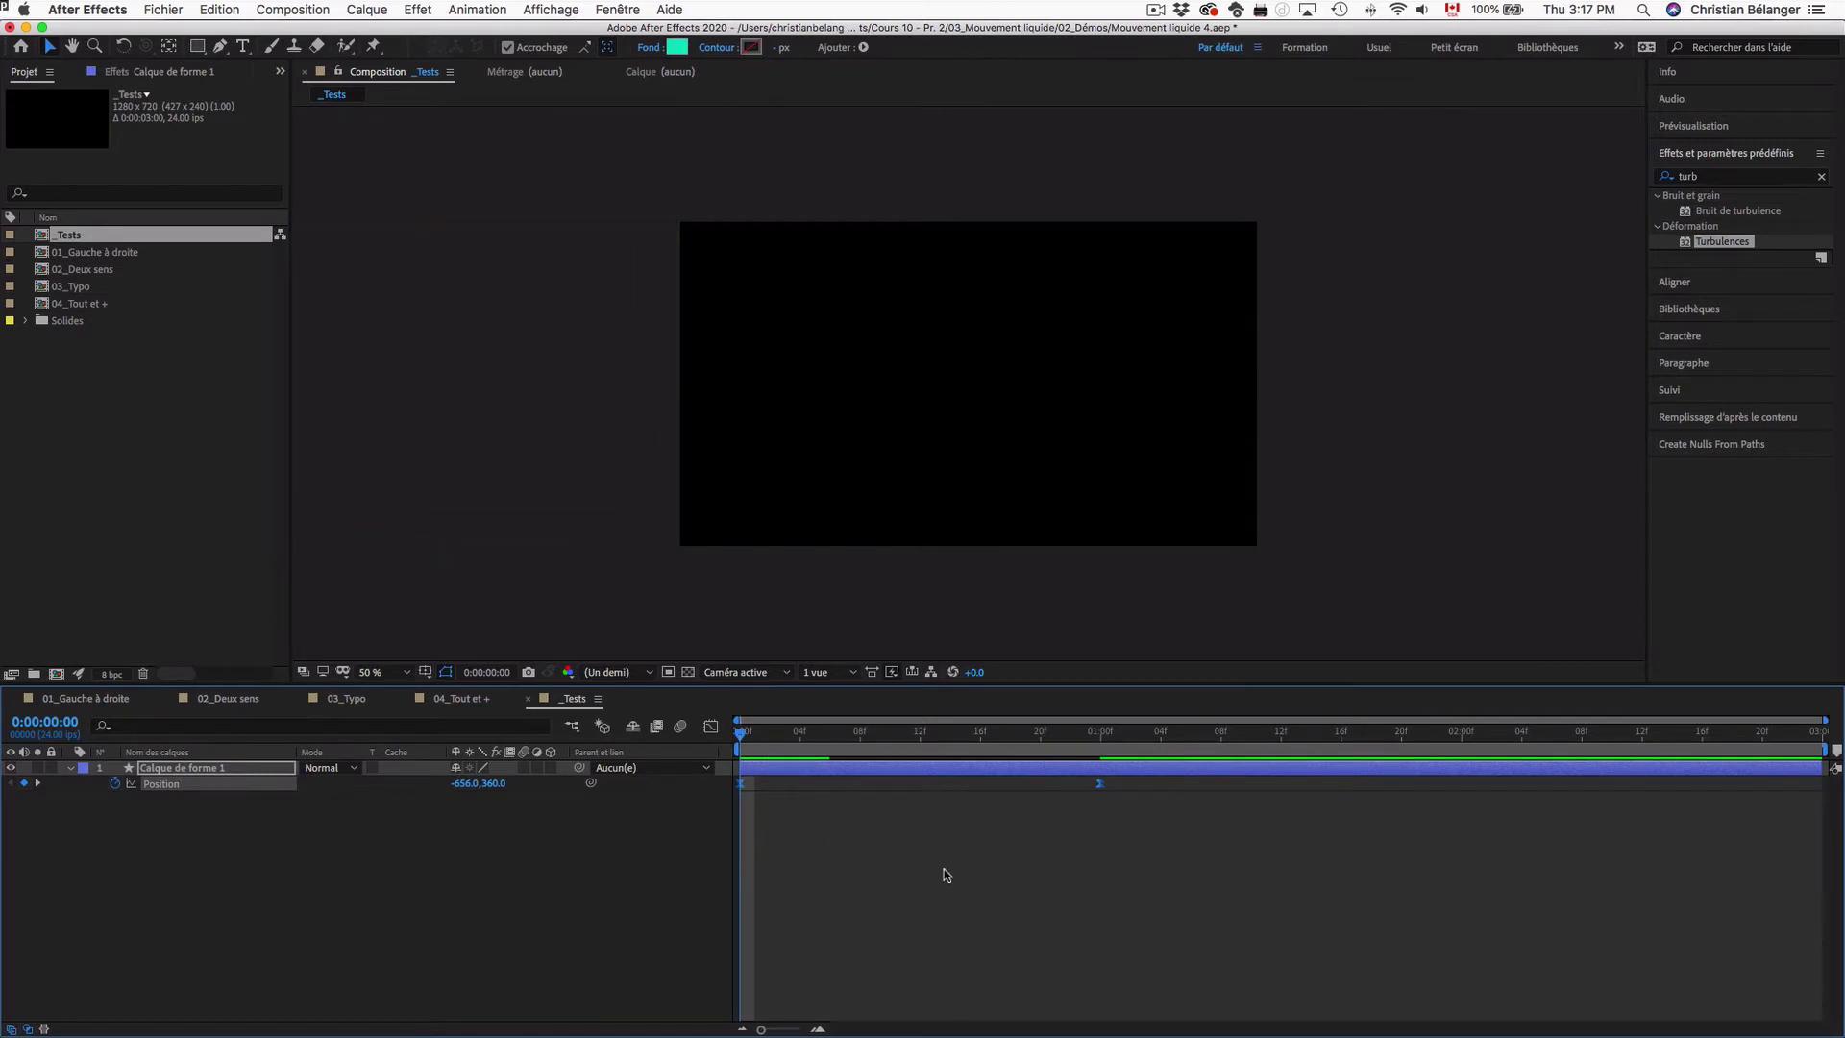
{"action": "key", "text": "space"}
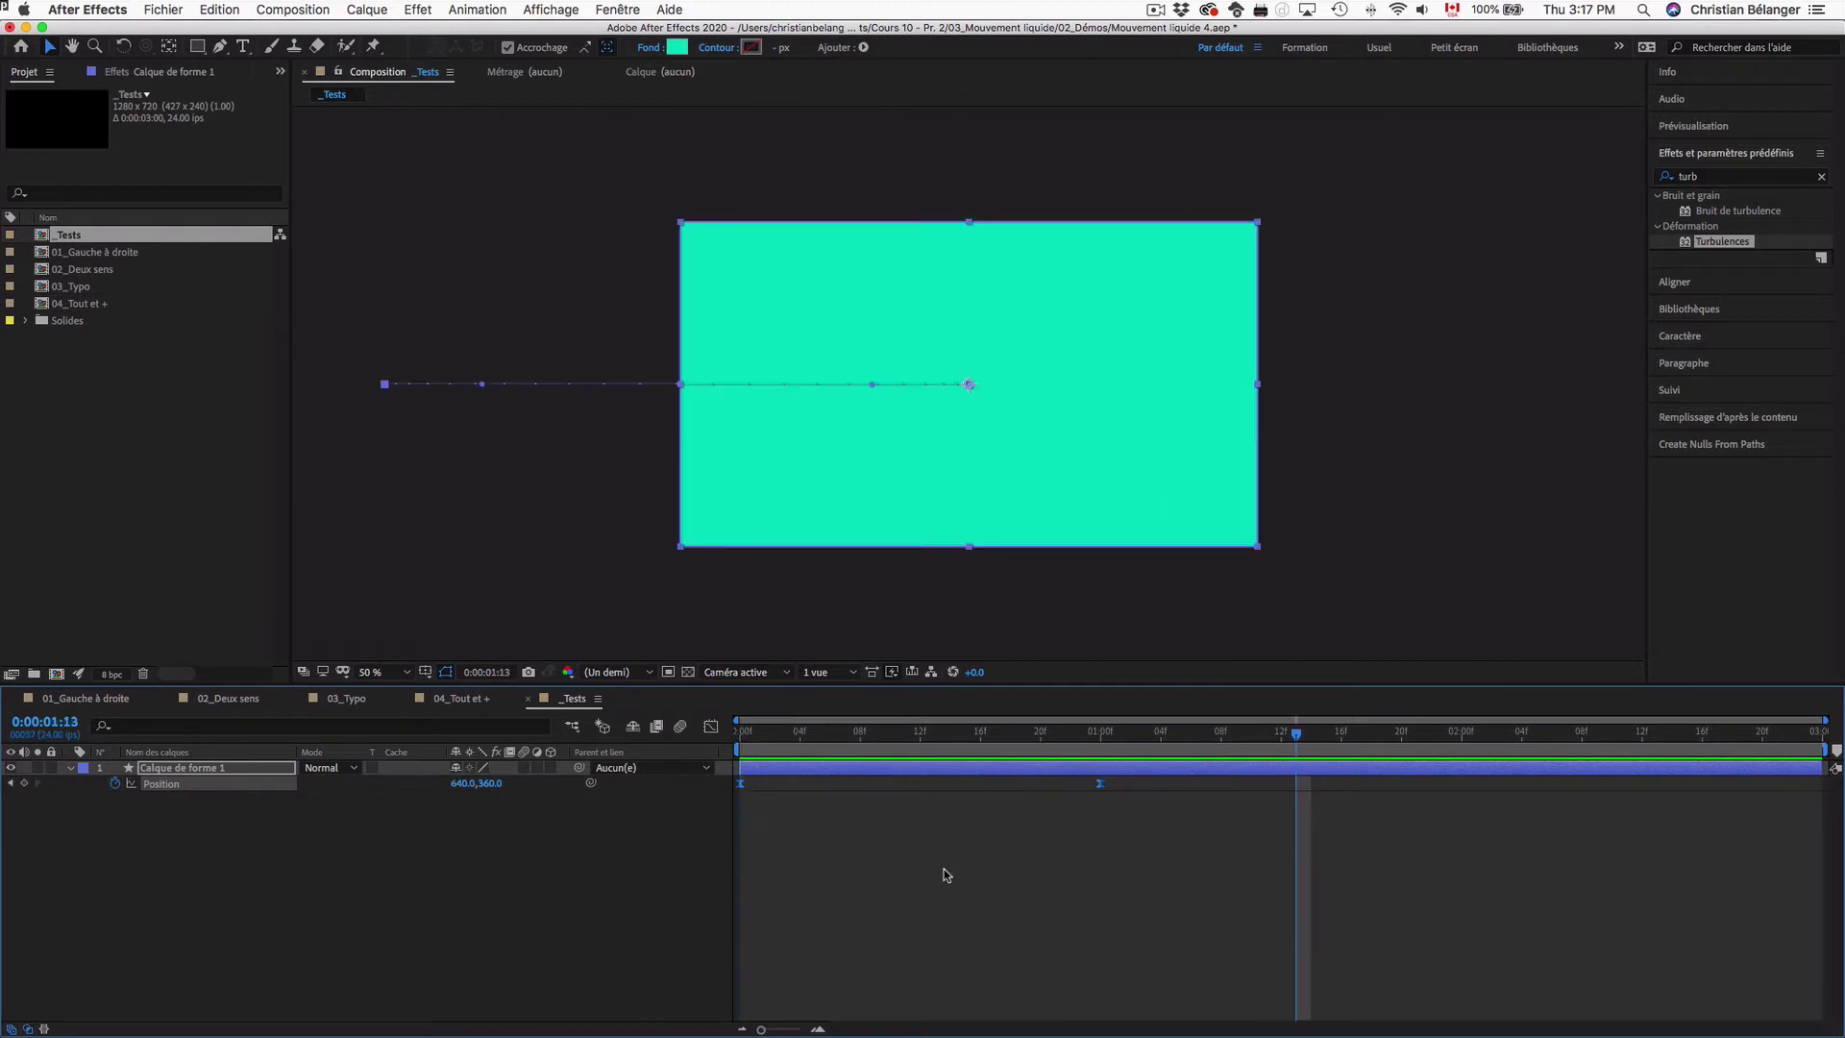
{"action": "left_click_drag", "start_coordinate": [1103, 738], "coordinate": [920, 738]}
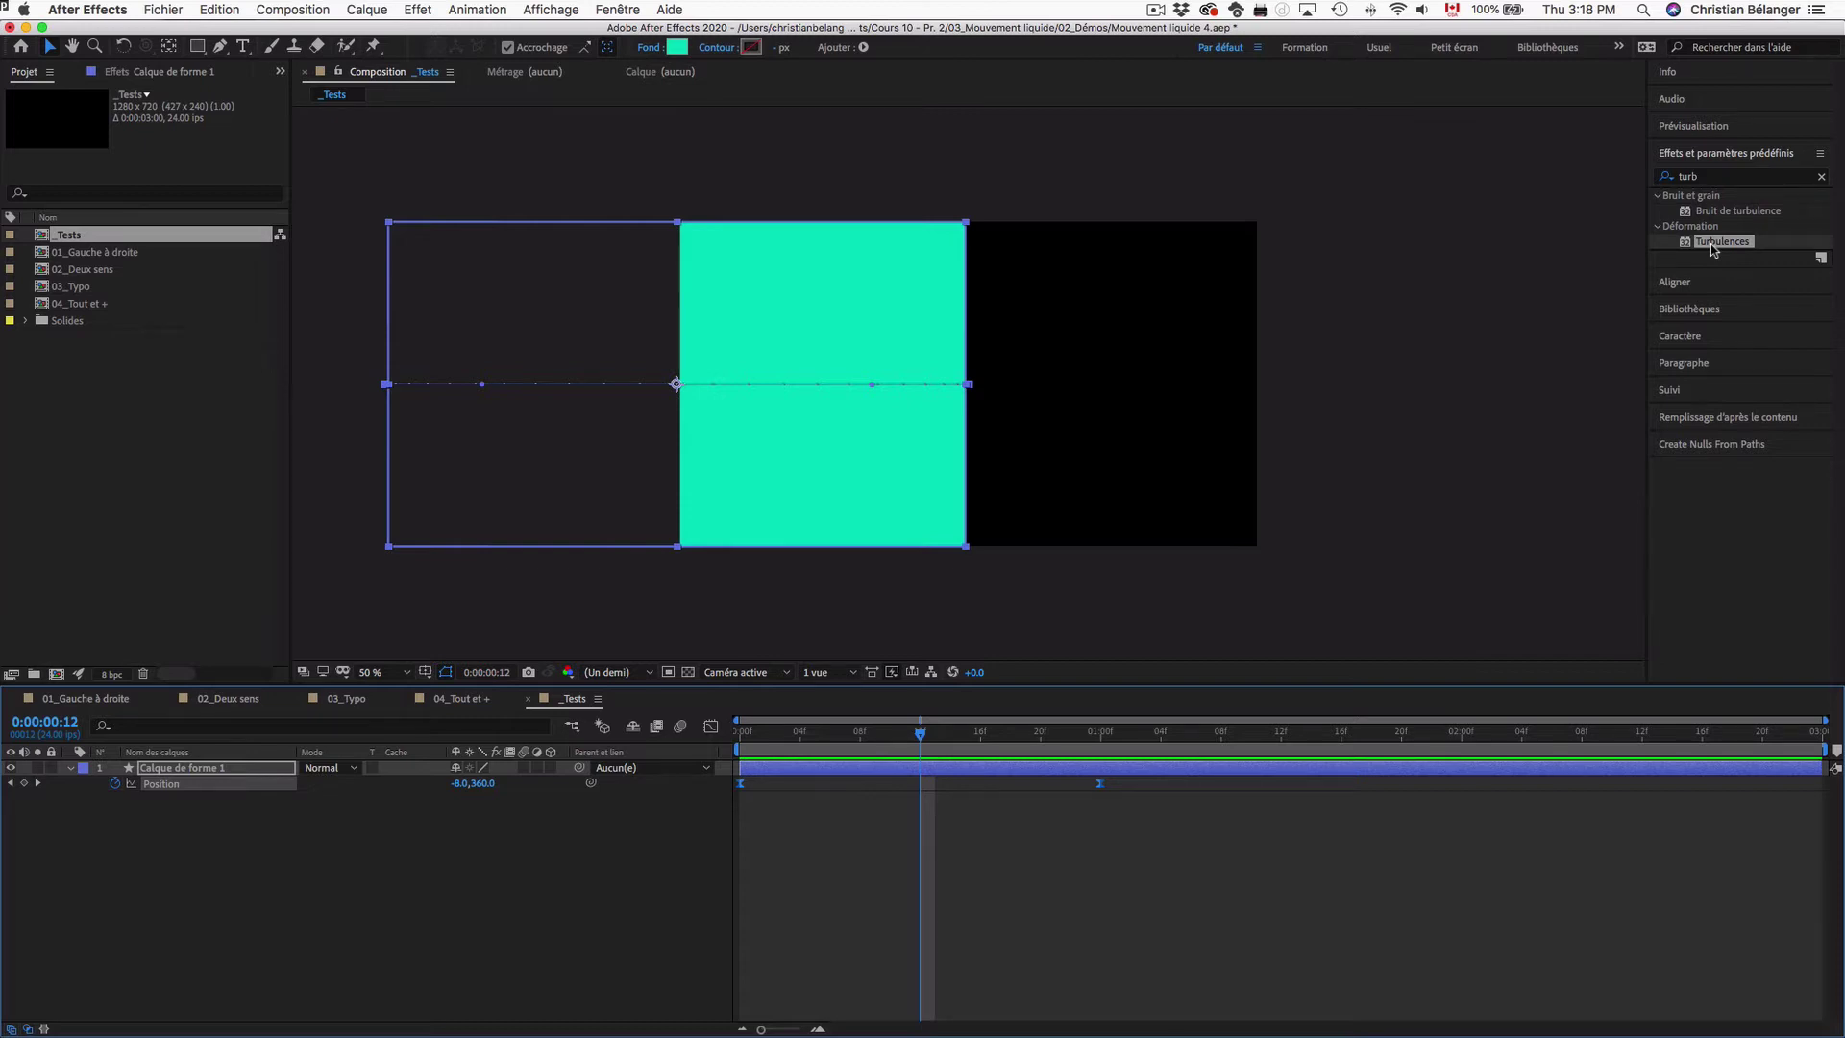
Apply Turbulences to the rectangle, try Quantité 150 and 200, and settle on 185
{"action": "double_click", "coordinate": [1712, 244]}
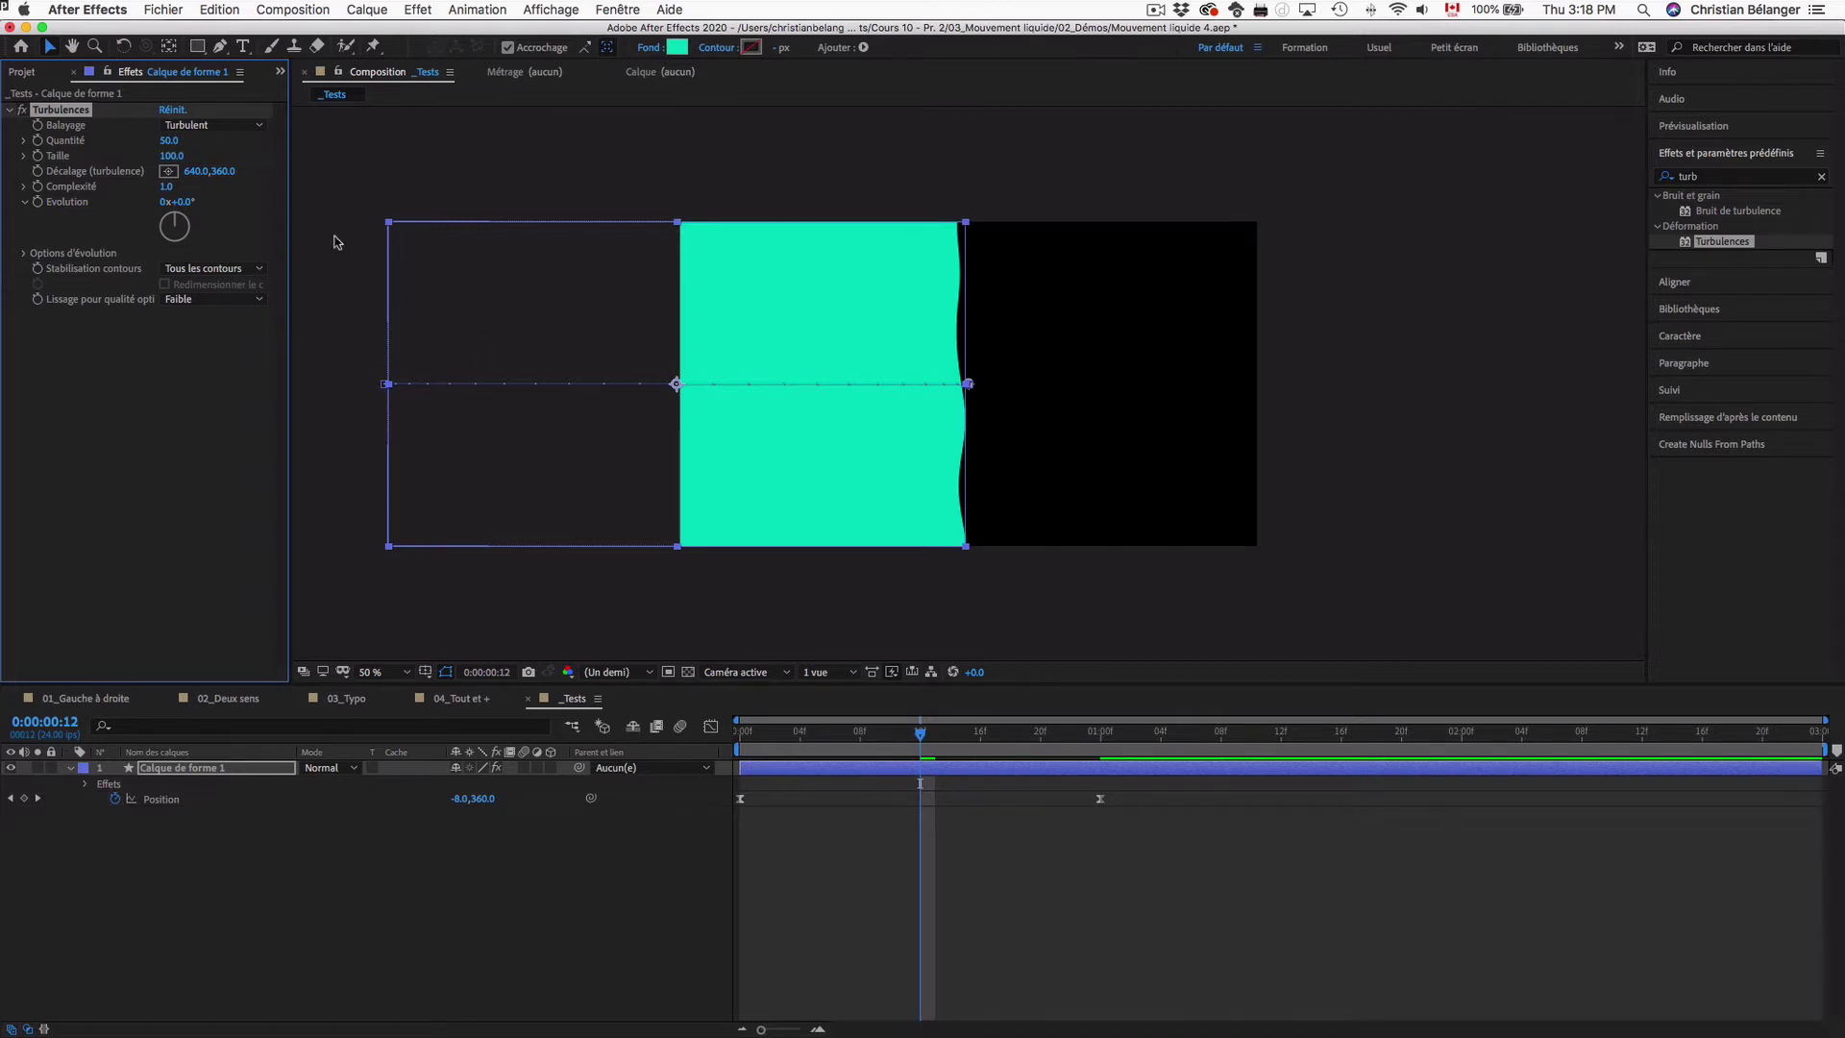
{"action": "left_click", "coordinate": [171, 141]}
{"action": "type", "text": "185"}
{"action": "key", "text": "Return"}
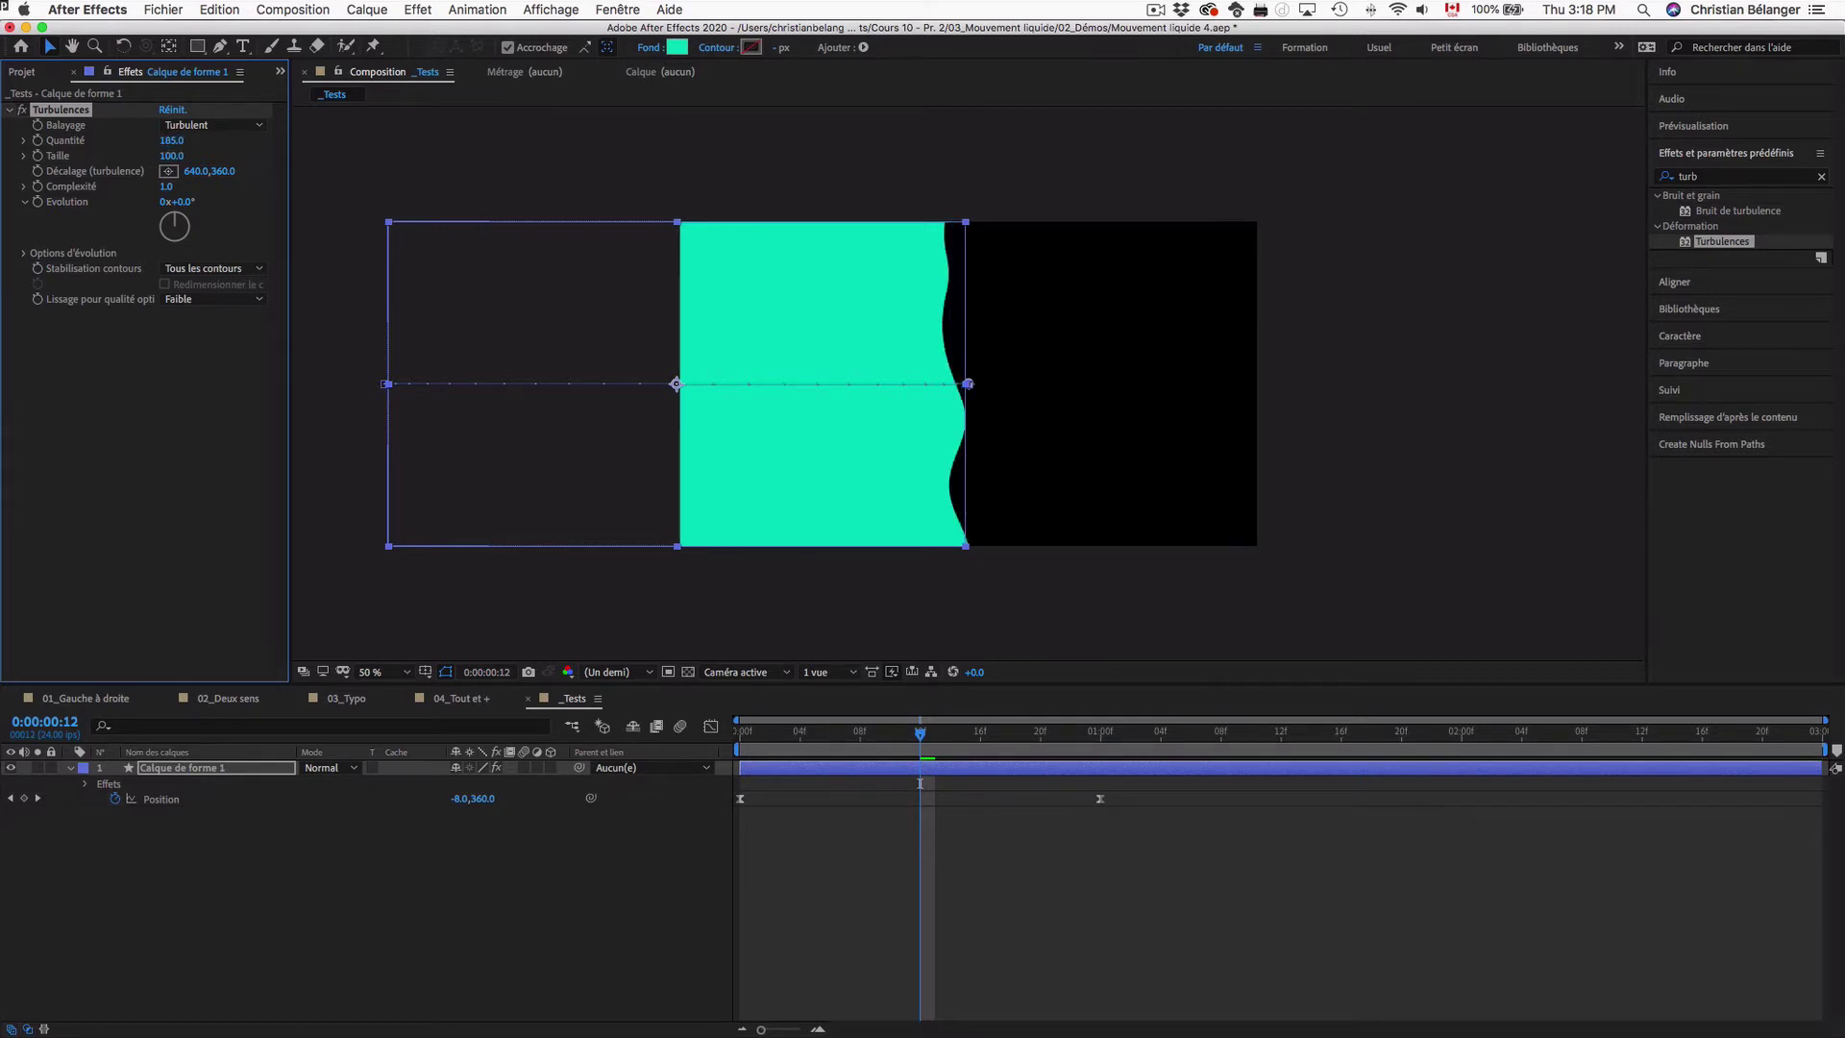
{"action": "left_click", "coordinate": [173, 141]}
{"action": "type", "text": "150"}
{"action": "key", "text": "Return"}
{"action": "left_click", "coordinate": [173, 141]}
{"action": "type", "text": "200"}
{"action": "key", "text": "Return"}
{"action": "left_click", "coordinate": [173, 142]}
{"action": "type", "text": "185"}
{"action": "key", "text": "Return"}
Preview the wavy slide-in from the start and stop at frame 12 mid-slide
{"action": "left_click", "coordinate": [904, 734]}
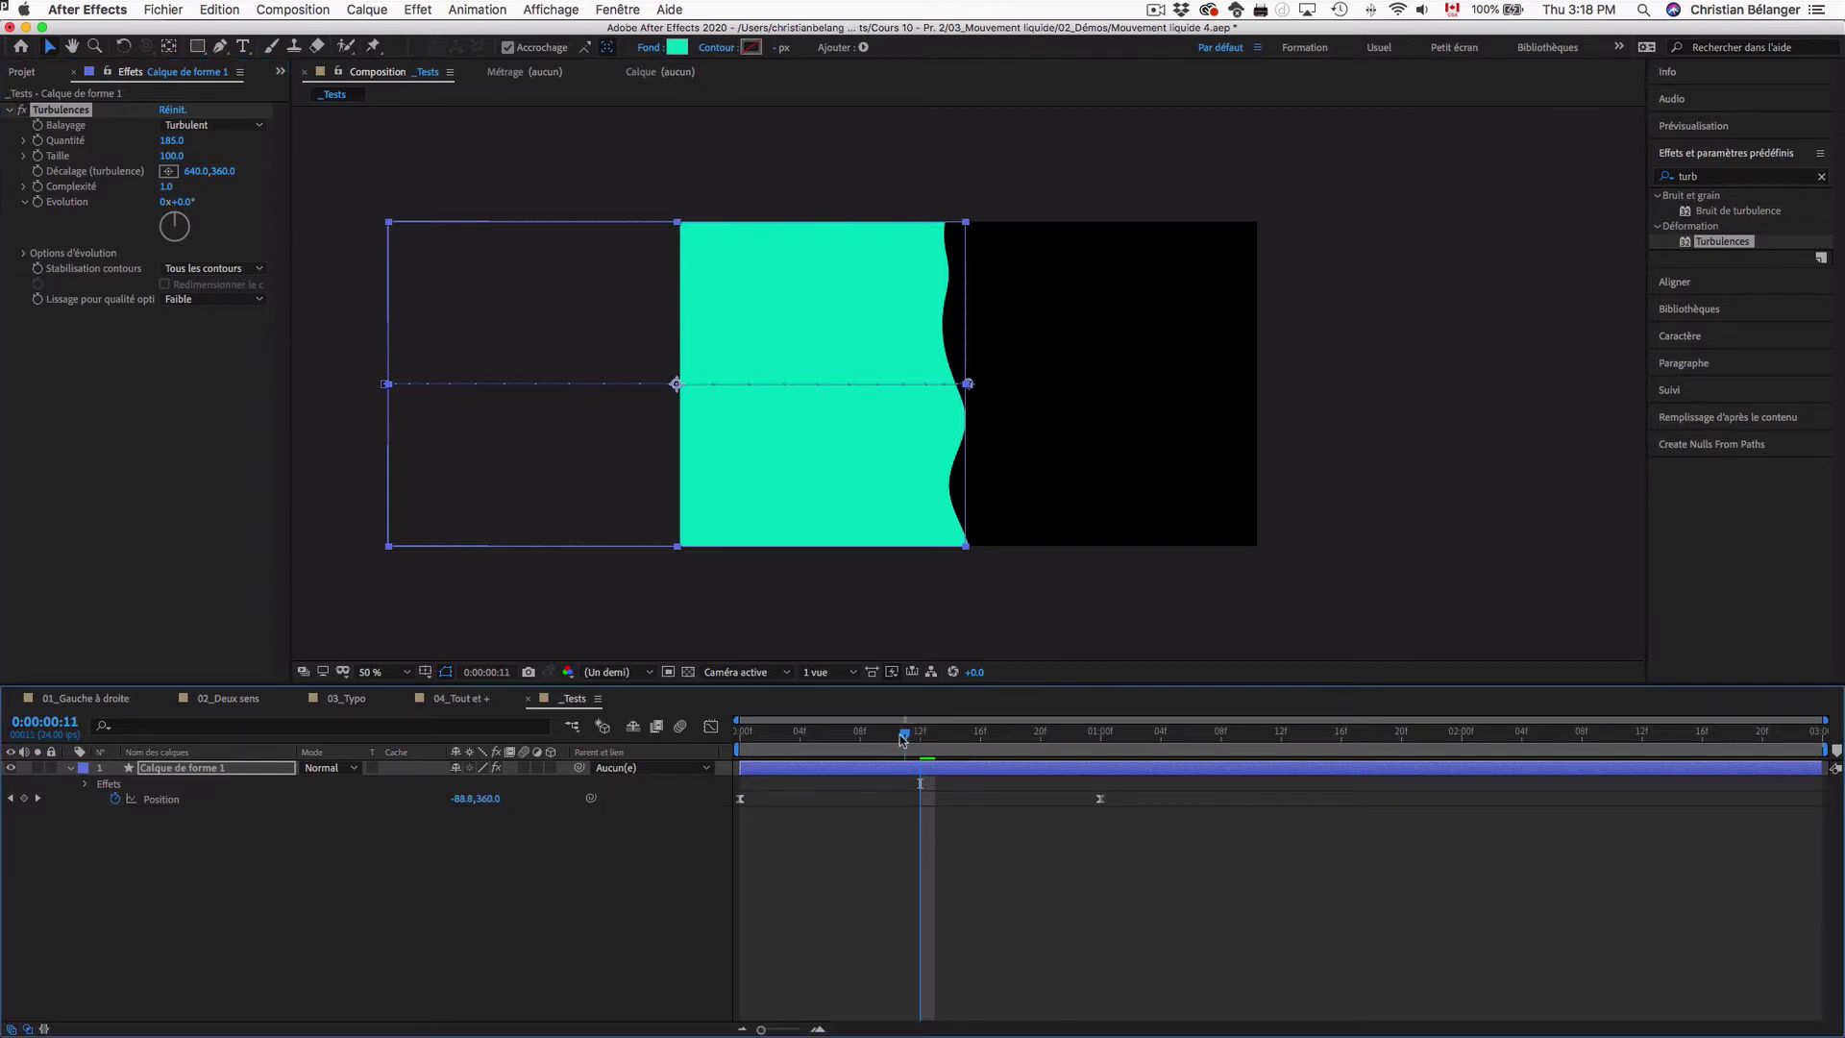
{"action": "left_click_drag", "start_coordinate": [903, 738], "coordinate": [740, 738]}
{"action": "left_click", "coordinate": [885, 870]}
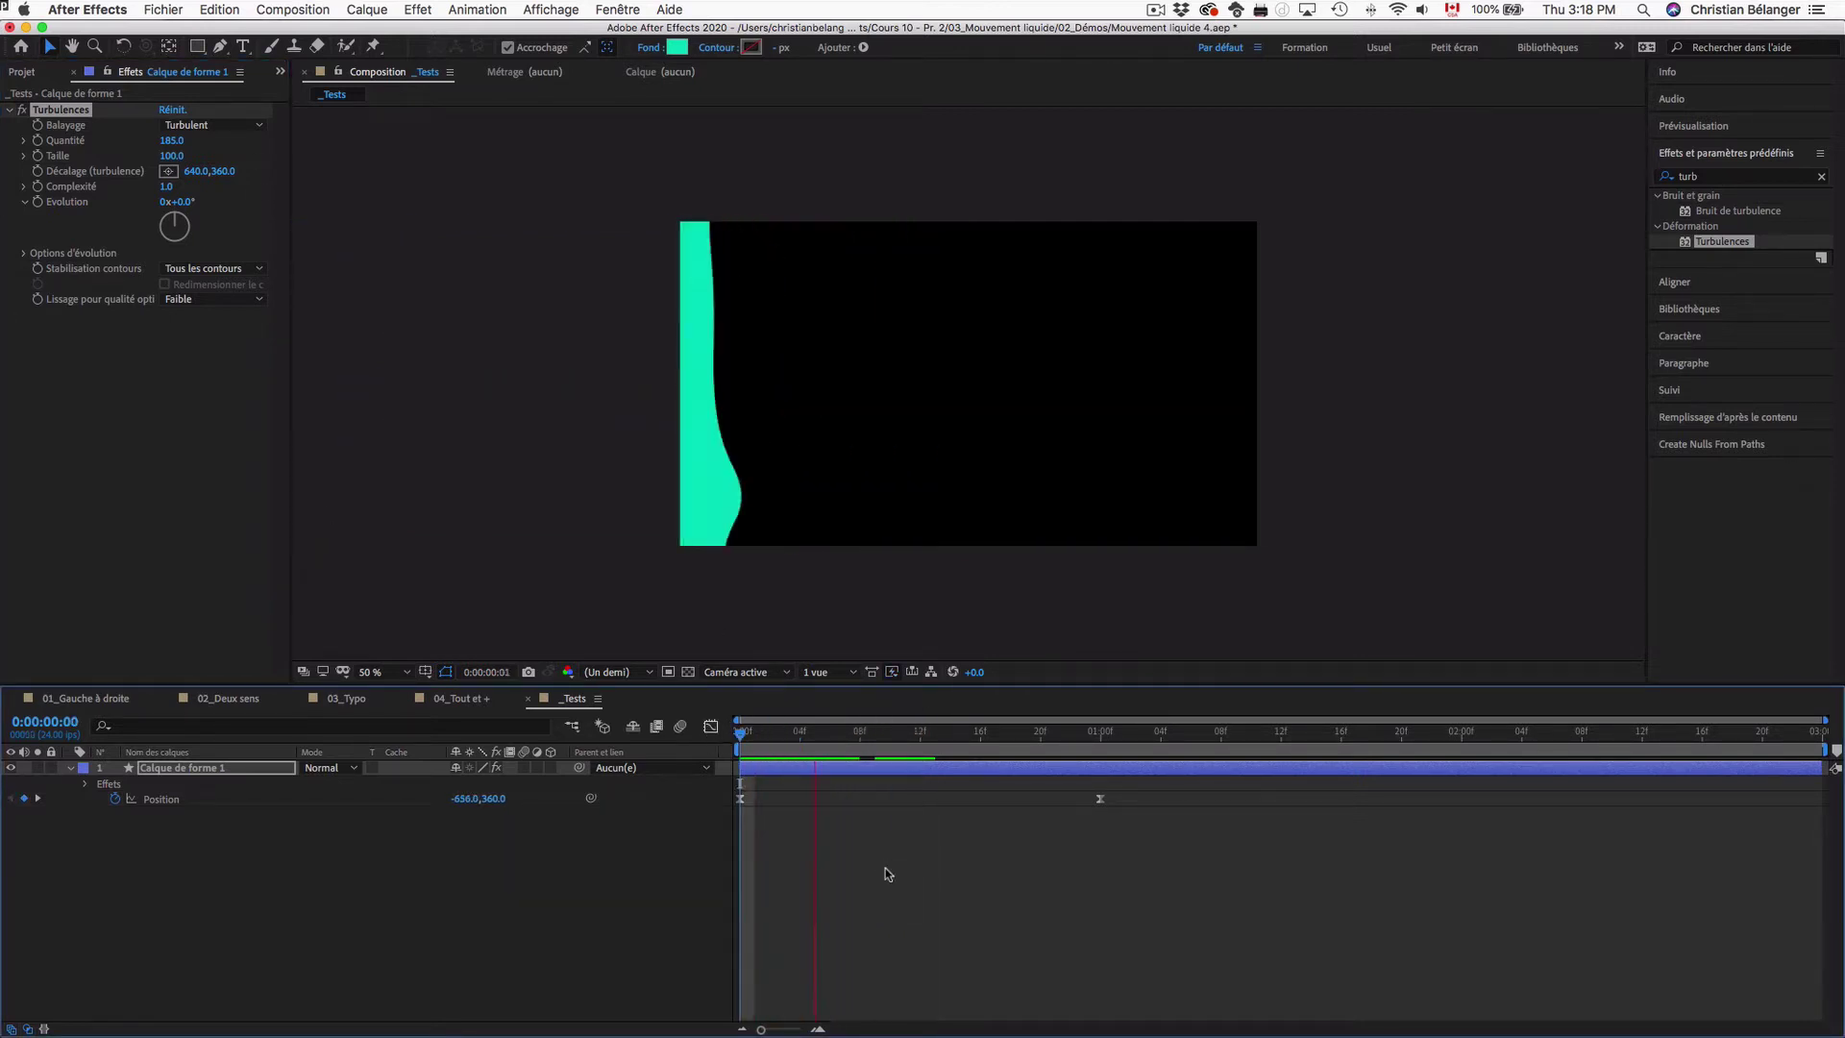
{"action": "key", "text": "space"}
{"action": "key", "text": "space"}
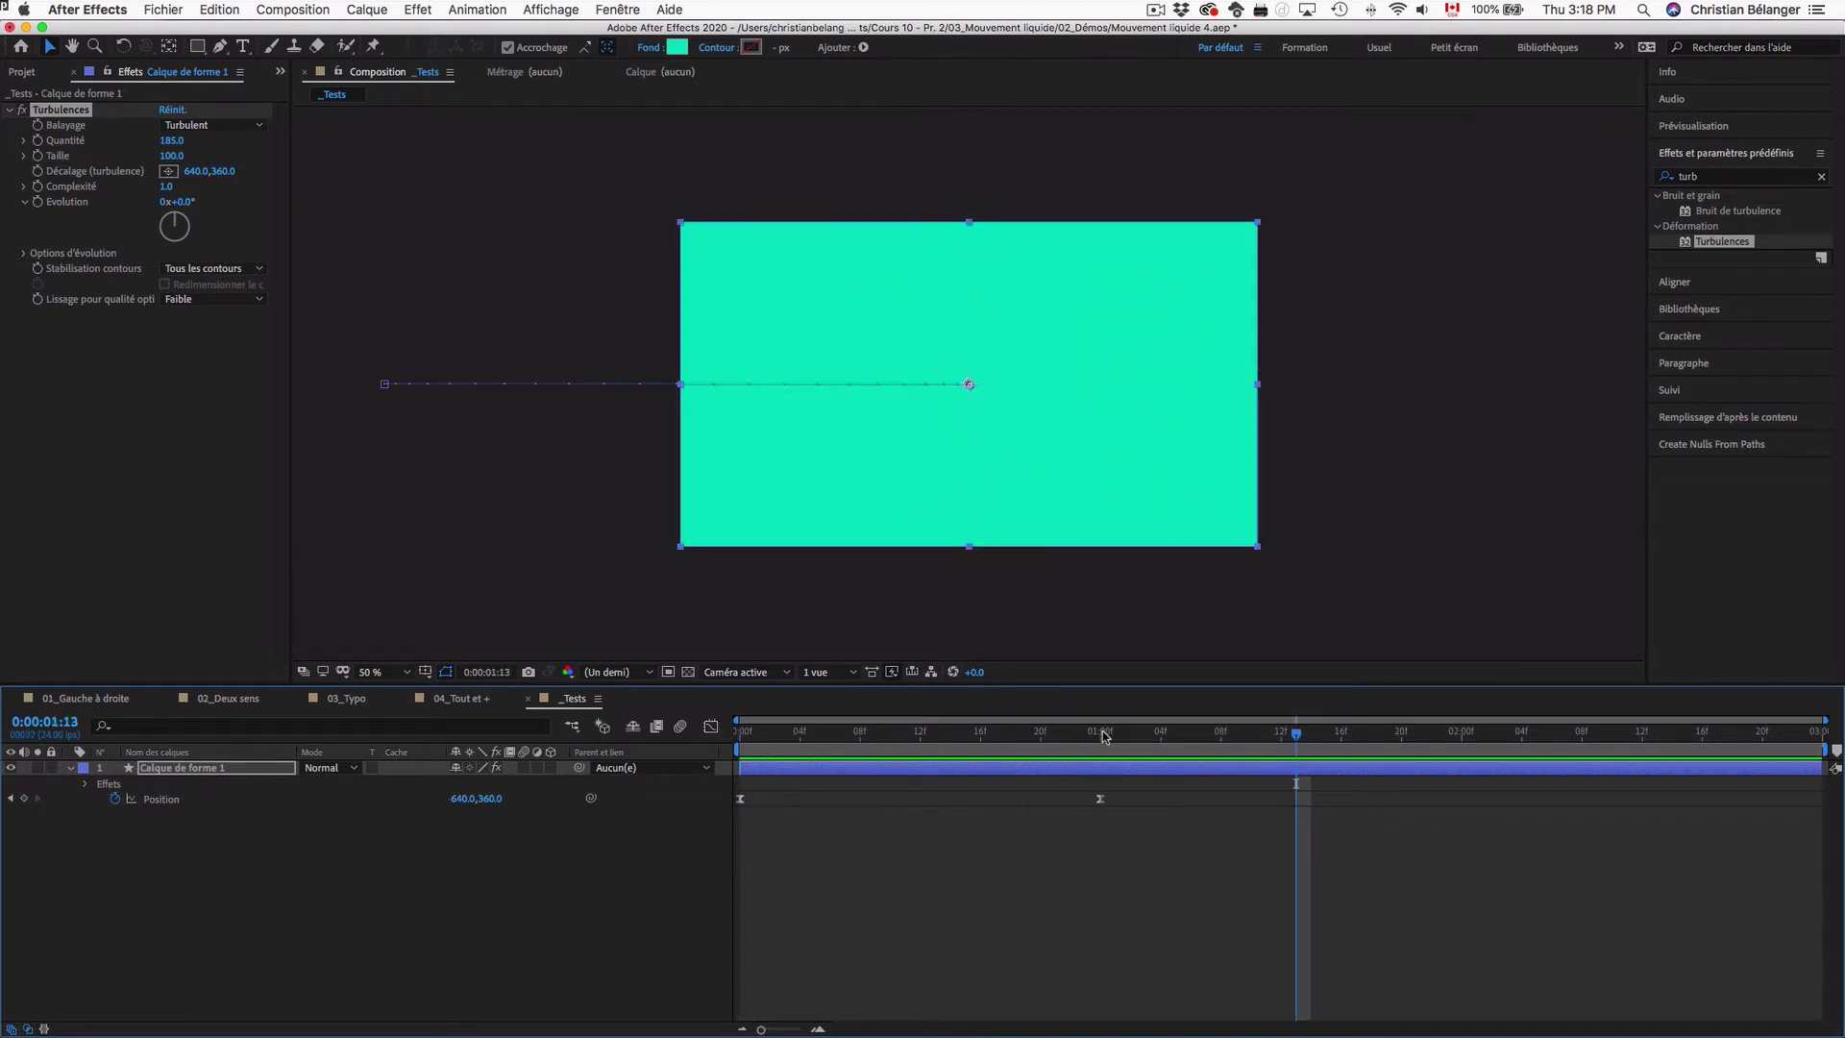
{"action": "left_click_drag", "start_coordinate": [1104, 736], "coordinate": [735, 752]}
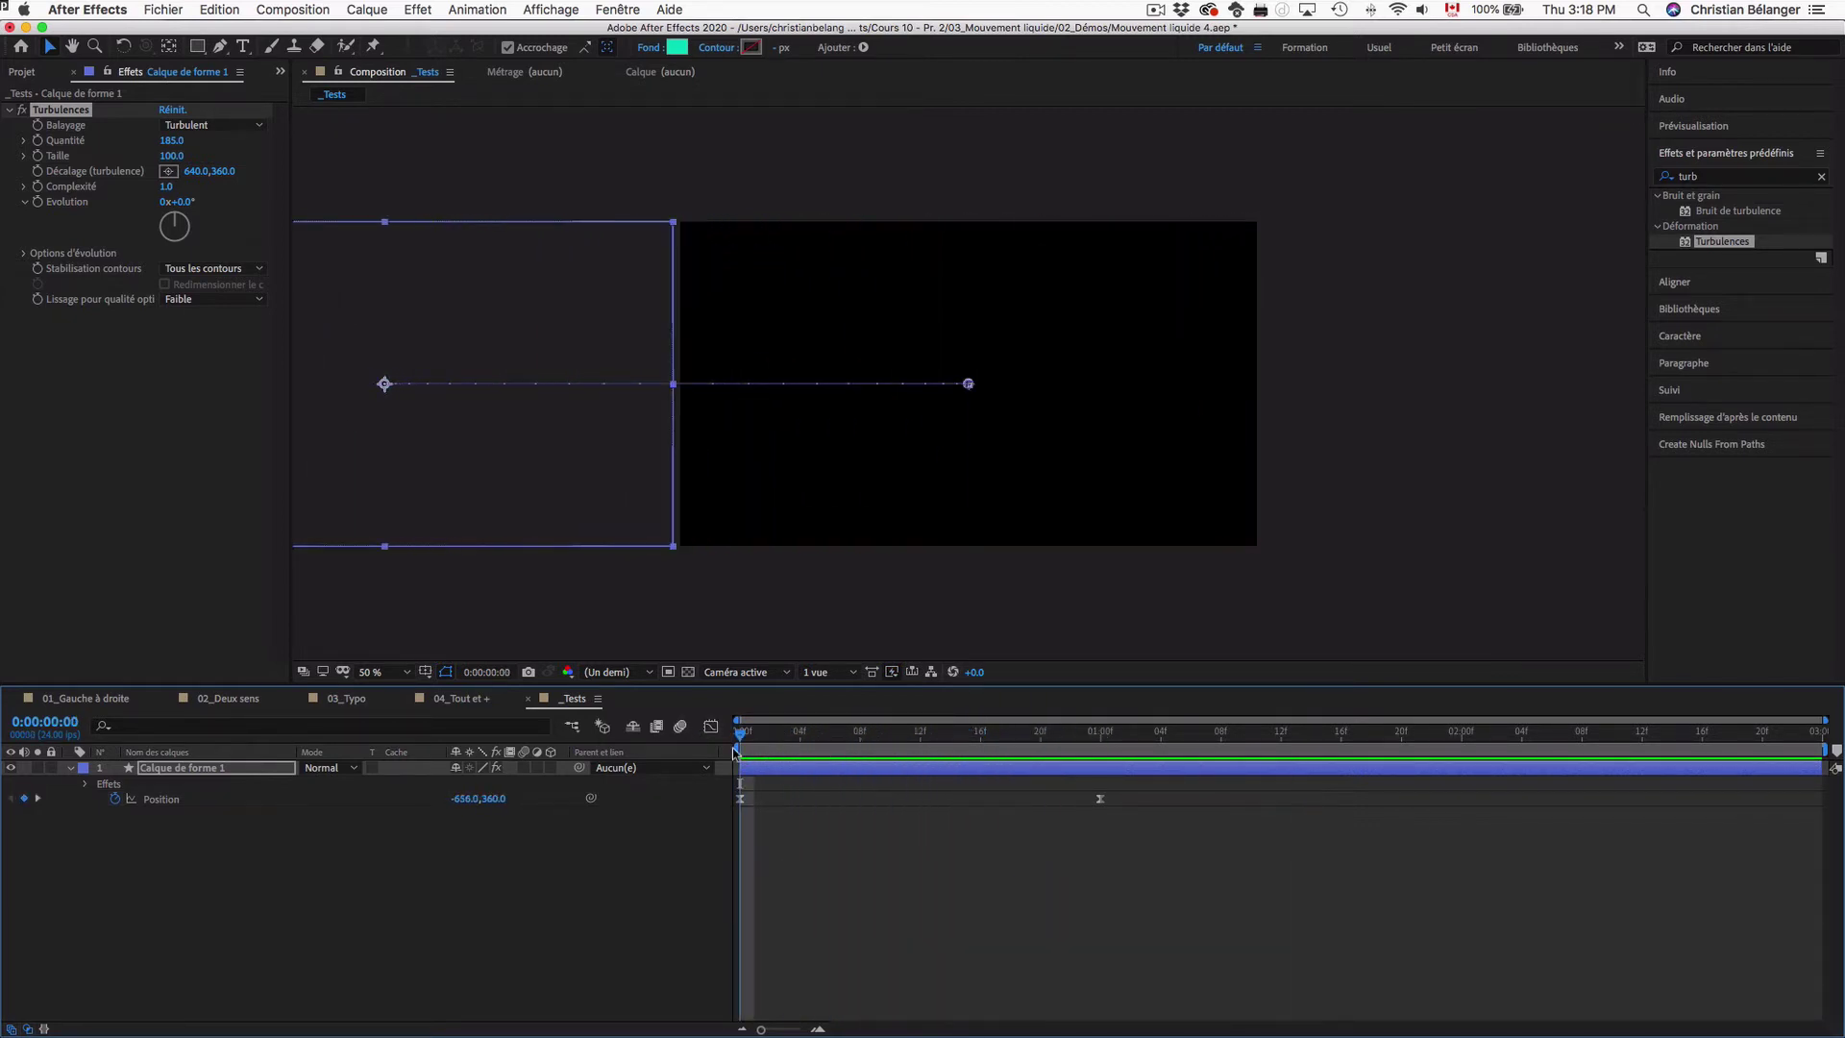
{"action": "key", "text": "space"}
{"action": "key", "text": "space"}
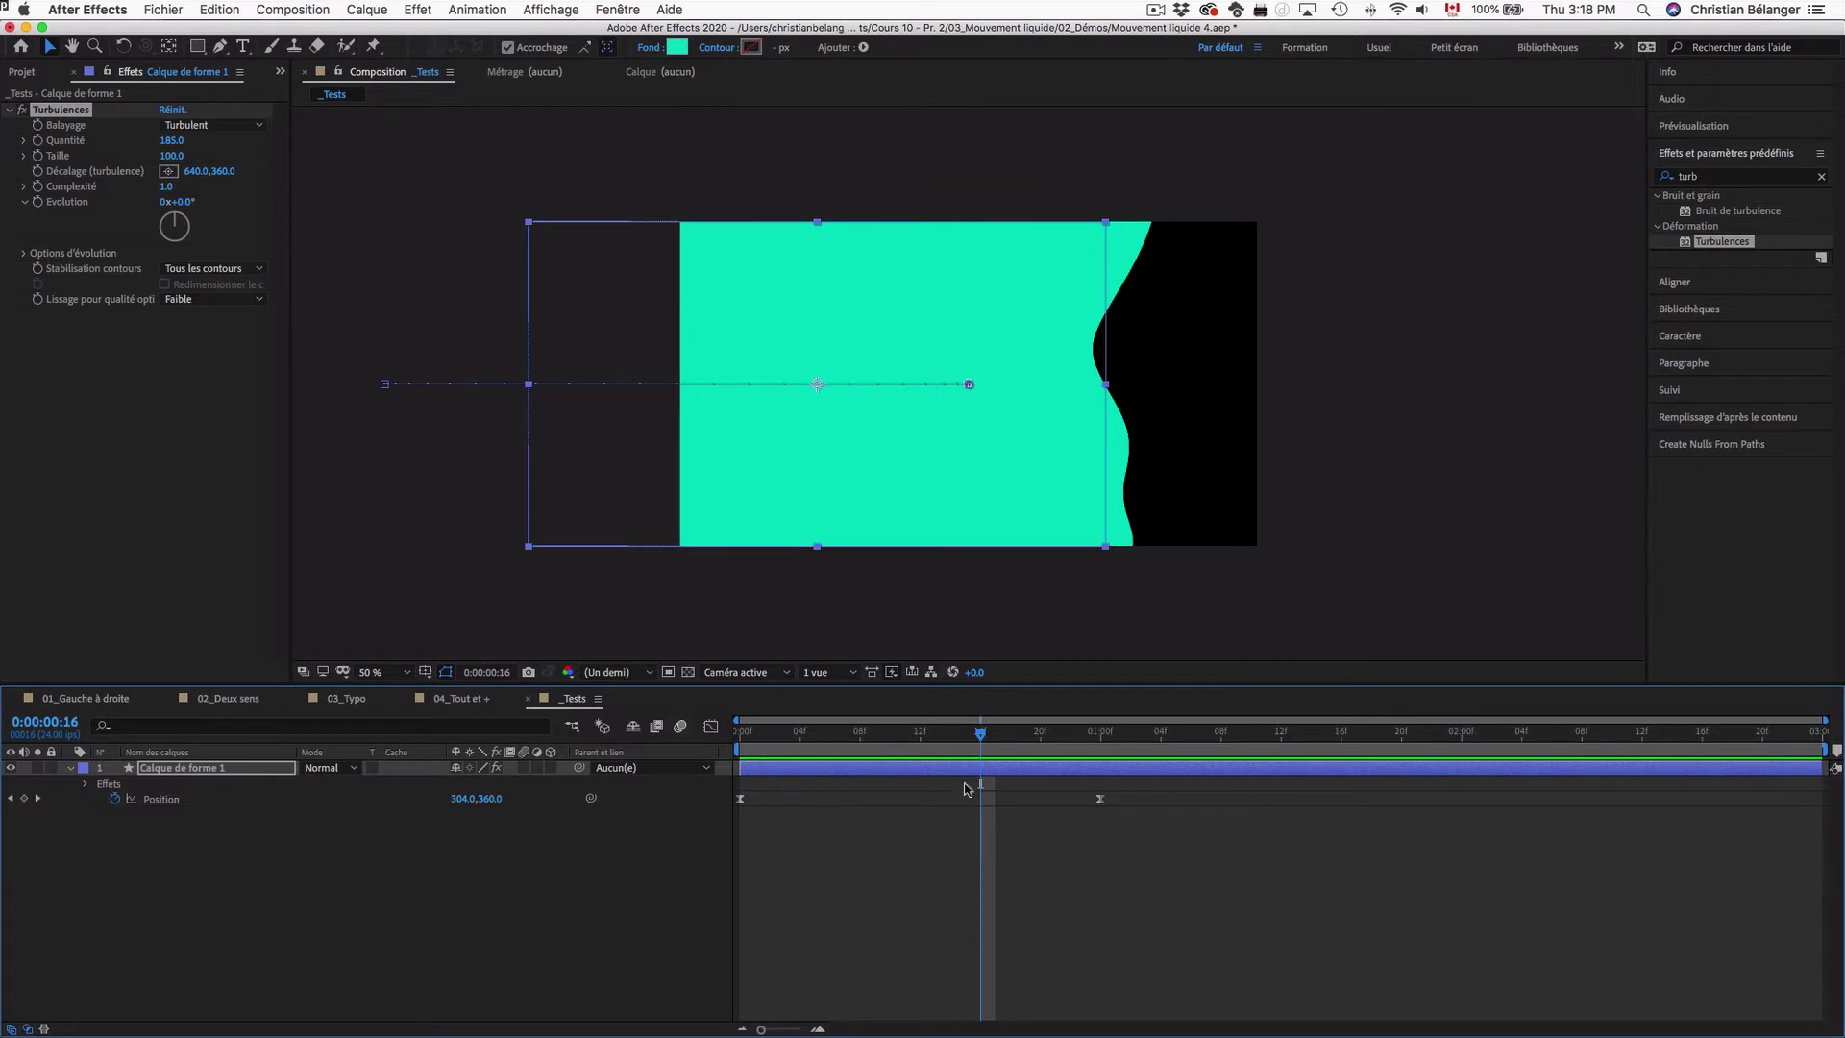
{"action": "left_click", "coordinate": [920, 734]}
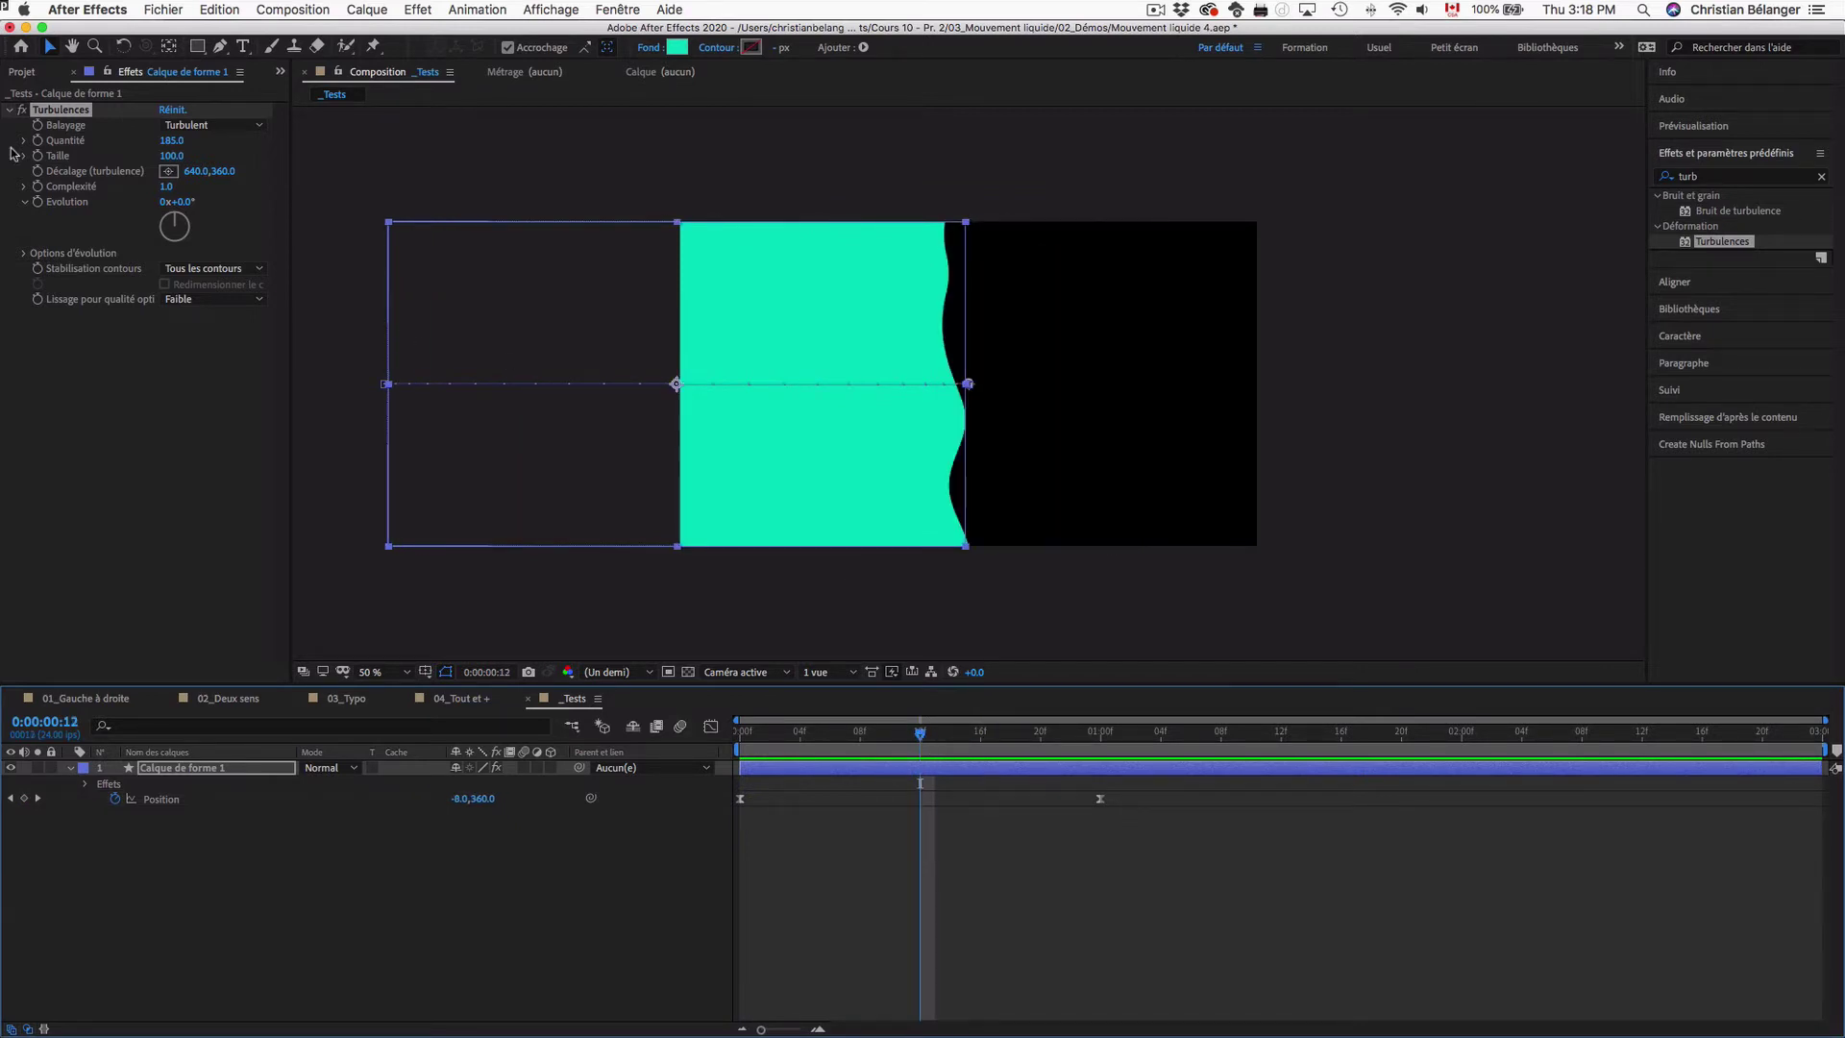
{"action": "left_click", "coordinate": [144, 129]}
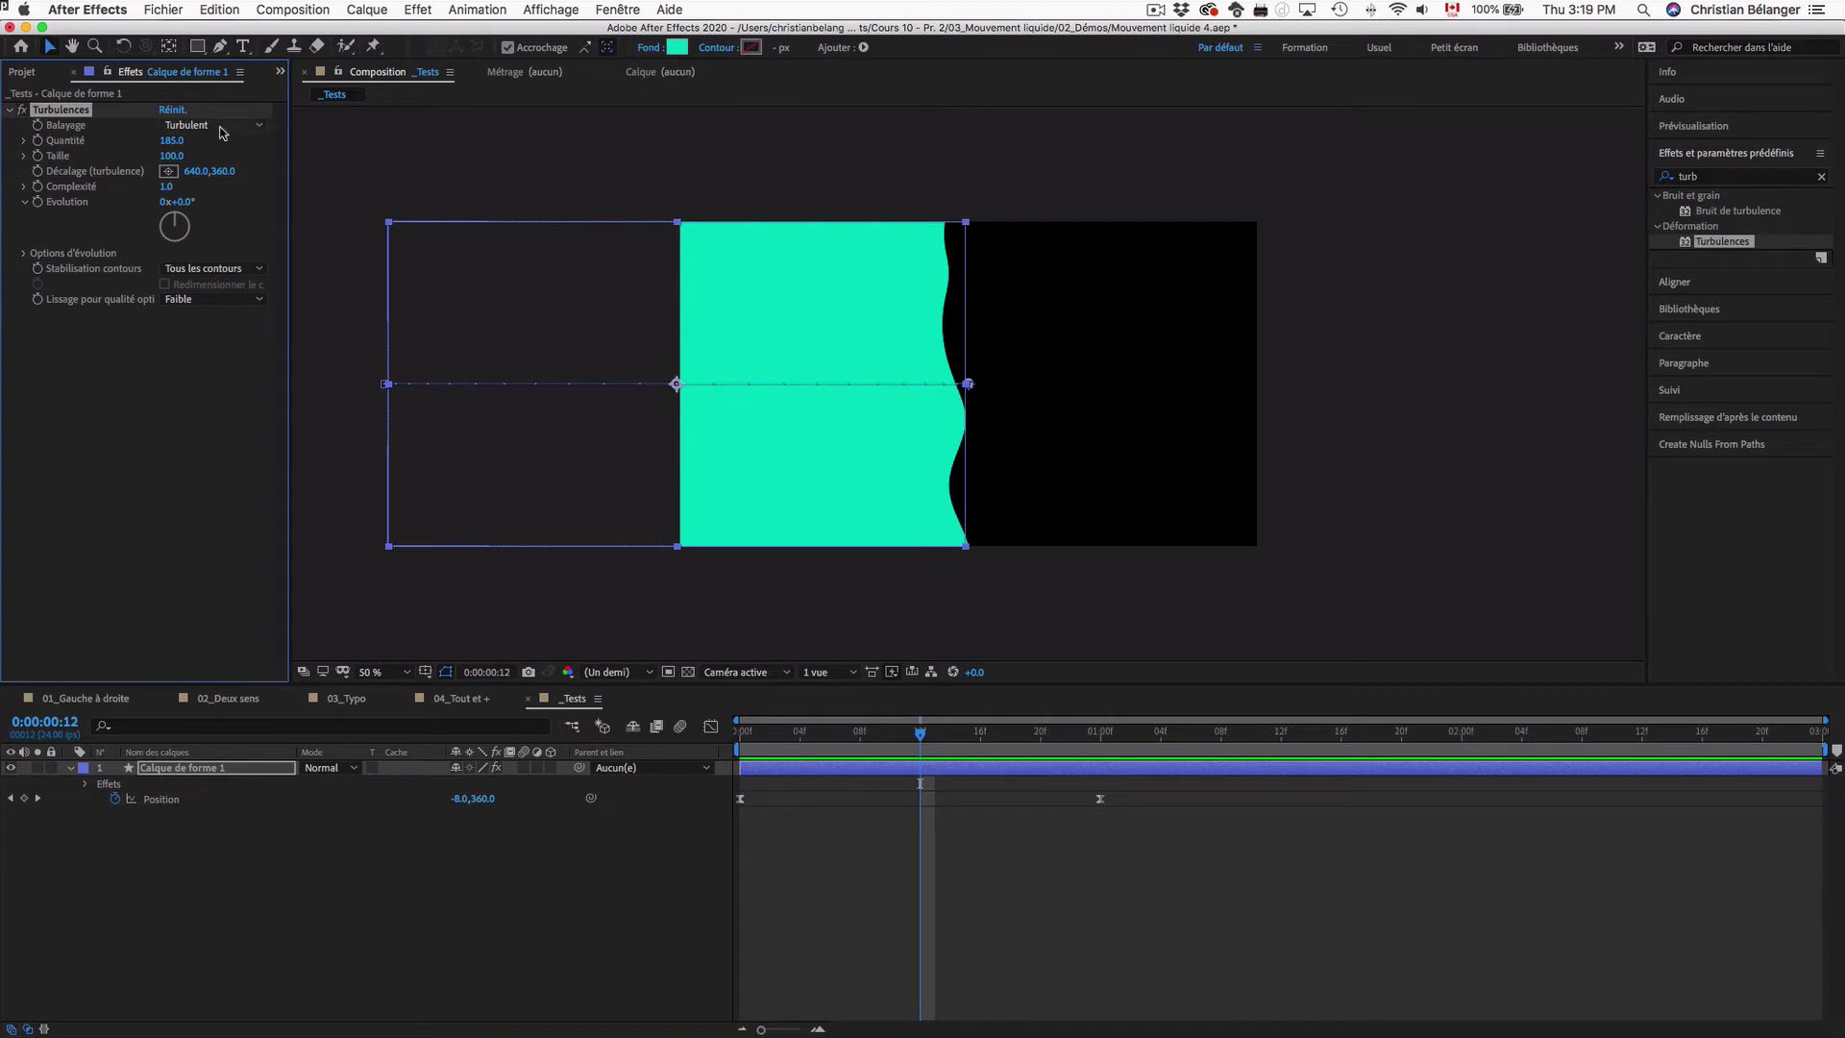
Preview the wipe, then switch the Turbulences displacement to Renflement
{"action": "left_click", "coordinate": [223, 133]}
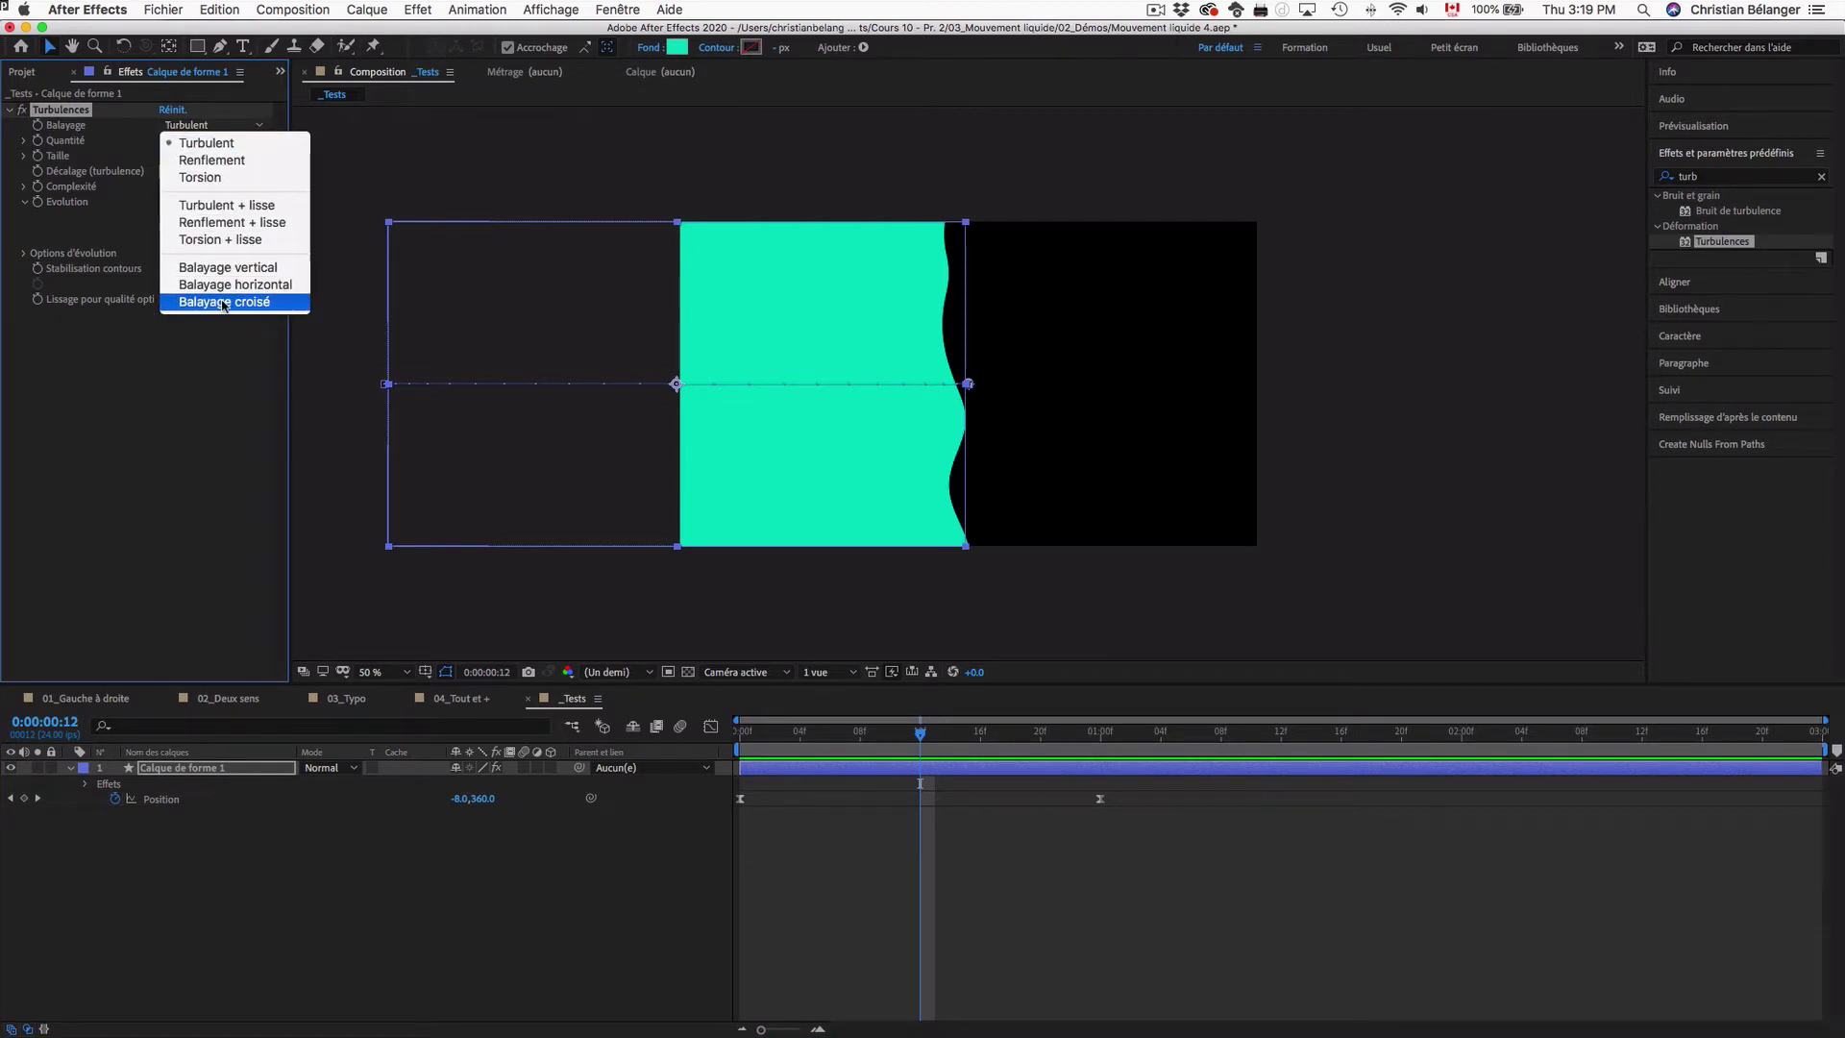
{"action": "left_click", "coordinate": [869, 932]}
{"action": "key", "text": "Home"}
{"action": "key", "text": "space"}
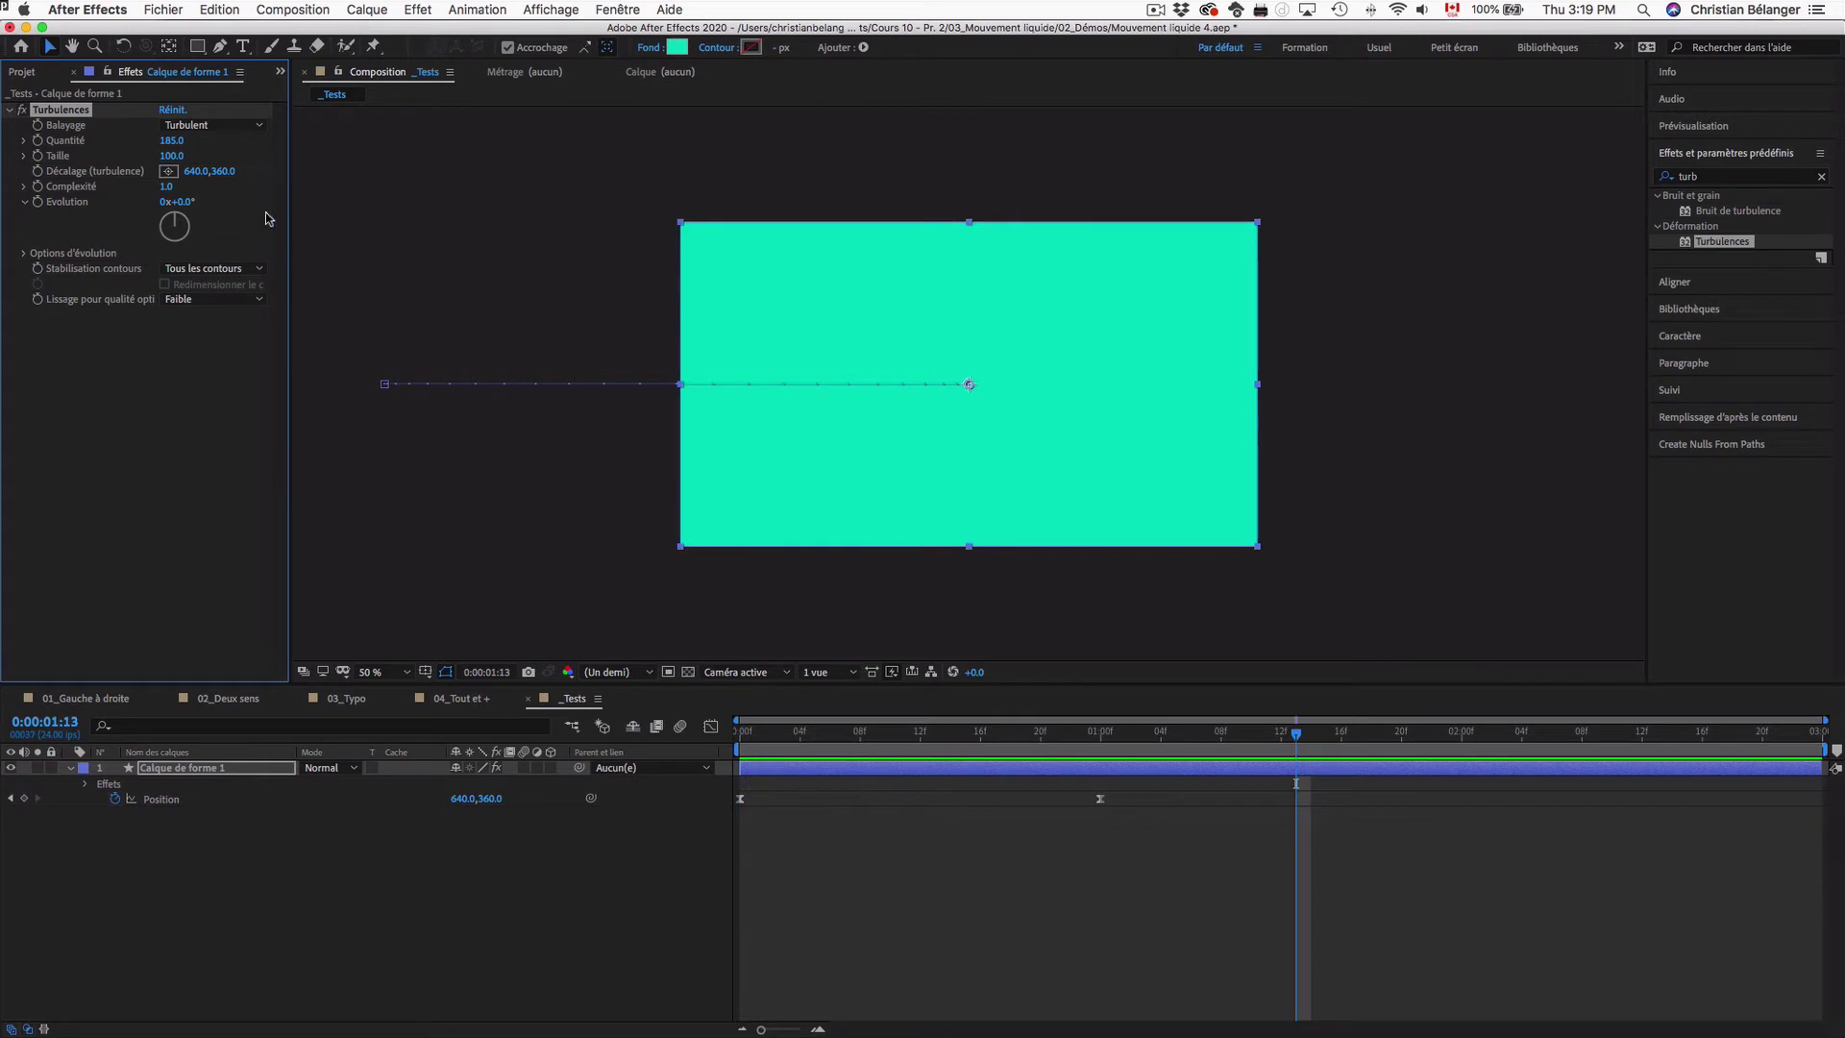
{"action": "left_click", "coordinate": [214, 126]}
{"action": "left_click", "coordinate": [213, 161]}
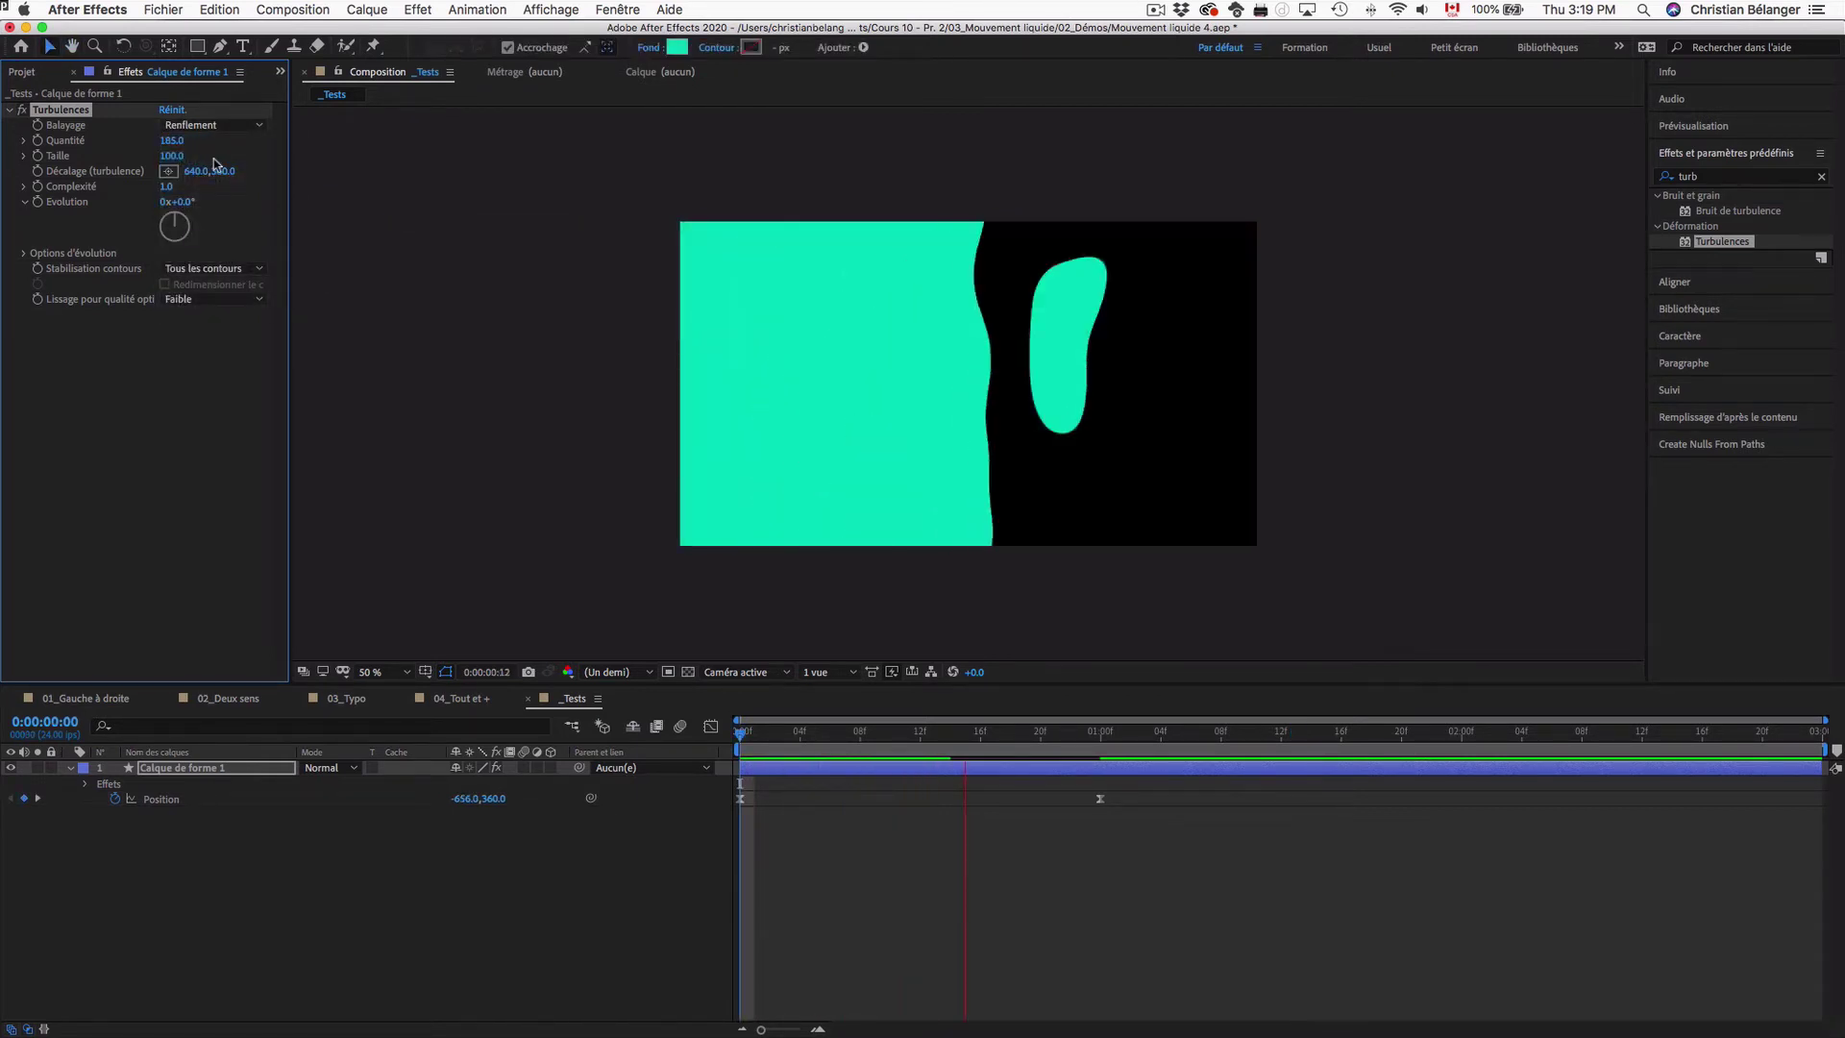
{"action": "key", "text": "space"}
{"action": "key", "text": "space"}
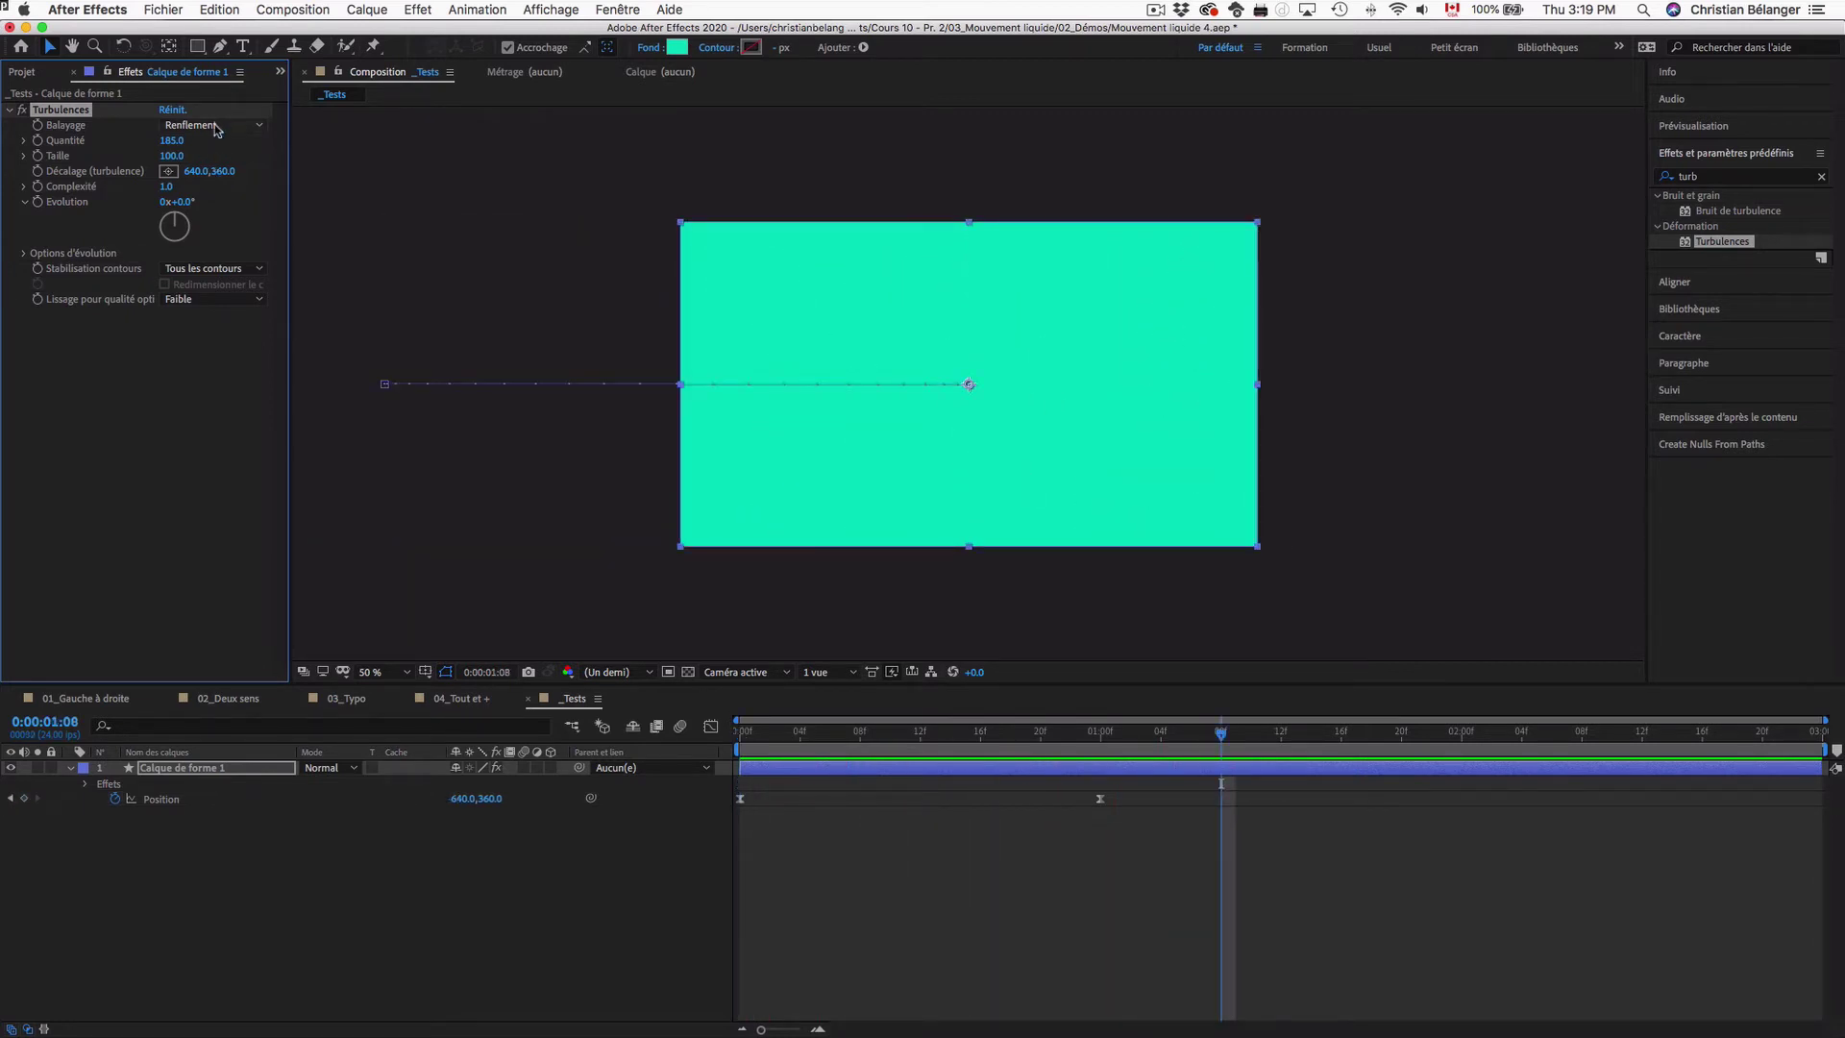
Switch the Turbulences displacement to Torsion and preview the wipe
{"action": "left_click", "coordinate": [213, 126]}
{"action": "left_click", "coordinate": [216, 176]}
{"action": "key", "text": "space"}
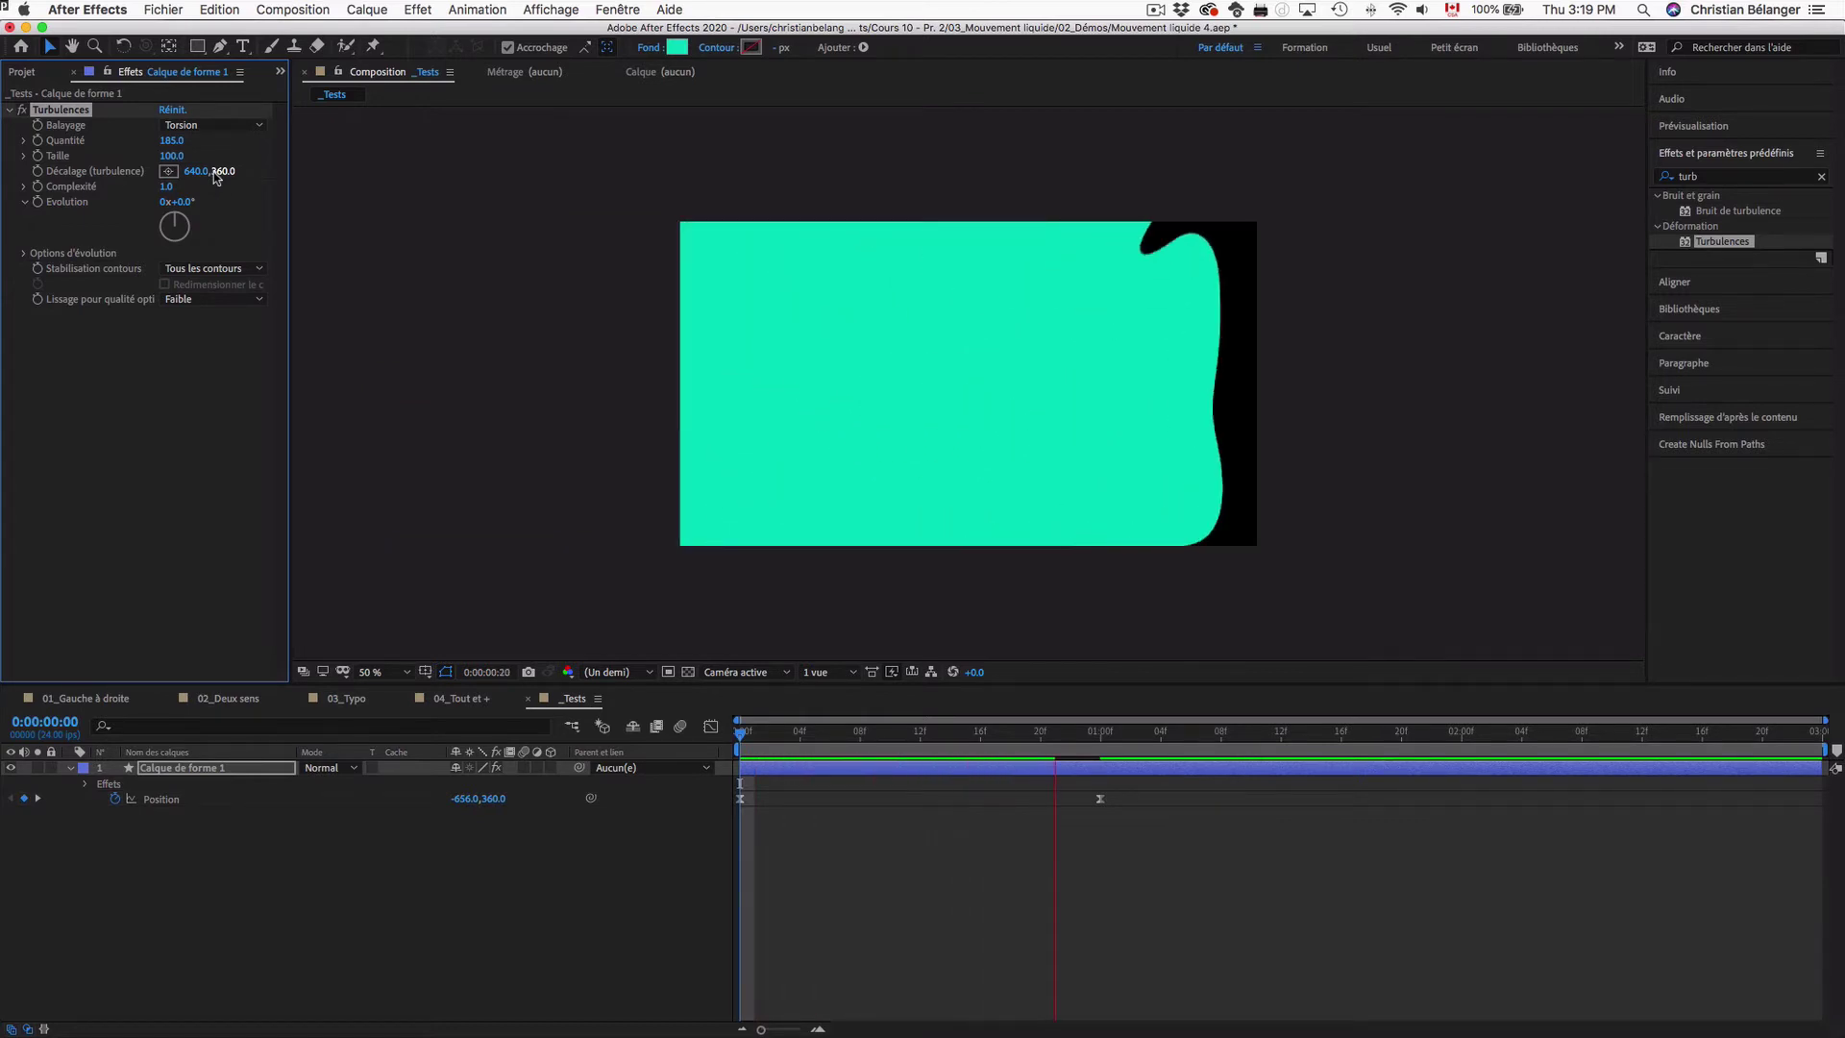
{"action": "key", "text": "space"}
{"action": "key", "text": "space"}
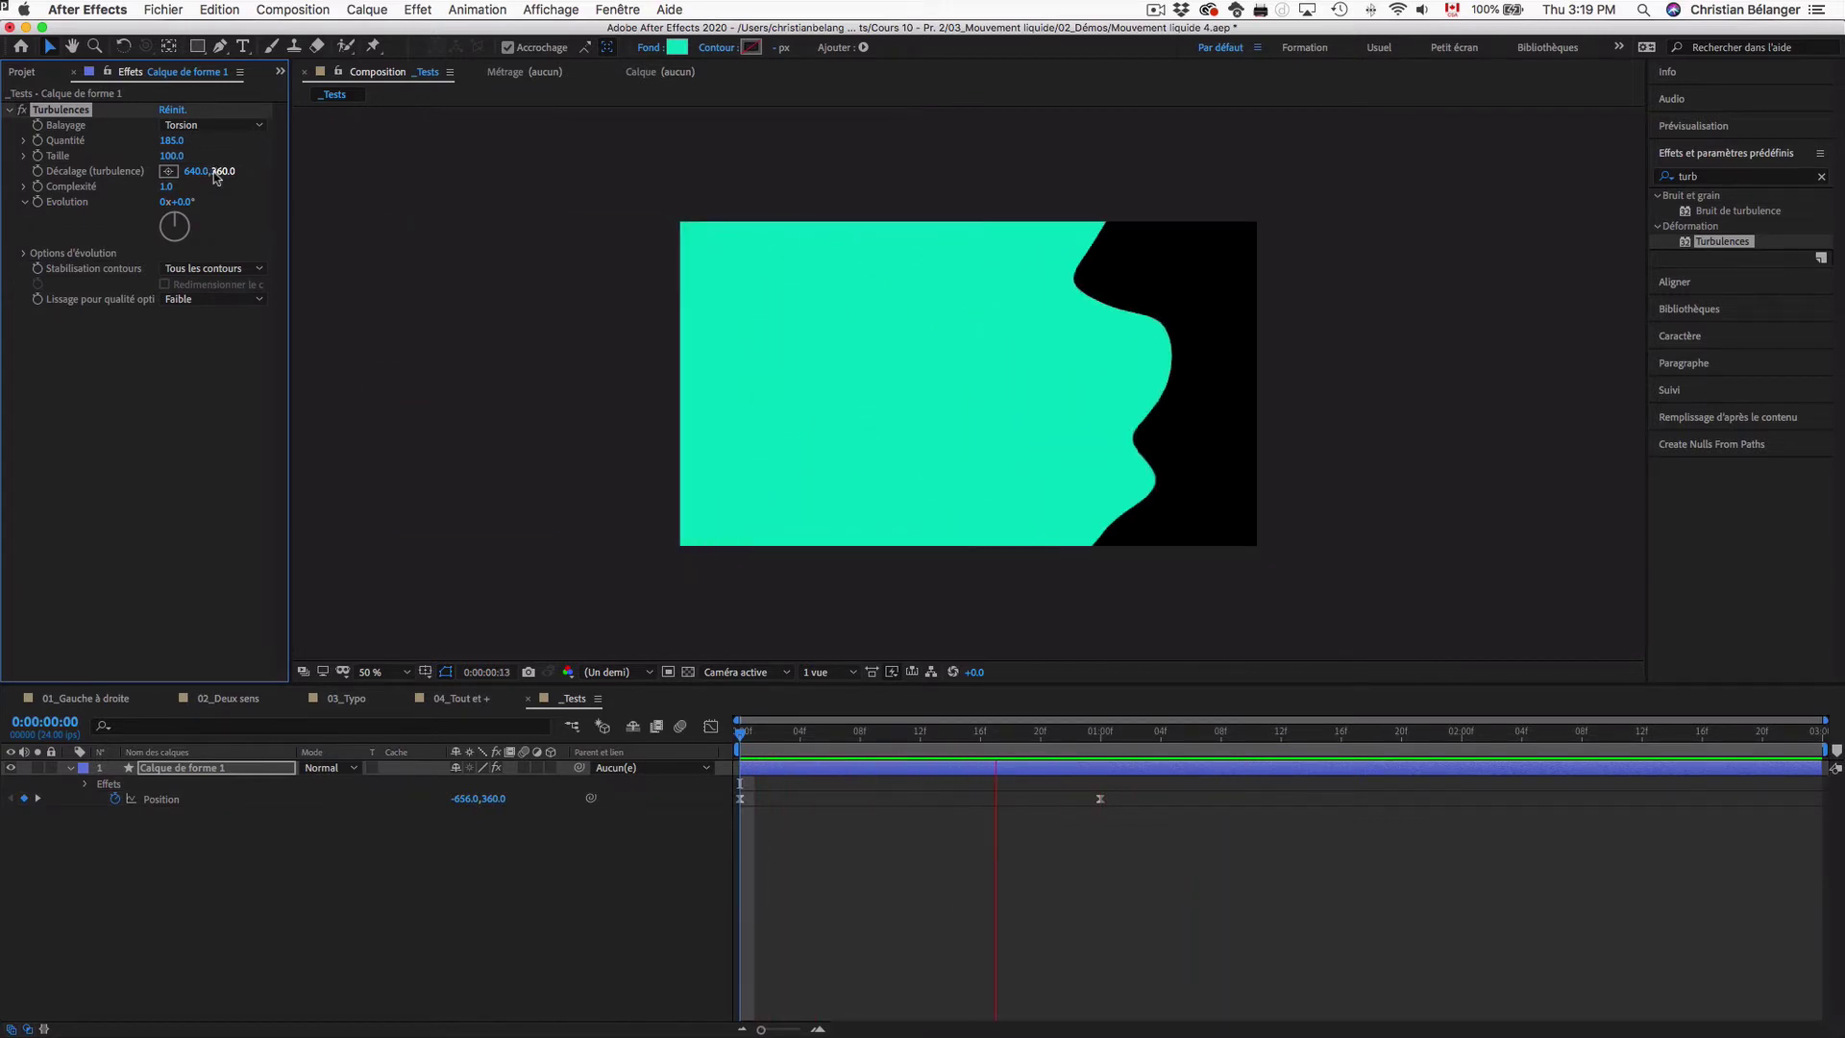
{"action": "key", "text": "space"}
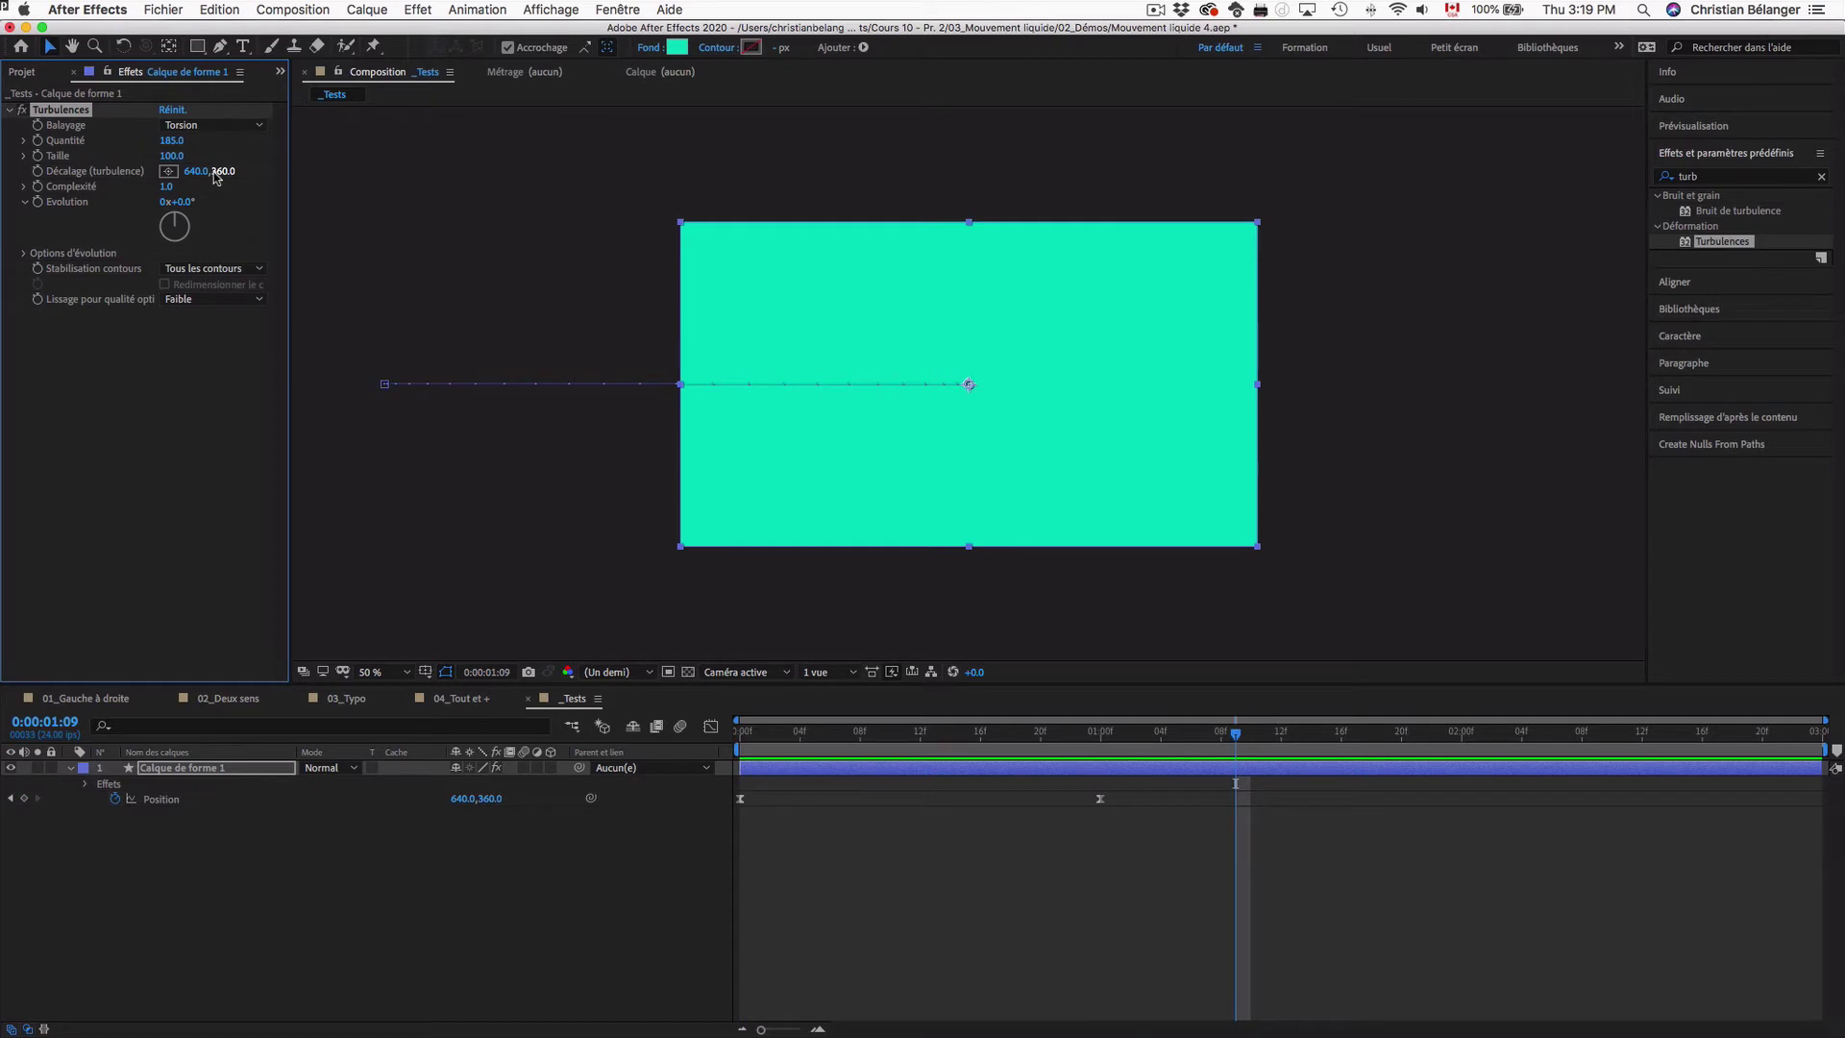
Set the displacement back to Turbulent, preview, and inspect the edge at frame 14
{"action": "left_click", "coordinate": [211, 124]}
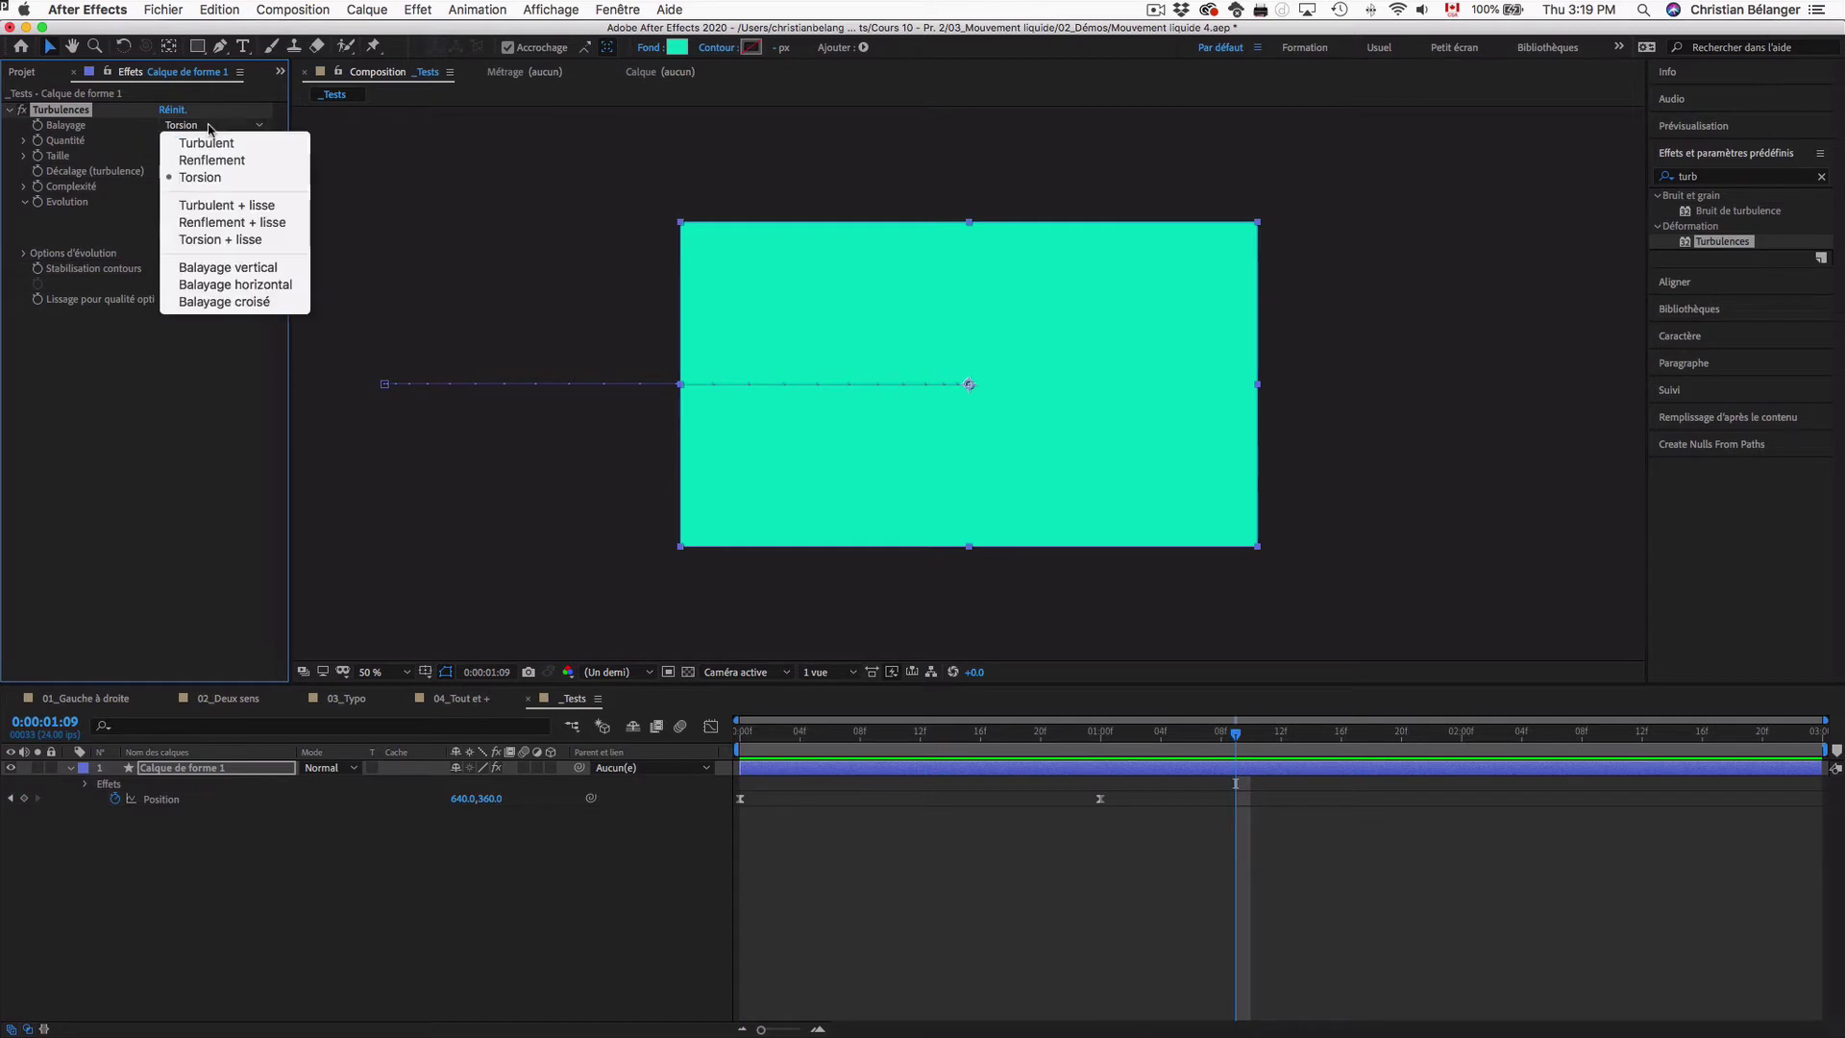
{"action": "left_click", "coordinate": [209, 144]}
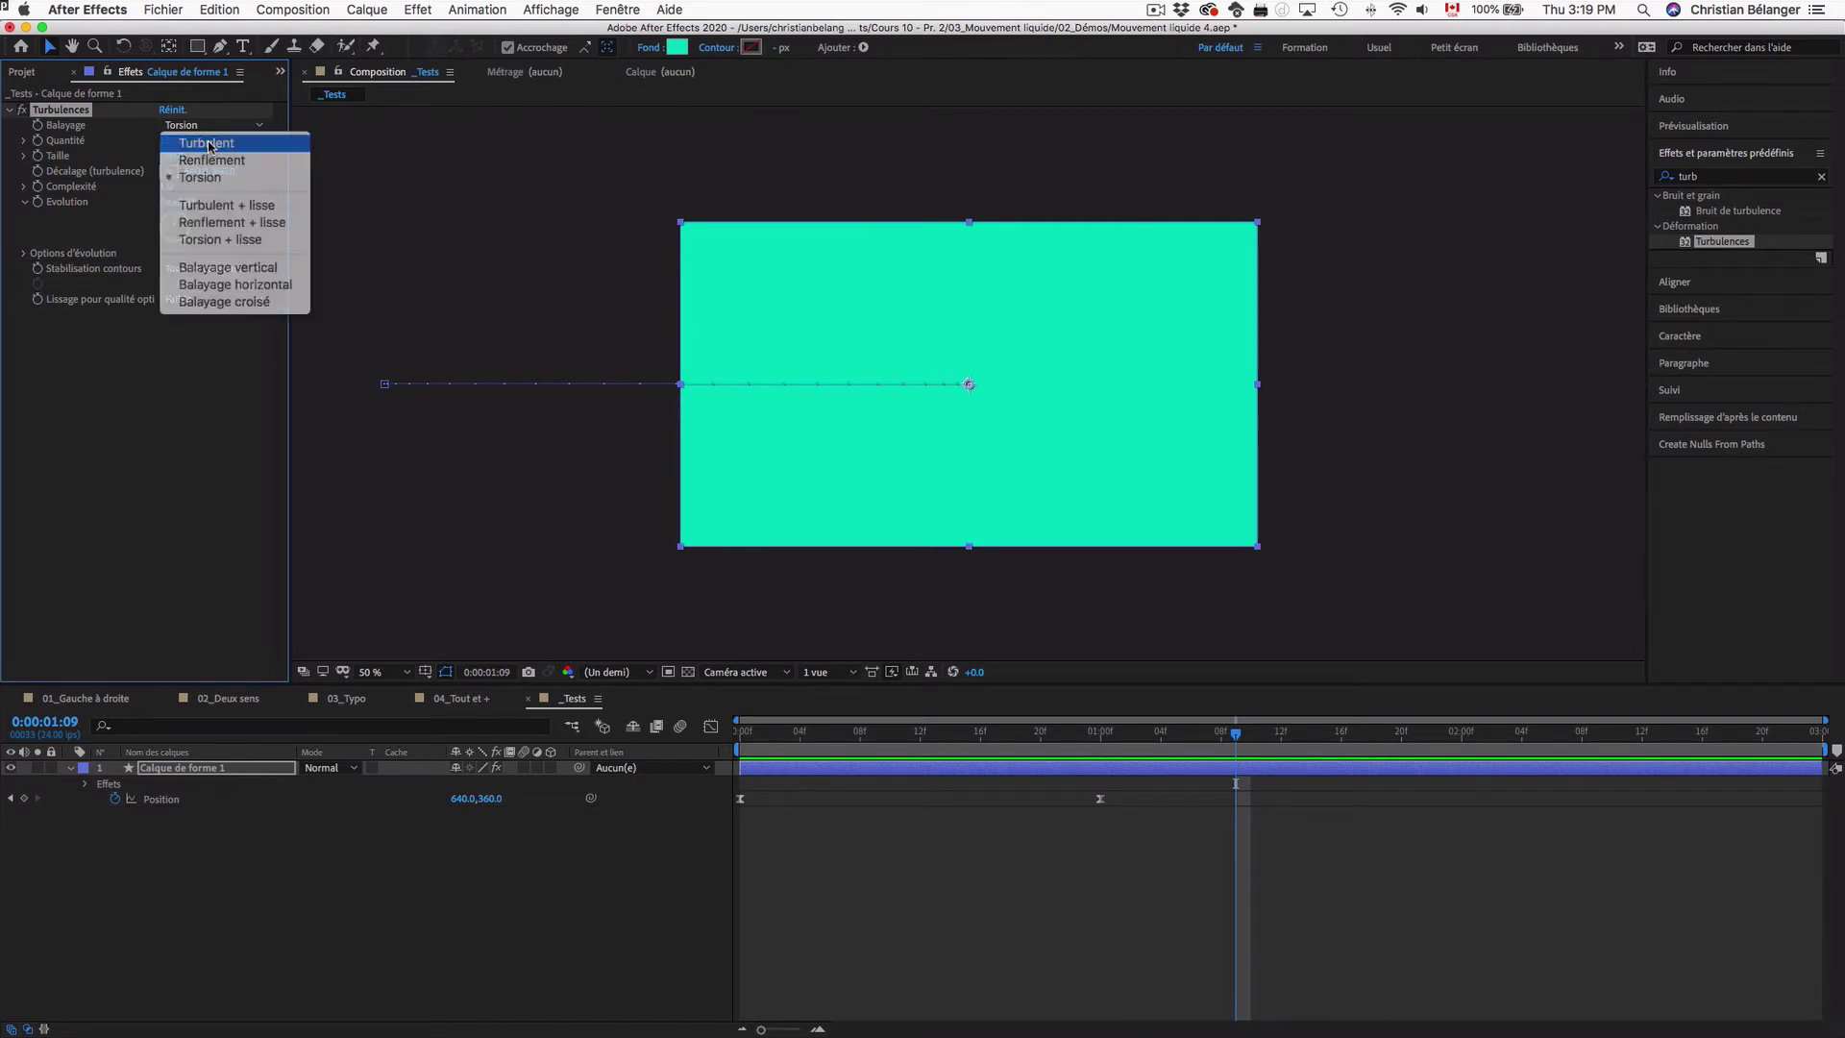
{"action": "key", "text": "space"}
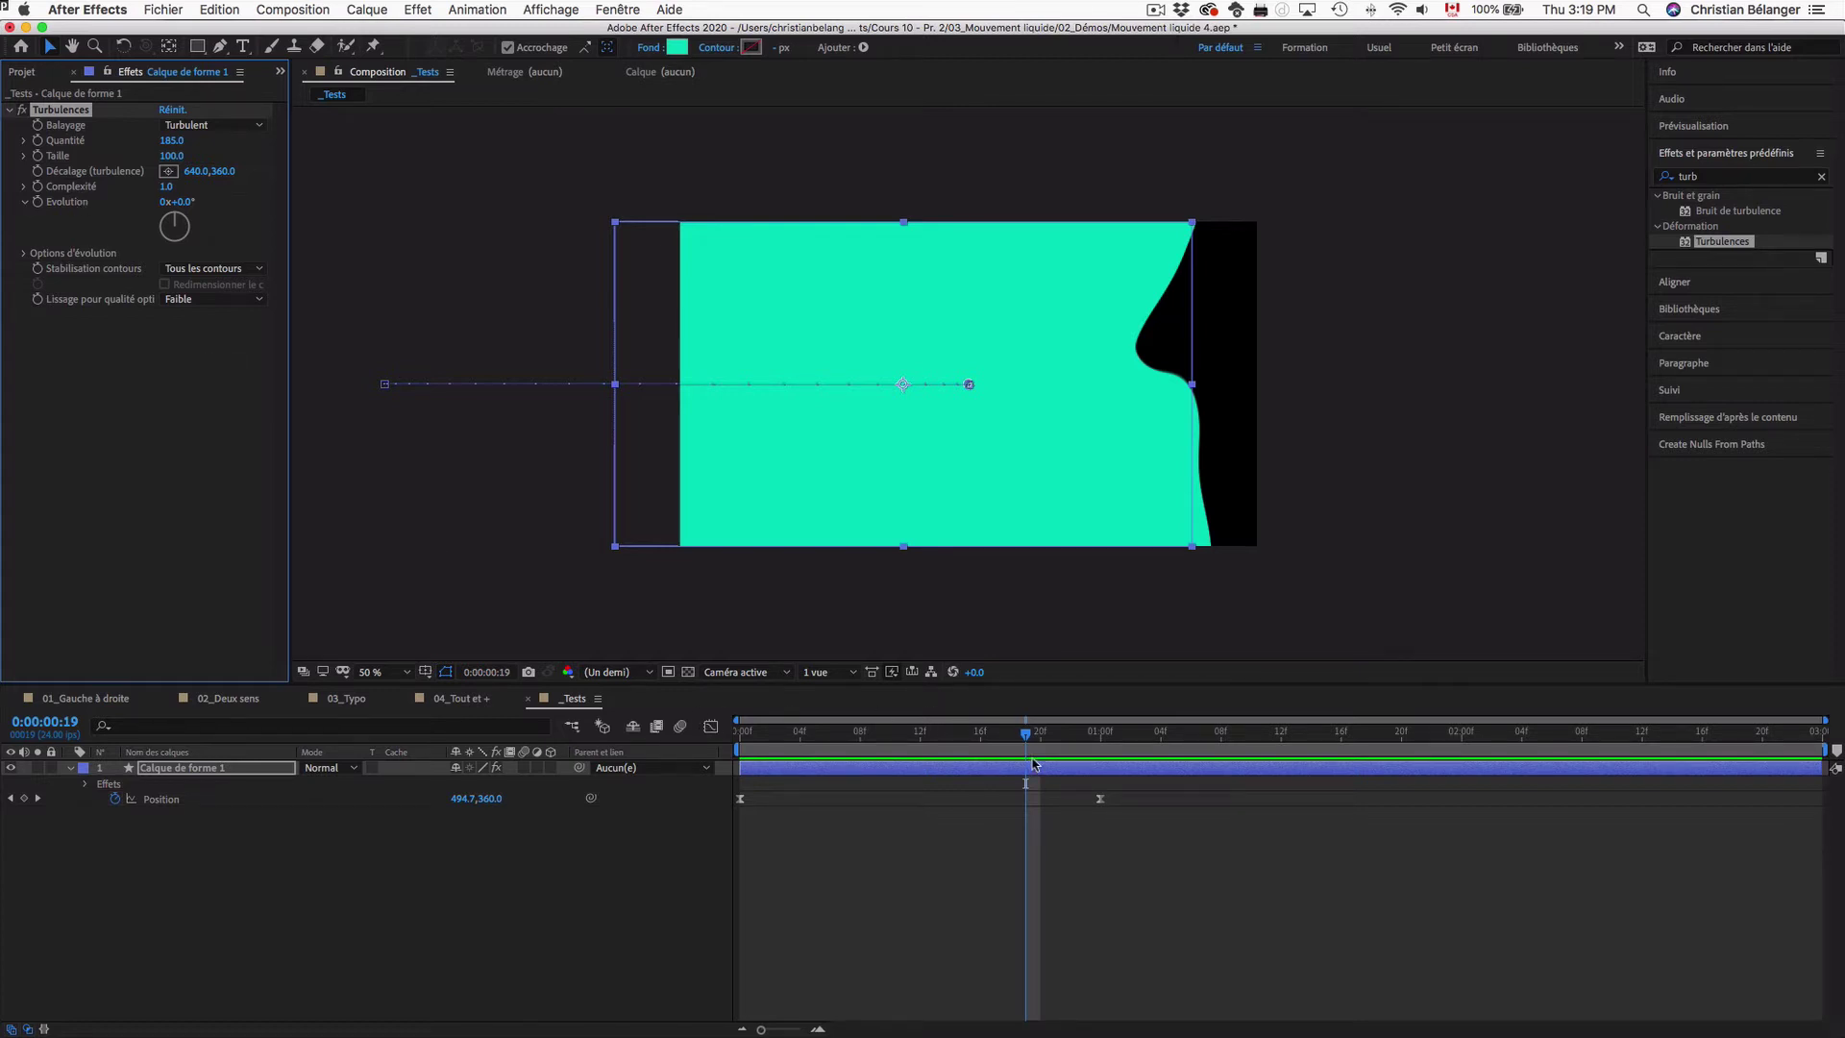
{"action": "left_click_drag", "start_coordinate": [1027, 735], "coordinate": [950, 735]}
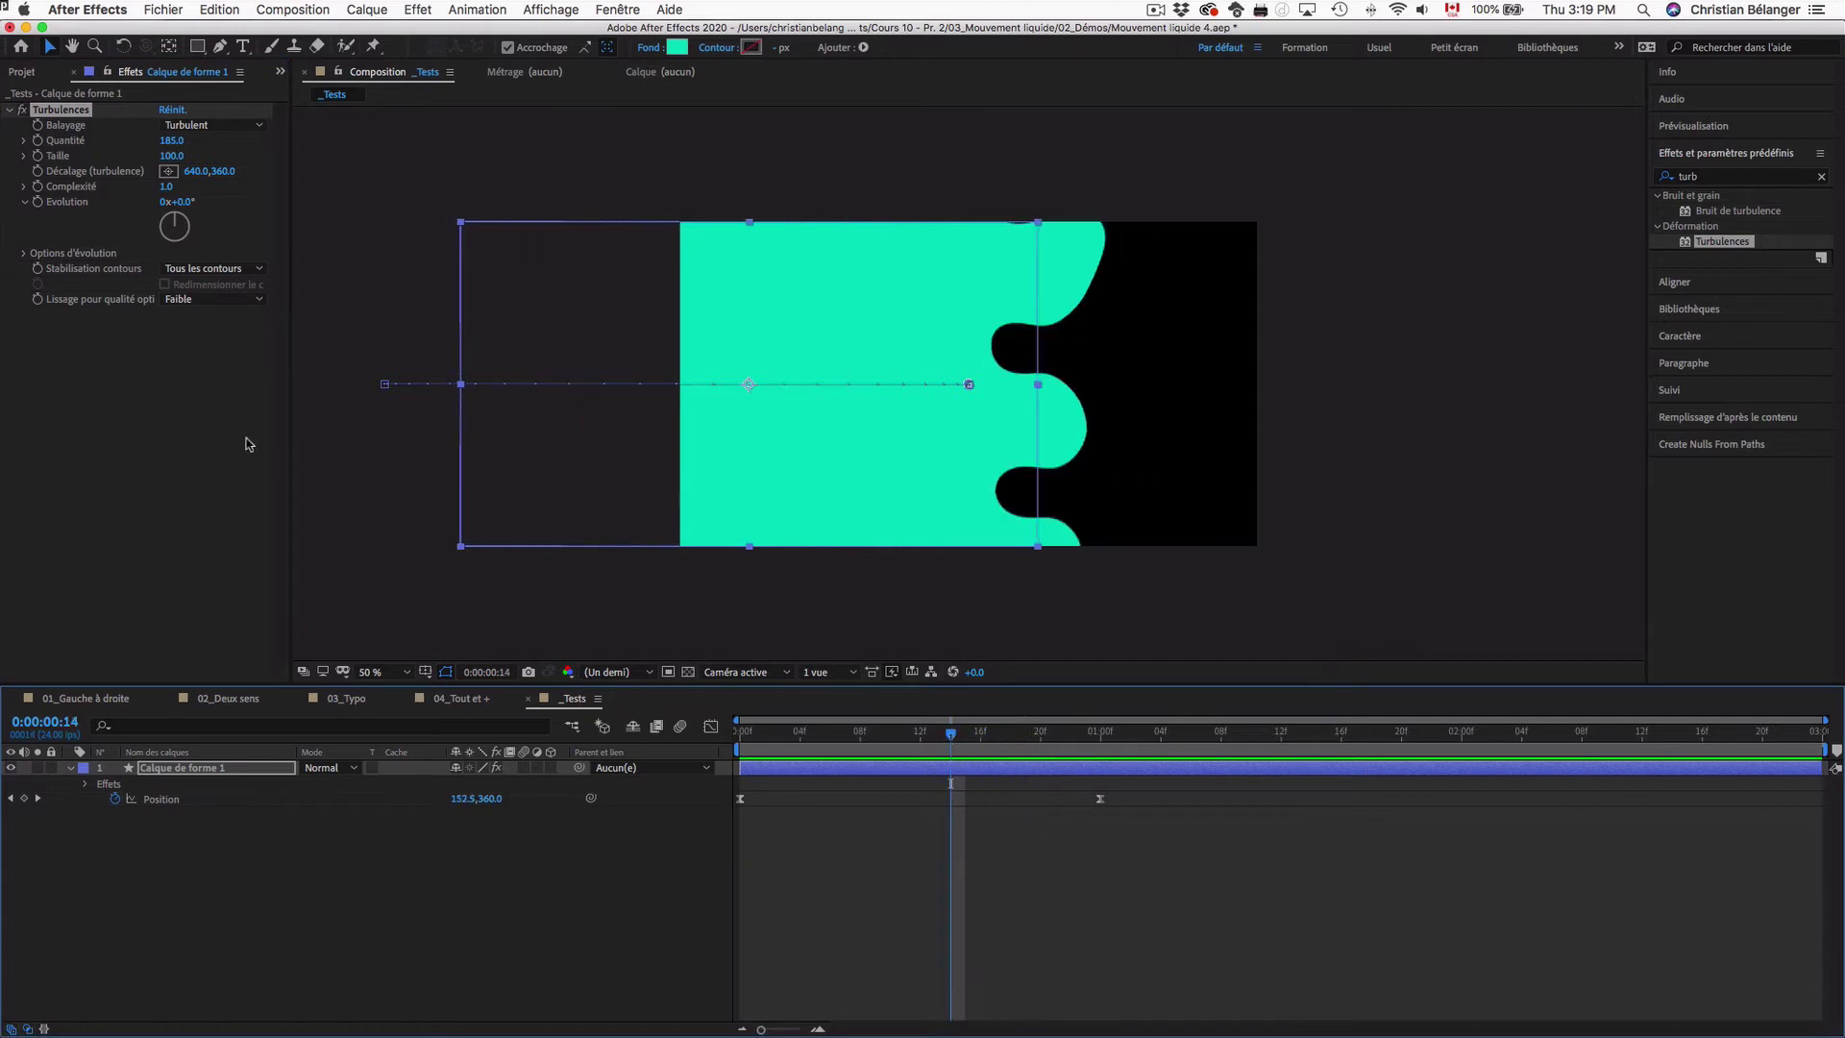
{"action": "mouse_move", "coordinate": [189, 225]}
{"action": "left_mouse_down"}
{"action": "mouse_move", "coordinate": [161, 225]}
{"action": "mouse_move", "coordinate": [195, 225]}
{"action": "left_mouse_up"}
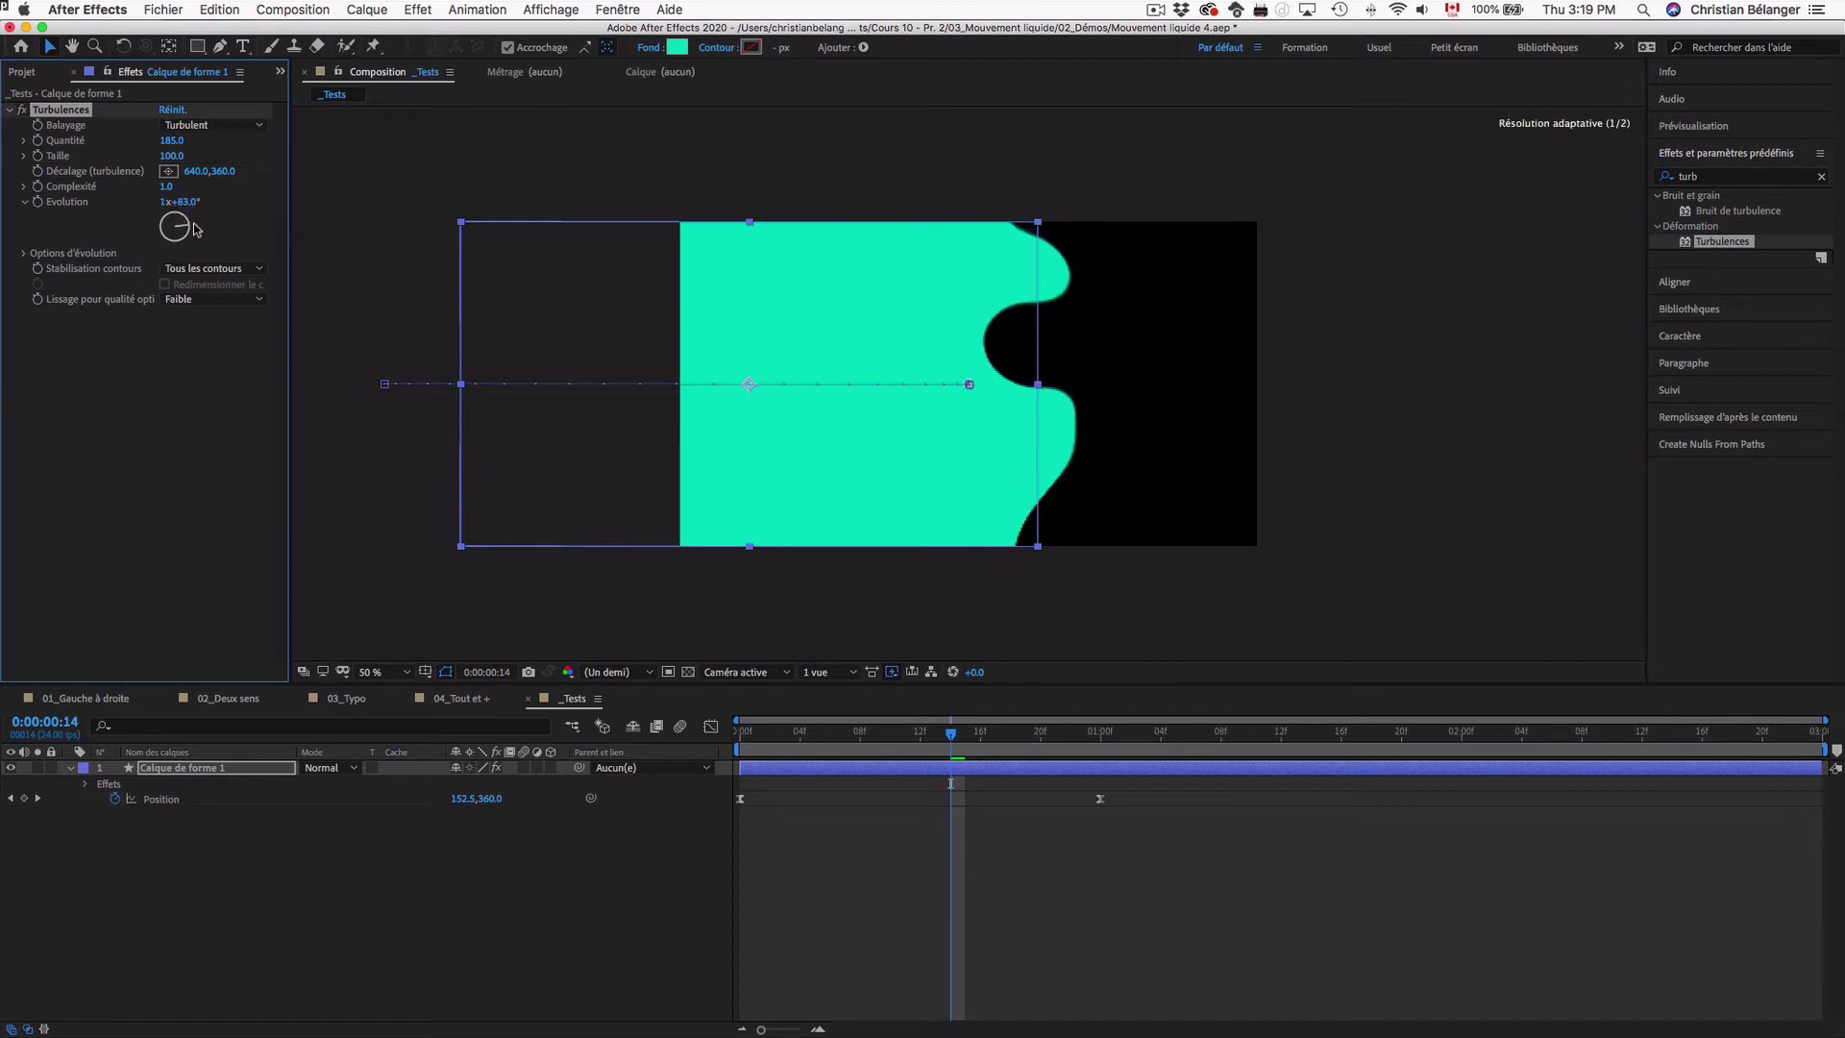
{"action": "key", "text": "super+z"}
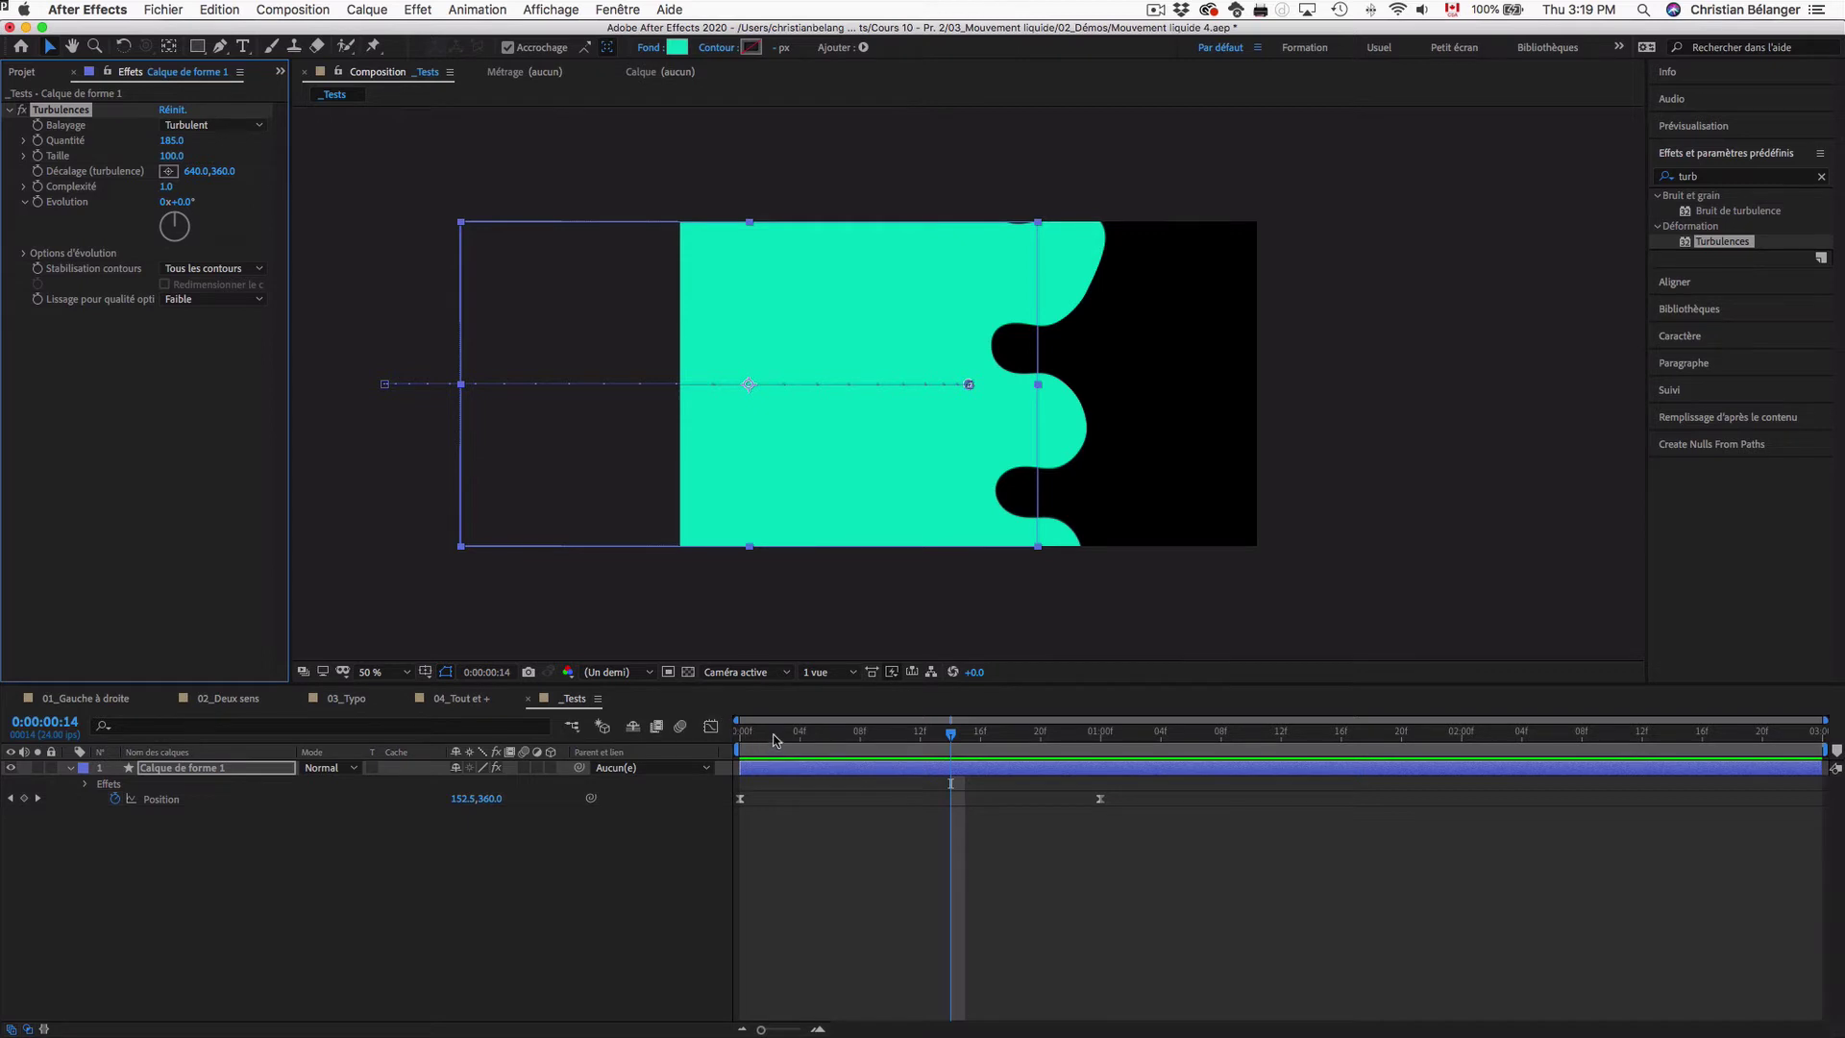
{"action": "key", "text": "Home"}
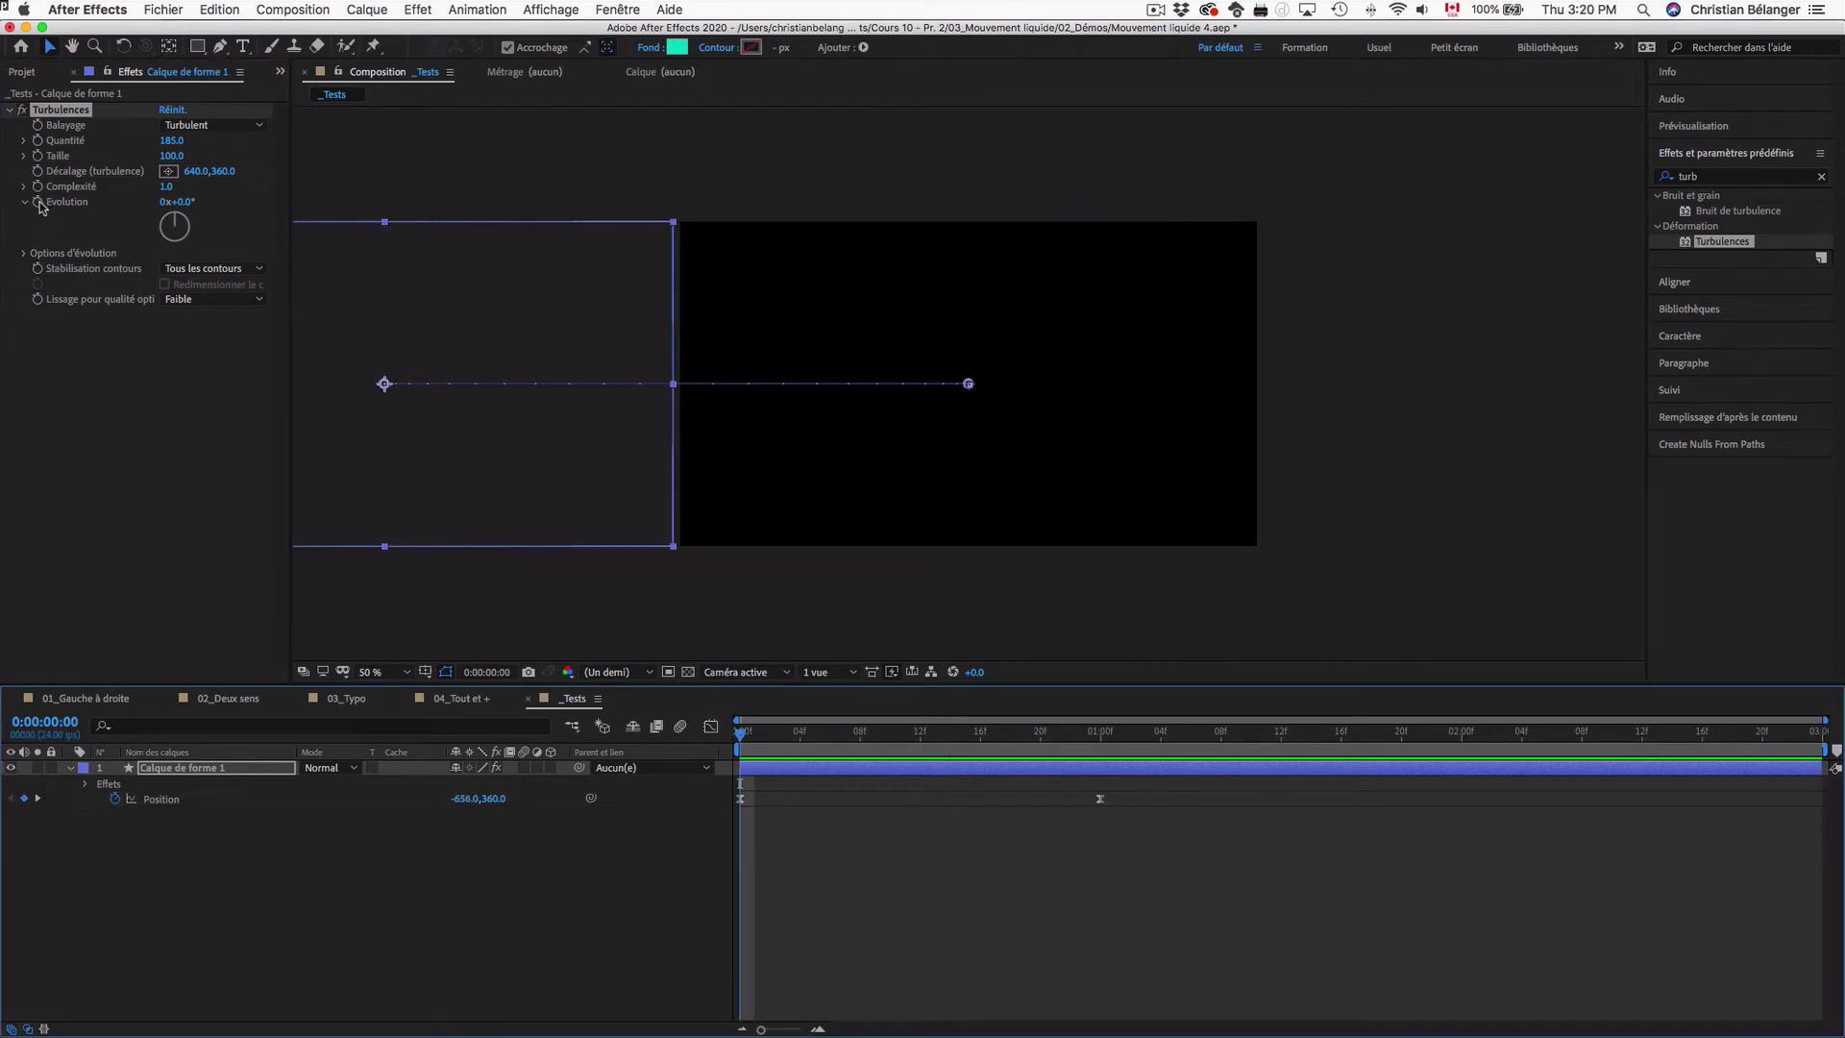
Keyframe Turbulences Evolution, reaching 180° at one second, and preview the wipe
{"action": "left_click", "coordinate": [39, 203]}
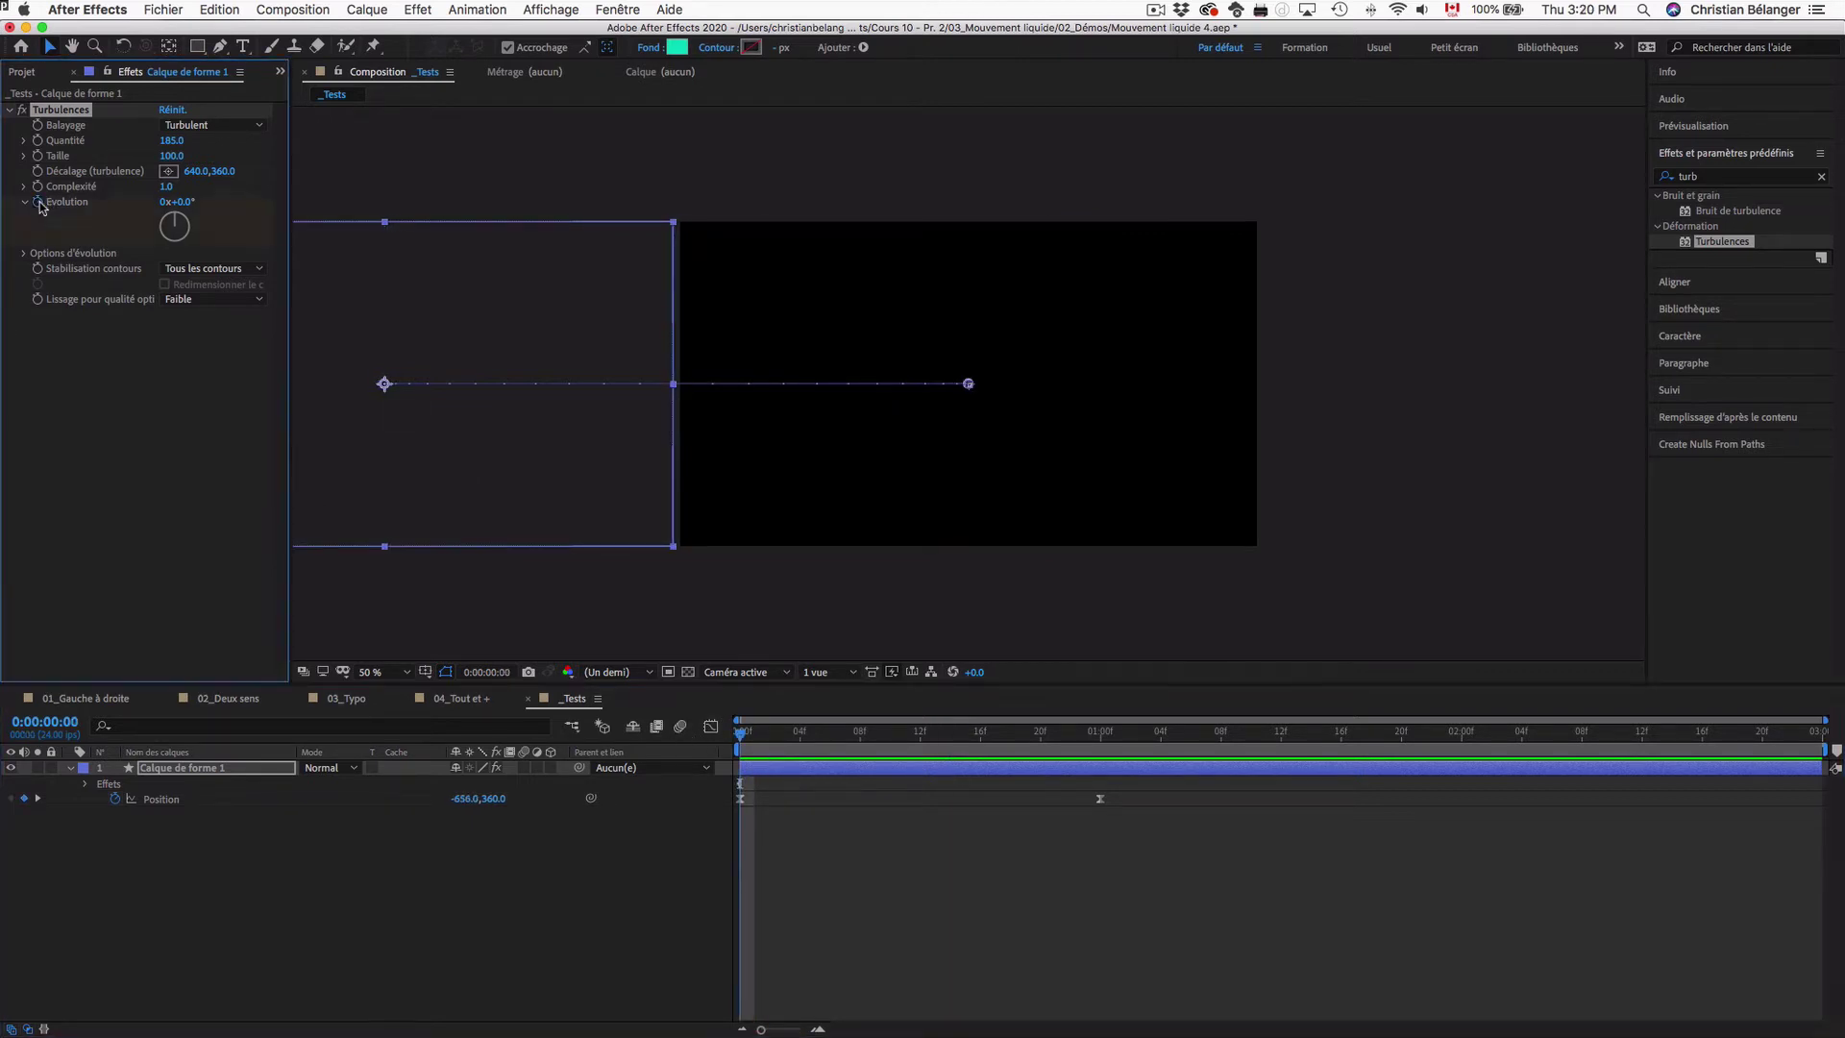
{"action": "left_click_drag", "start_coordinate": [1002, 738], "coordinate": [1100, 733]}
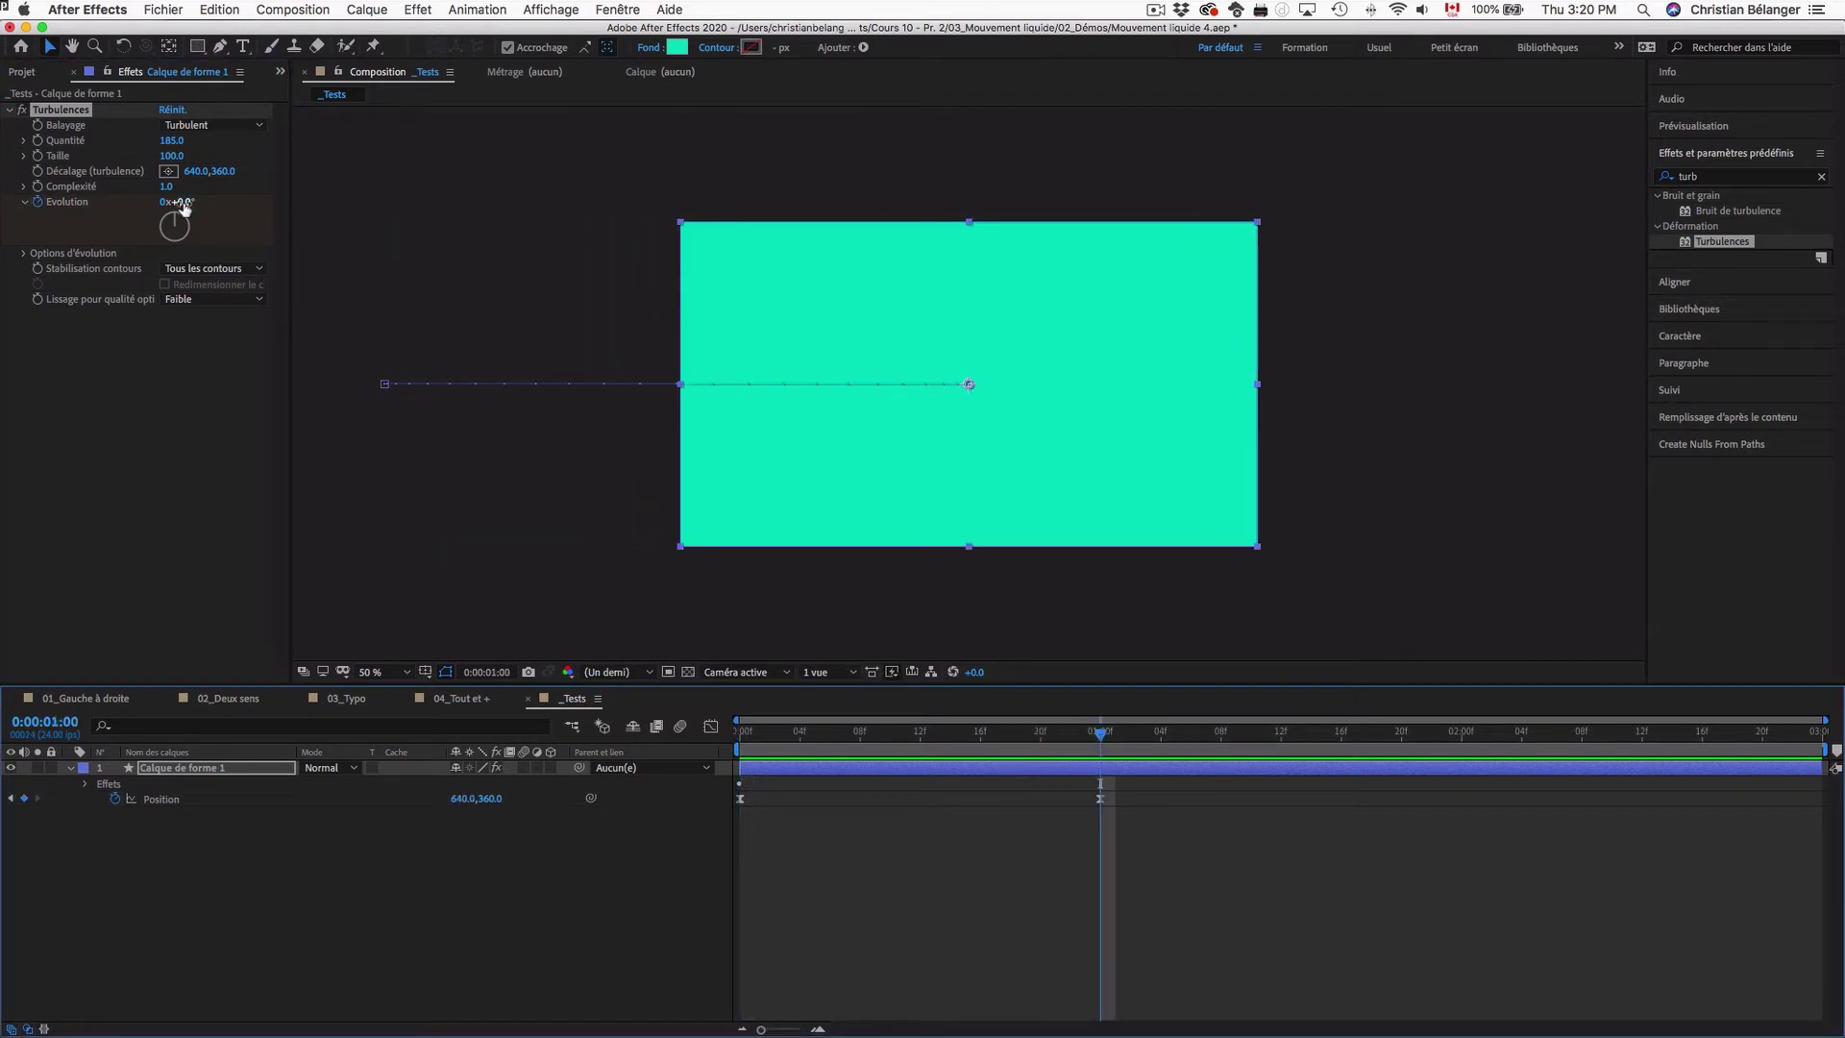
{"action": "left_click_drag", "start_coordinate": [186, 204], "coordinate": [234, 203]}
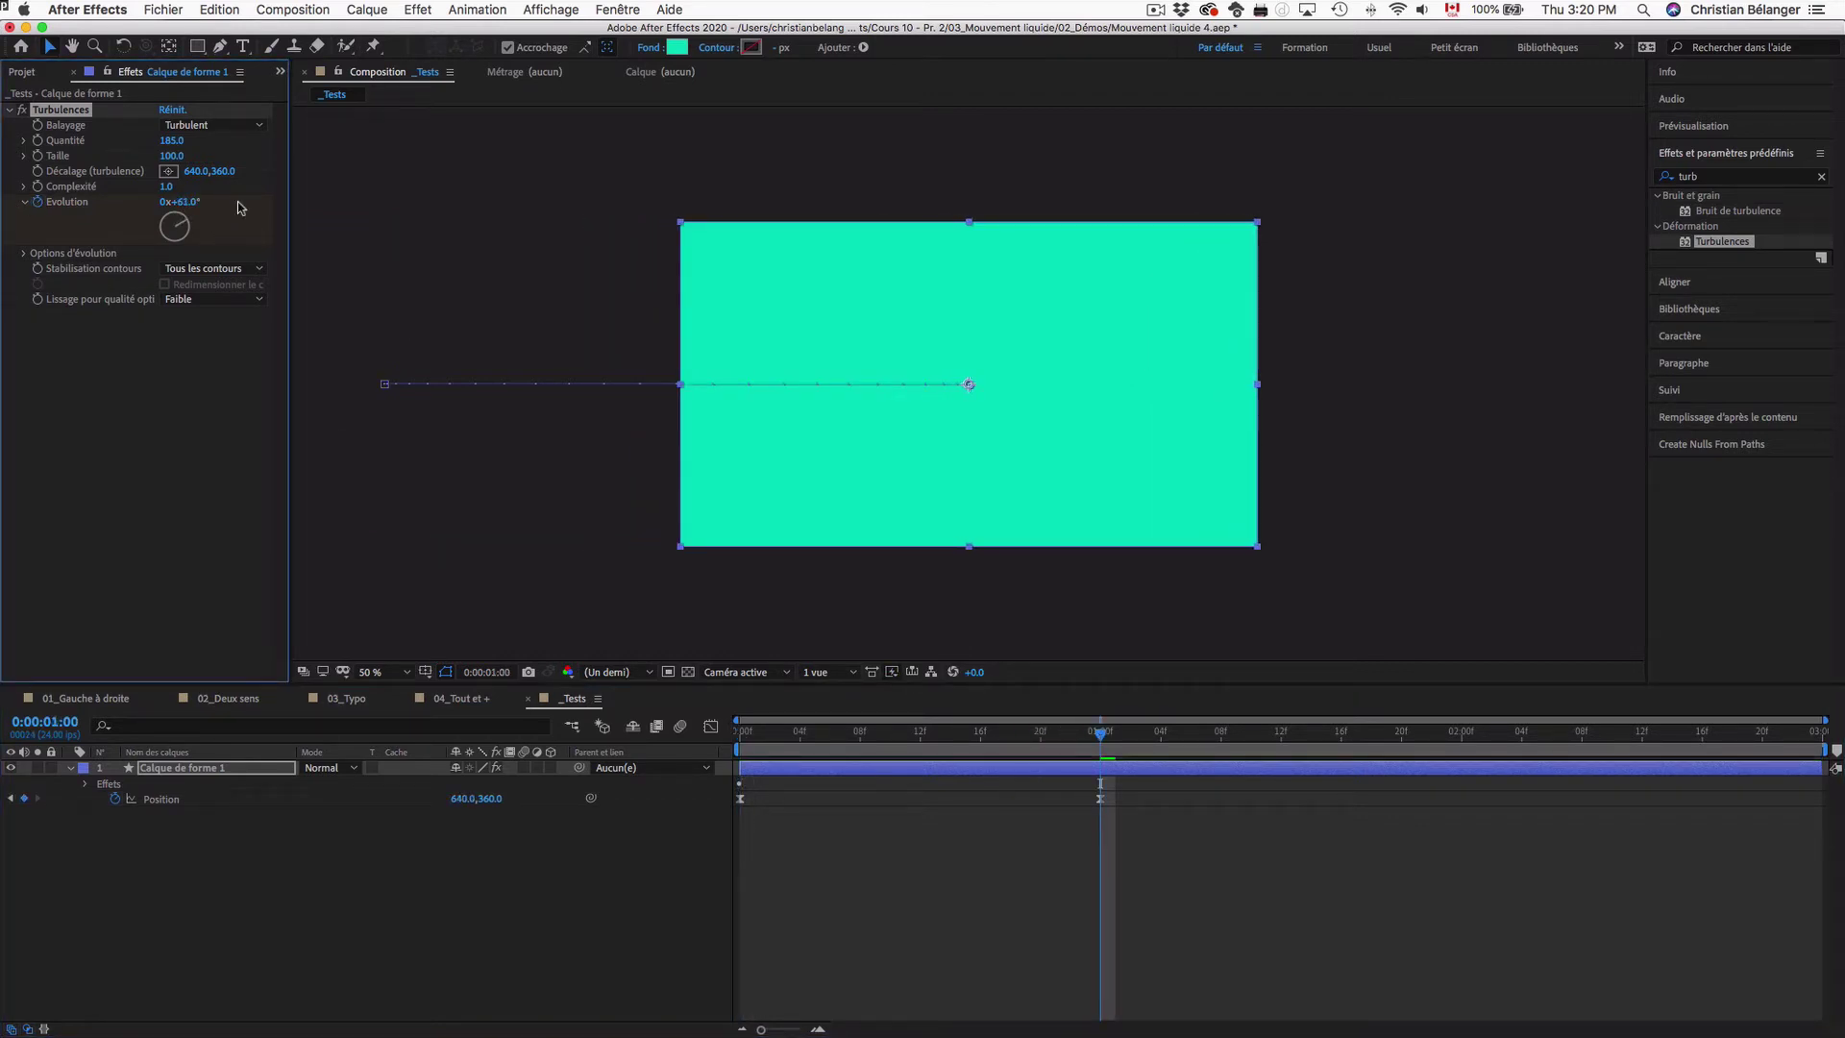
{"action": "left_click", "coordinate": [180, 202]}
{"action": "type", "text": "180"}
{"action": "key", "text": "Return"}
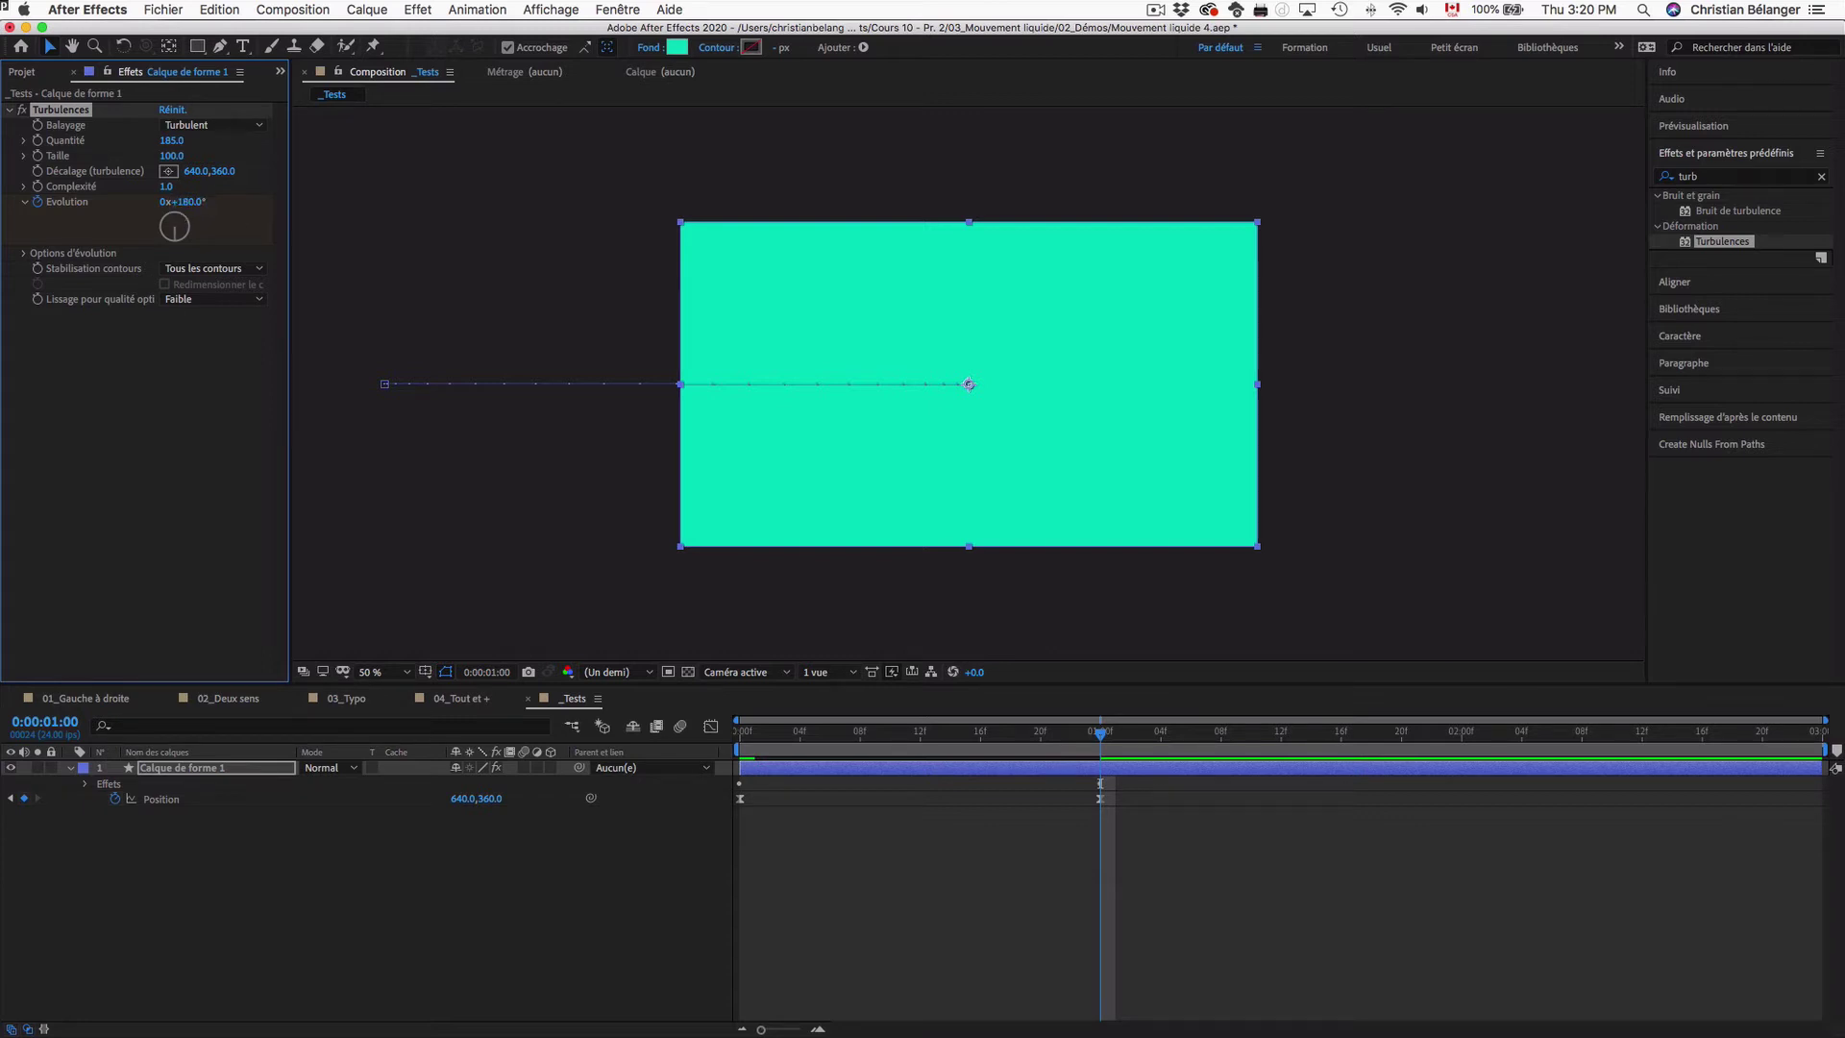
{"action": "left_click_drag", "start_coordinate": [1101, 734], "coordinate": [700, 733]}
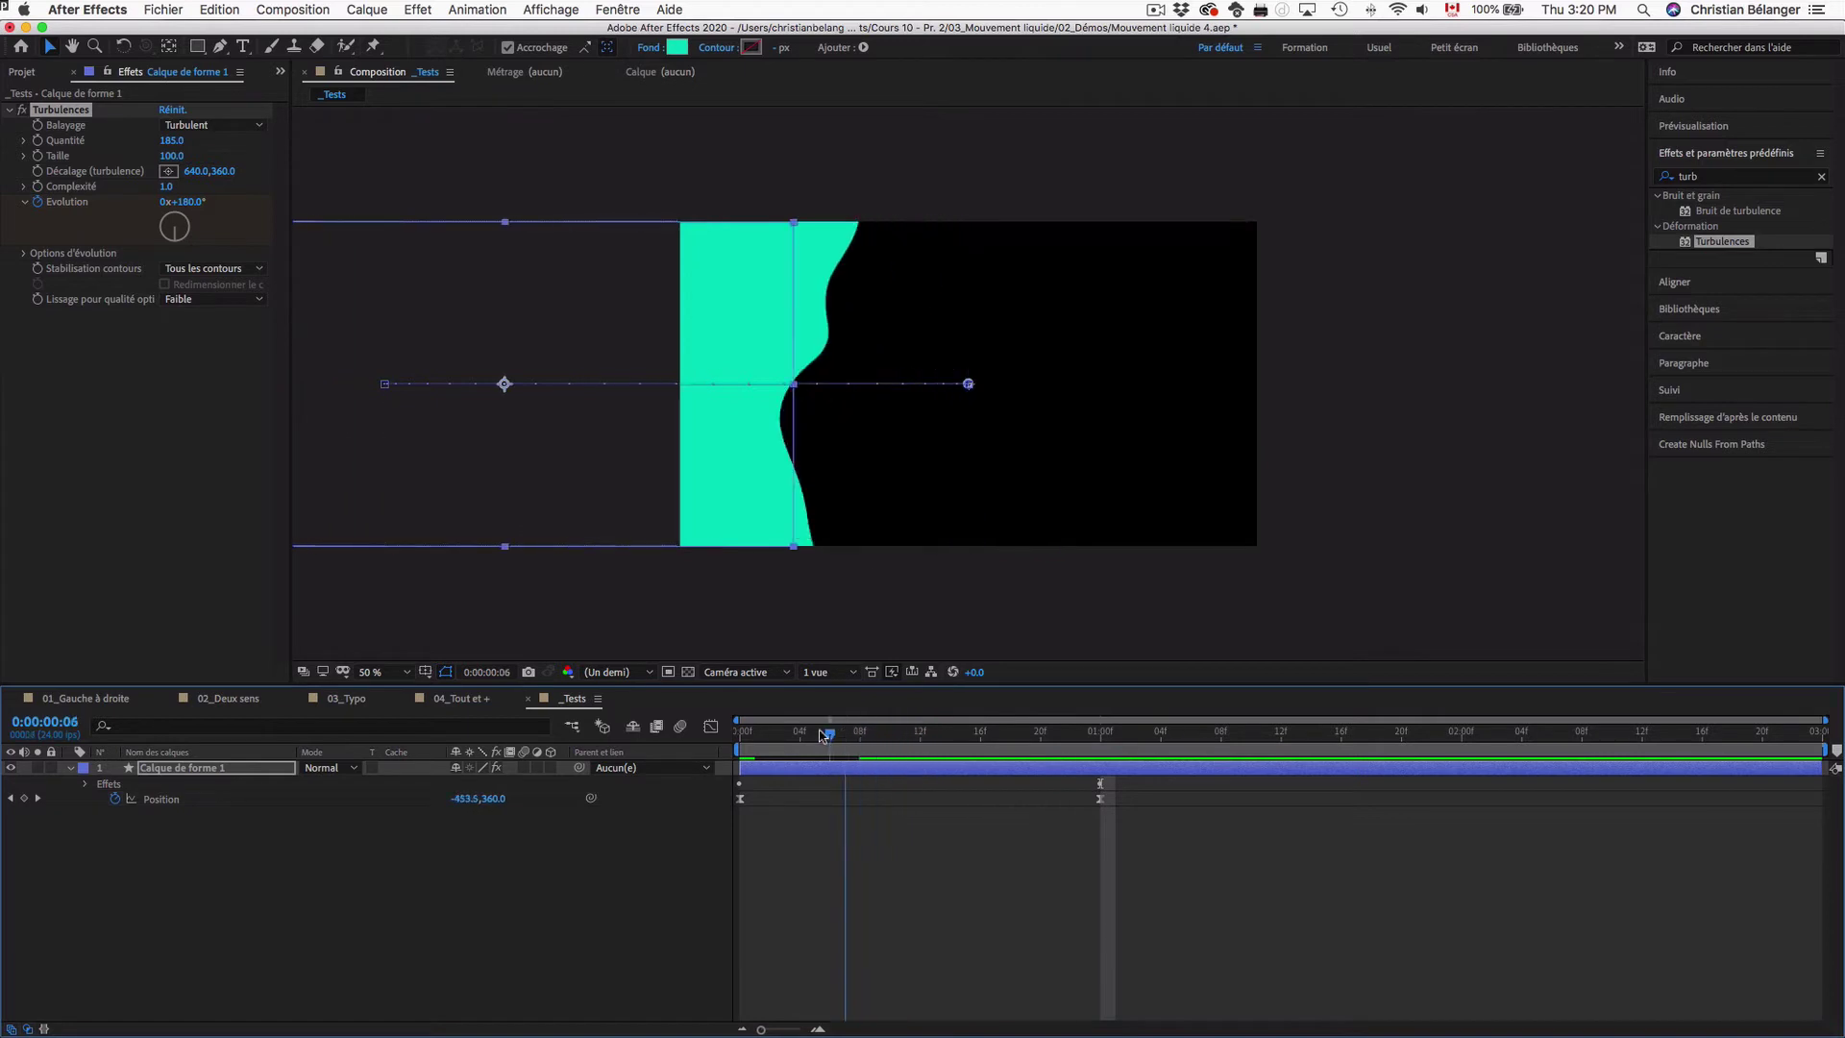
{"action": "key", "text": "space"}
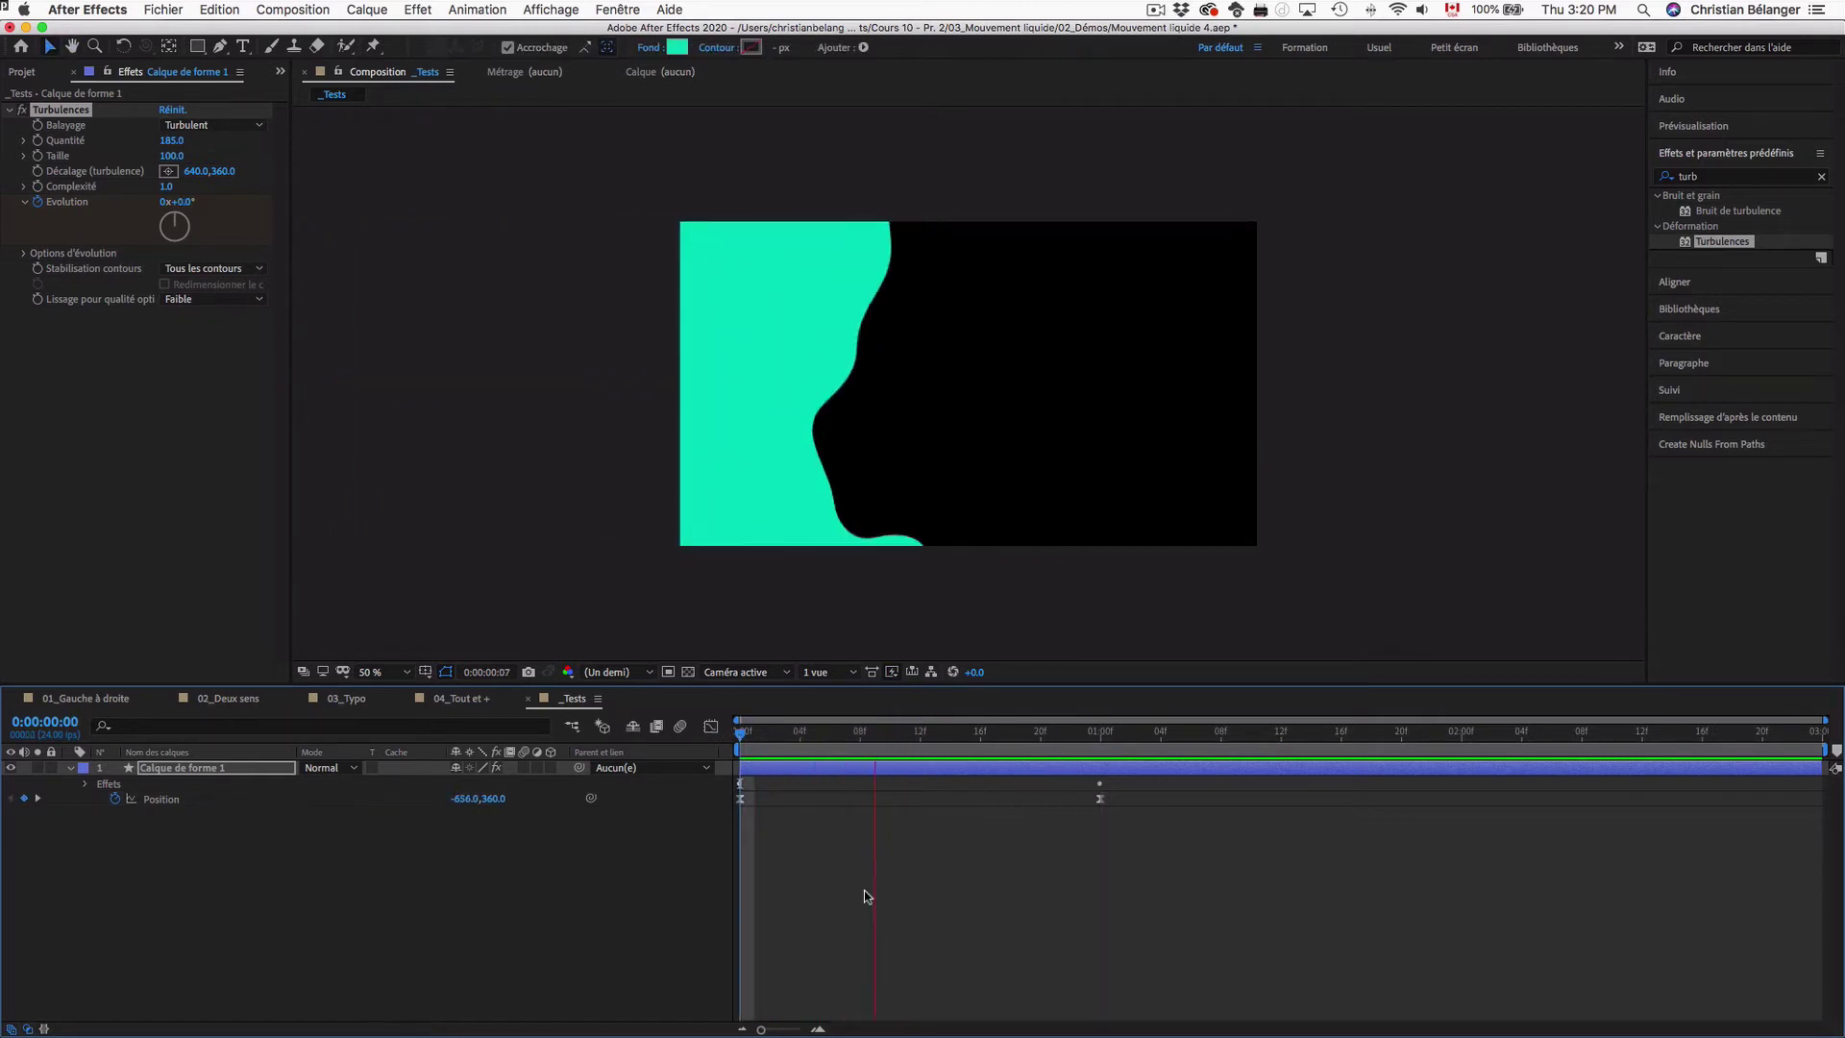
{"action": "key", "text": "space"}
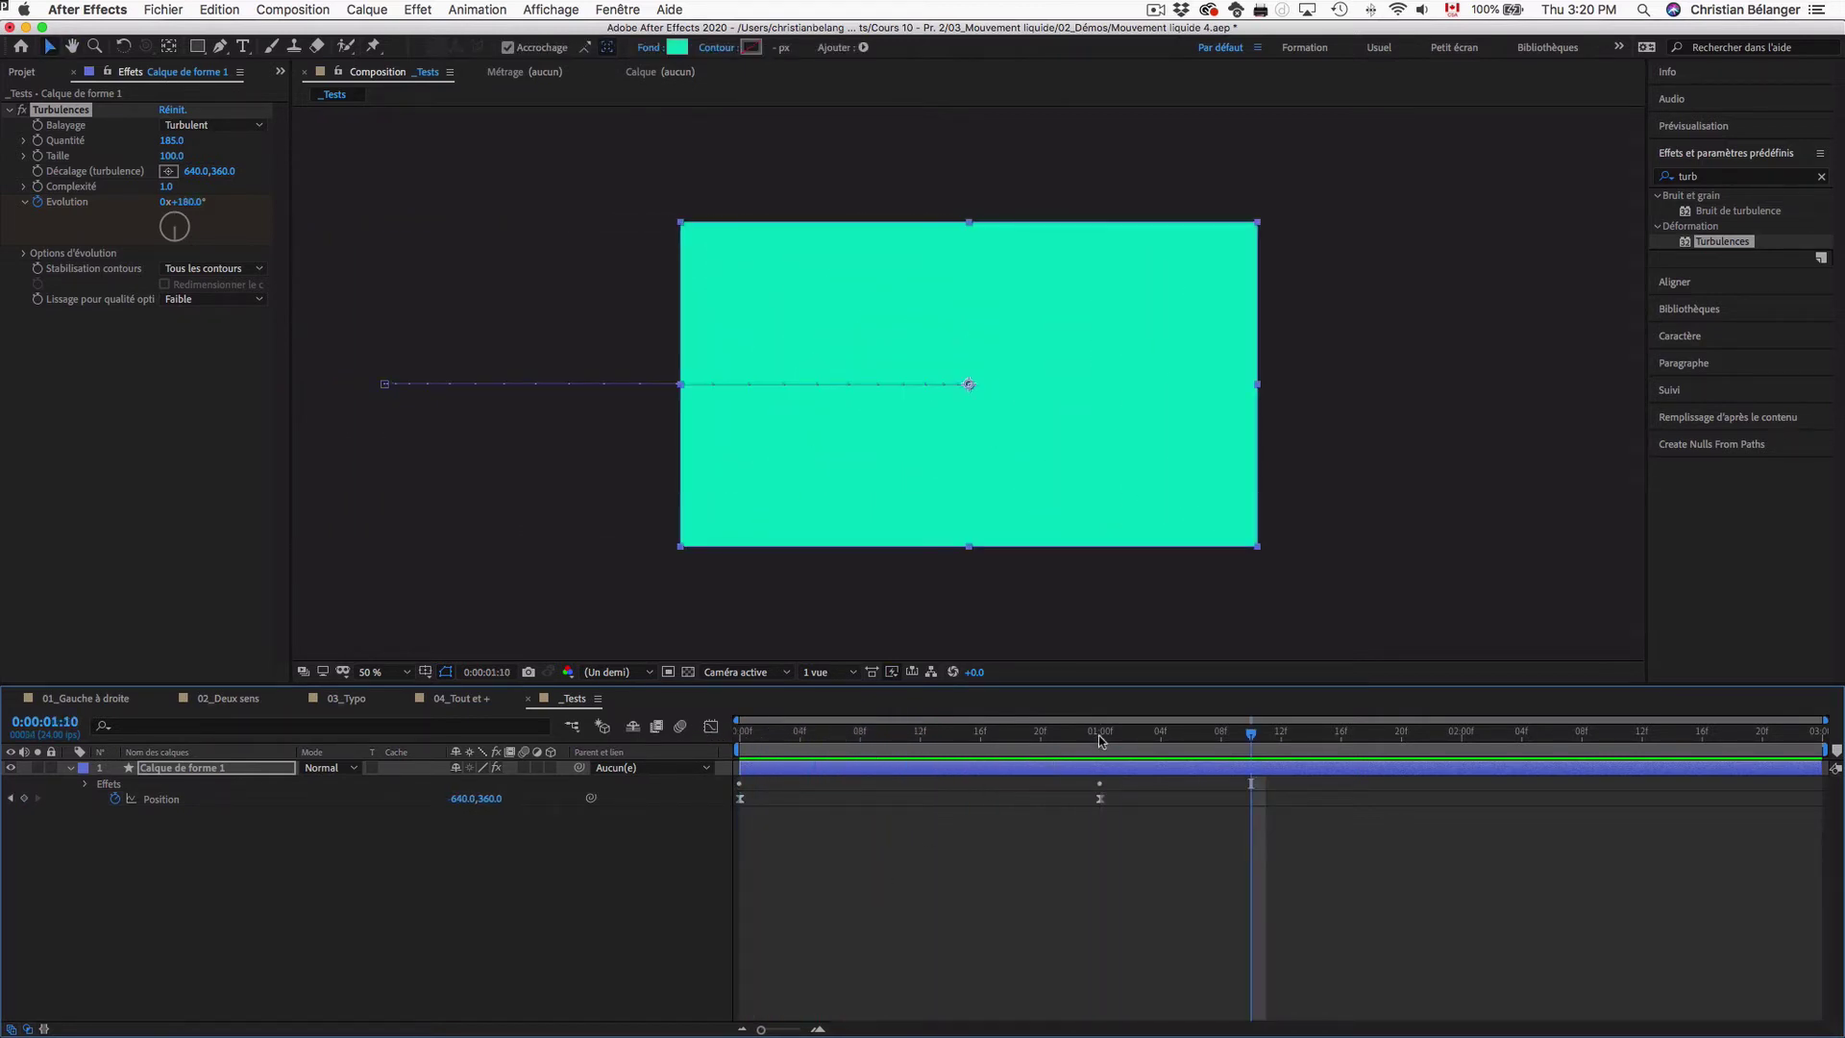
Reset Evolution to 0° at 0:00:01:00 and preview the wipe again
{"action": "left_click", "coordinate": [1101, 734]}
{"action": "left_click", "coordinate": [189, 202]}
{"action": "type", "text": "0"}
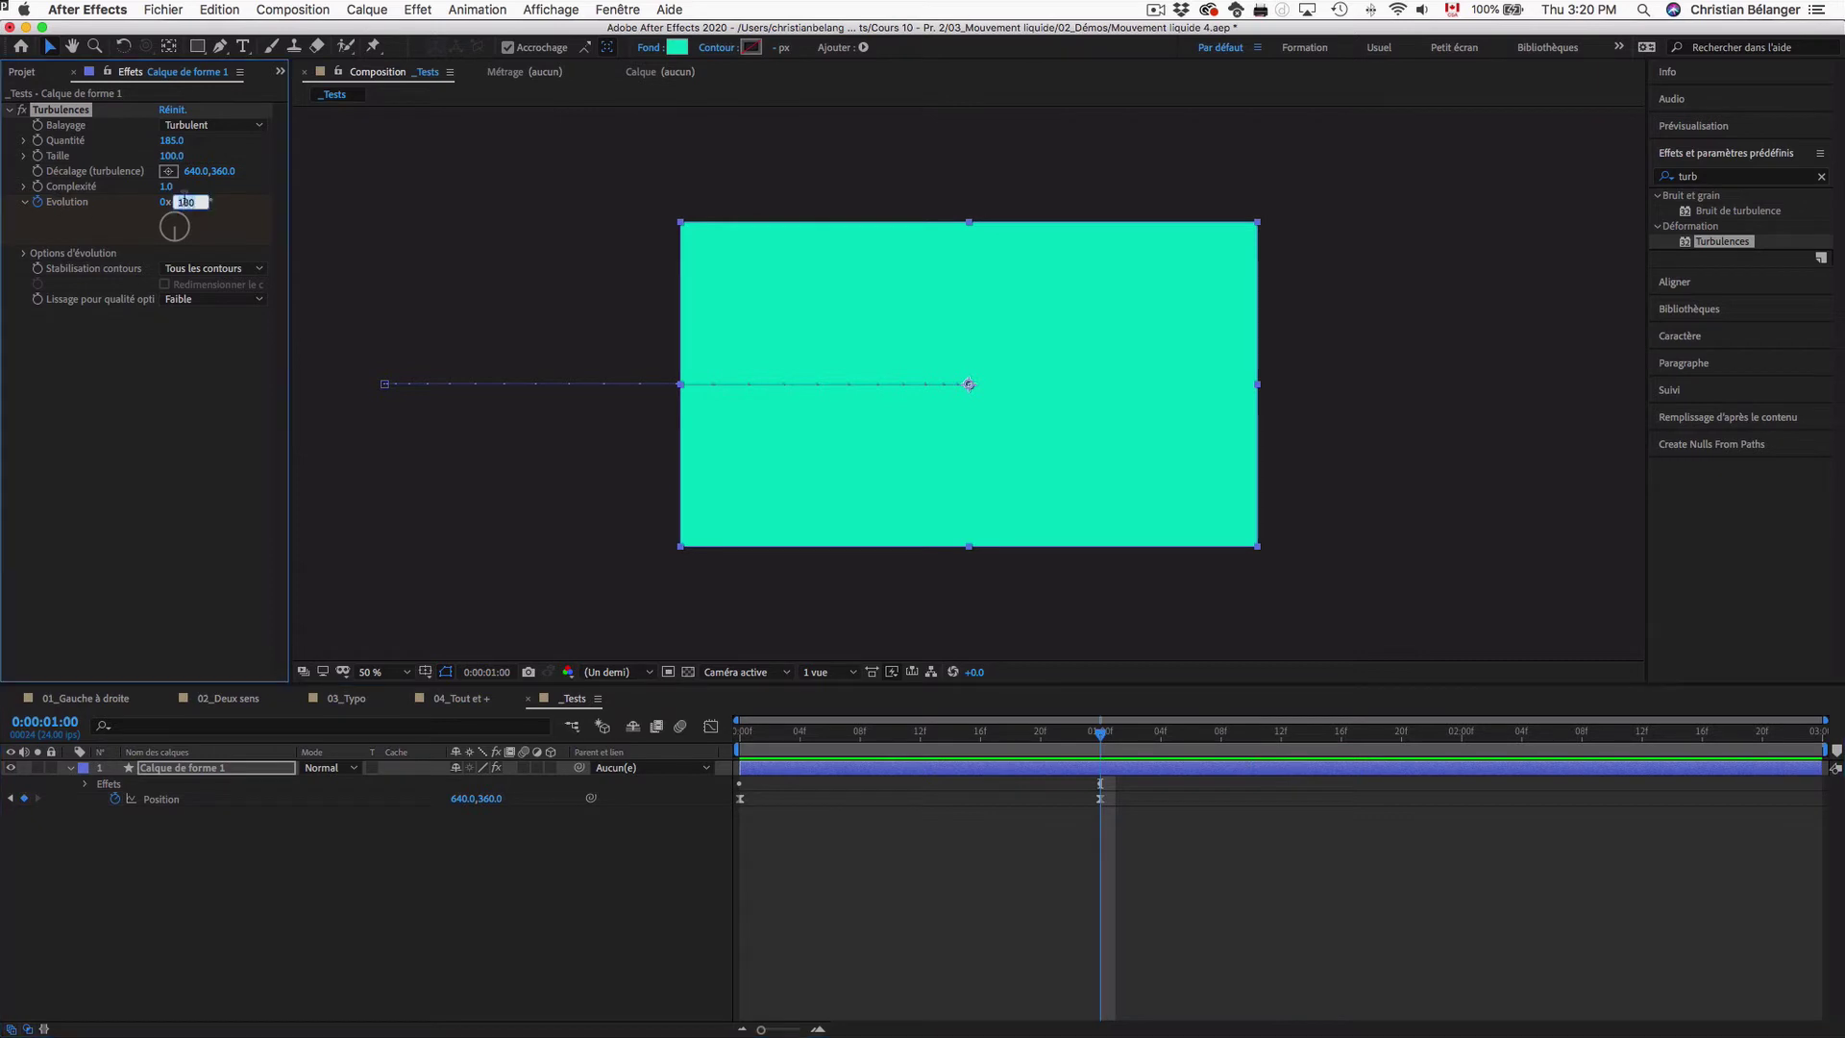
{"action": "key", "text": "Return"}
{"action": "left_click", "coordinate": [167, 203]}
{"action": "key", "text": "Return"}
{"action": "key", "text": "Home"}
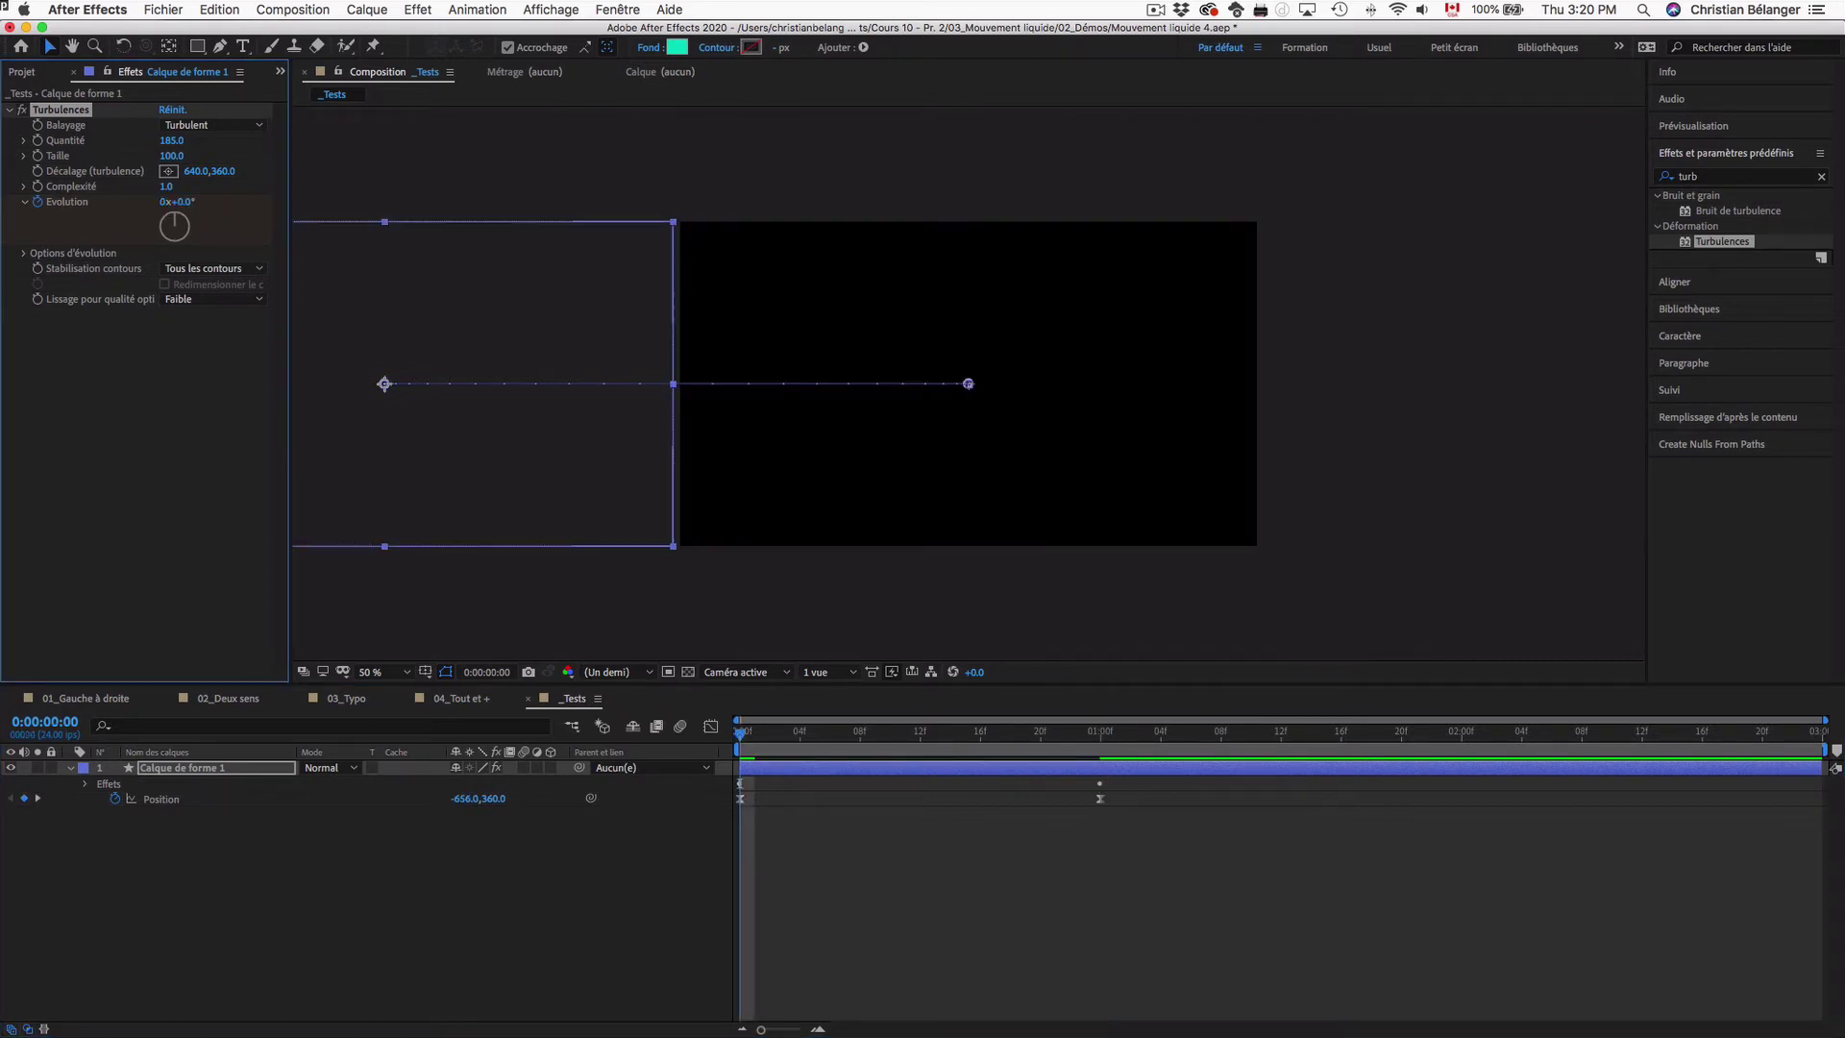
{"action": "key", "text": "space"}
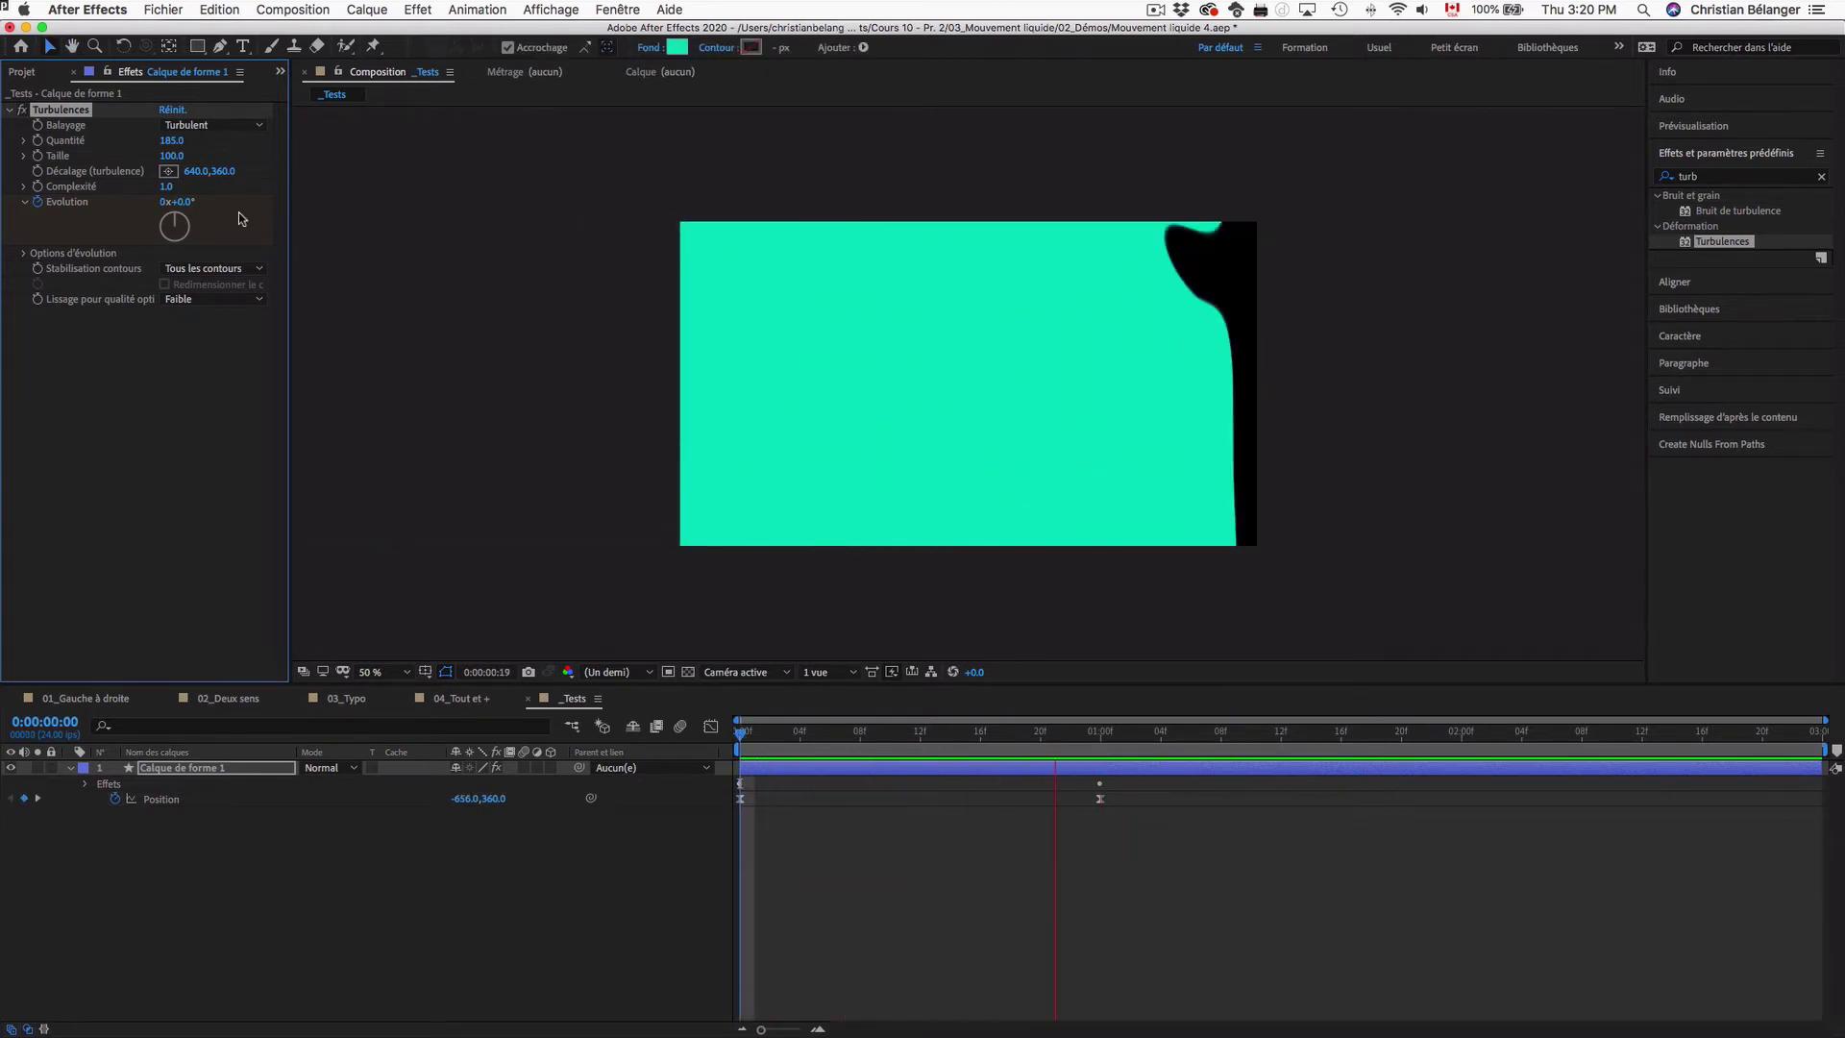
{"action": "key", "text": "space"}
{"action": "key", "text": "space"}
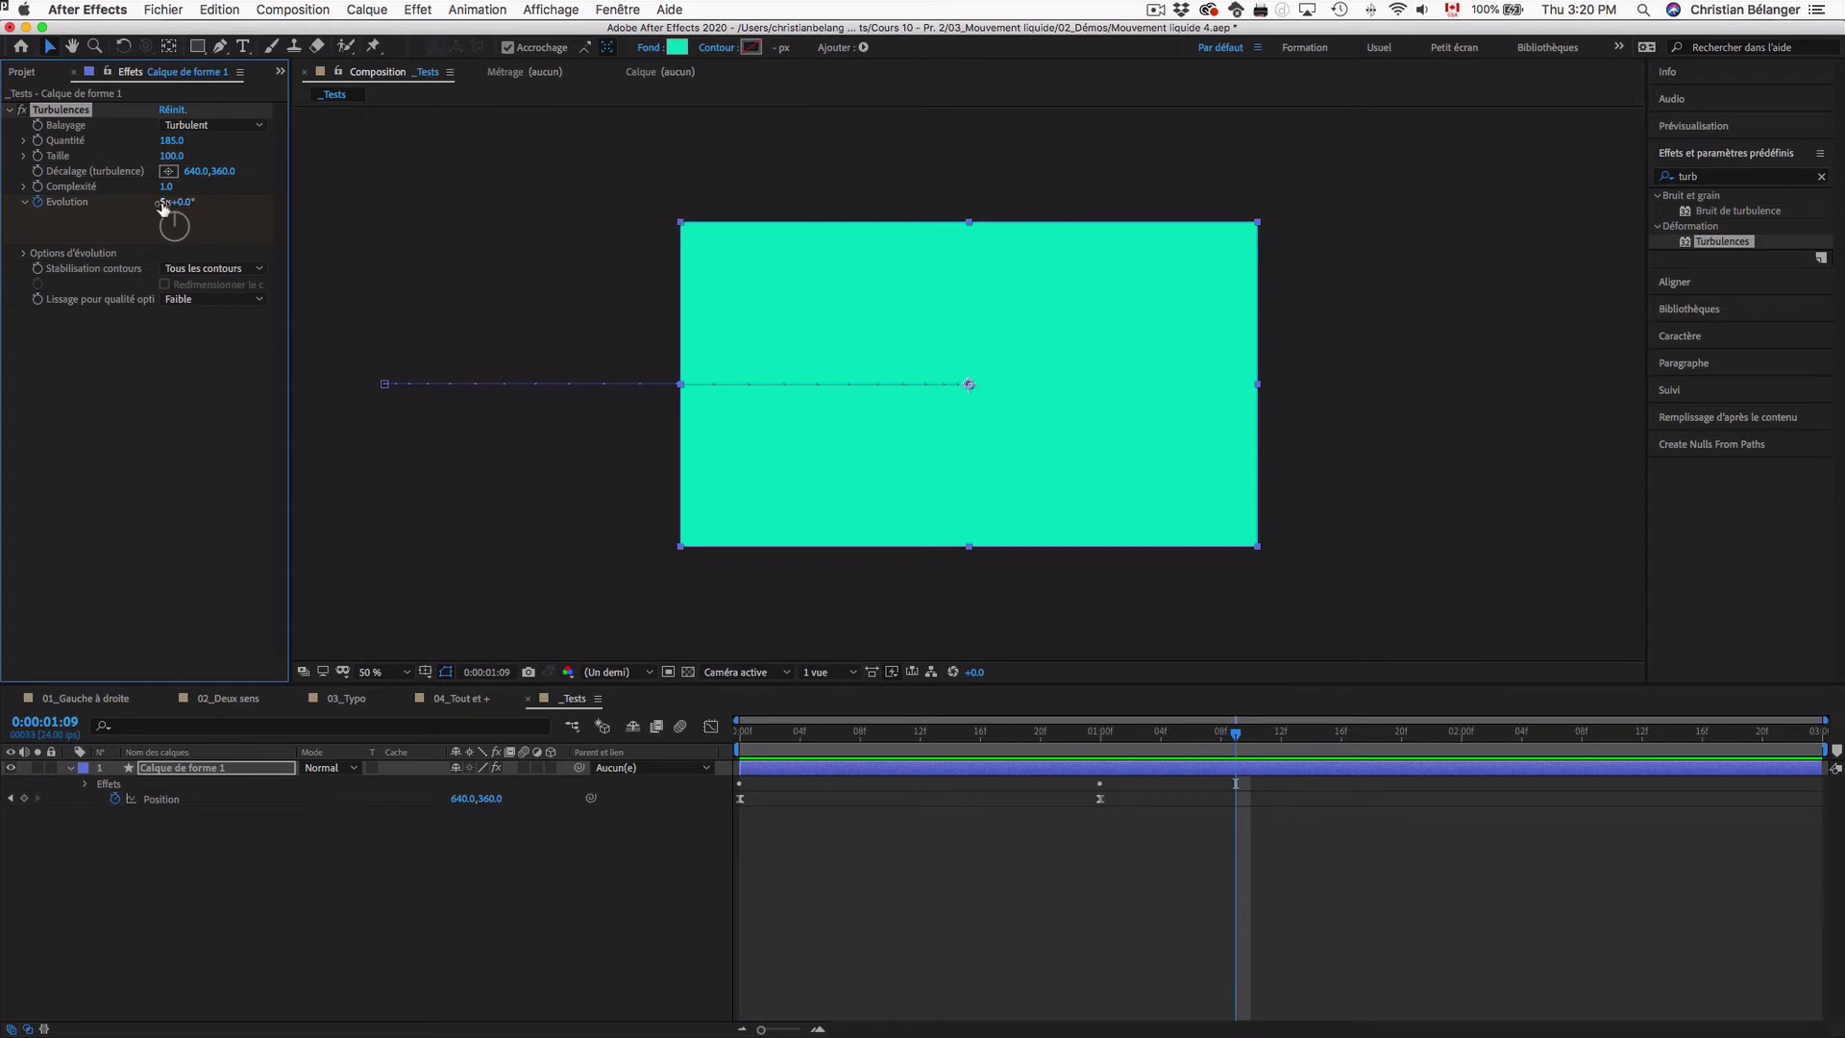
Set Evolution's revolutions to 5, giving 5x+0.0° at 0:00:01:00
{"action": "left_click", "coordinate": [163, 201]}
{"action": "type", "text": "5"}
{"action": "key", "text": "Escape"}
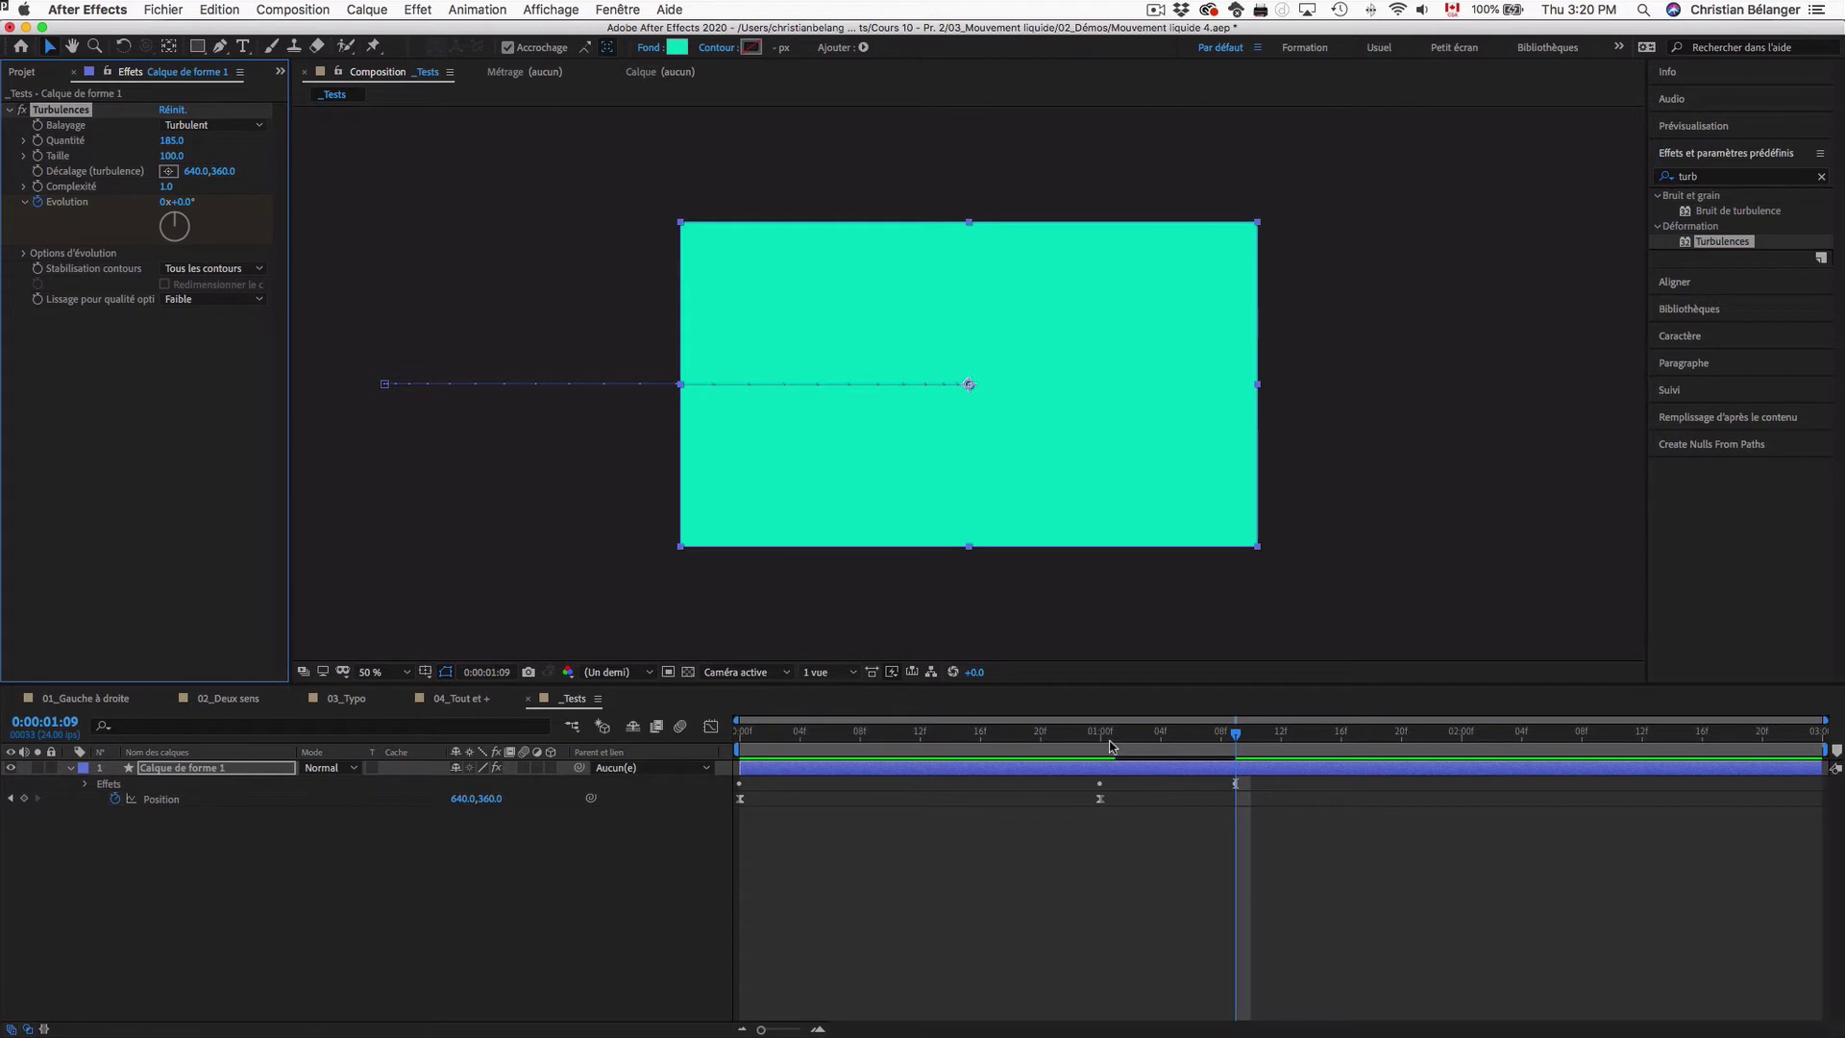
{"action": "left_click", "coordinate": [1101, 734]}
{"action": "mouse_move", "coordinate": [1101, 735]}
{"action": "left_mouse_down"}
{"action": "mouse_move", "coordinate": [721, 728]}
{"action": "mouse_move", "coordinate": [1101, 734]}
{"action": "left_mouse_up"}
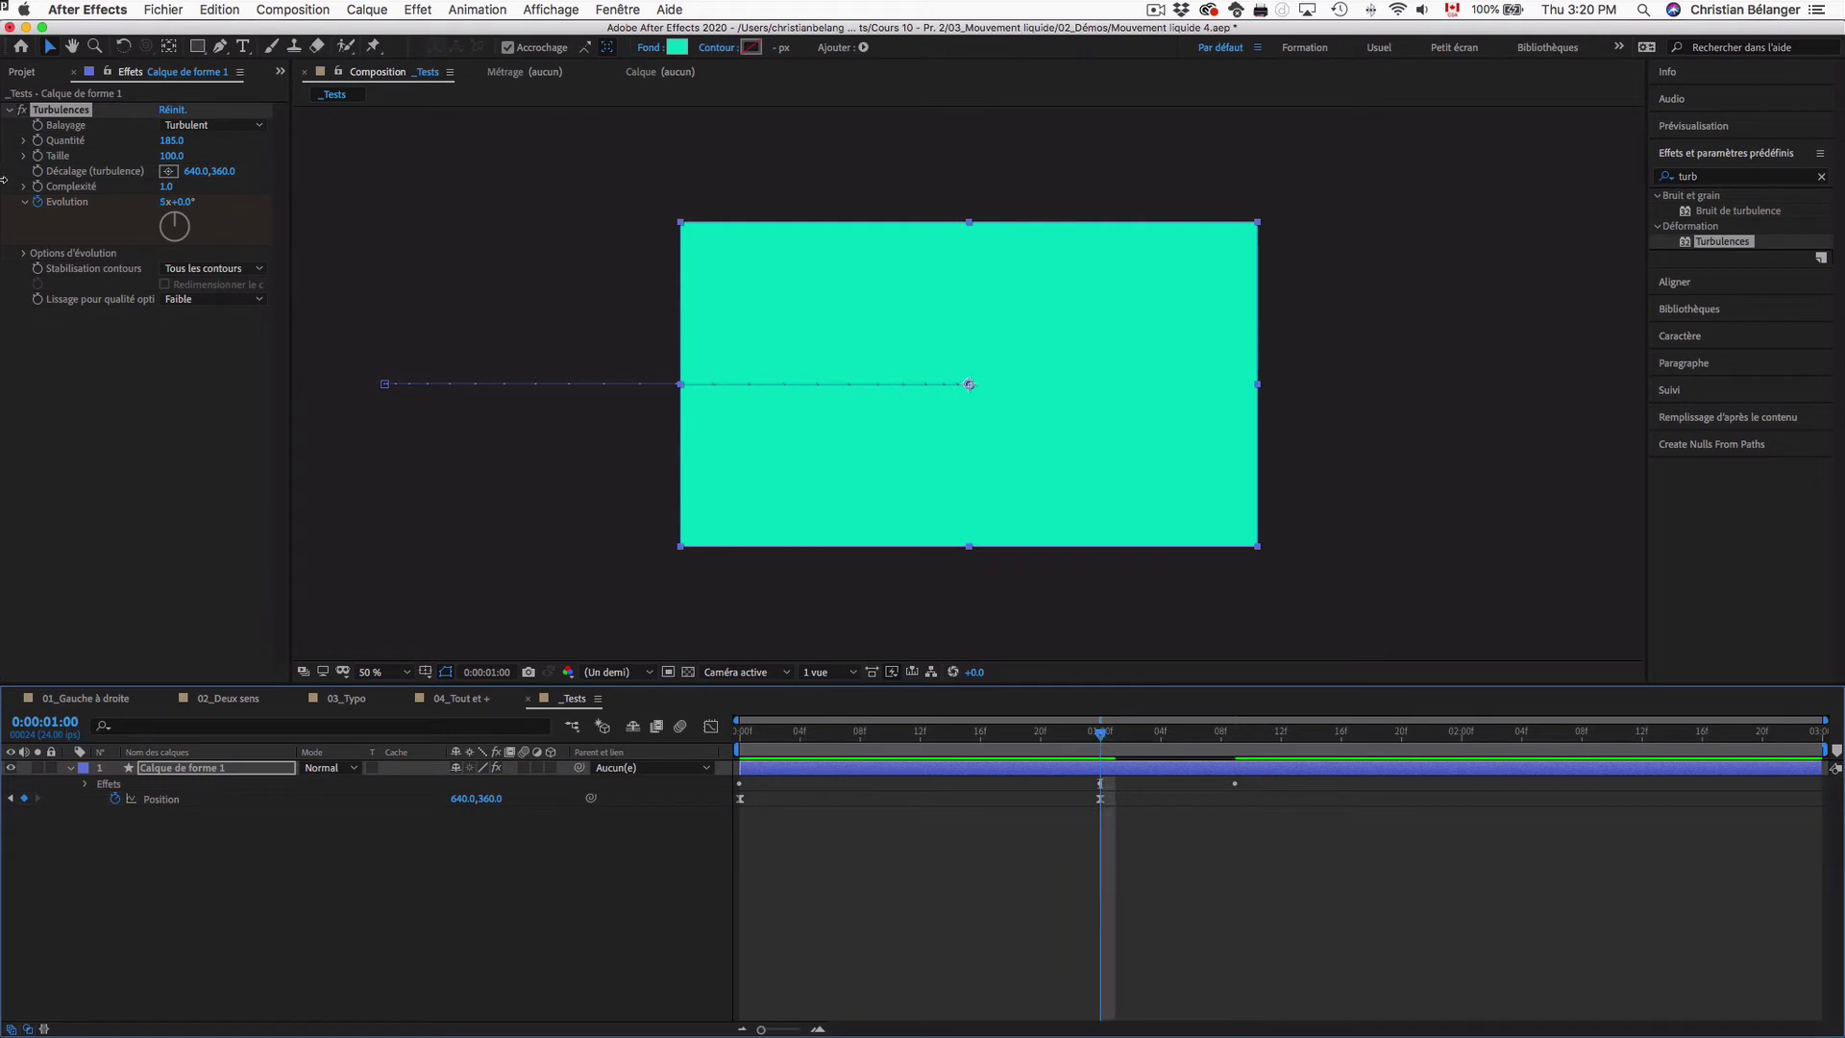
{"action": "left_click", "coordinate": [40, 208]}
Delete the Evolution keyframes, reset it to 0x+0.0°, and add an expression to it
{"action": "left_click", "coordinate": [41, 208]}
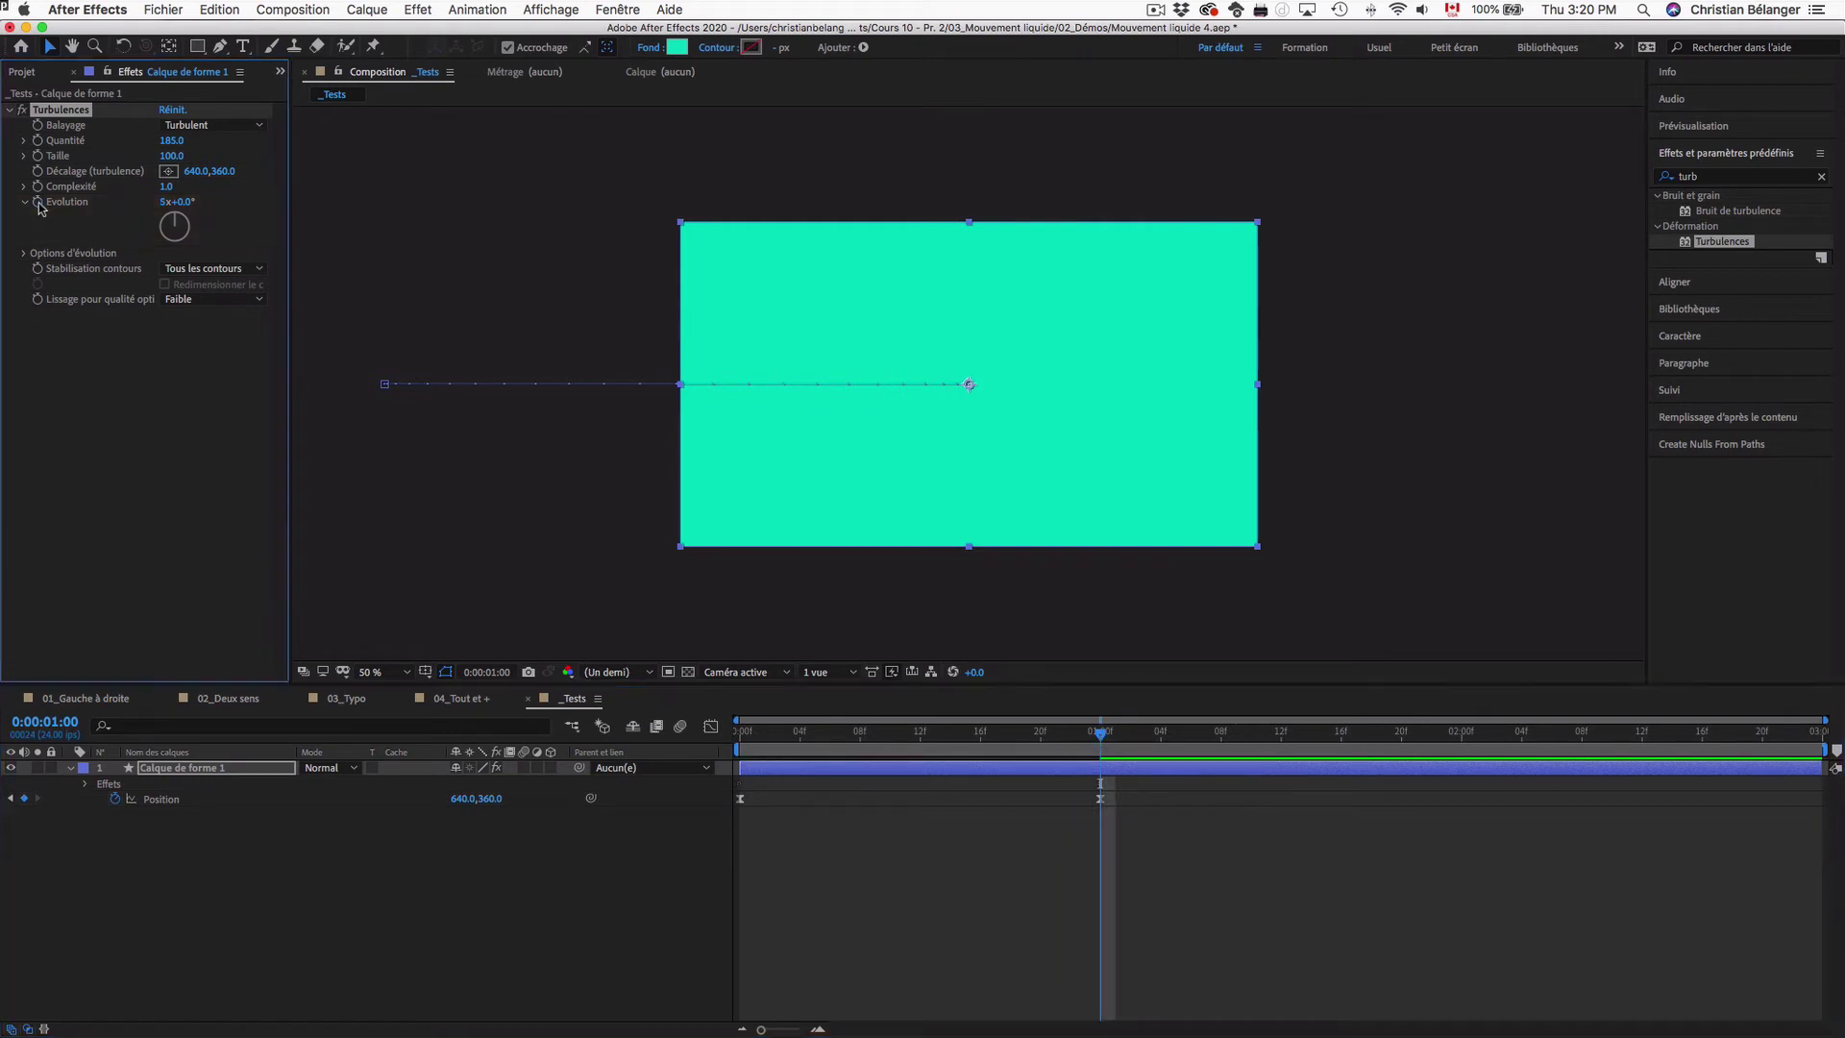
{"action": "left_click", "coordinate": [163, 201]}
{"action": "type", "text": "0"}
{"action": "key", "text": "Return"}
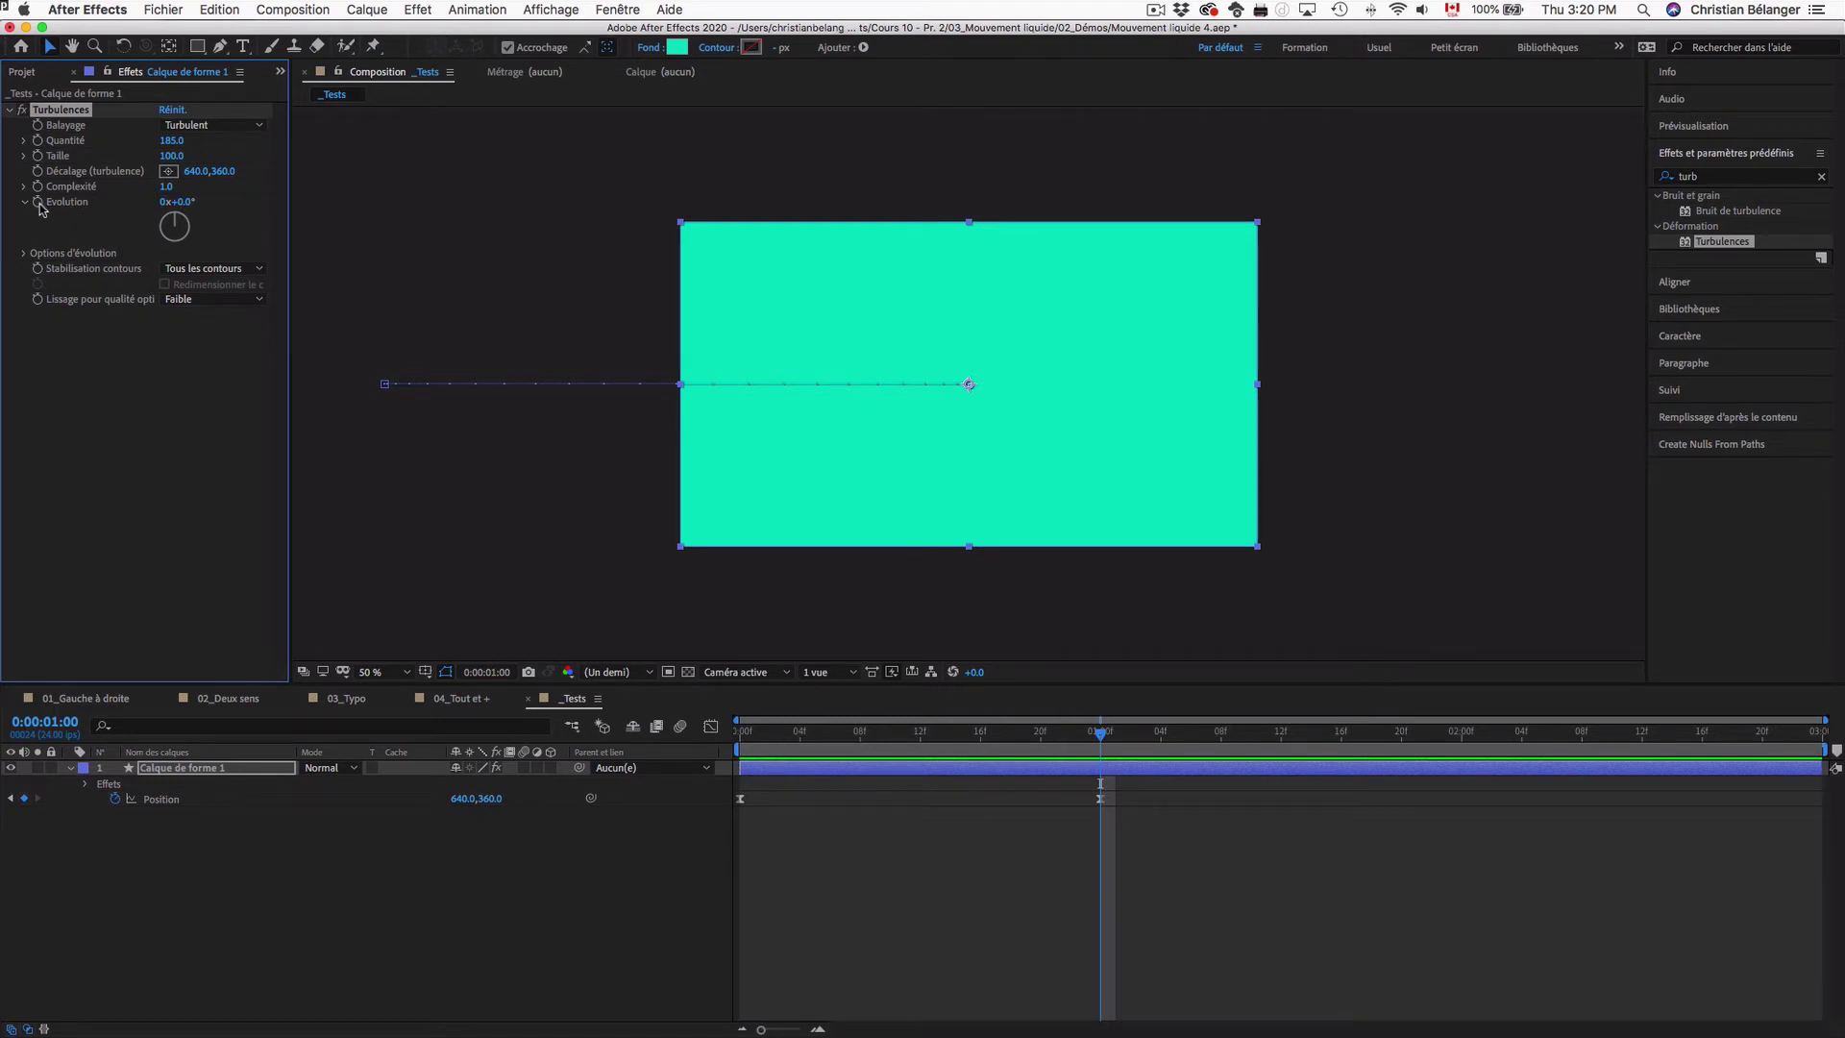
{"action": "left_click", "coordinate": [39, 202], "text": "alt"}
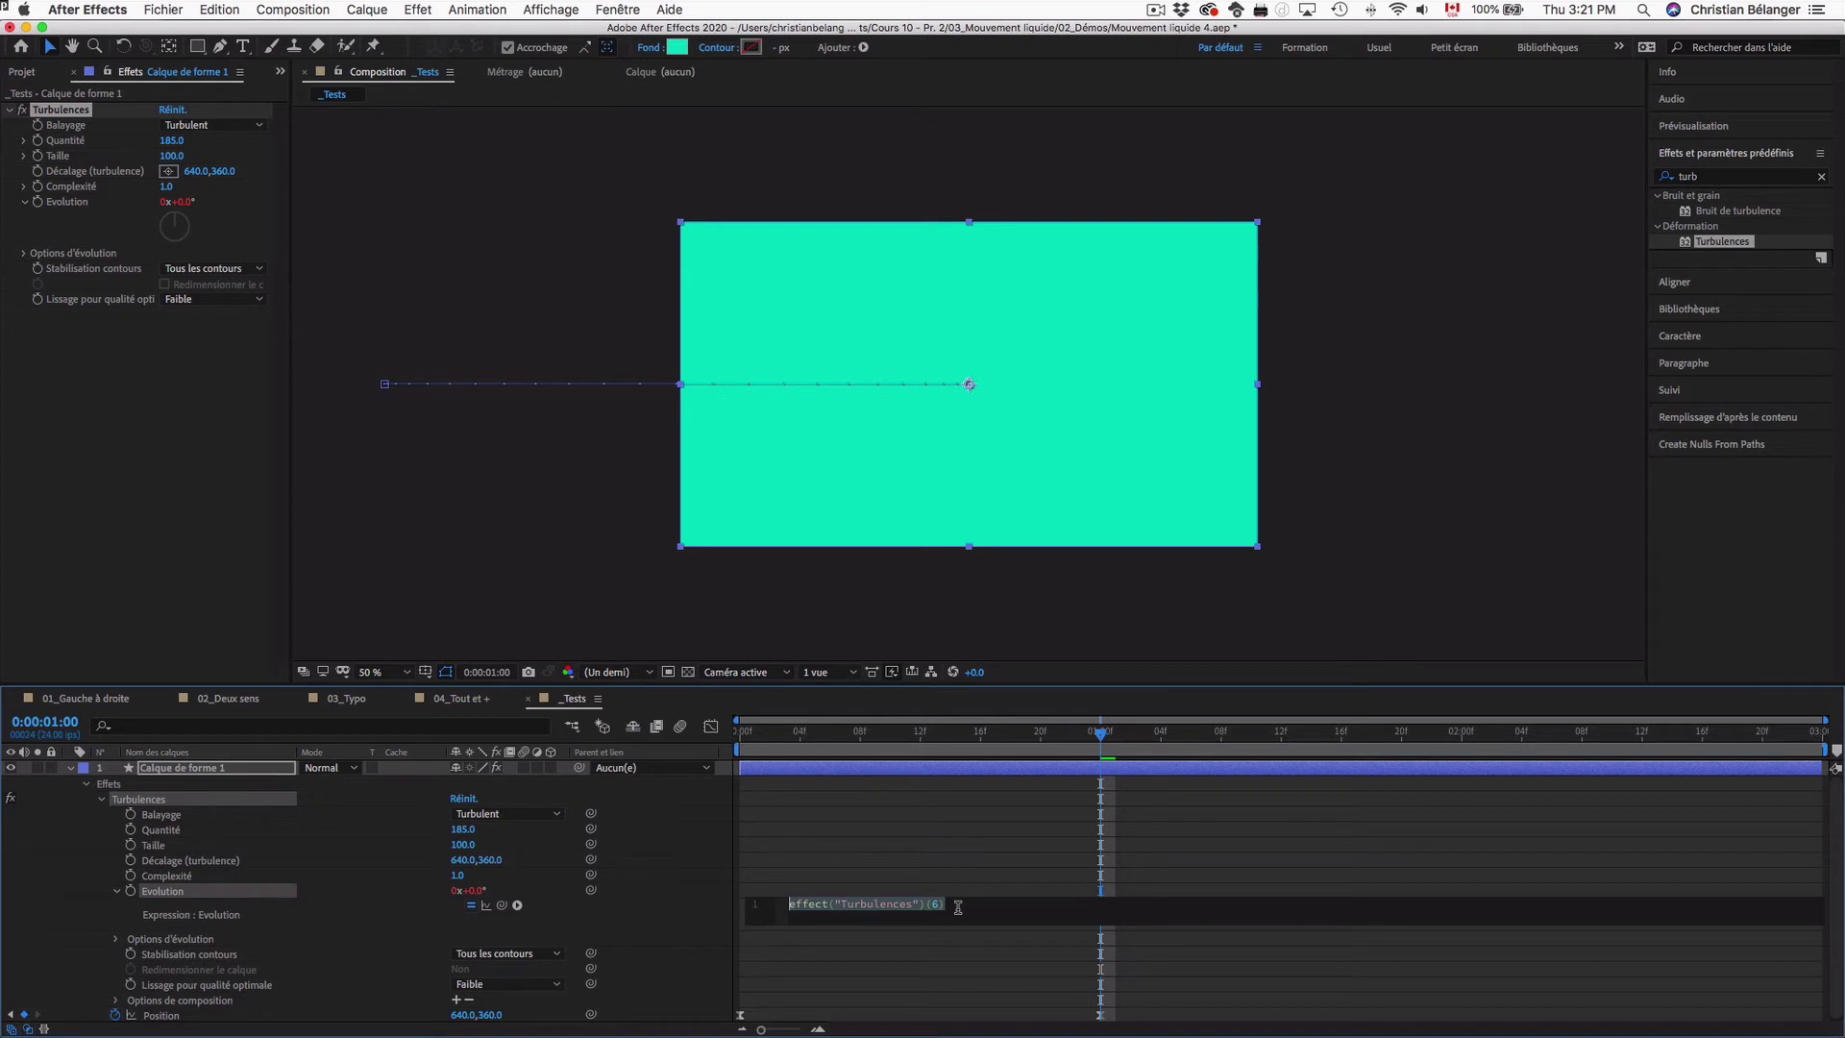
Enter the time*200 expression on Evolution and preview the churning edge
{"action": "type", "text": "time*"}
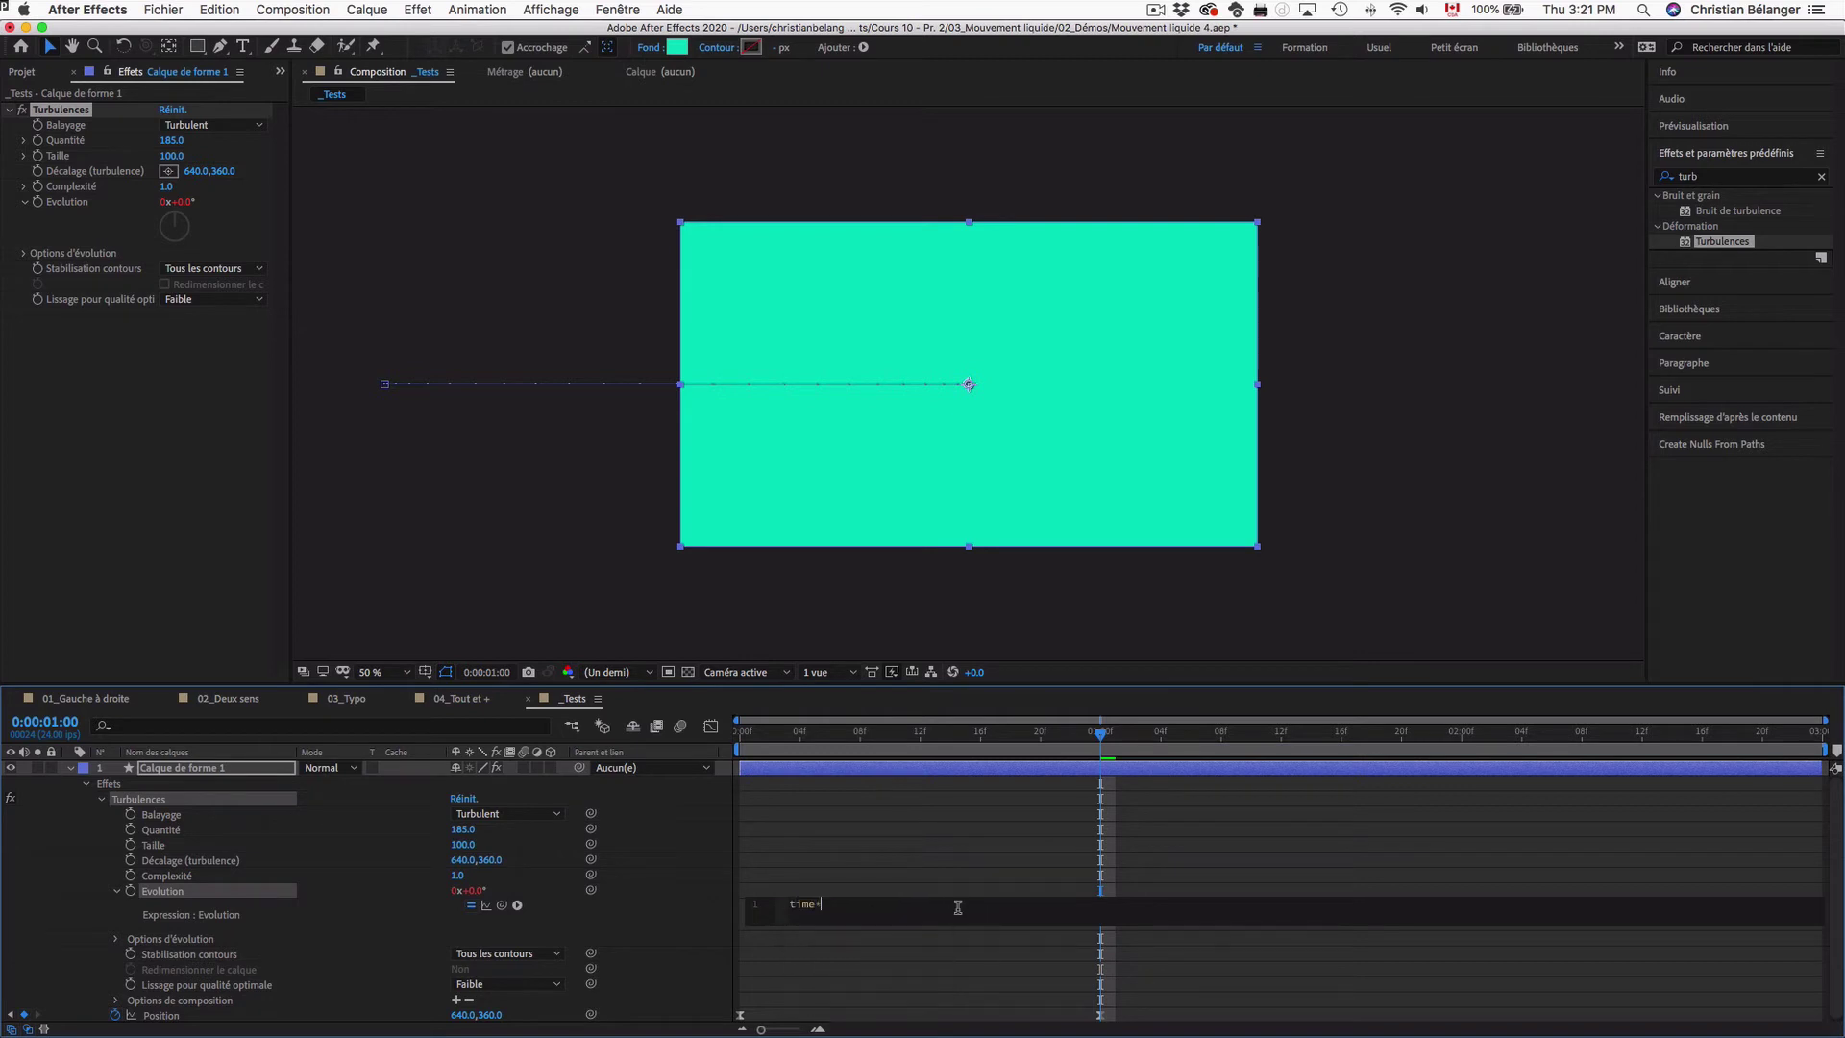
{"action": "type", "text": "200"}
{"action": "key", "text": "KP_Enter"}
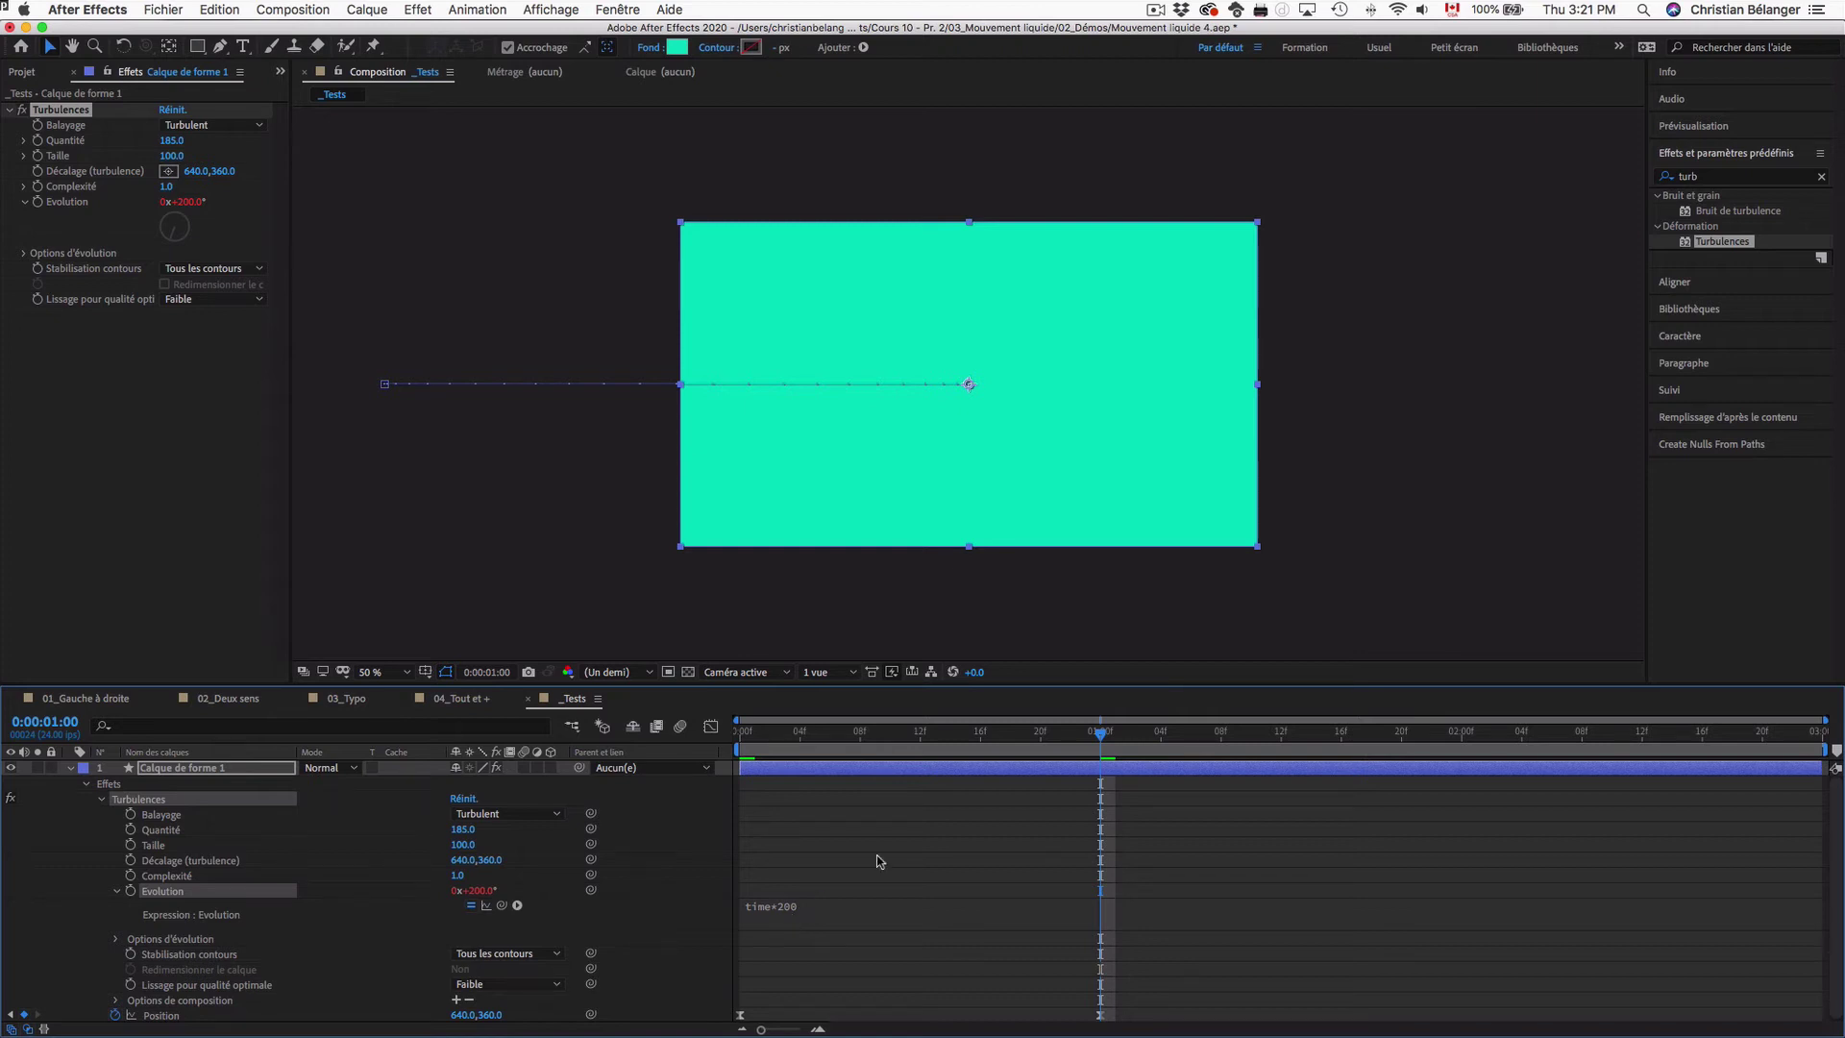
{"action": "left_click_drag", "start_coordinate": [1101, 741], "coordinate": [712, 734]}
{"action": "key", "text": "space"}
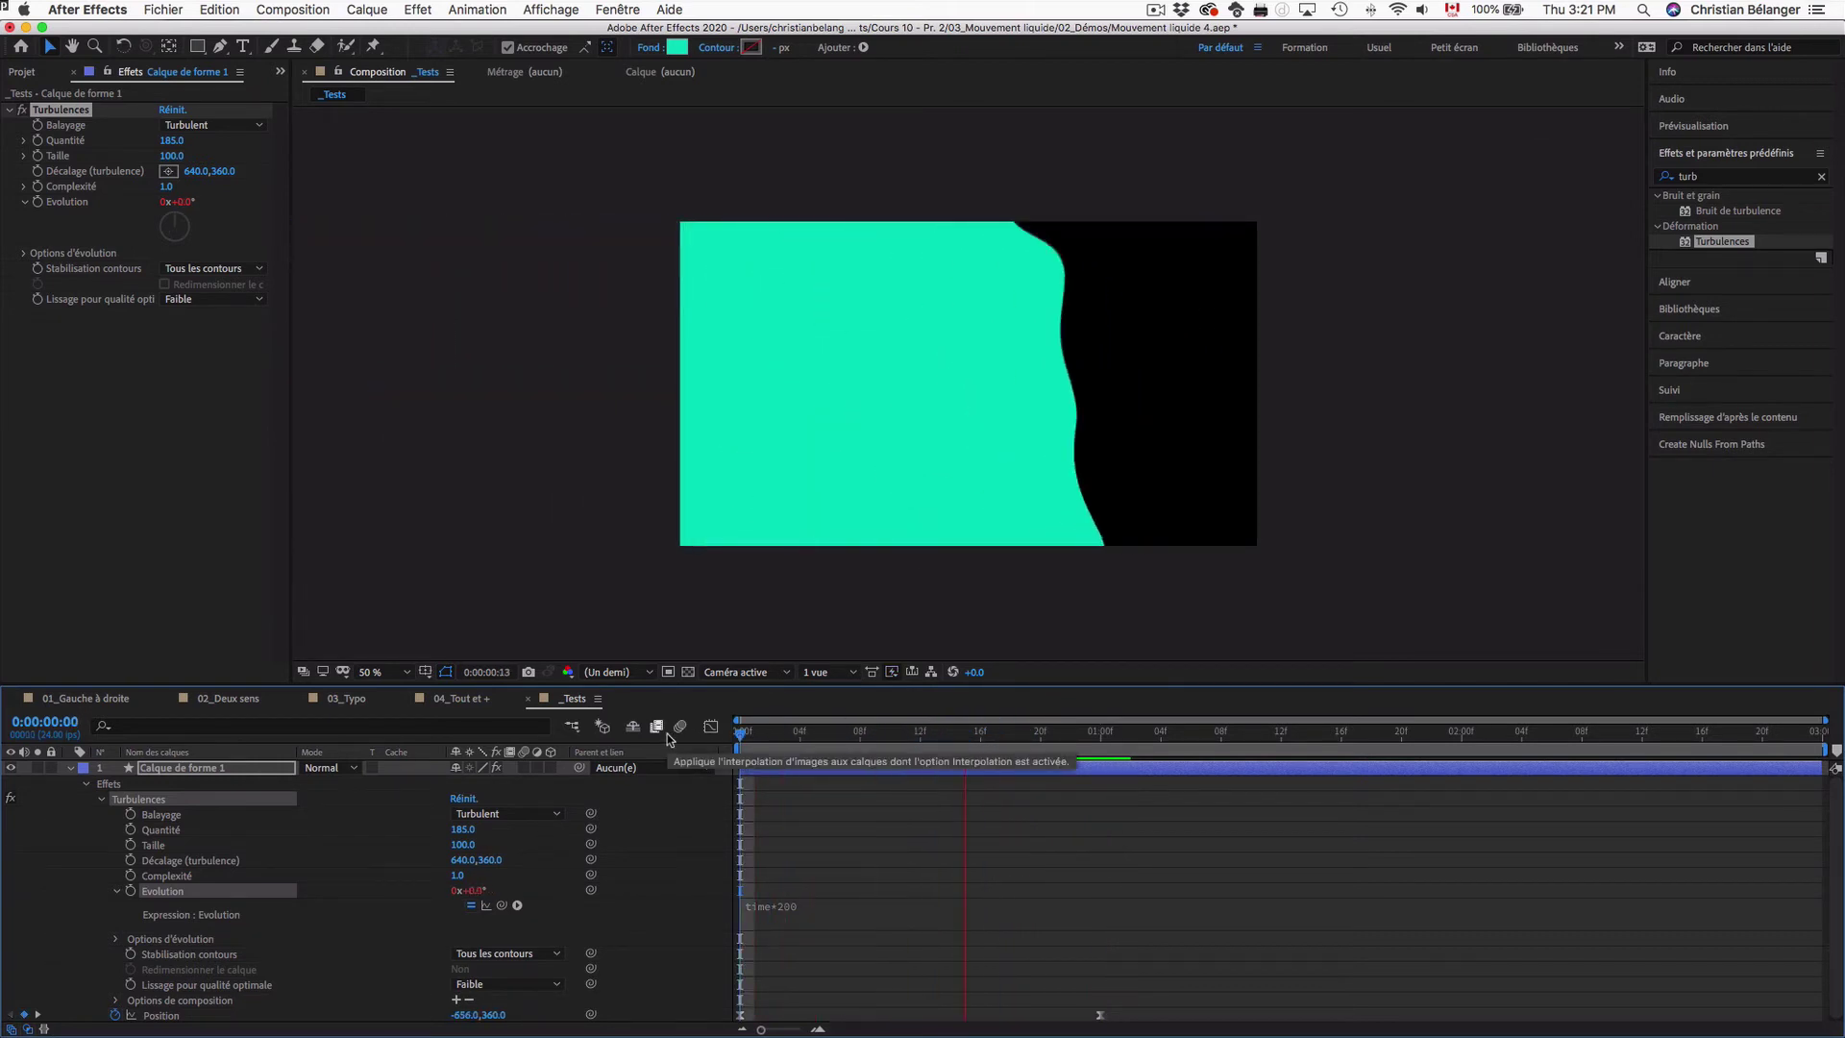
{"action": "key", "text": "space"}
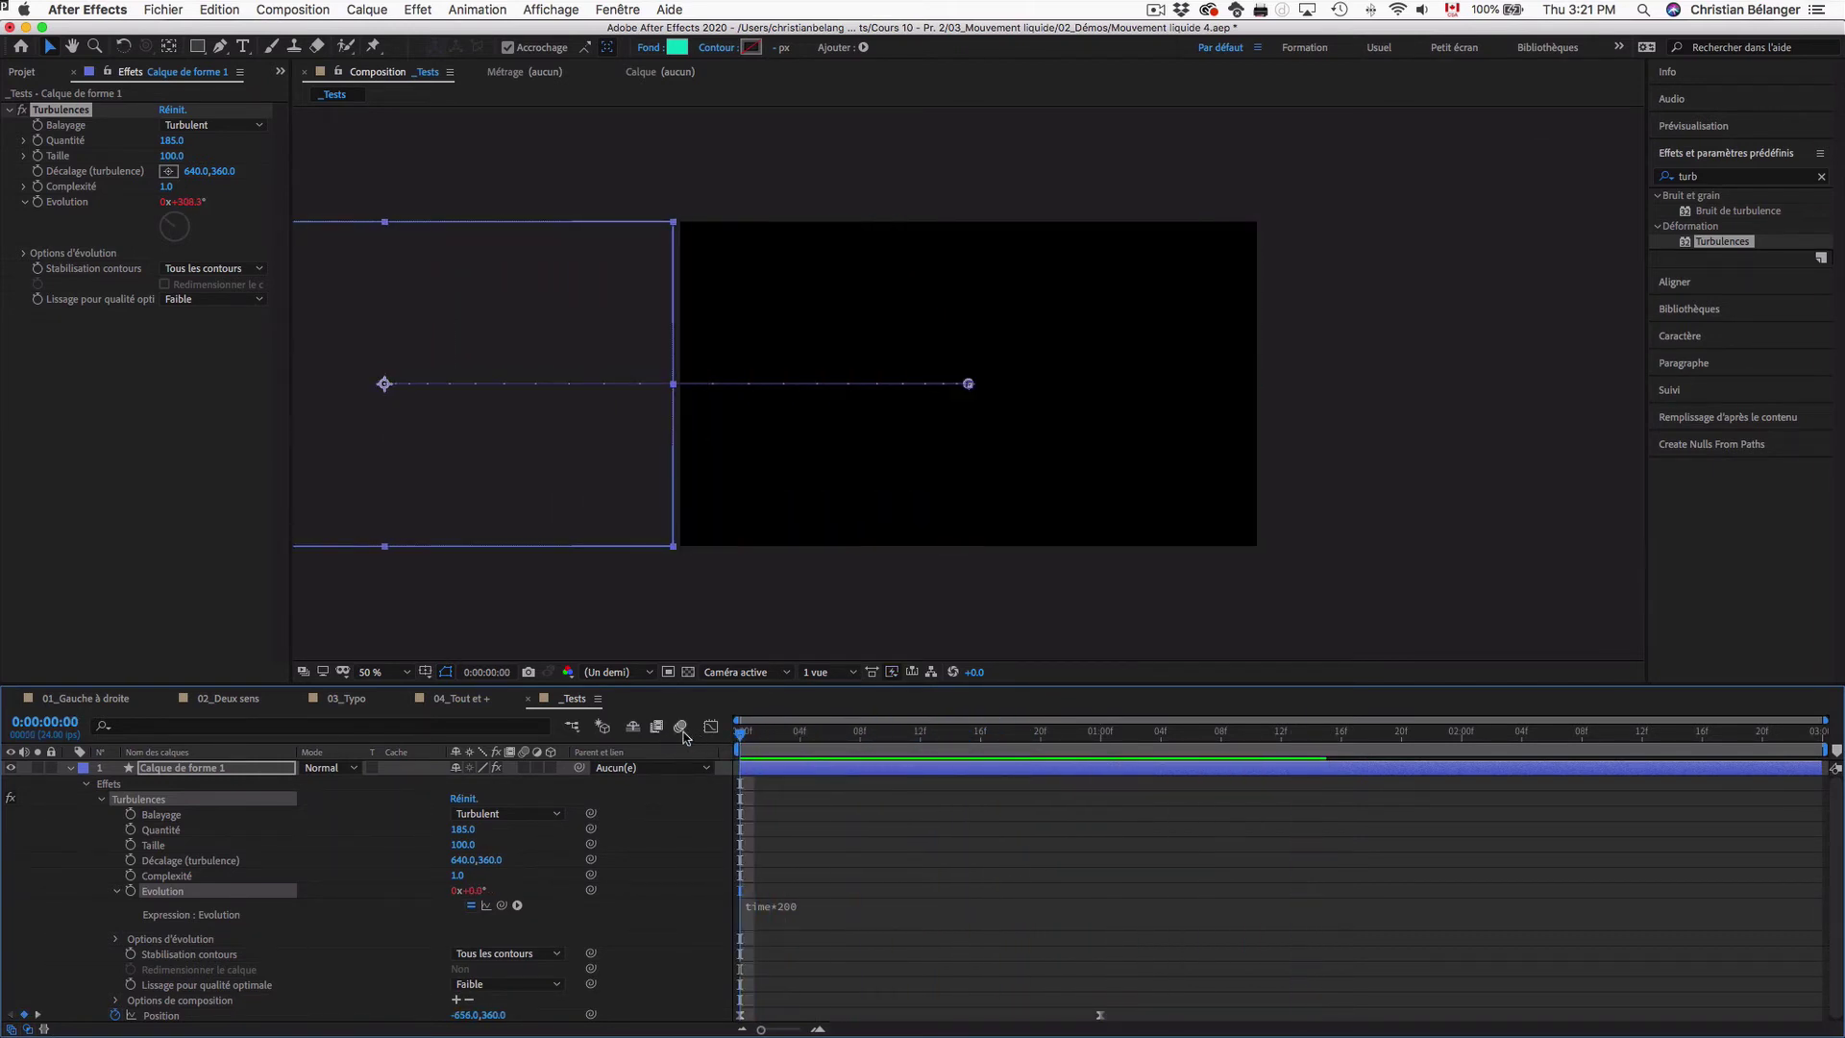
Remove the Evolution expression and replay the preview
{"action": "left_click", "coordinate": [764, 906]}
{"action": "key", "text": "BackSpace"}
{"action": "left_click", "coordinate": [769, 913]}
{"action": "key", "text": "space"}
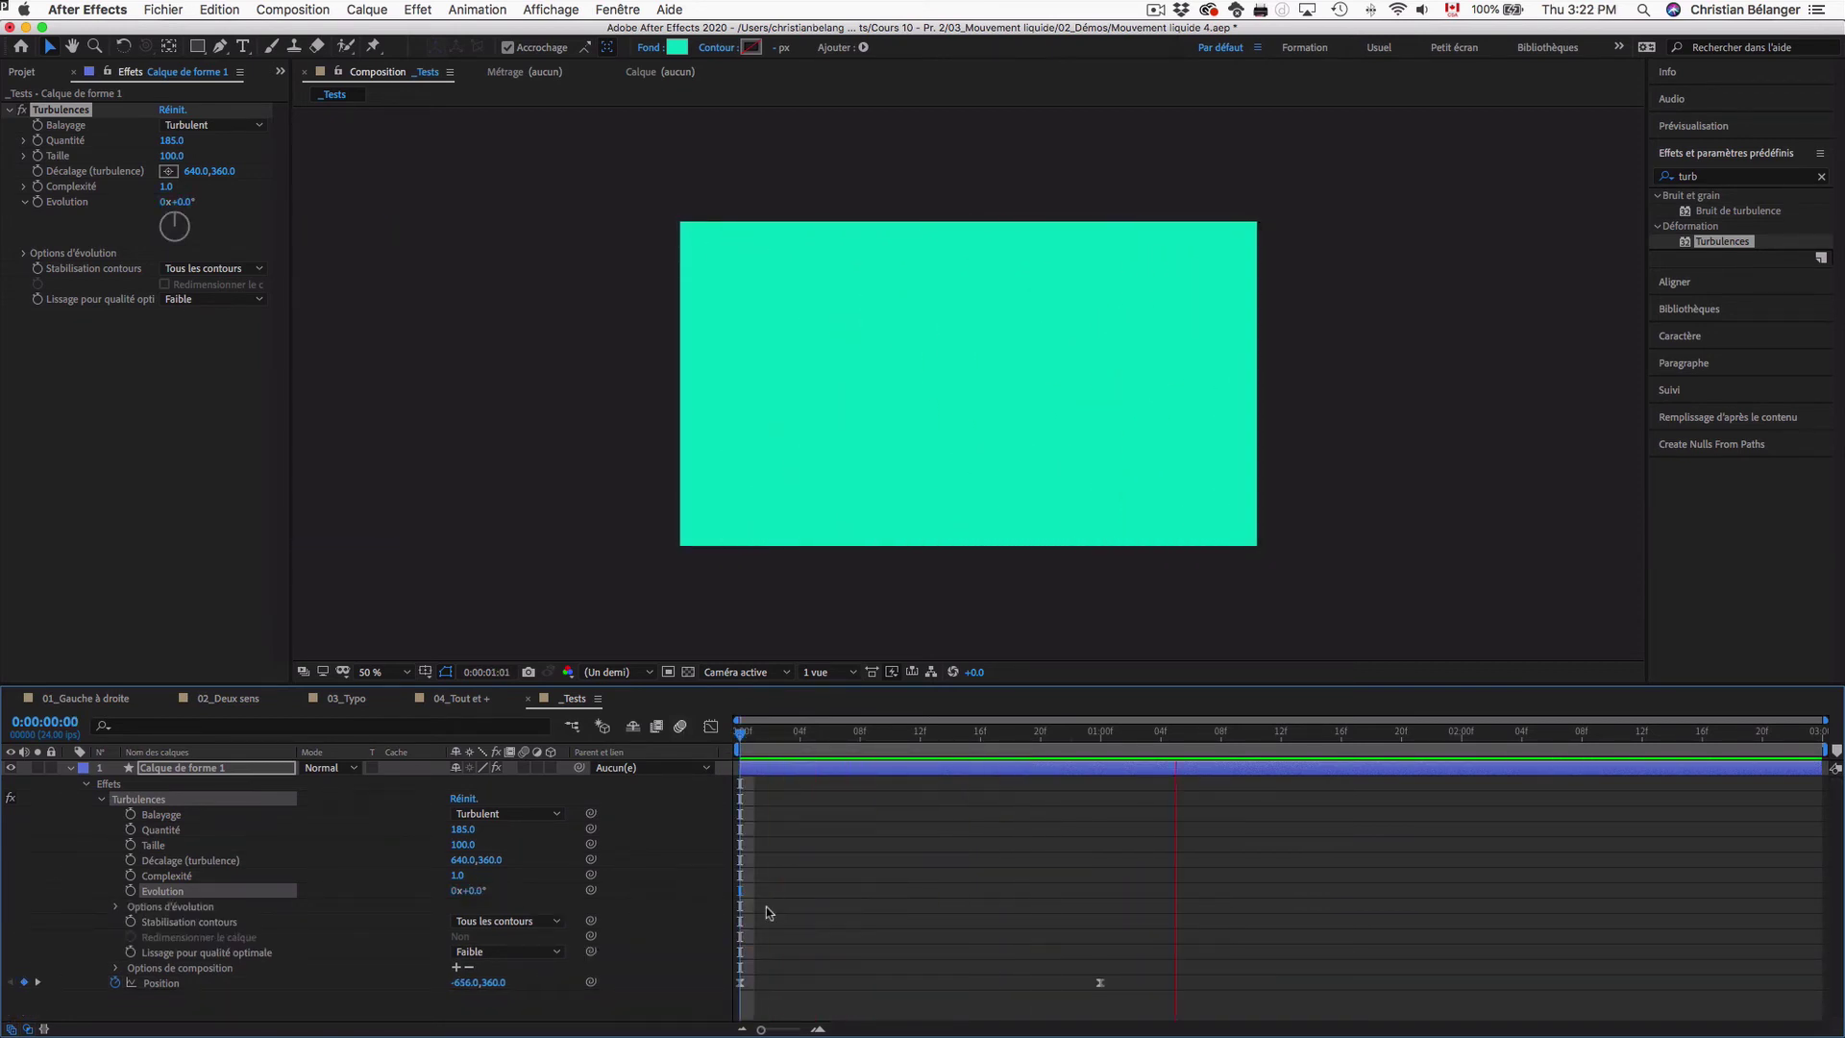
Stop playback and show the Project panel's composition list
{"action": "key", "text": "space"}
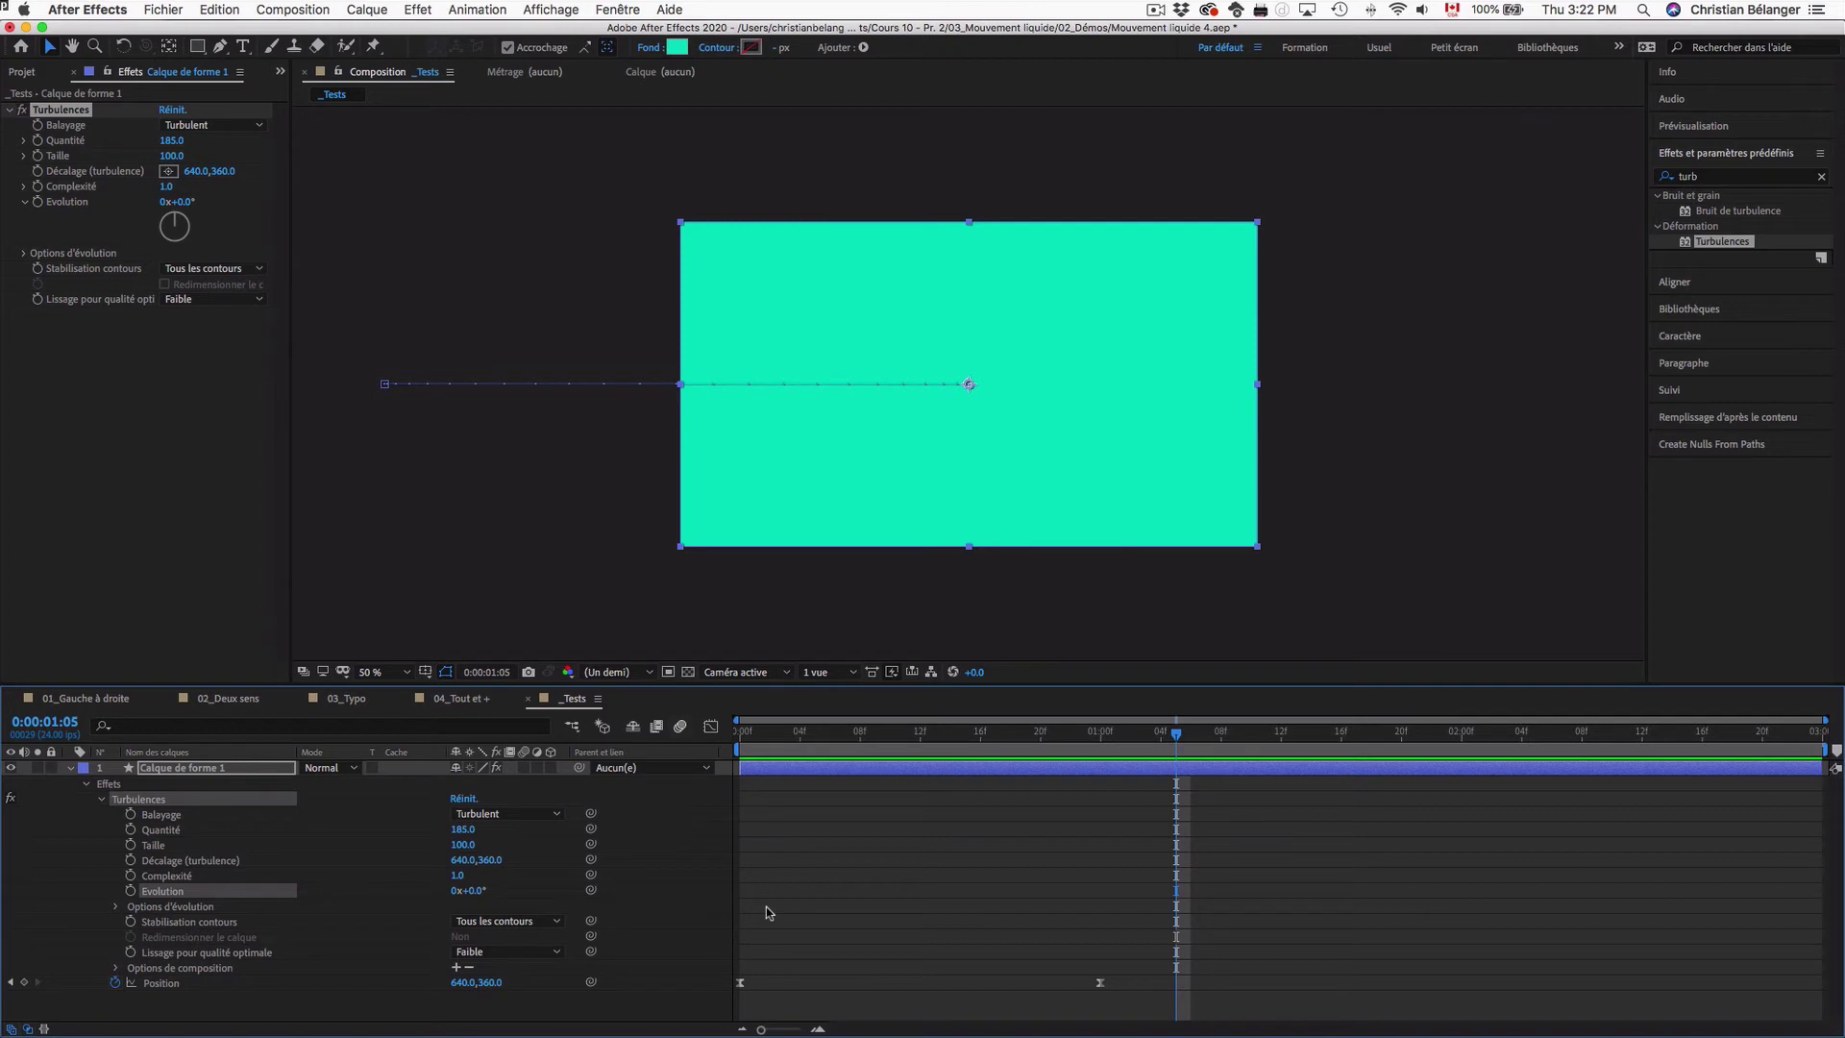
{"action": "left_click", "coordinate": [24, 73]}
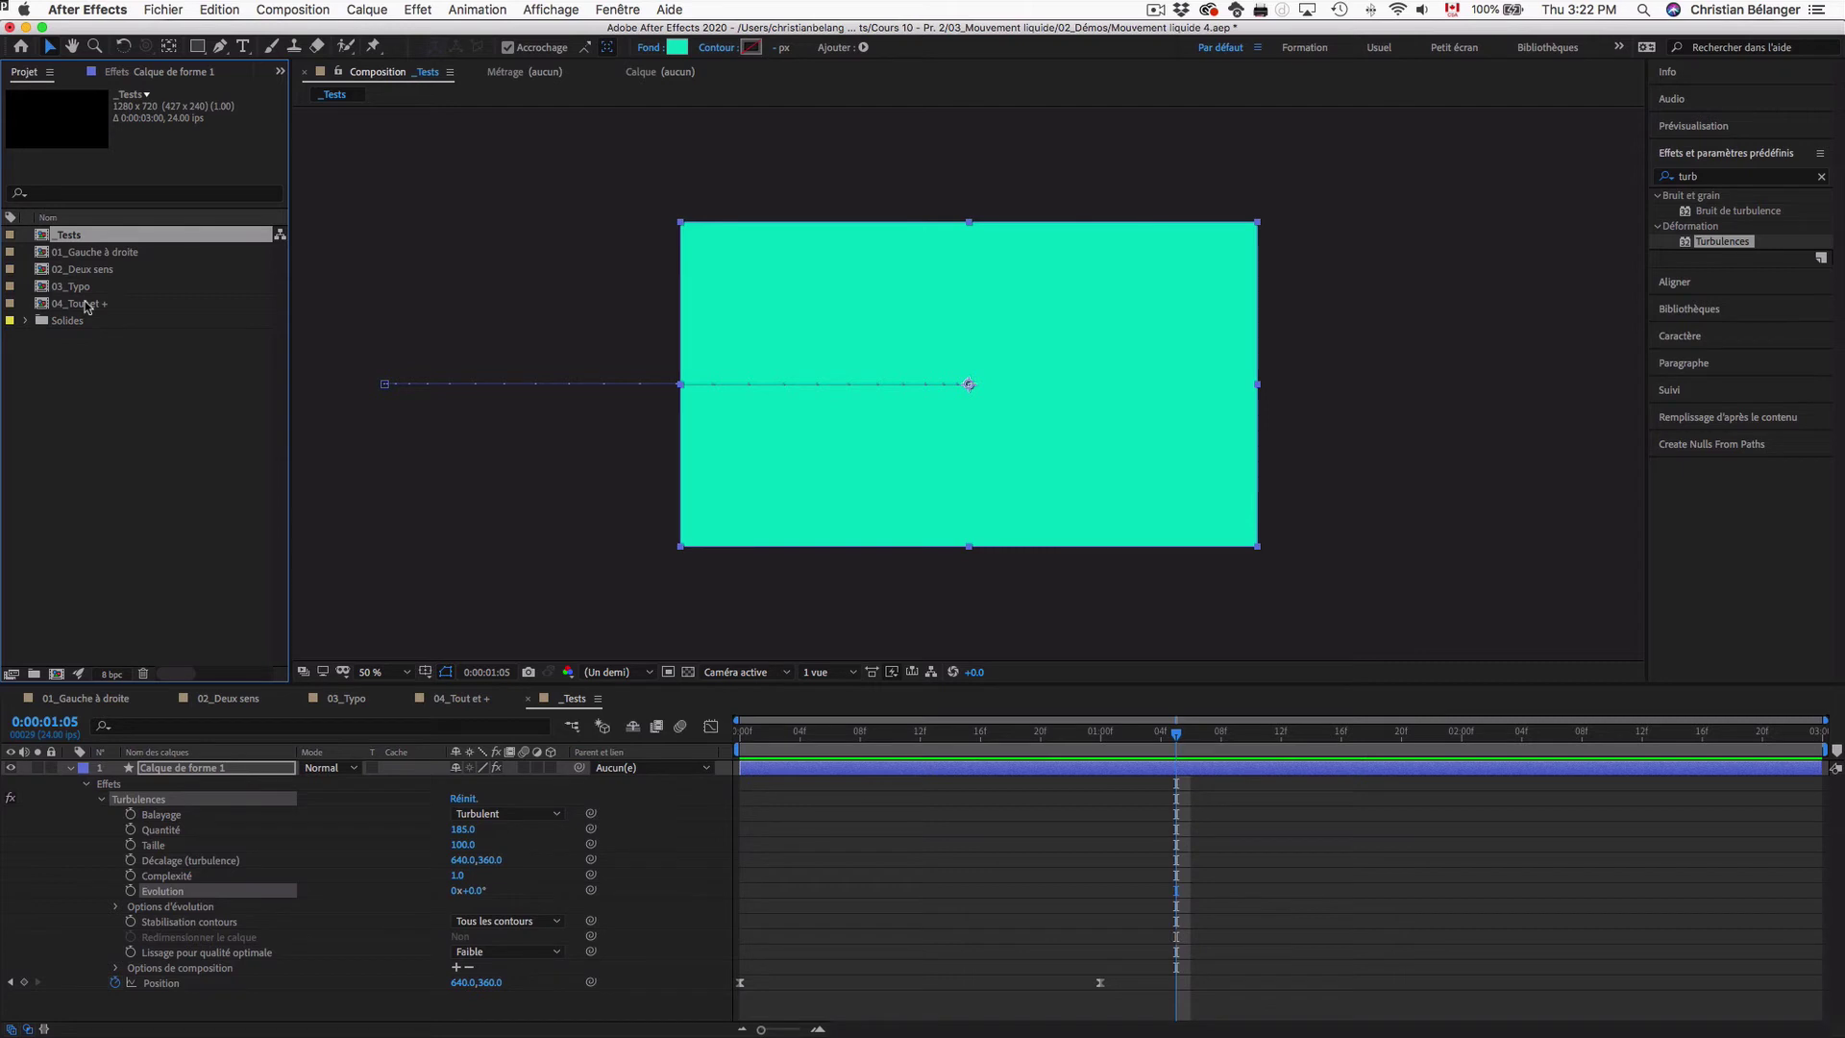
Open 01_Gauche à droite and scrub to frame 8 to see the wavy shapes
{"action": "double_click", "coordinate": [99, 254]}
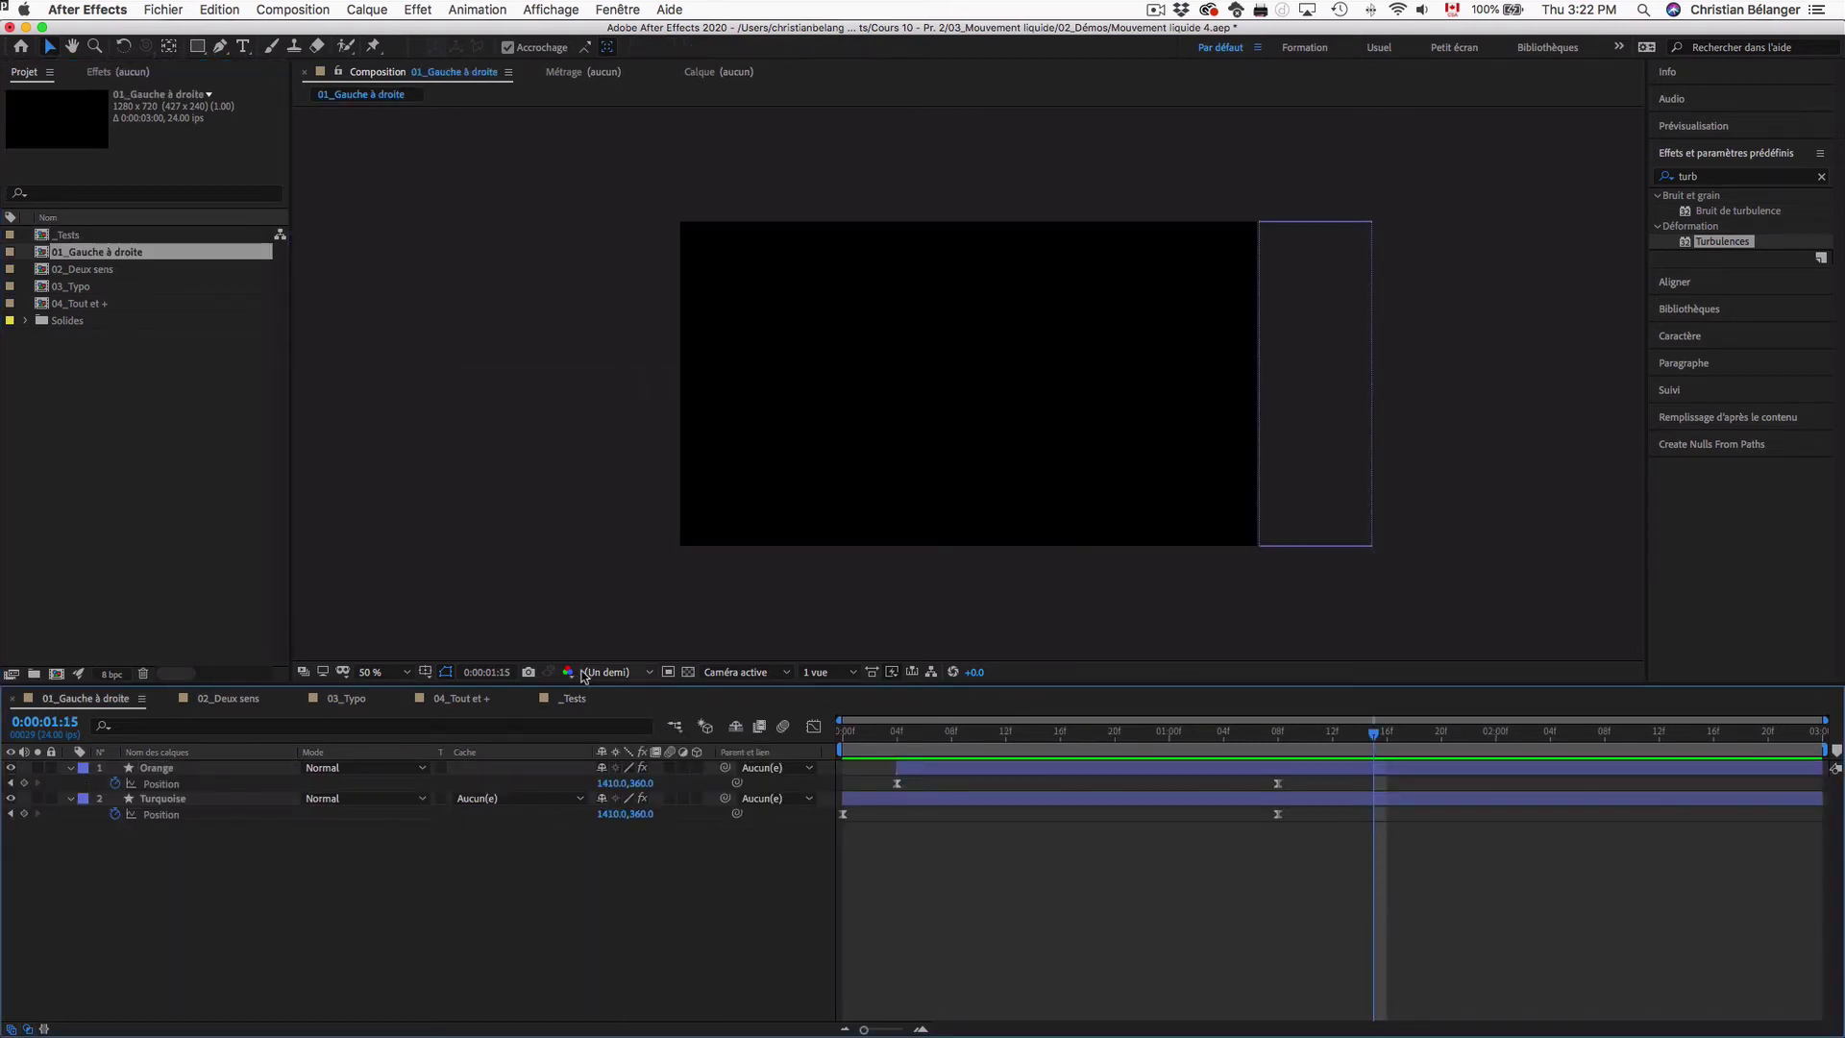
{"action": "left_click", "coordinate": [844, 732]}
{"action": "left_click", "coordinate": [875, 736]}
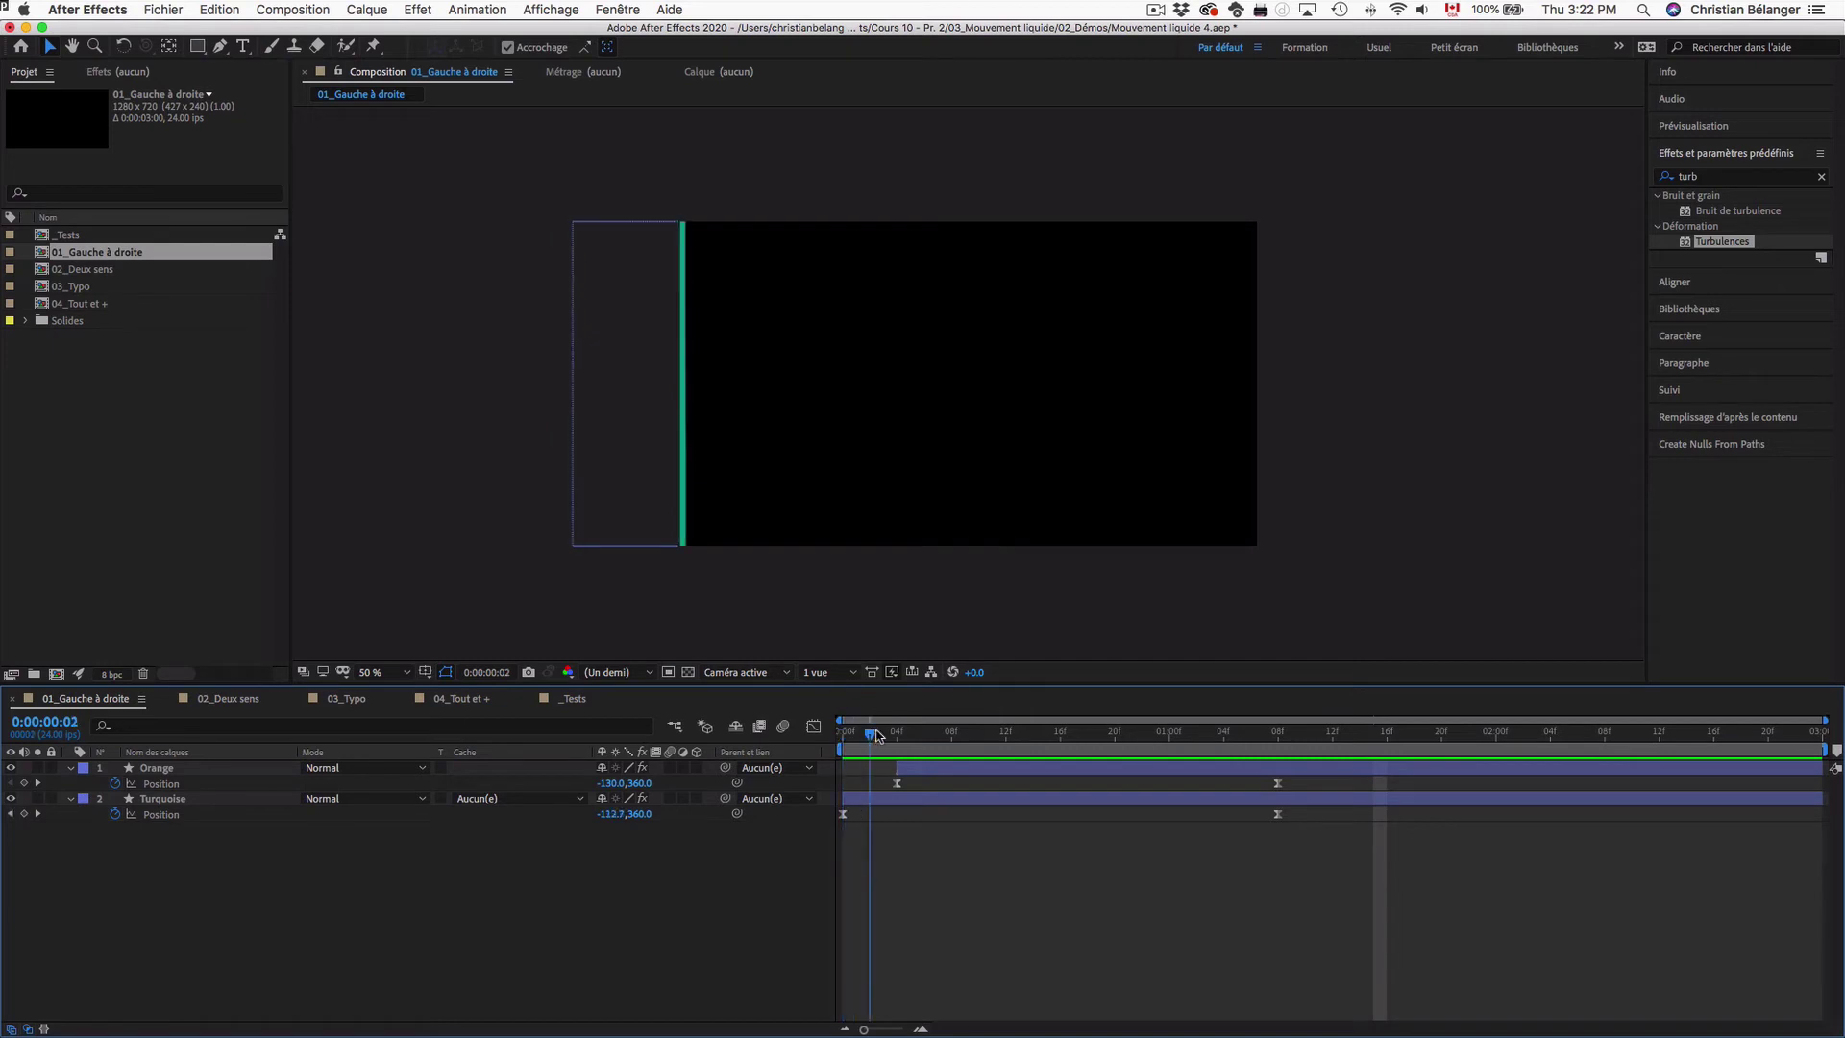
{"action": "left_click_drag", "start_coordinate": [875, 736], "coordinate": [950, 732]}
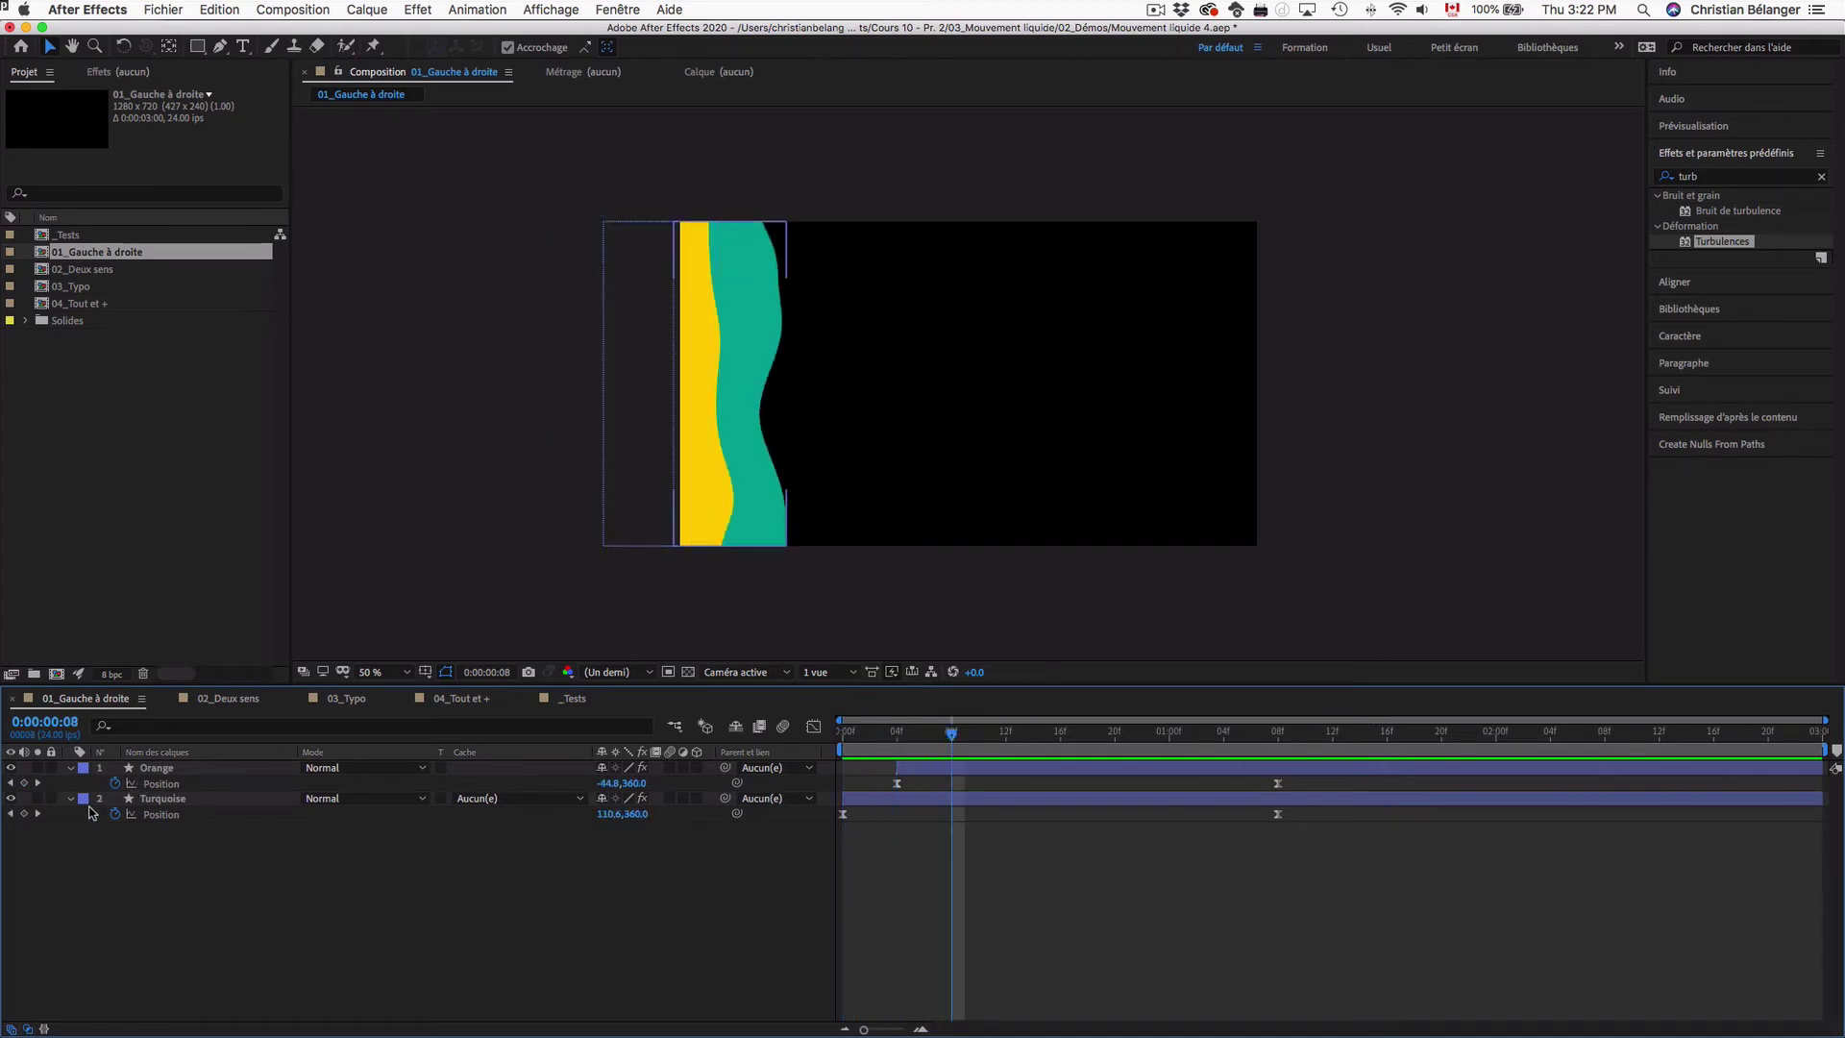
Inspect the Turquoise layer's Turbulences Evolution expression, time*200, then show its Position keyframes
{"action": "left_click", "coordinate": [71, 798]}
{"action": "left_click", "coordinate": [72, 798]}
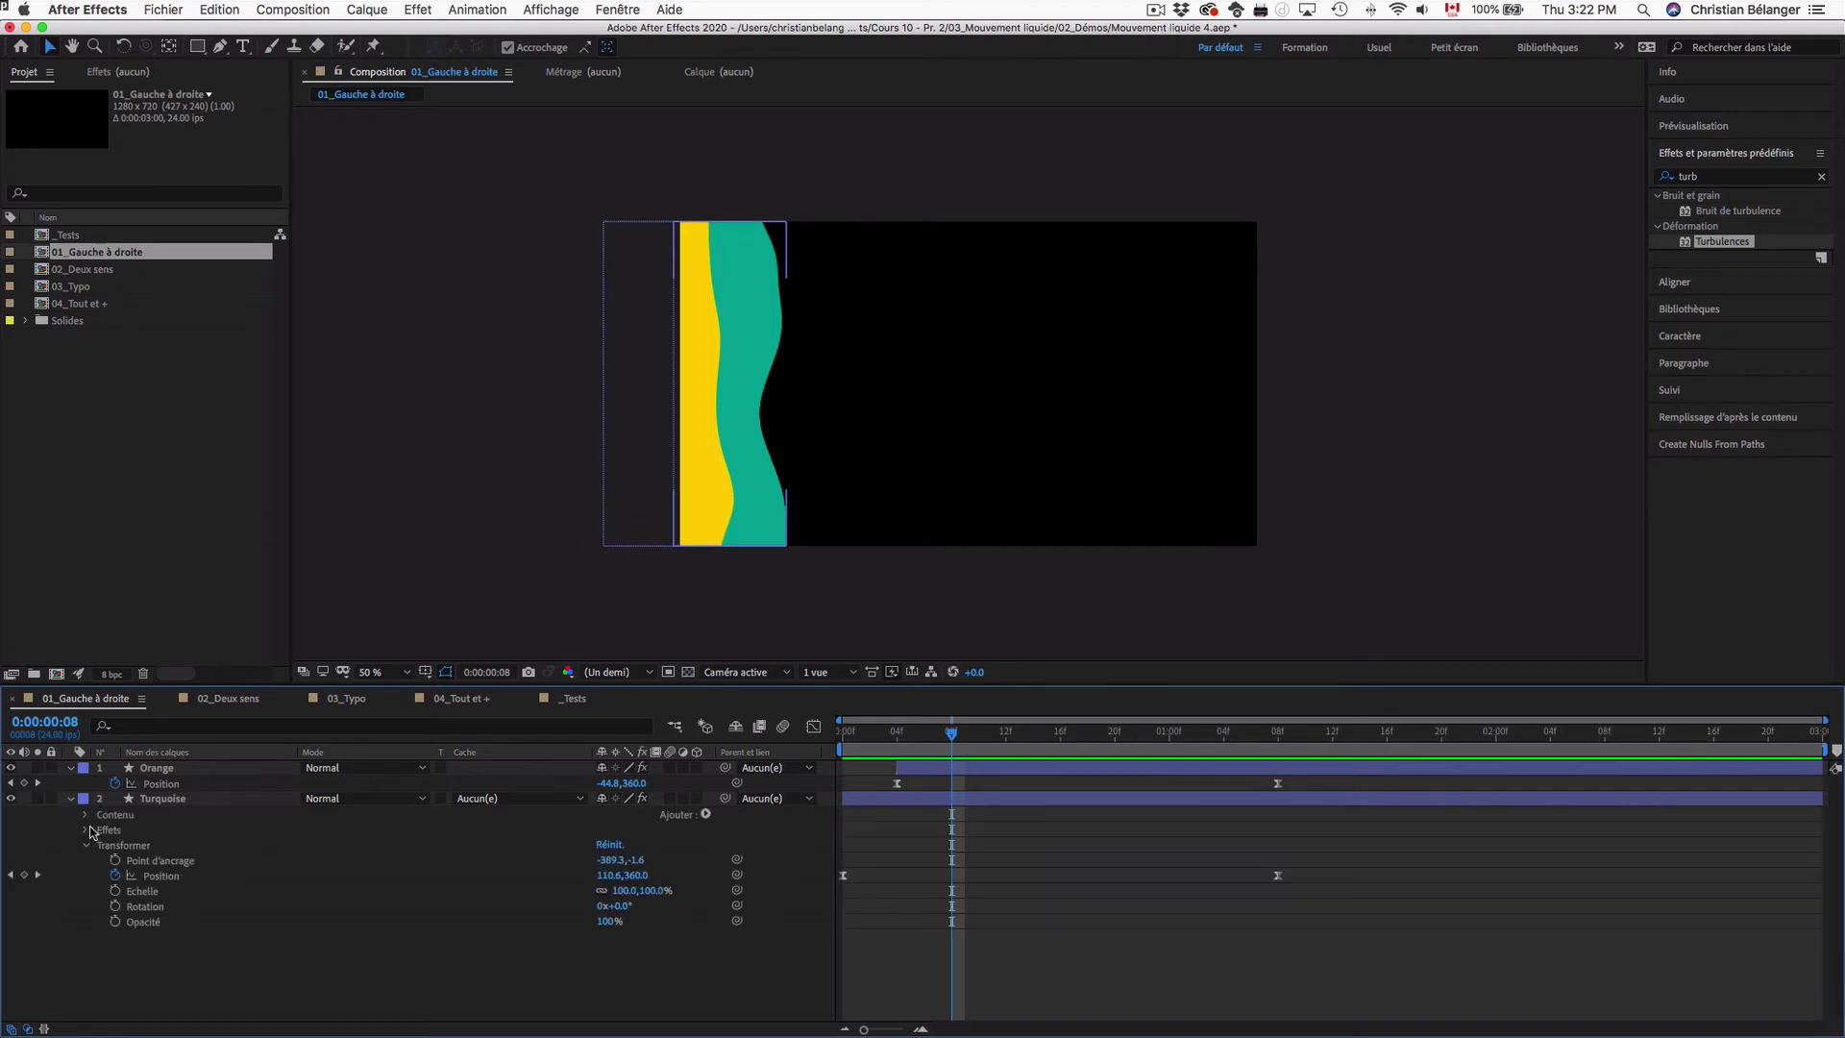
{"action": "left_click", "coordinate": [87, 829]}
{"action": "left_click", "coordinate": [136, 846]}
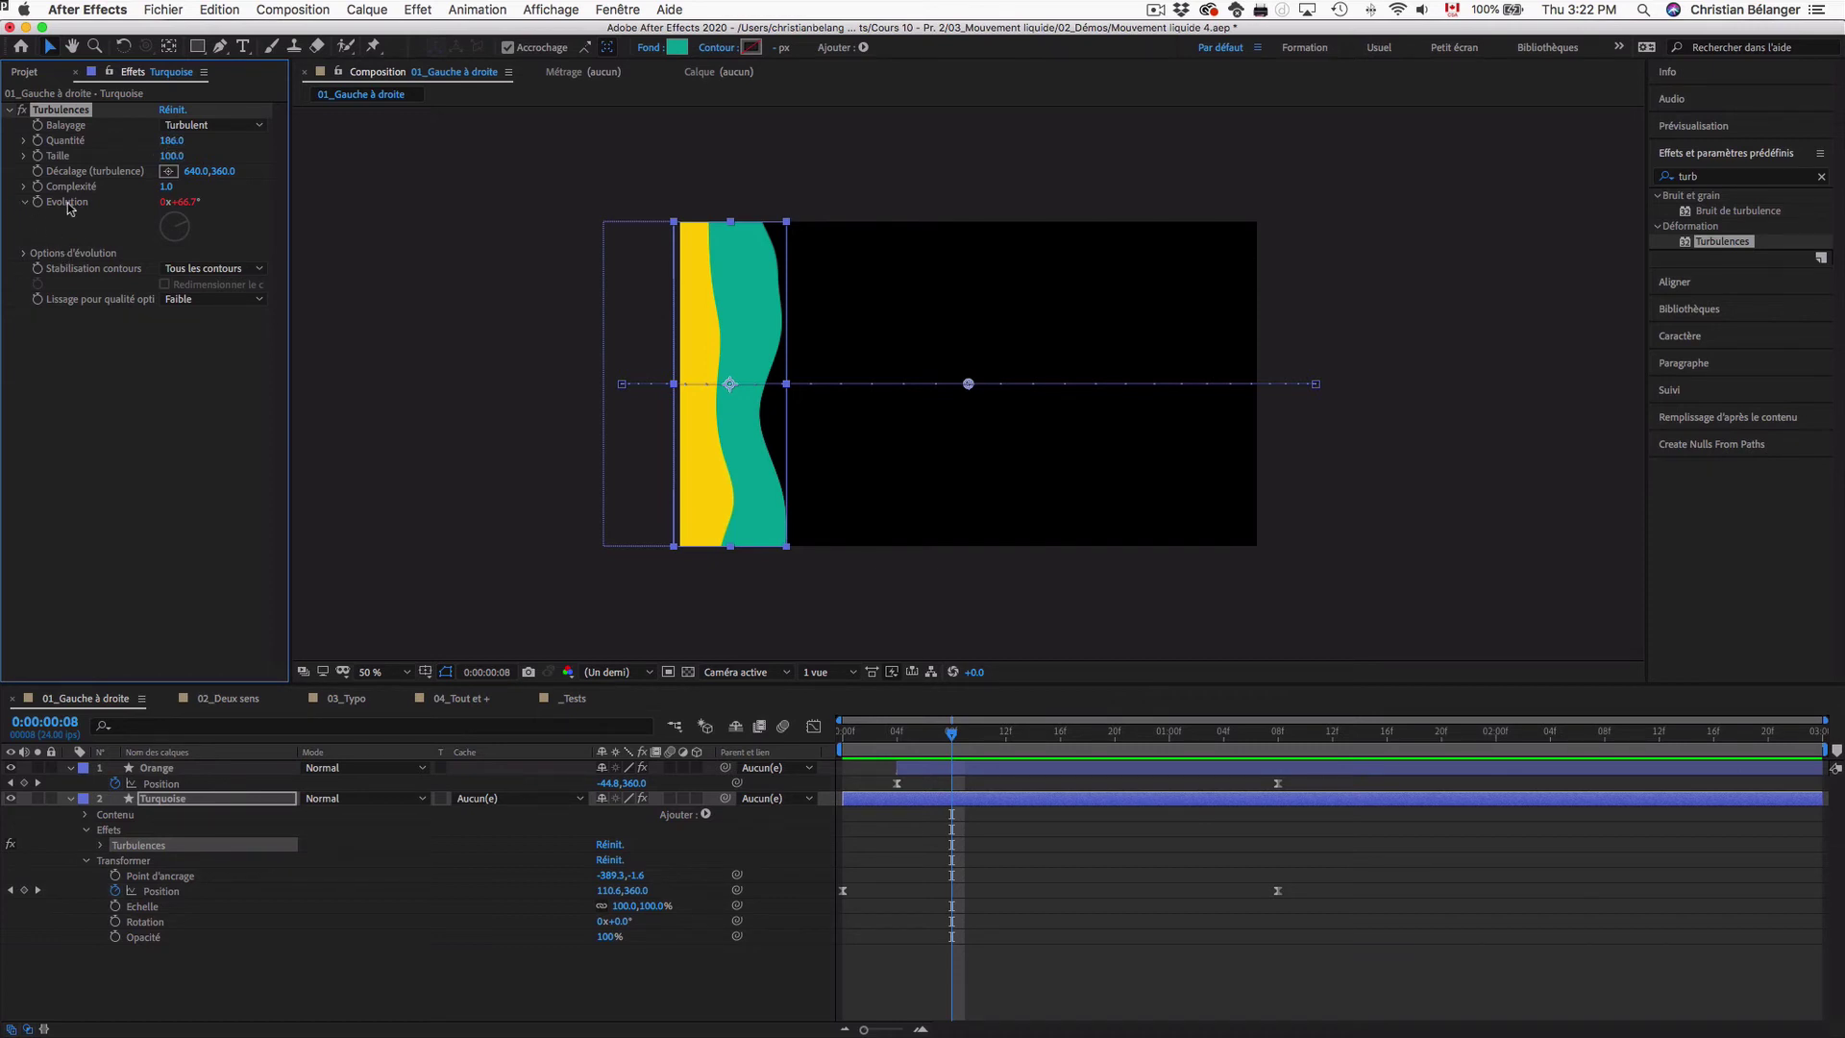
{"action": "left_click", "coordinate": [101, 845]}
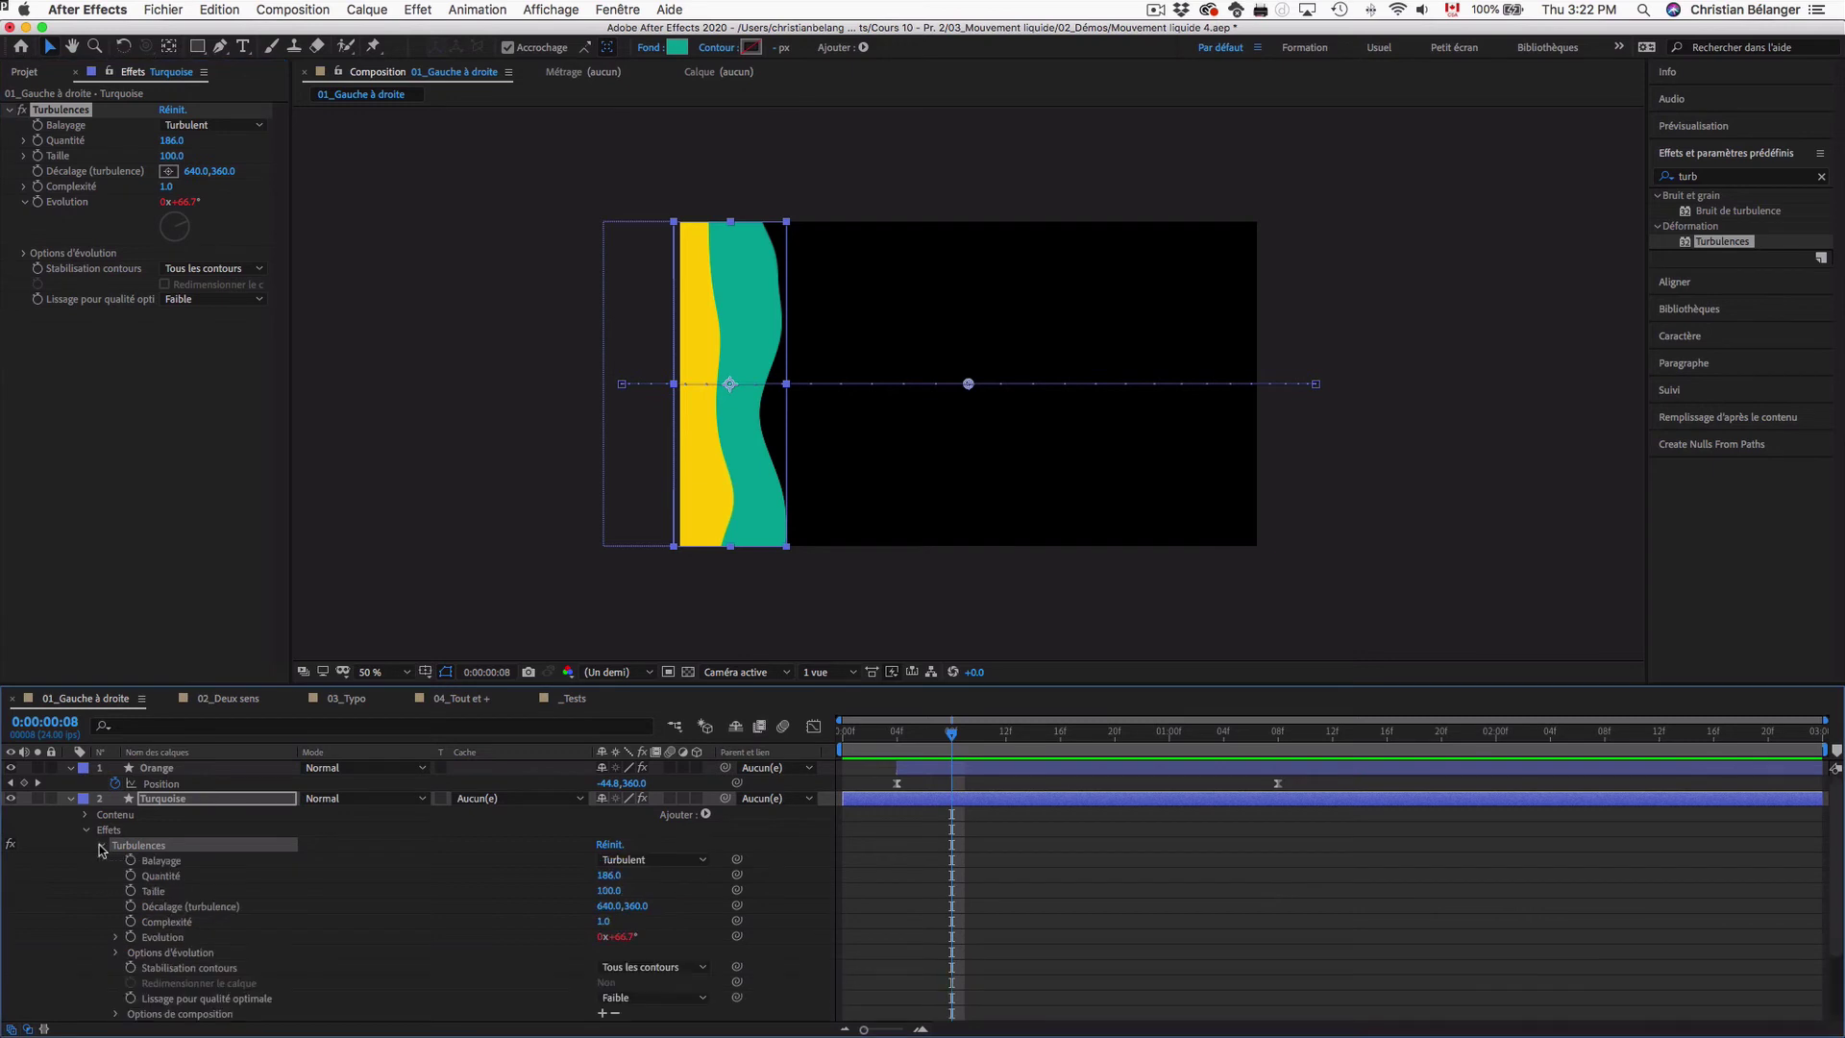
{"action": "left_click", "coordinate": [116, 937]}
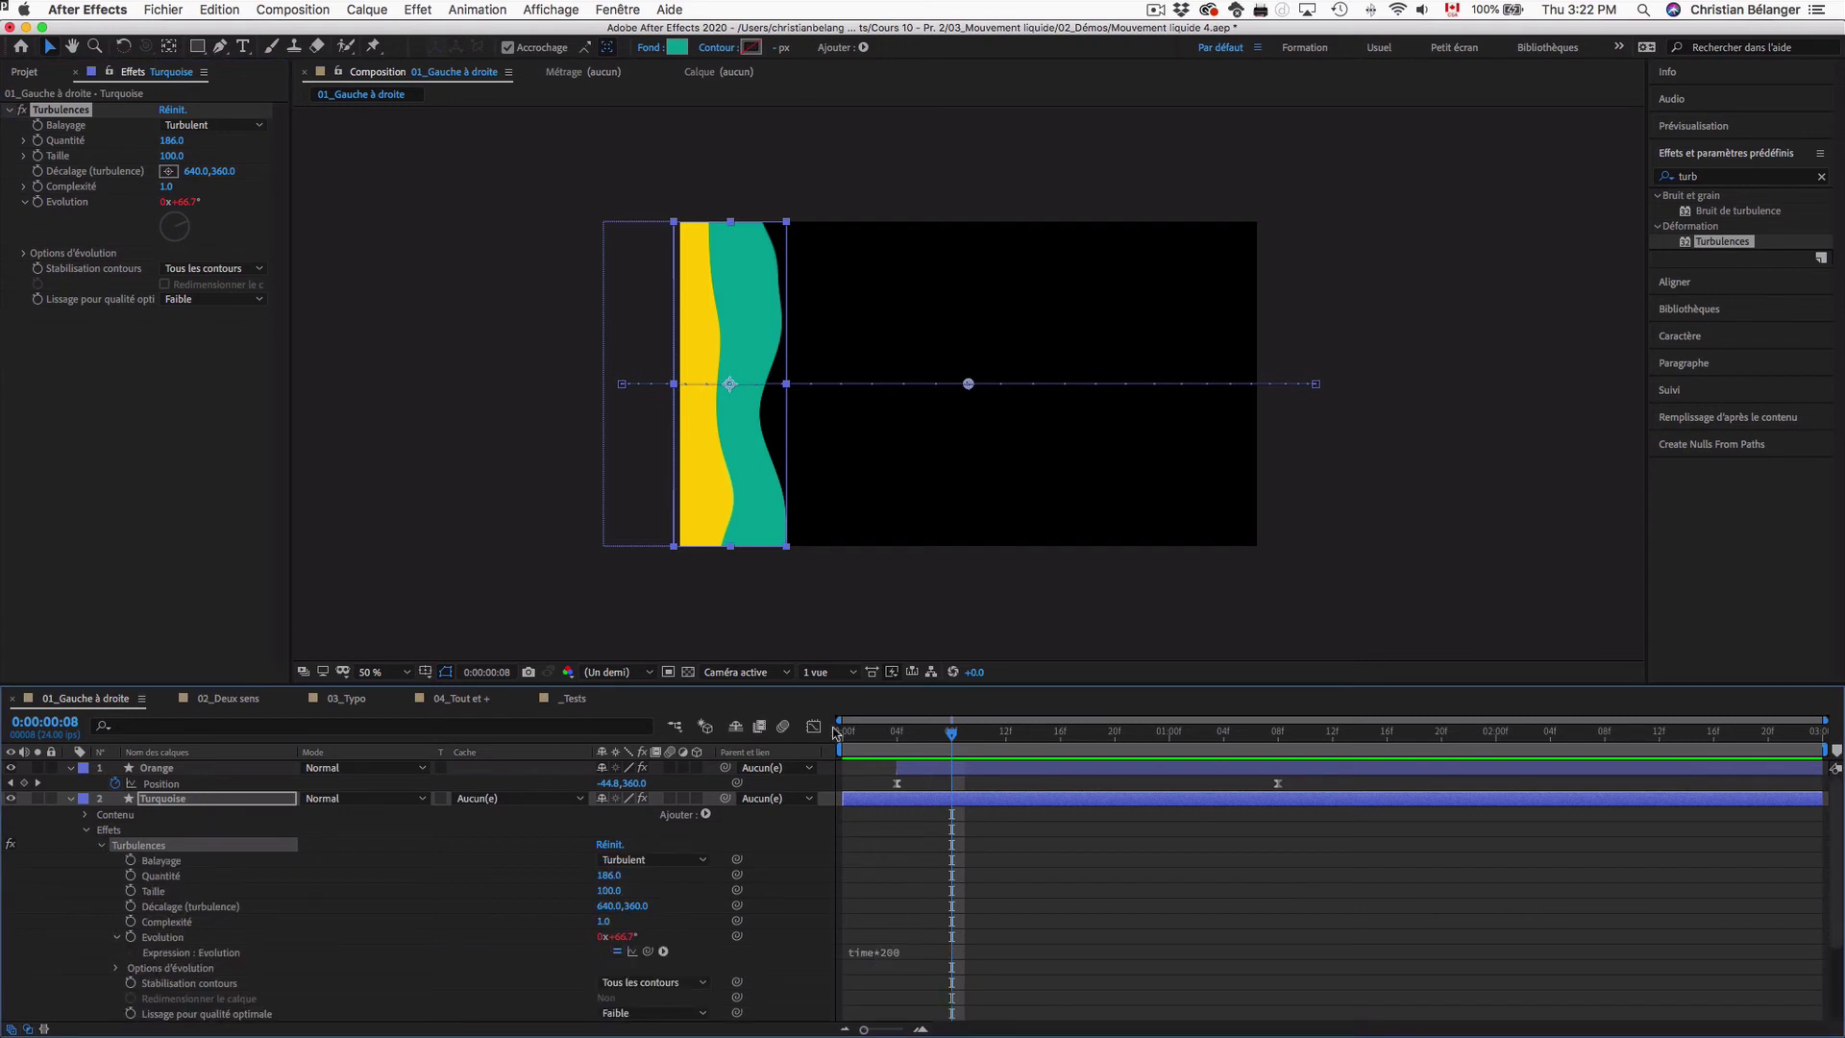
{"action": "left_click", "coordinate": [72, 799]}
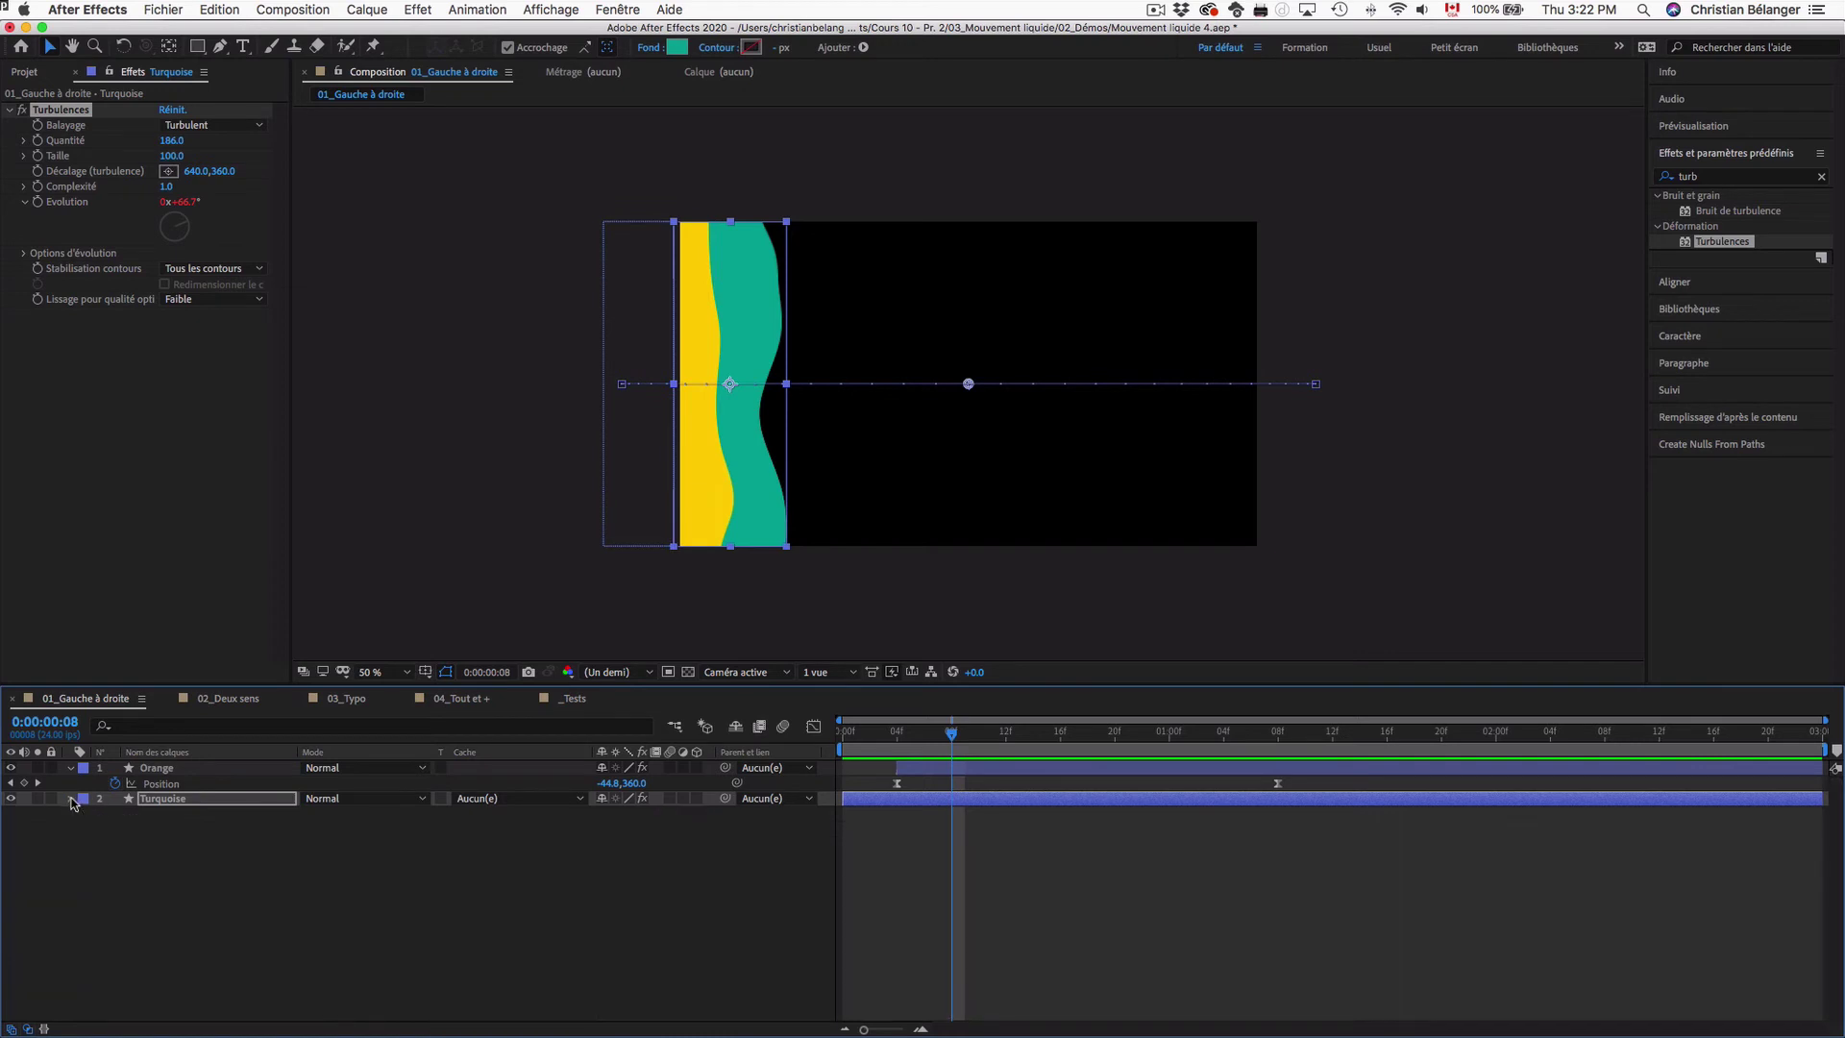
{"action": "key", "text": "u"}
Preview the Orange and Turquoise two-colour wipe, then show the project's composition list
{"action": "left_click", "coordinate": [913, 769]}
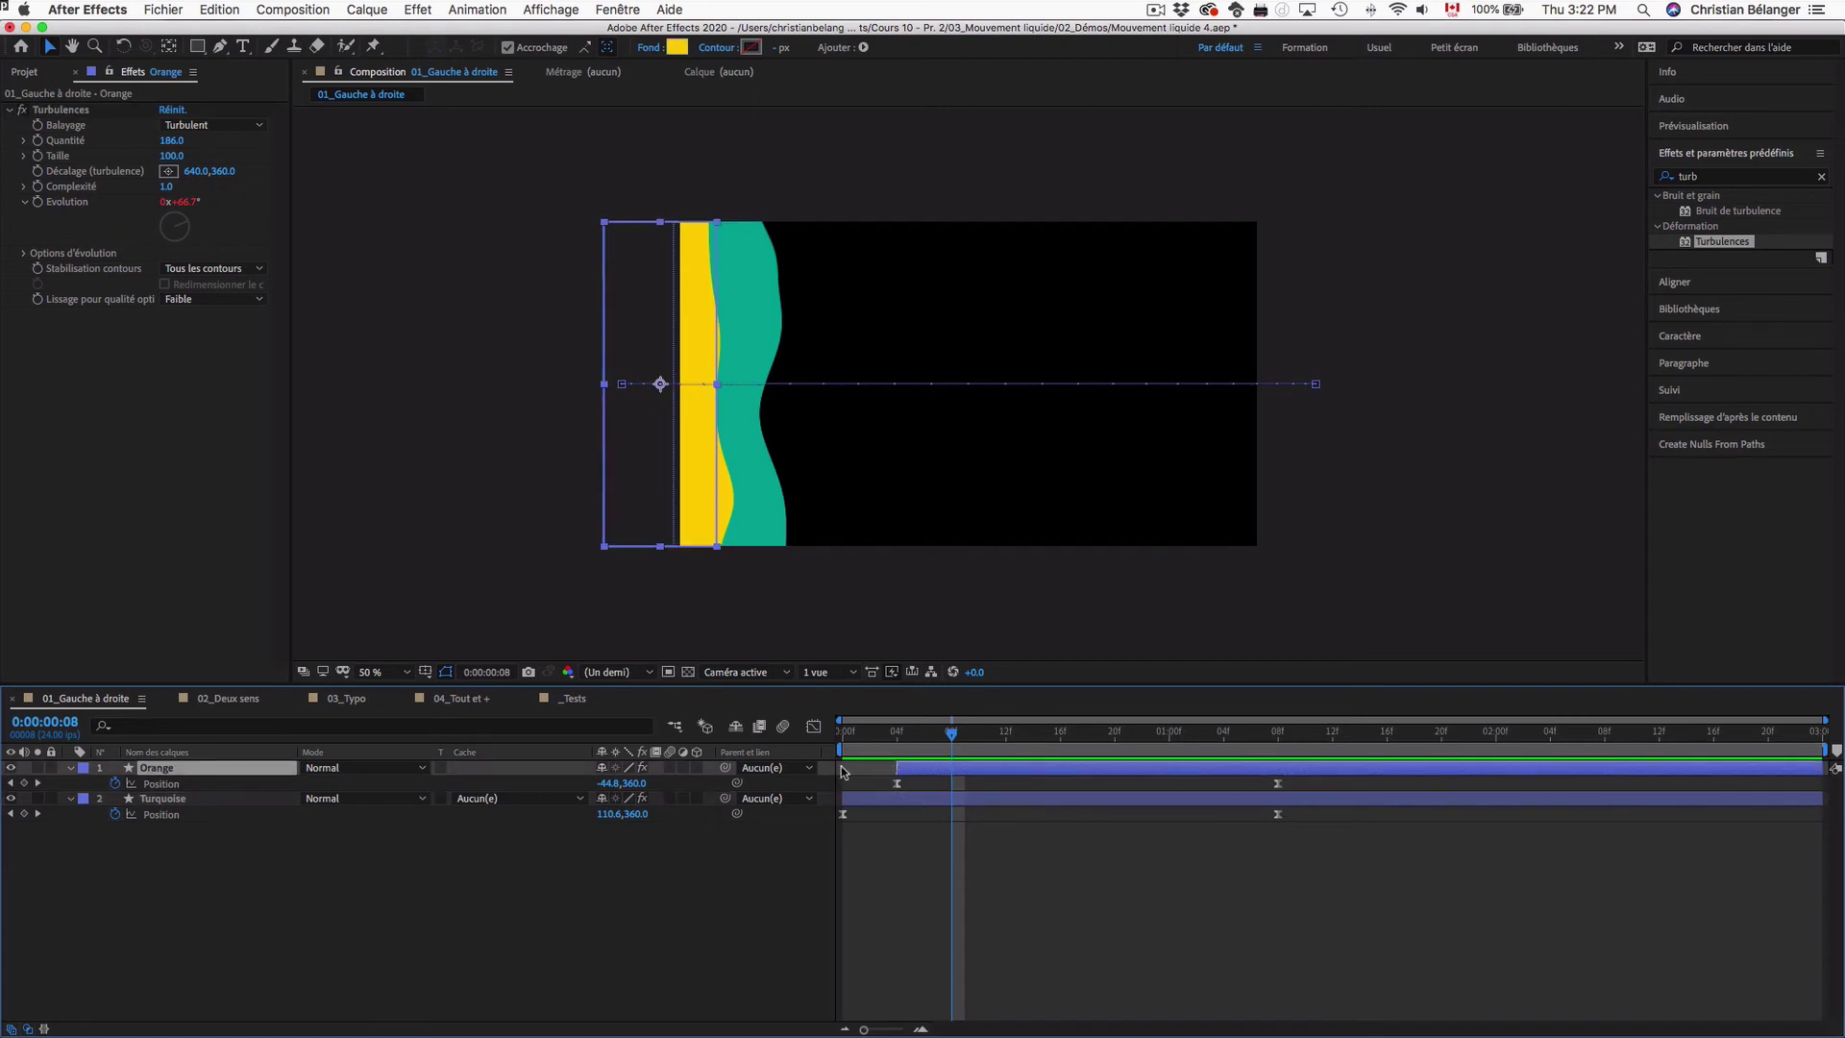
{"action": "left_click_drag", "start_coordinate": [951, 733], "coordinate": [842, 733]}
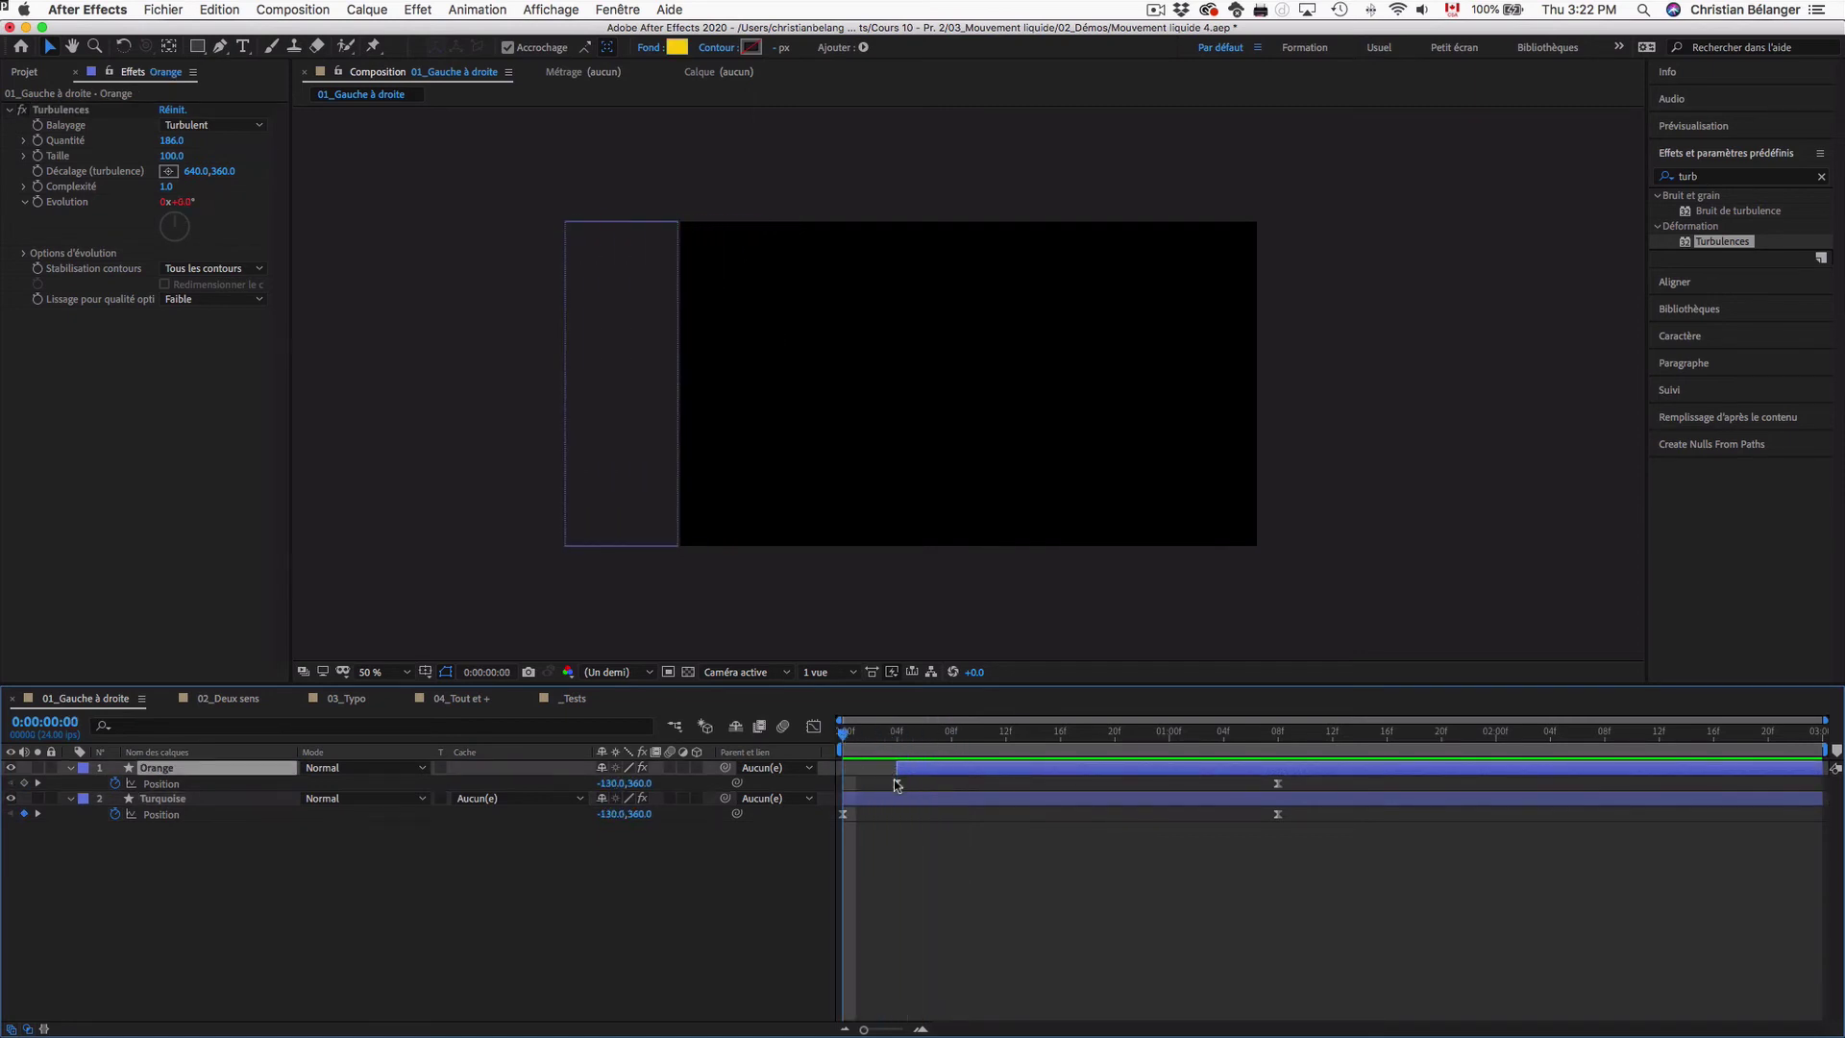
{"action": "key", "text": "space"}
{"action": "key", "text": "space"}
{"action": "left_click", "coordinate": [1262, 734]}
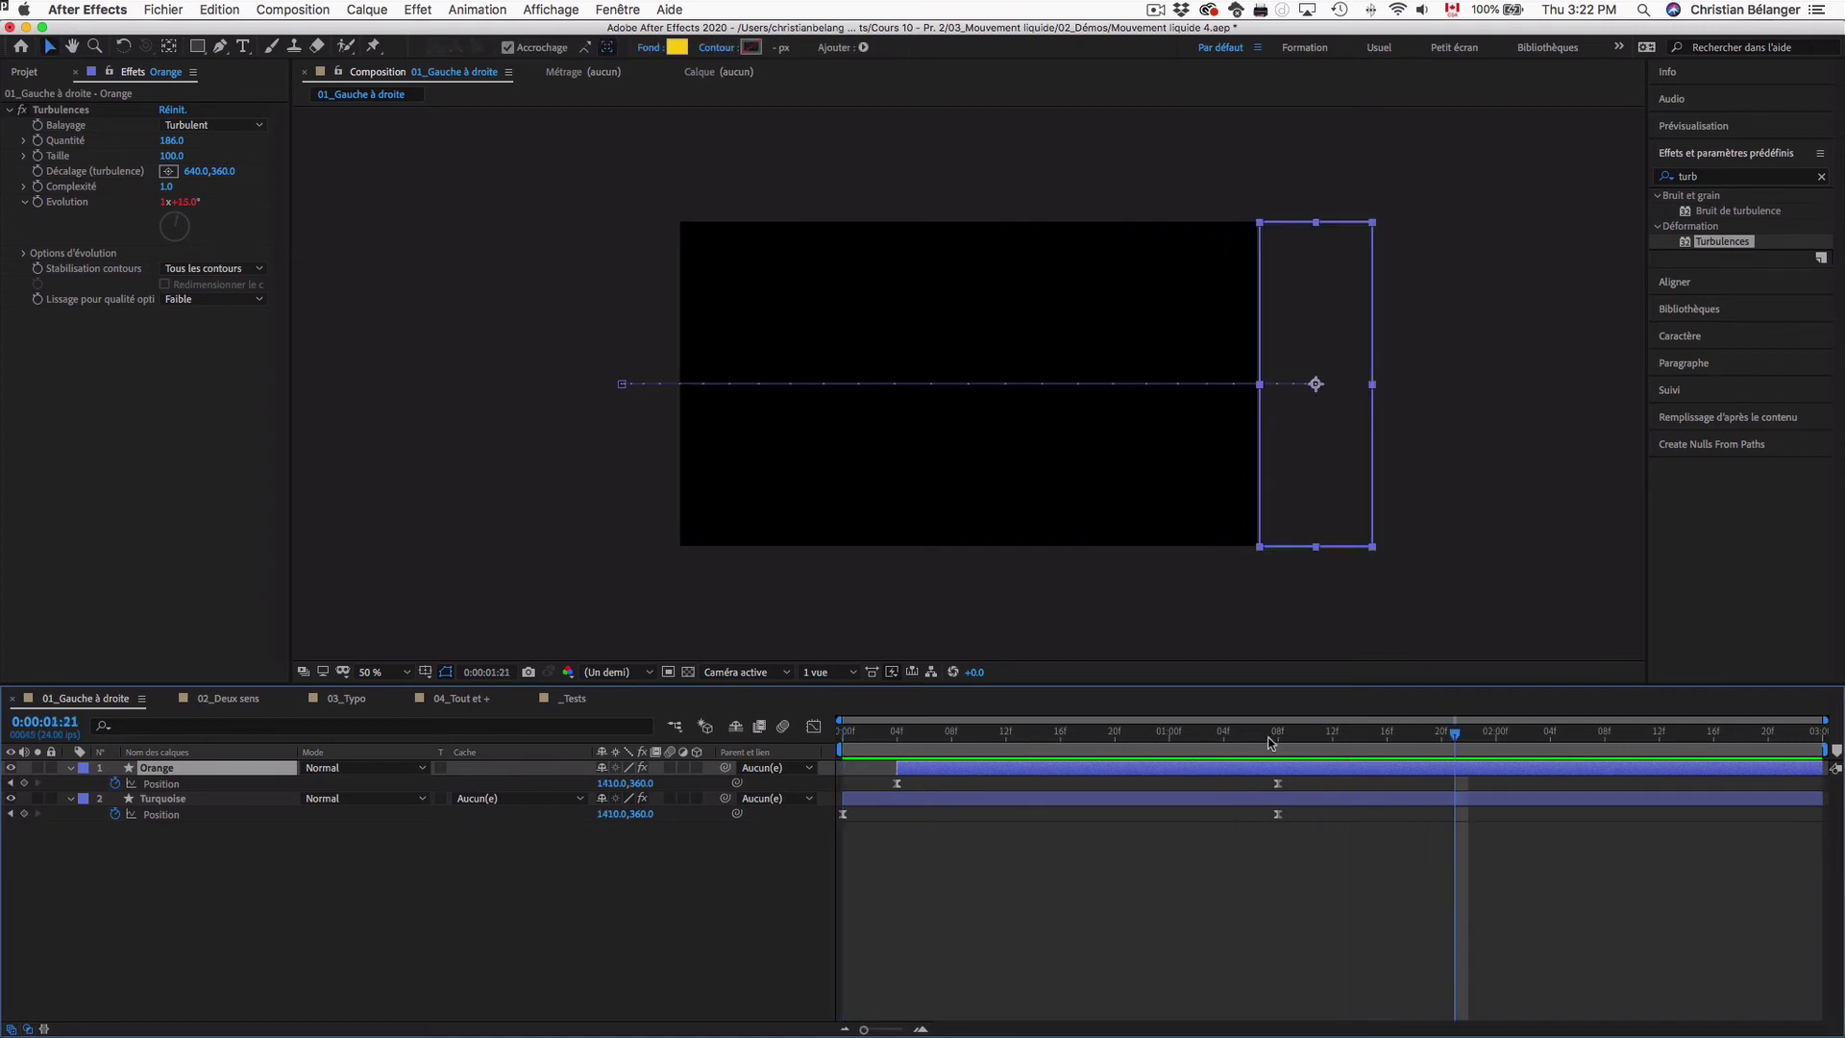
{"action": "mouse_move", "coordinate": [1247, 740]}
{"action": "left_mouse_down"}
{"action": "mouse_move", "coordinate": [842, 736]}
{"action": "mouse_move", "coordinate": [1050, 736]}
{"action": "left_mouse_up"}
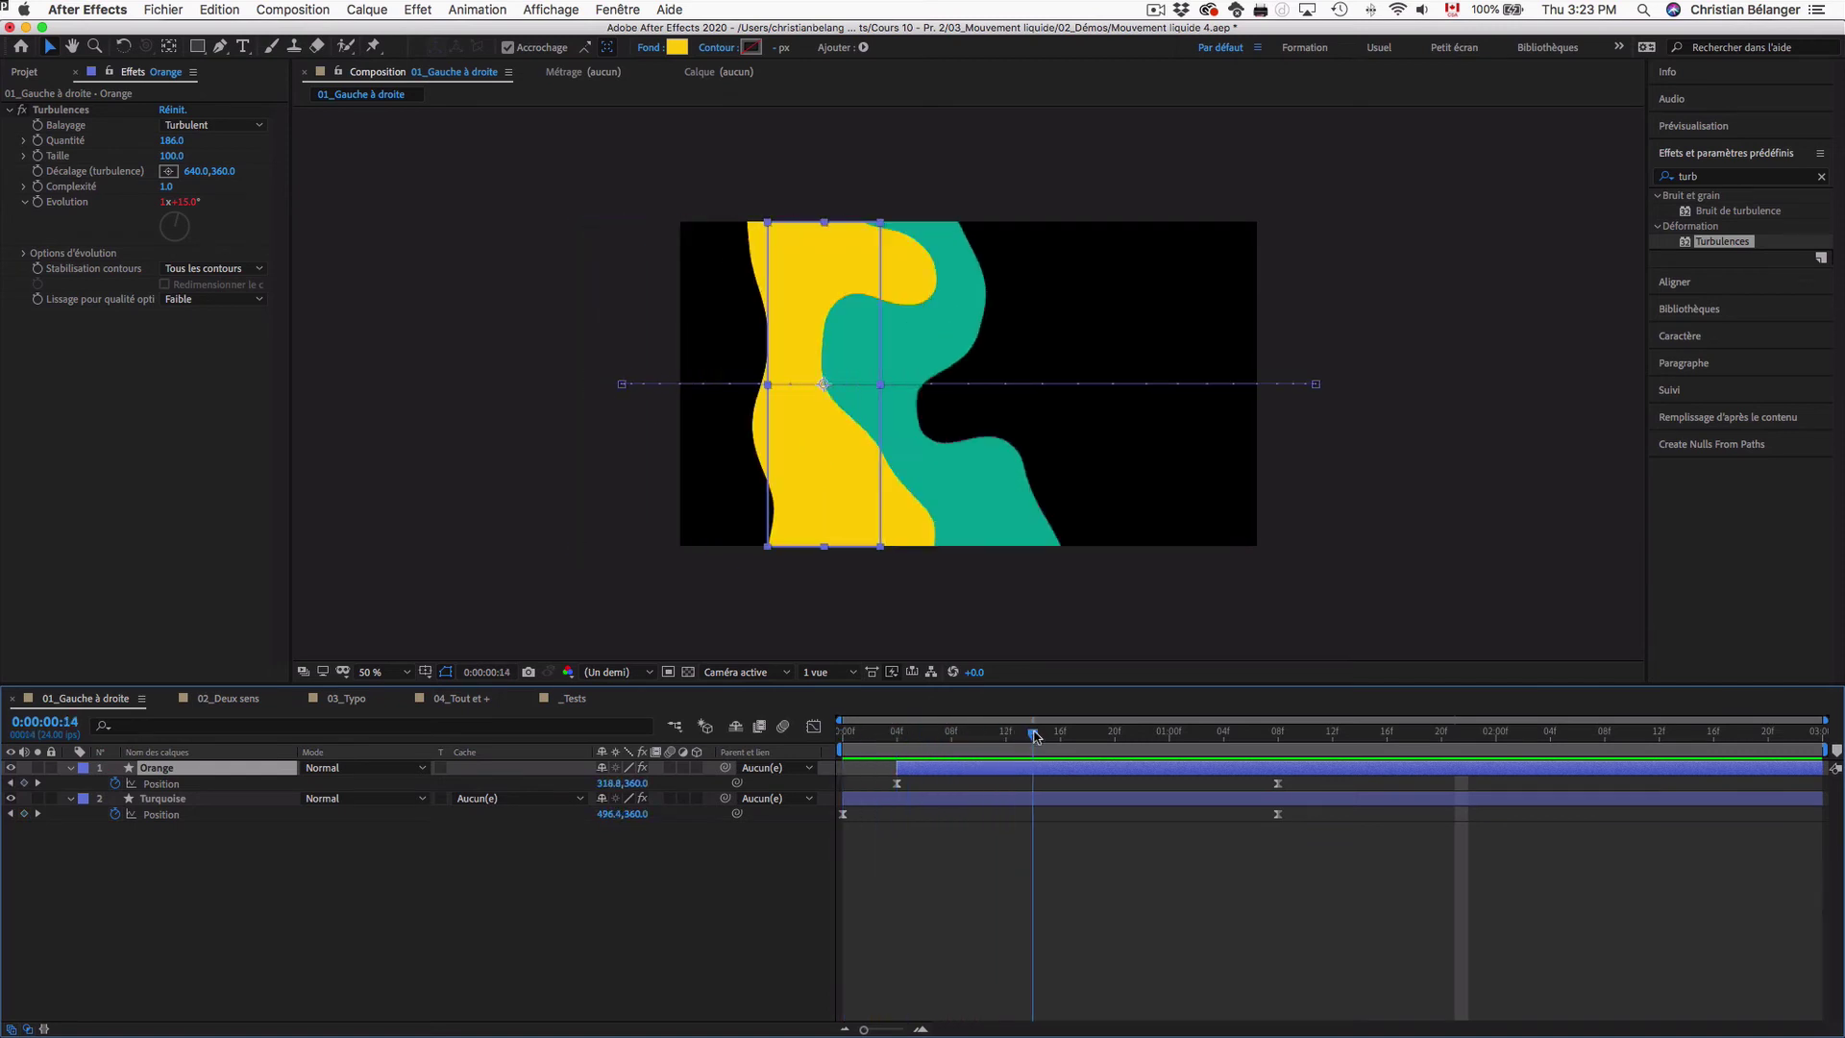
{"action": "left_click_drag", "start_coordinate": [1050, 736], "coordinate": [842, 736]}
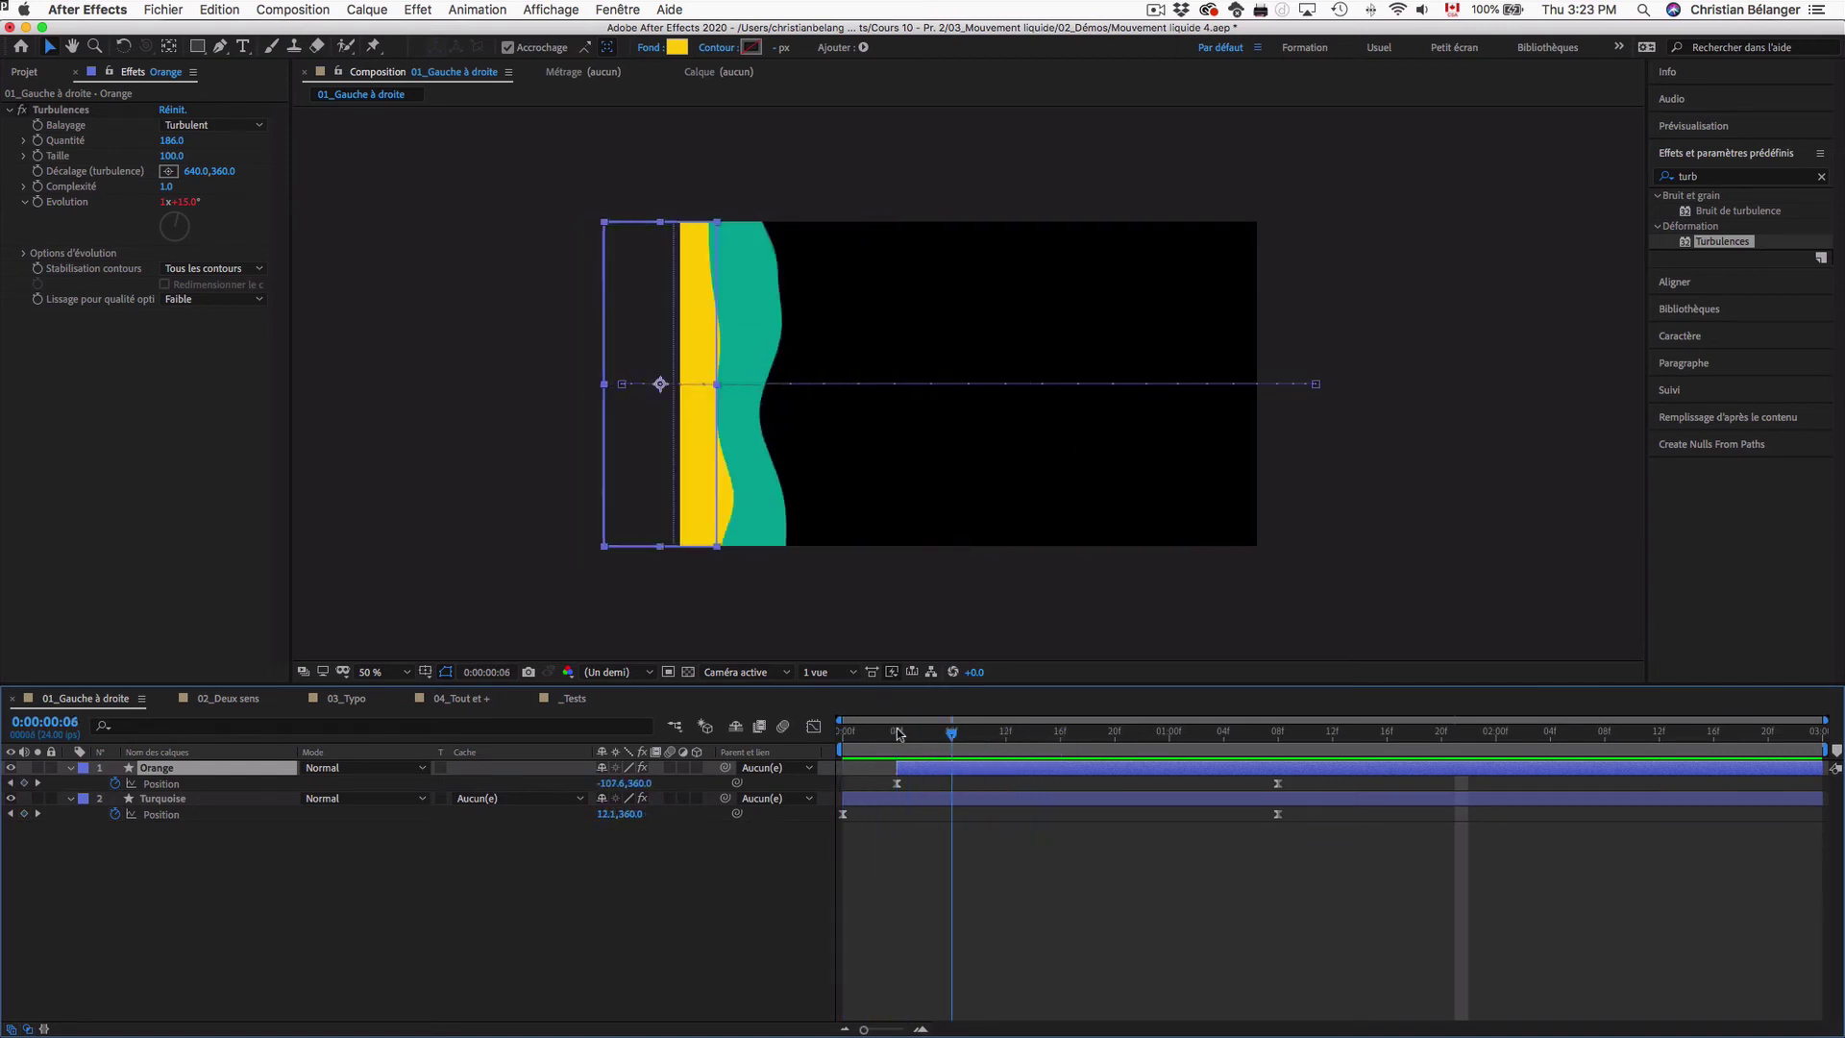
{"action": "key", "text": "space"}
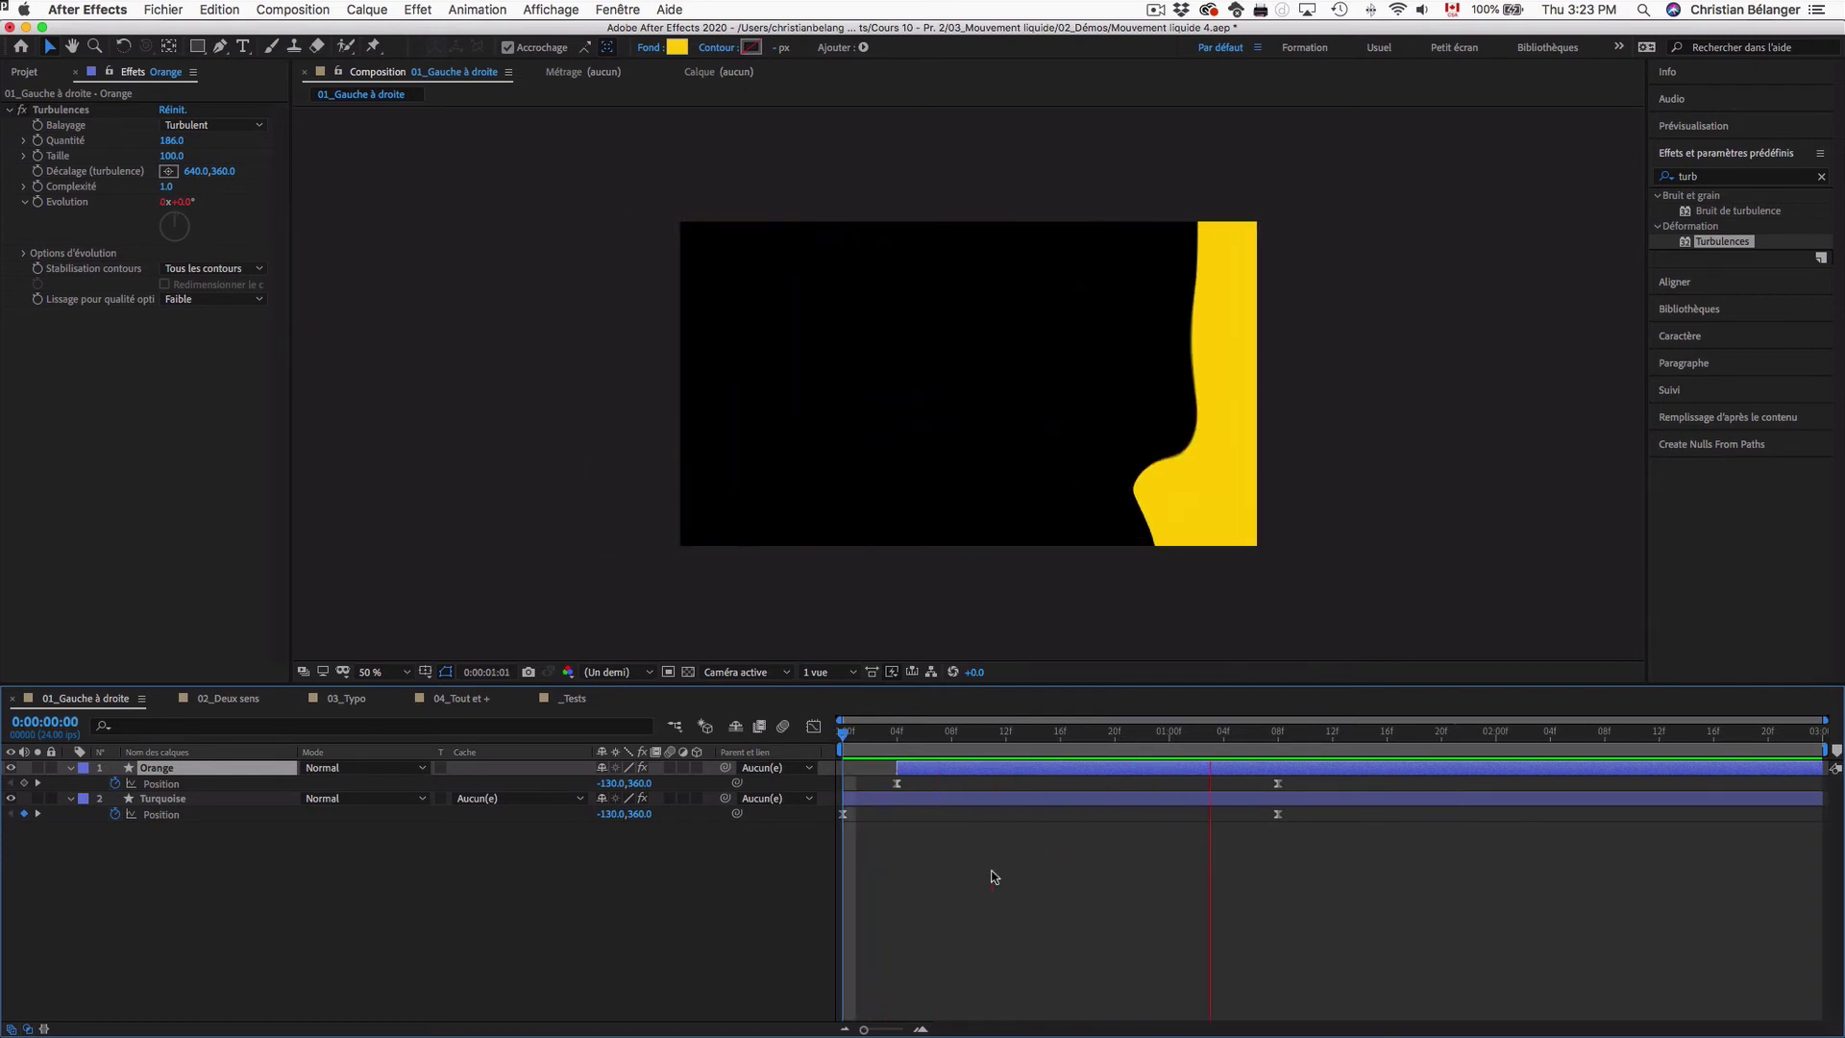
{"action": "key", "text": "space"}
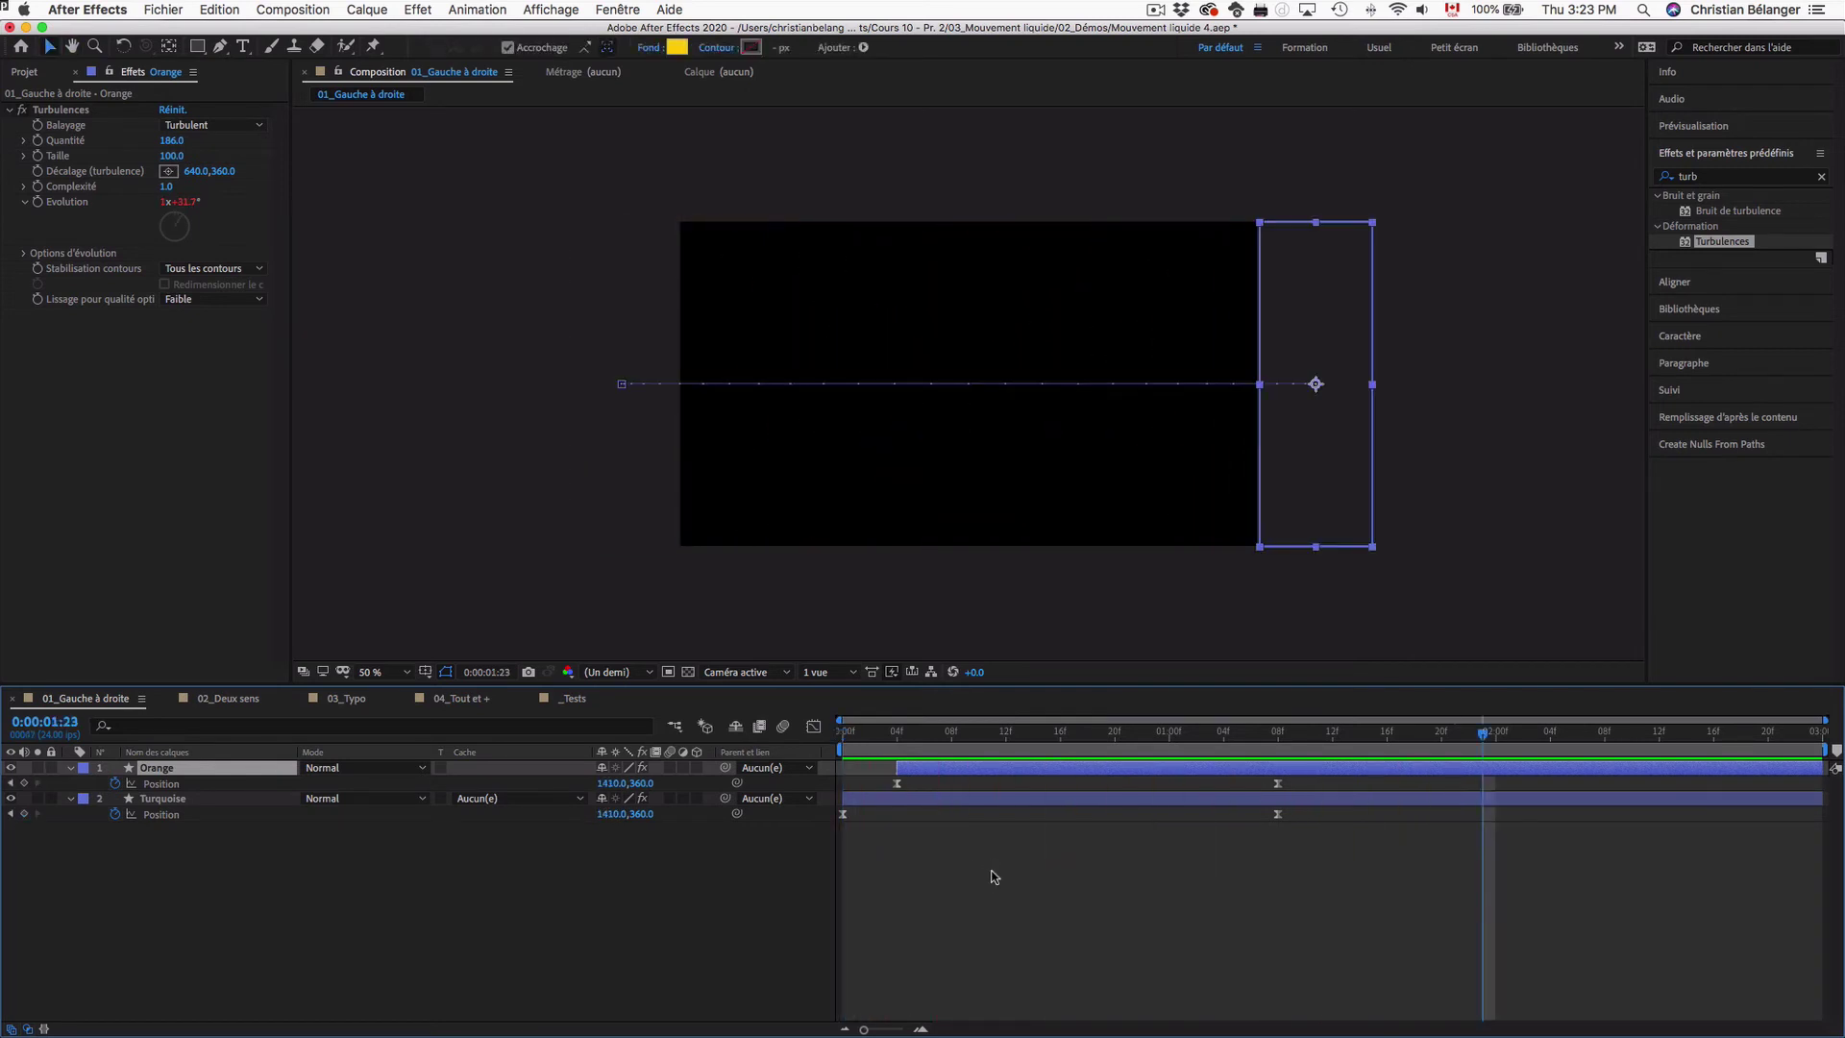
{"action": "left_click", "coordinate": [21, 73]}
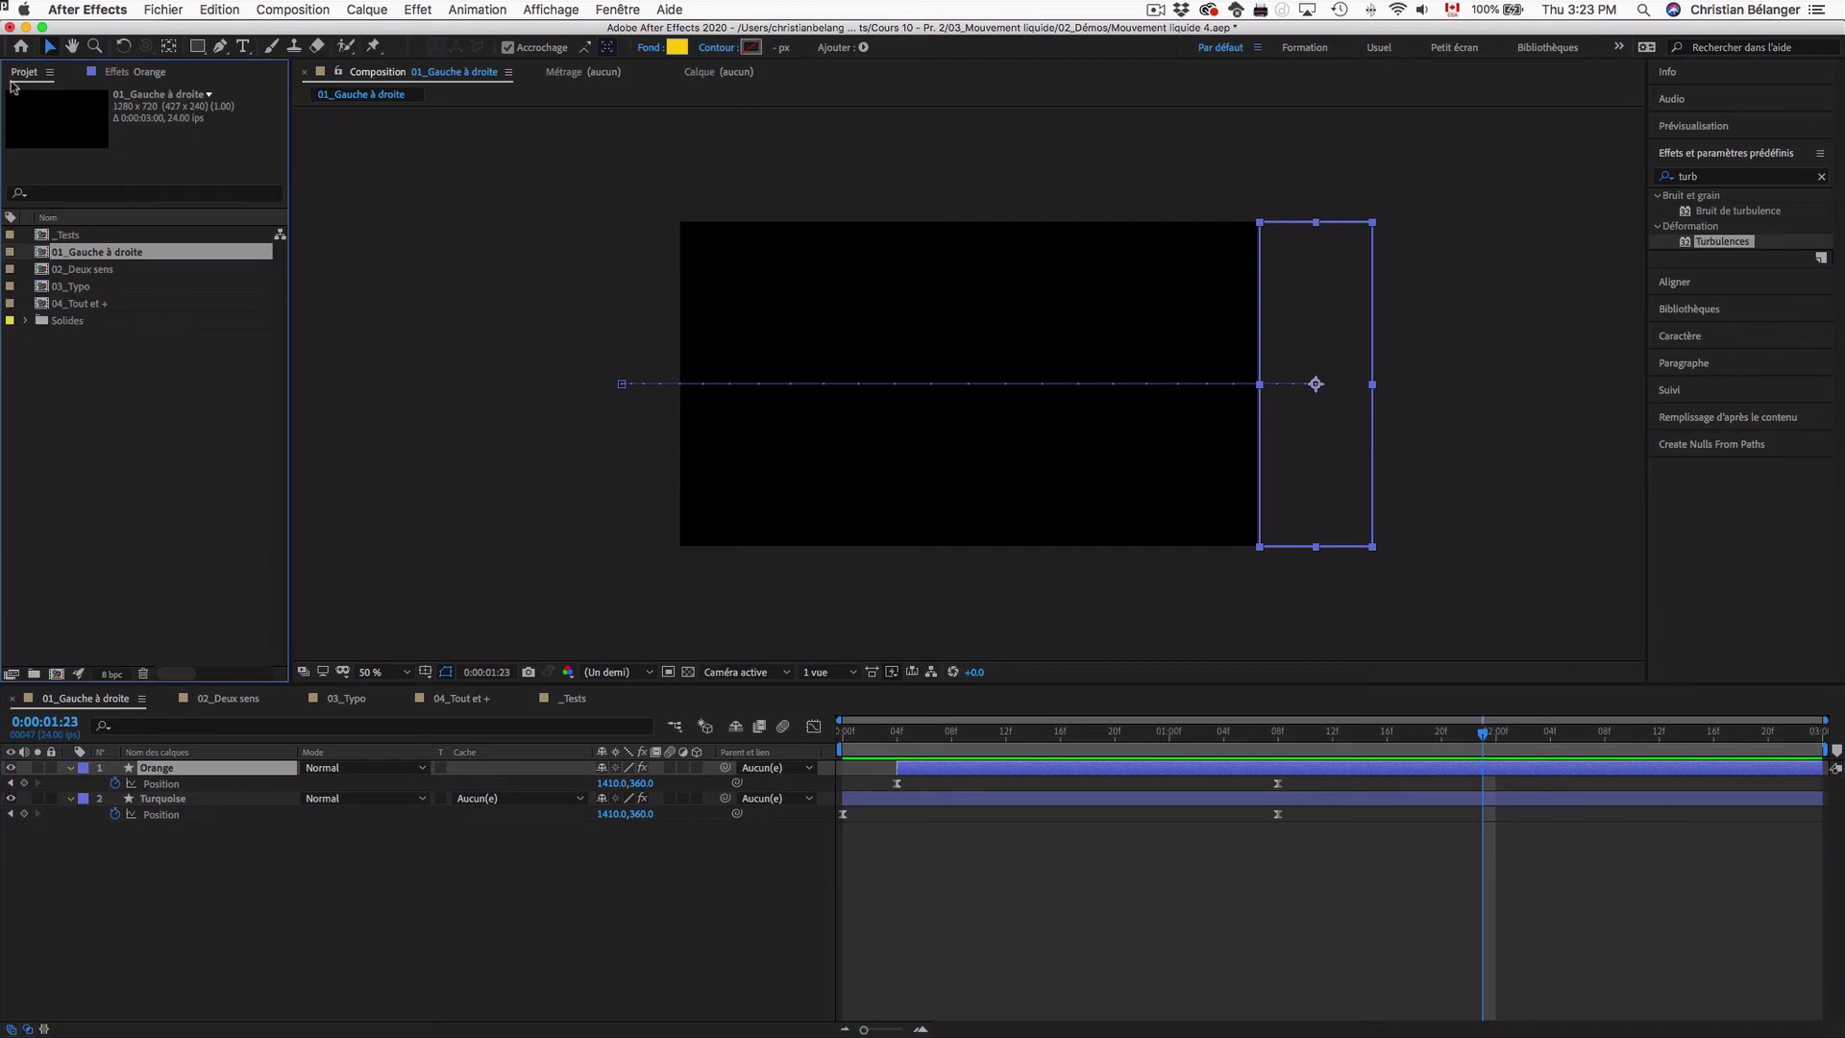
Open 02_Deux sens and scrub from the start to frame 23 and 0:00:01:09 to review Orange and Turquoise meeting
{"action": "double_click", "coordinate": [89, 271]}
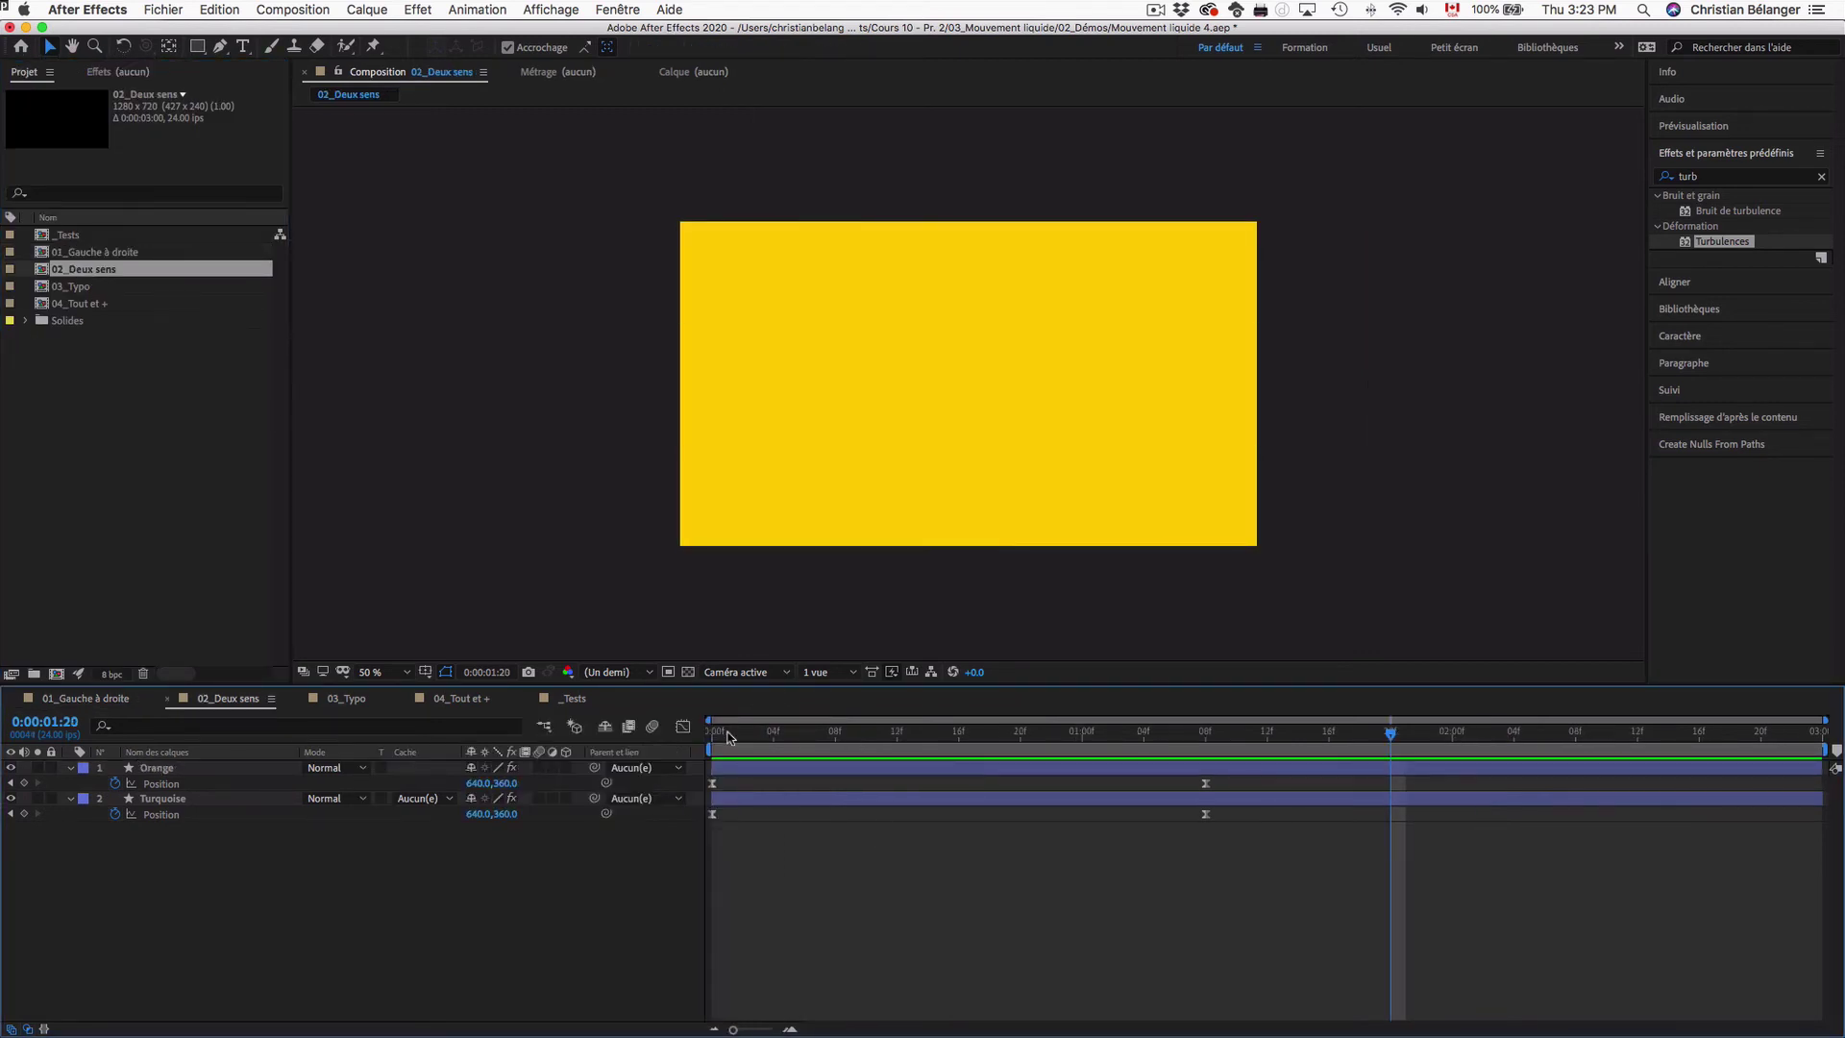
{"action": "left_click", "coordinate": [715, 732]}
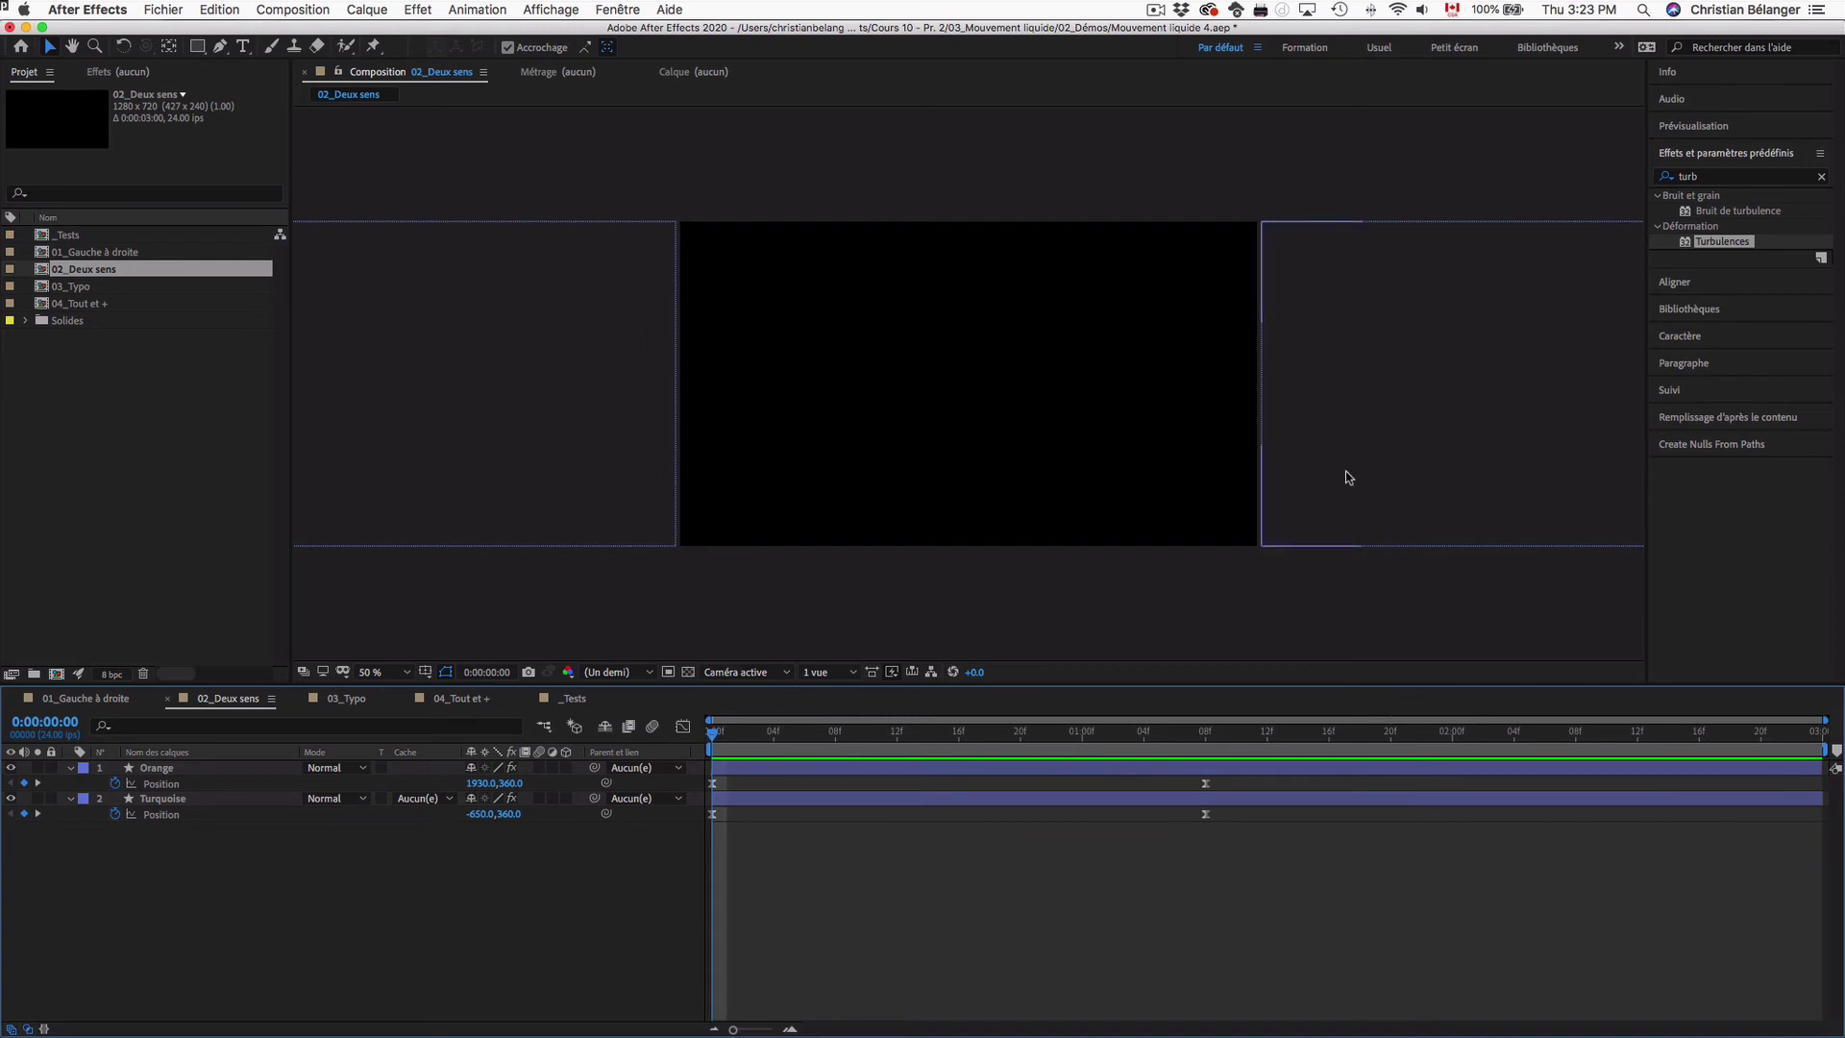
{"action": "left_click", "coordinate": [729, 734]}
{"action": "left_click_drag", "start_coordinate": [738, 736], "coordinate": [1074, 734]}
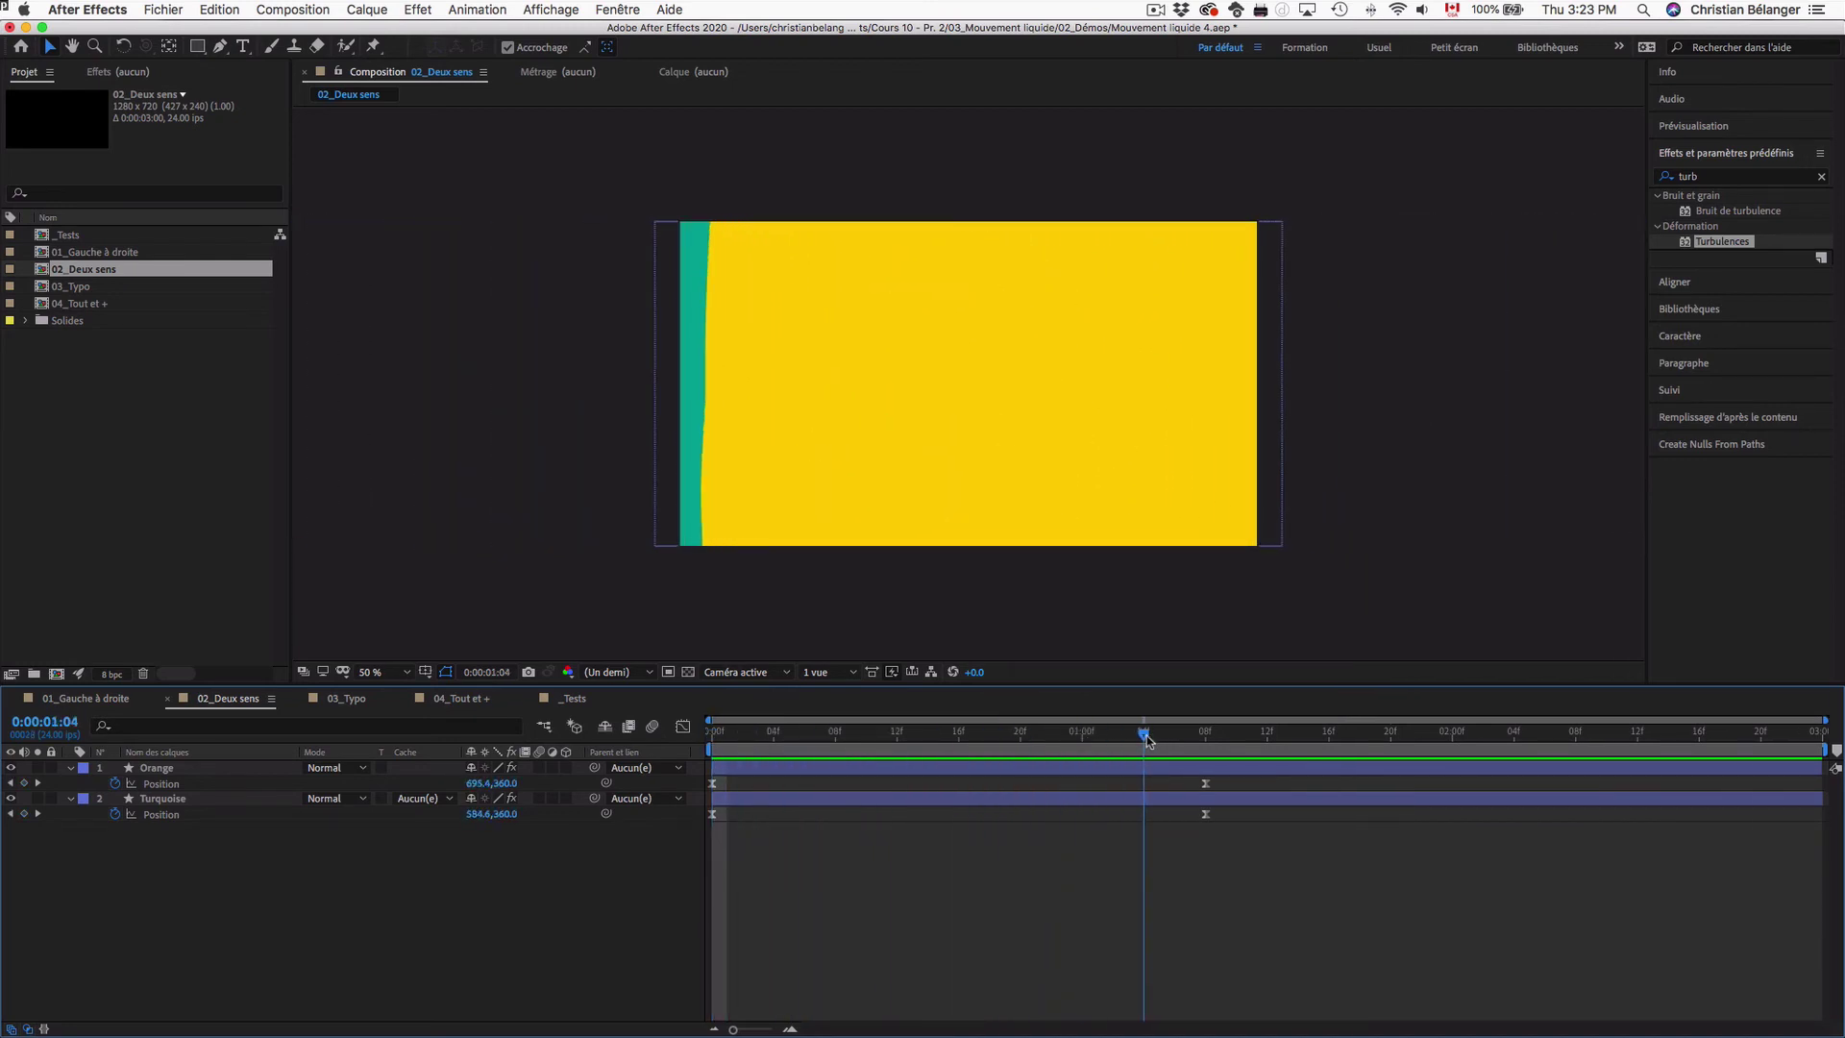
{"action": "left_click_drag", "start_coordinate": [1075, 734], "coordinate": [1220, 734]}
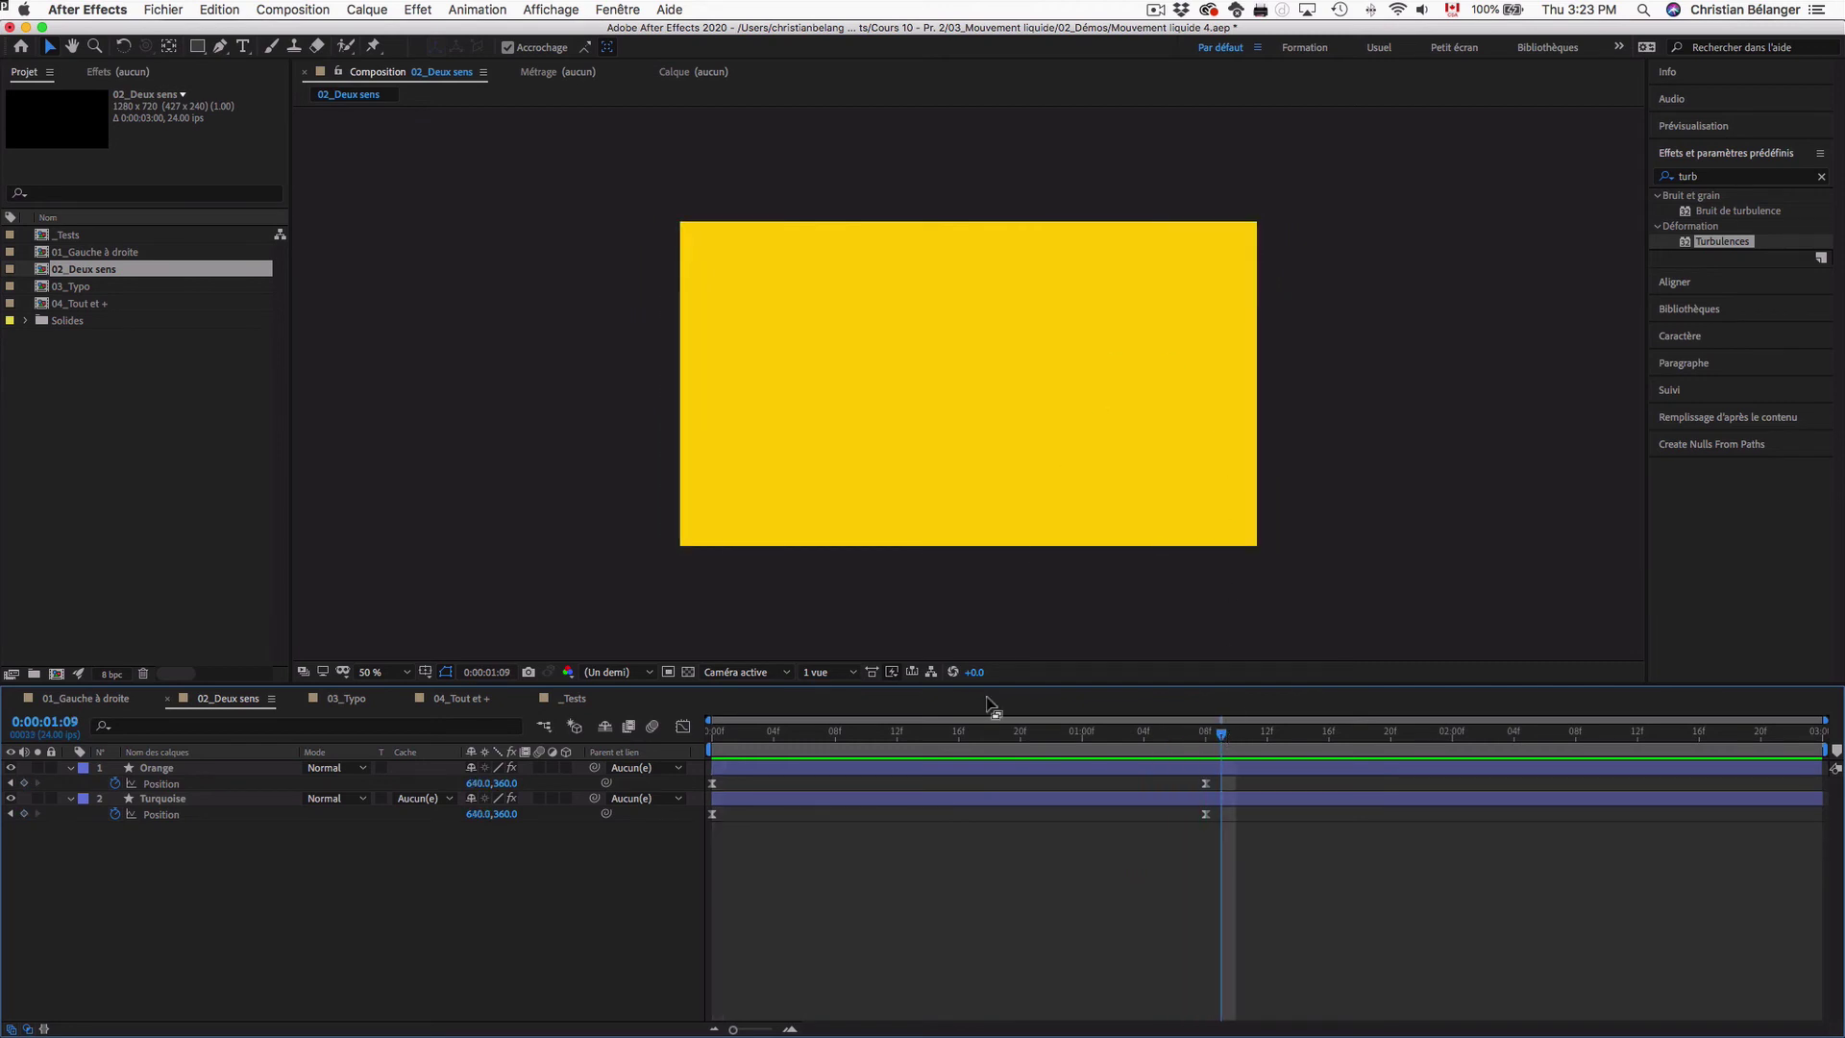
{"action": "double_click", "coordinate": [77, 287]}
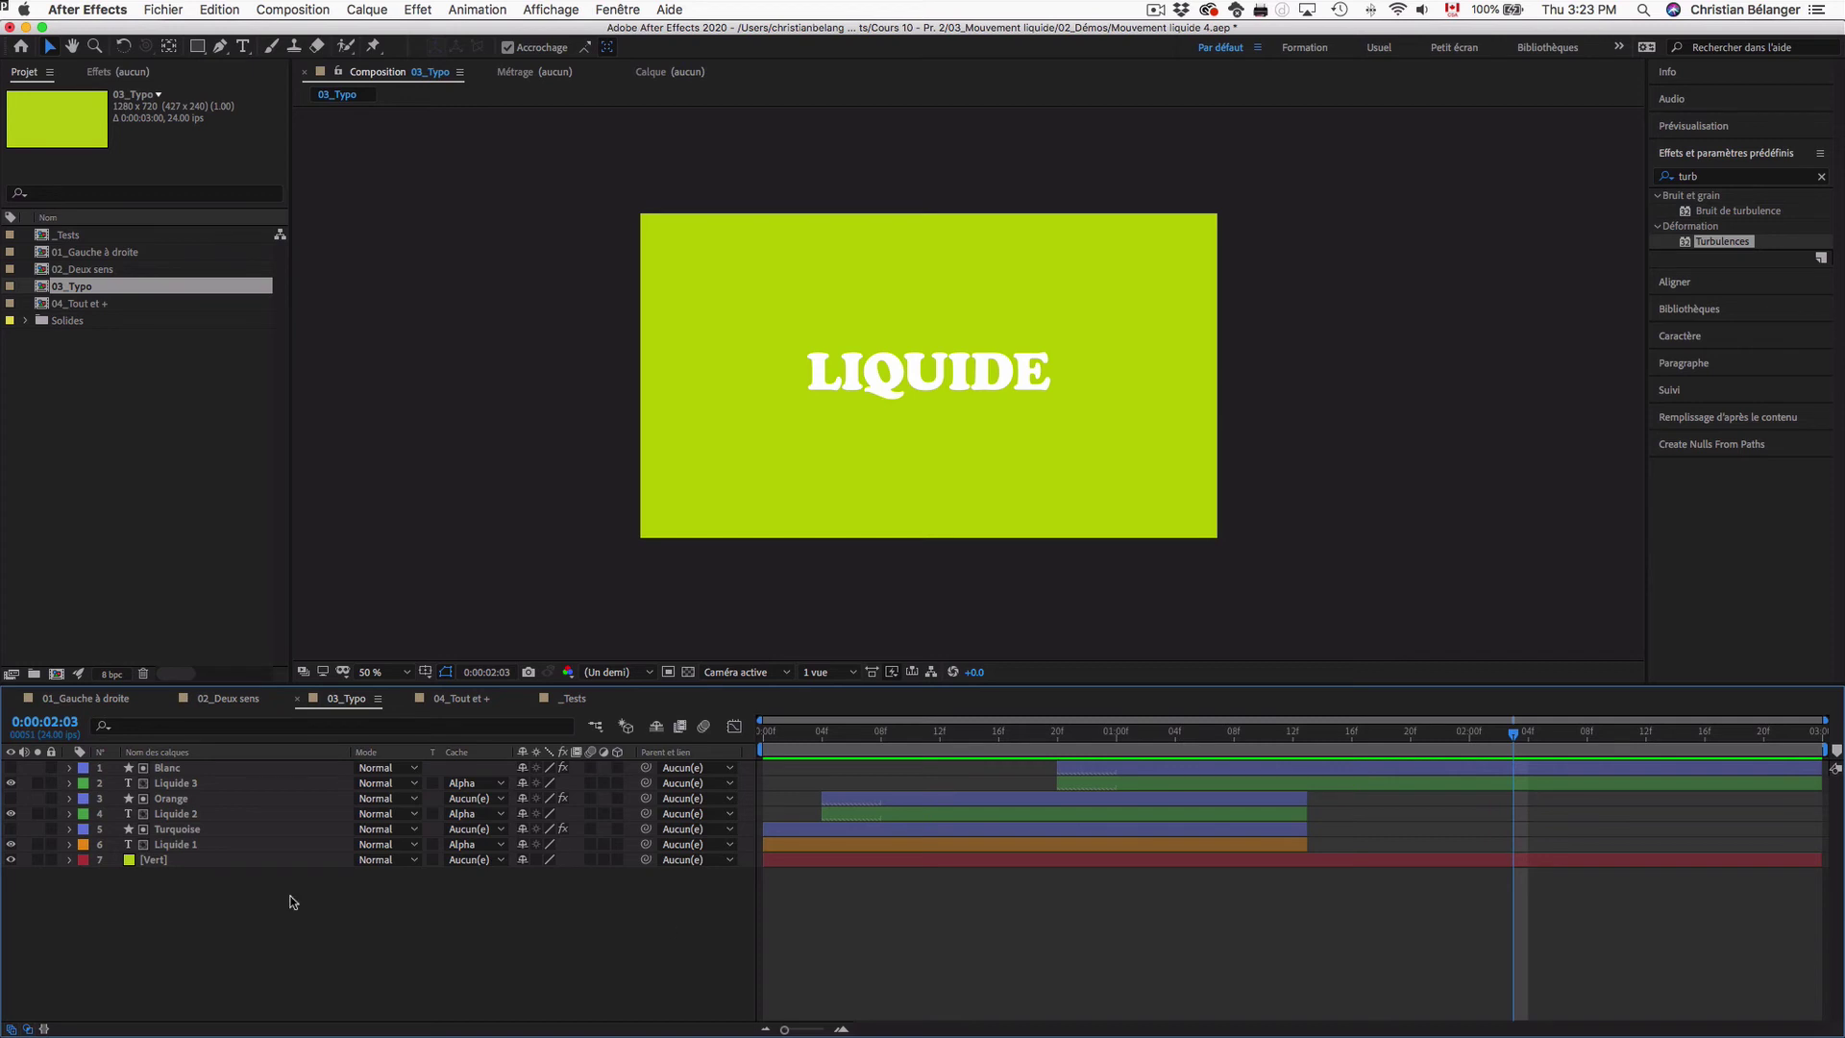
{"action": "left_click", "coordinate": [180, 829]}
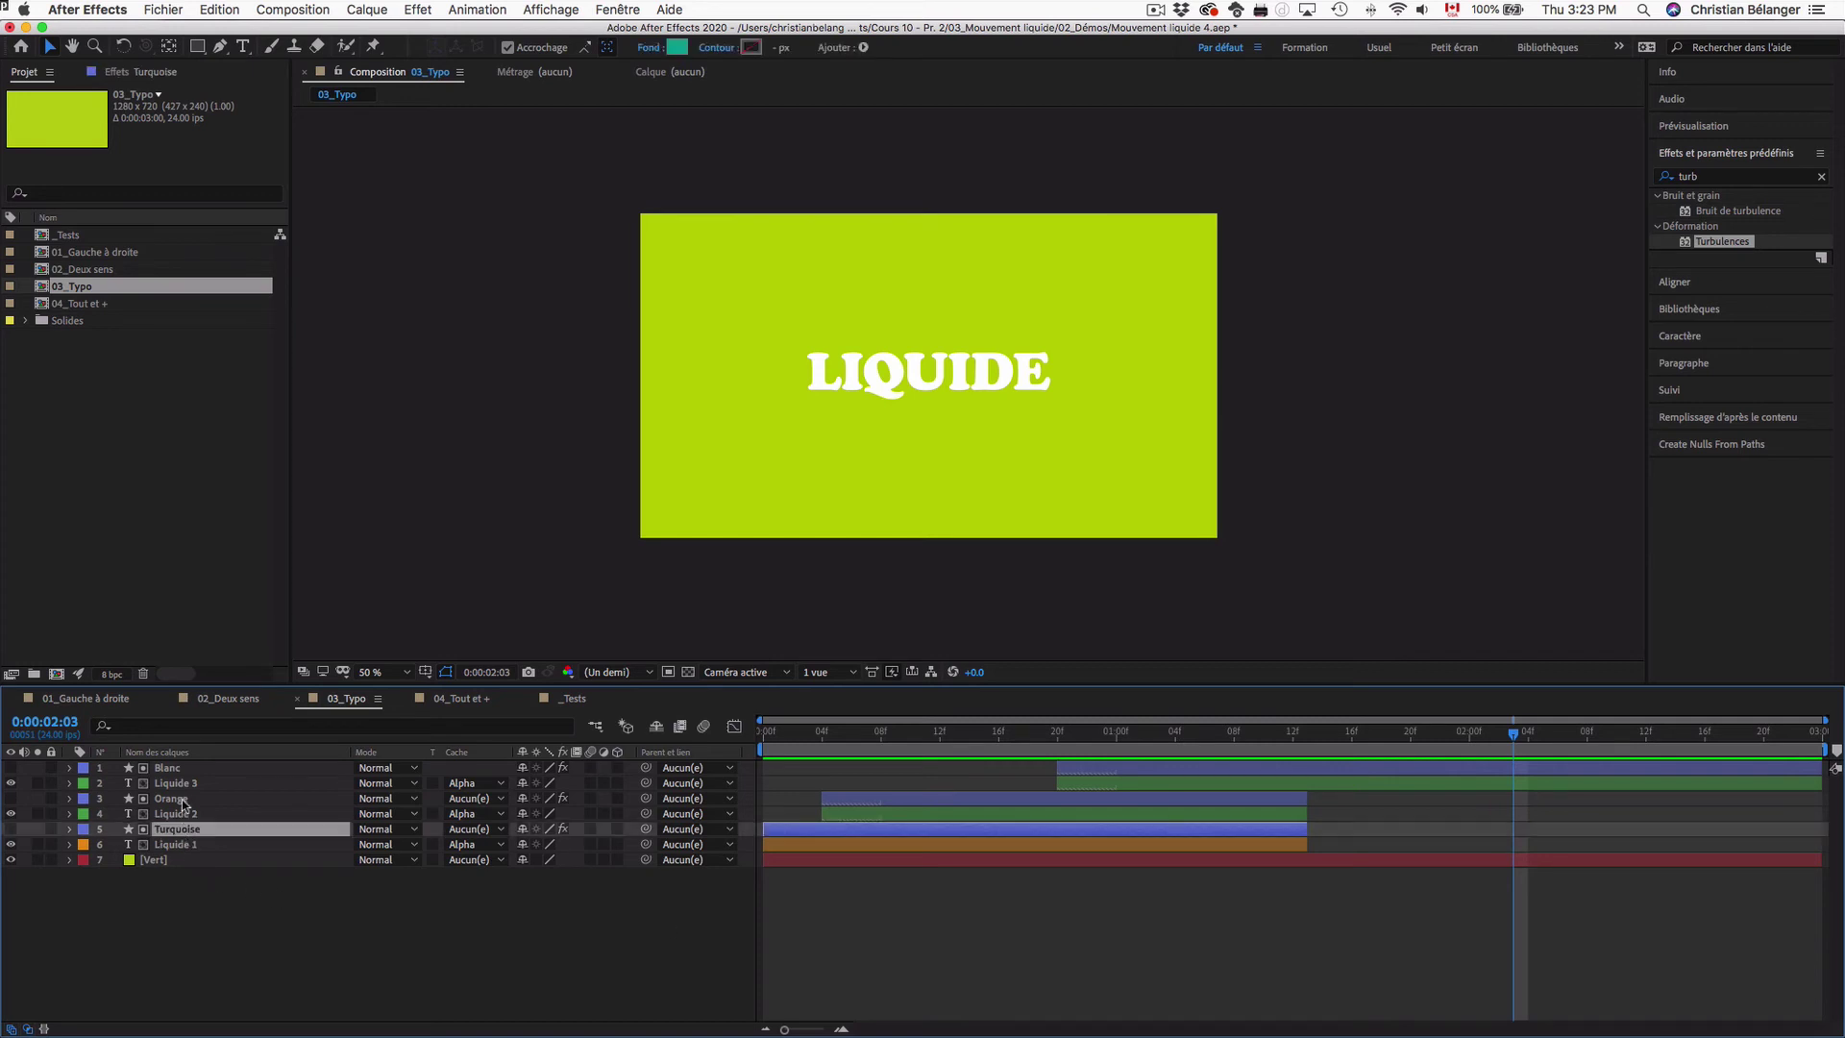
{"action": "left_click", "coordinate": [183, 800], "text": "super"}
{"action": "left_click", "coordinate": [190, 769], "text": "super"}
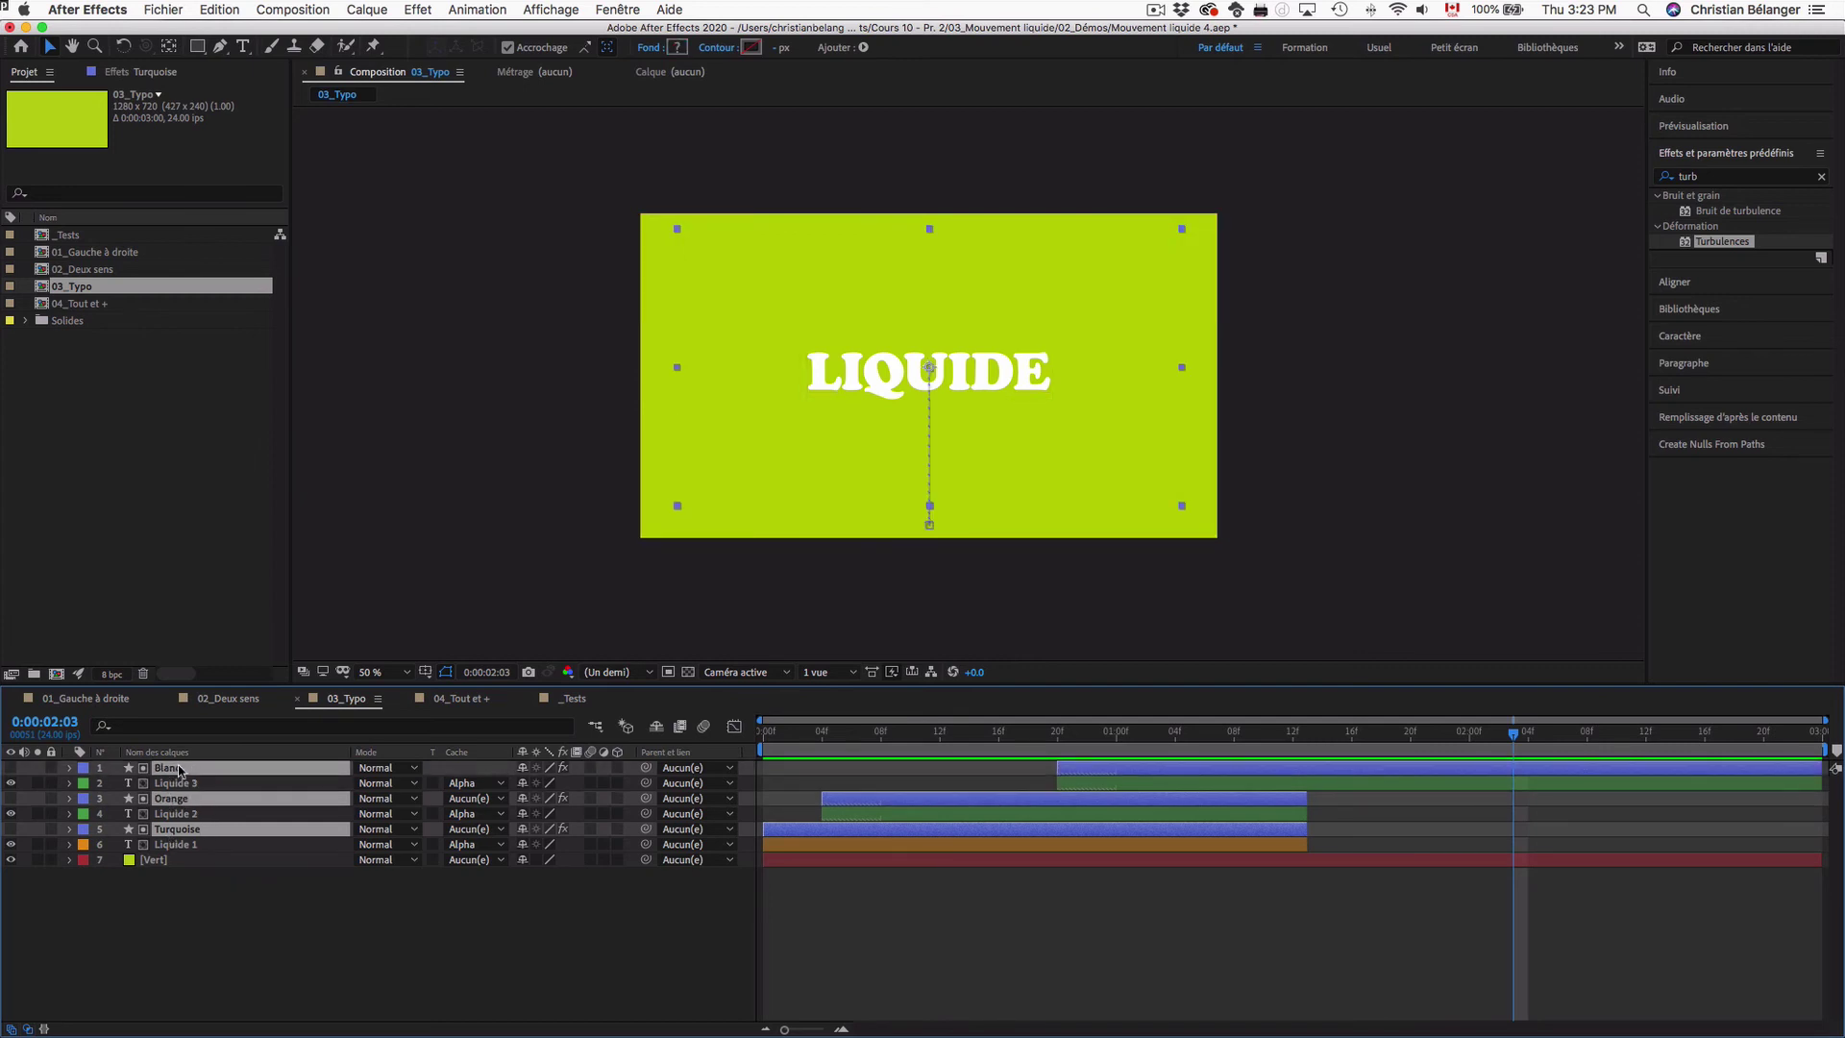
{"action": "left_click", "coordinate": [10, 829]}
{"action": "left_click", "coordinate": [11, 768]}
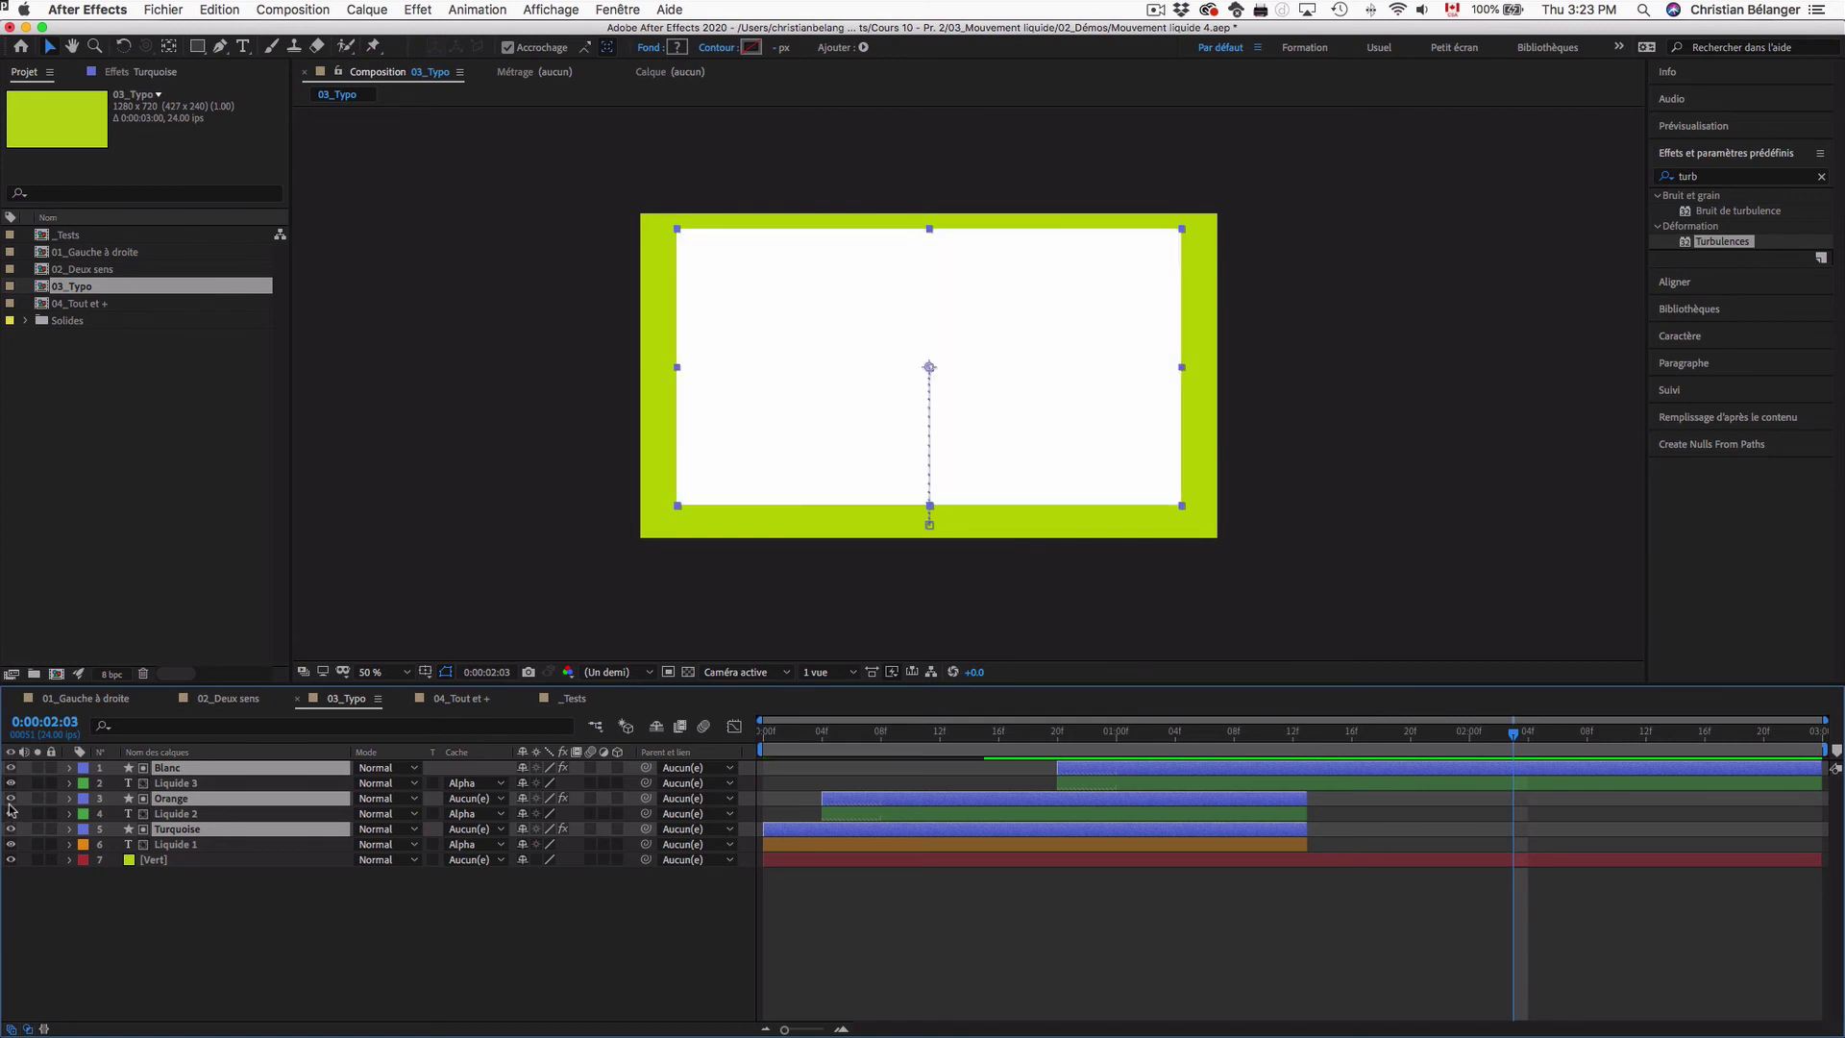
{"action": "left_click", "coordinate": [11, 799]}
{"action": "mouse_move", "coordinate": [1057, 736]}
{"action": "left_mouse_down"}
{"action": "mouse_move", "coordinate": [768, 737]}
{"action": "mouse_move", "coordinate": [1131, 740]}
{"action": "left_mouse_up"}
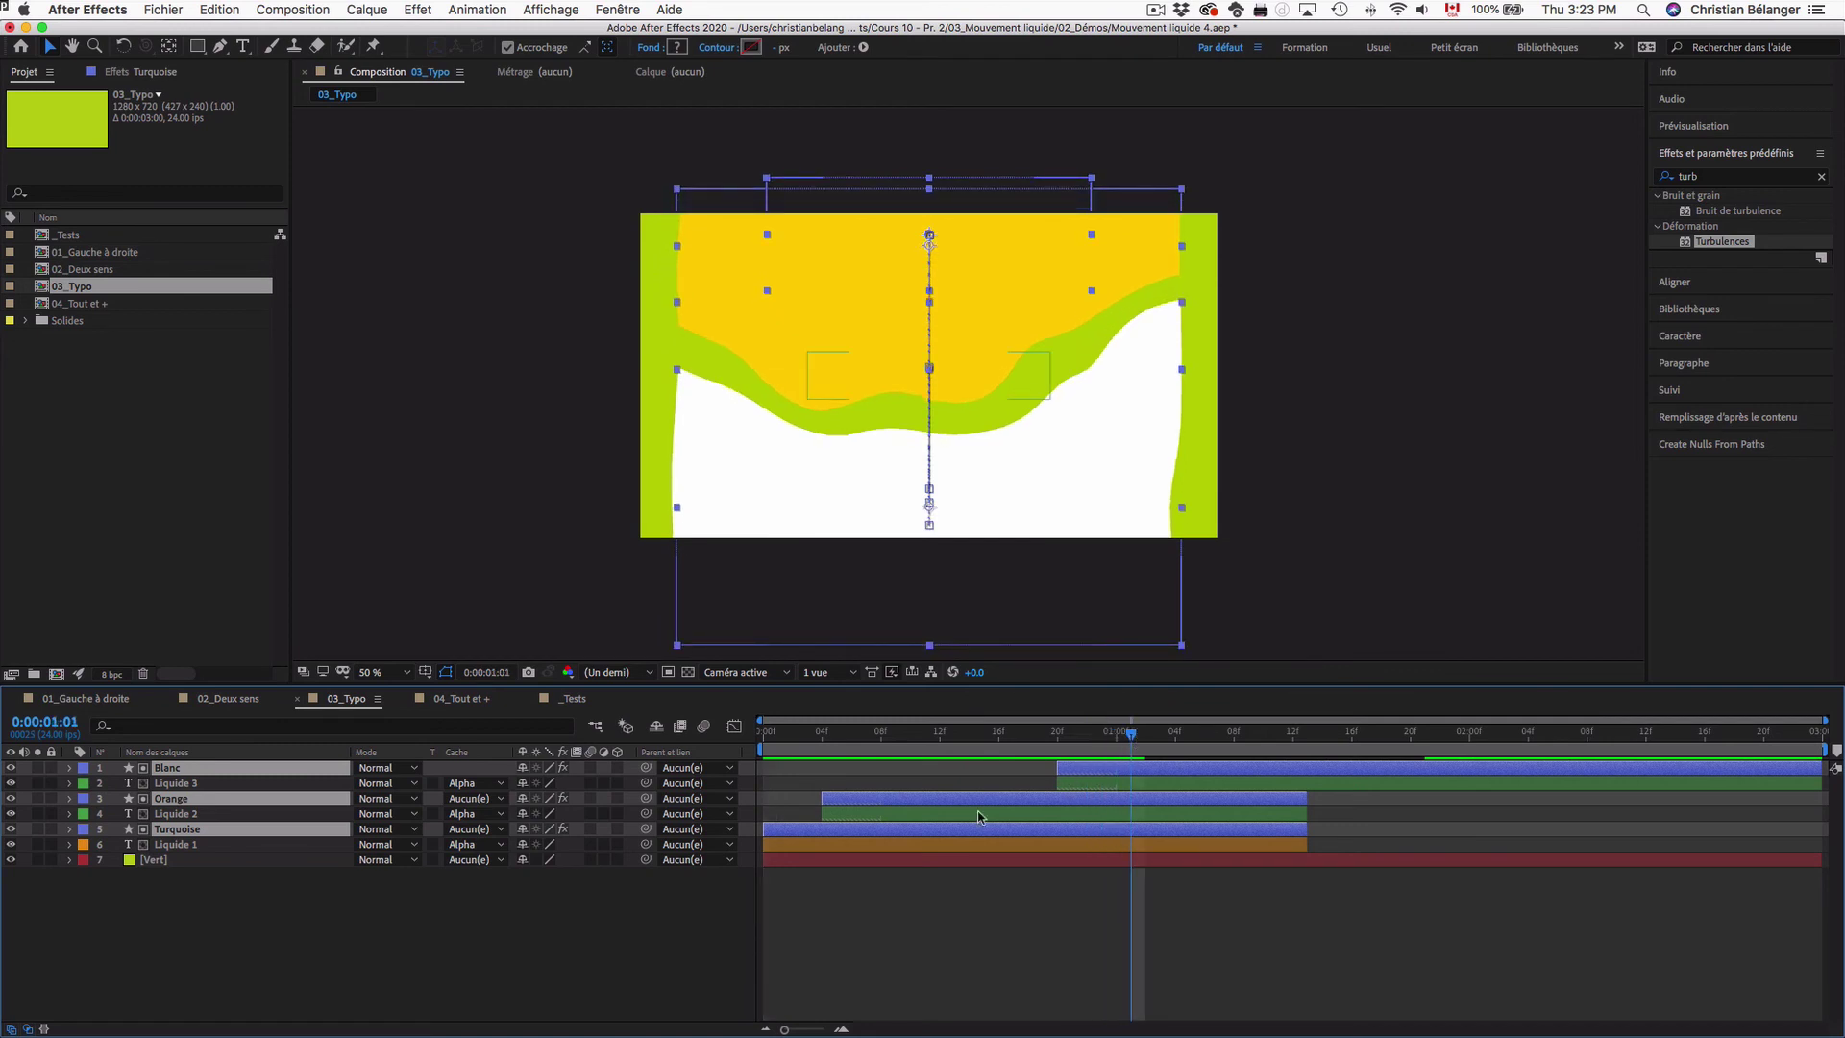
{"action": "mouse_move", "coordinate": [1131, 738]}
{"action": "left_mouse_down"}
{"action": "mouse_move", "coordinate": [1382, 738]}
{"action": "mouse_move", "coordinate": [984, 738]}
{"action": "left_mouse_up"}
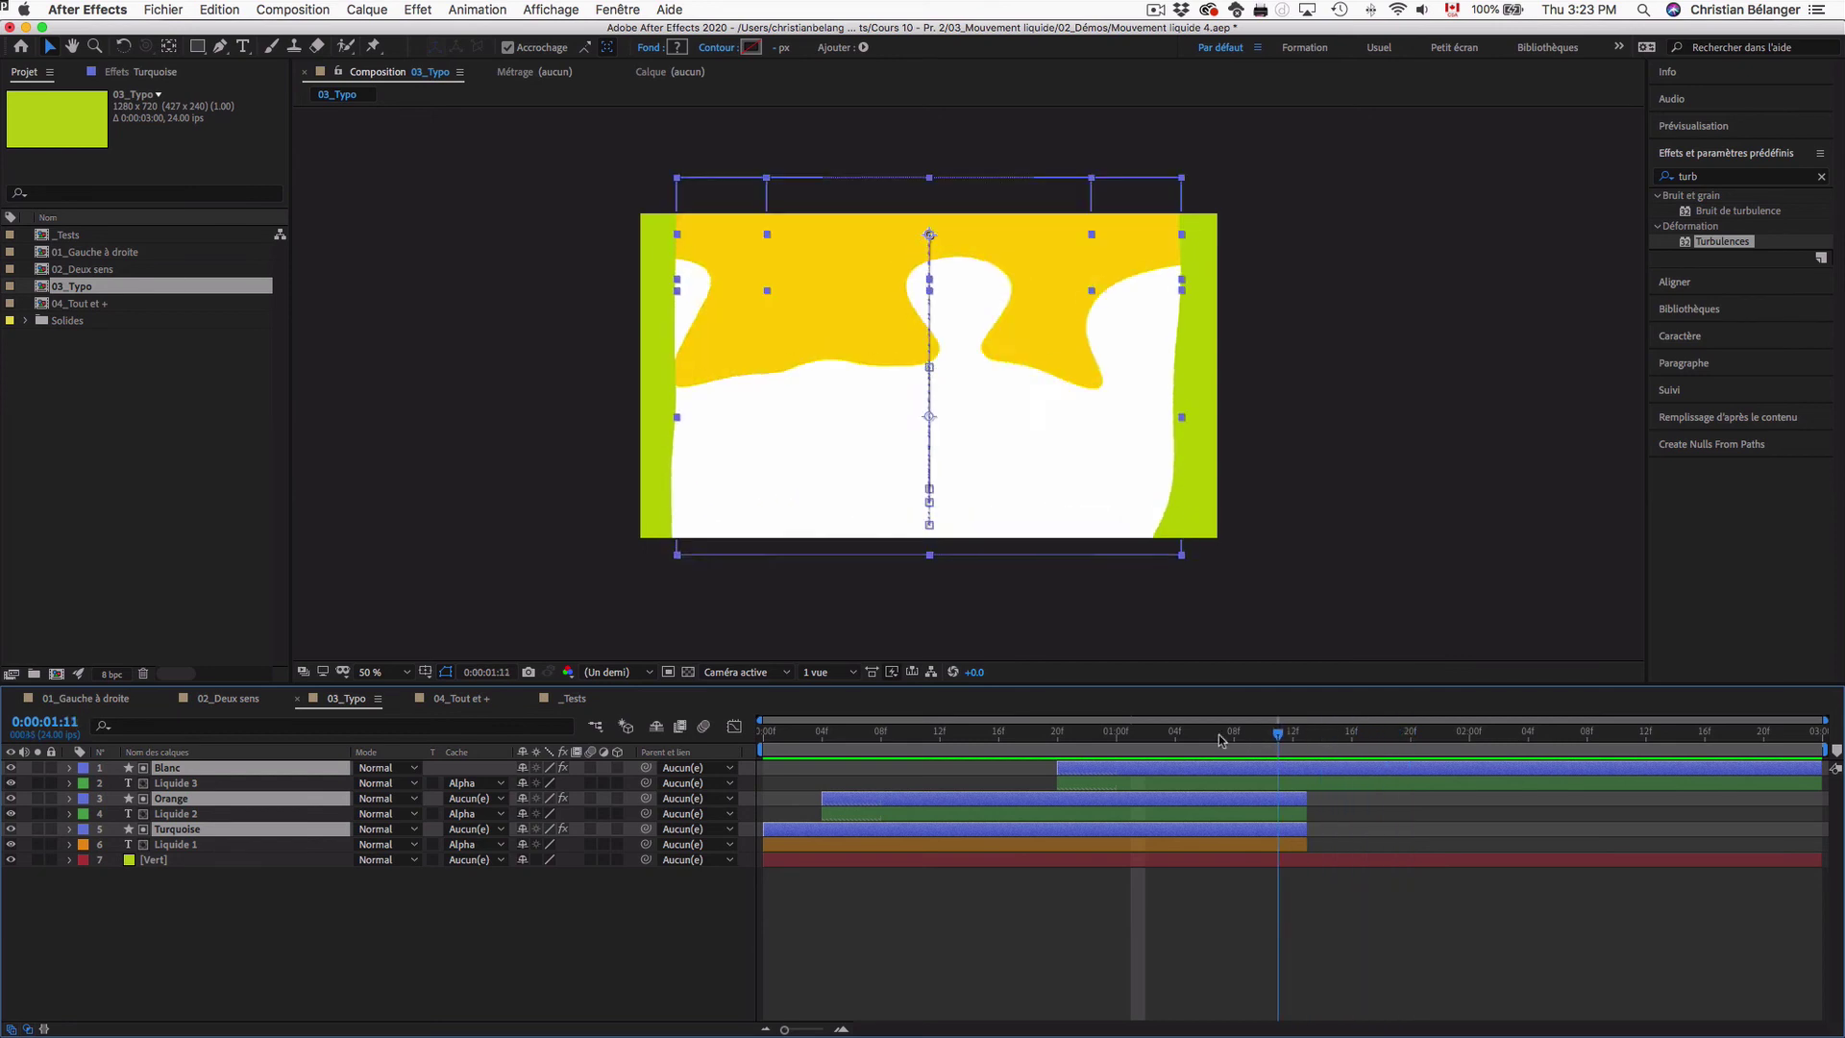
{"action": "left_click", "coordinate": [11, 829]}
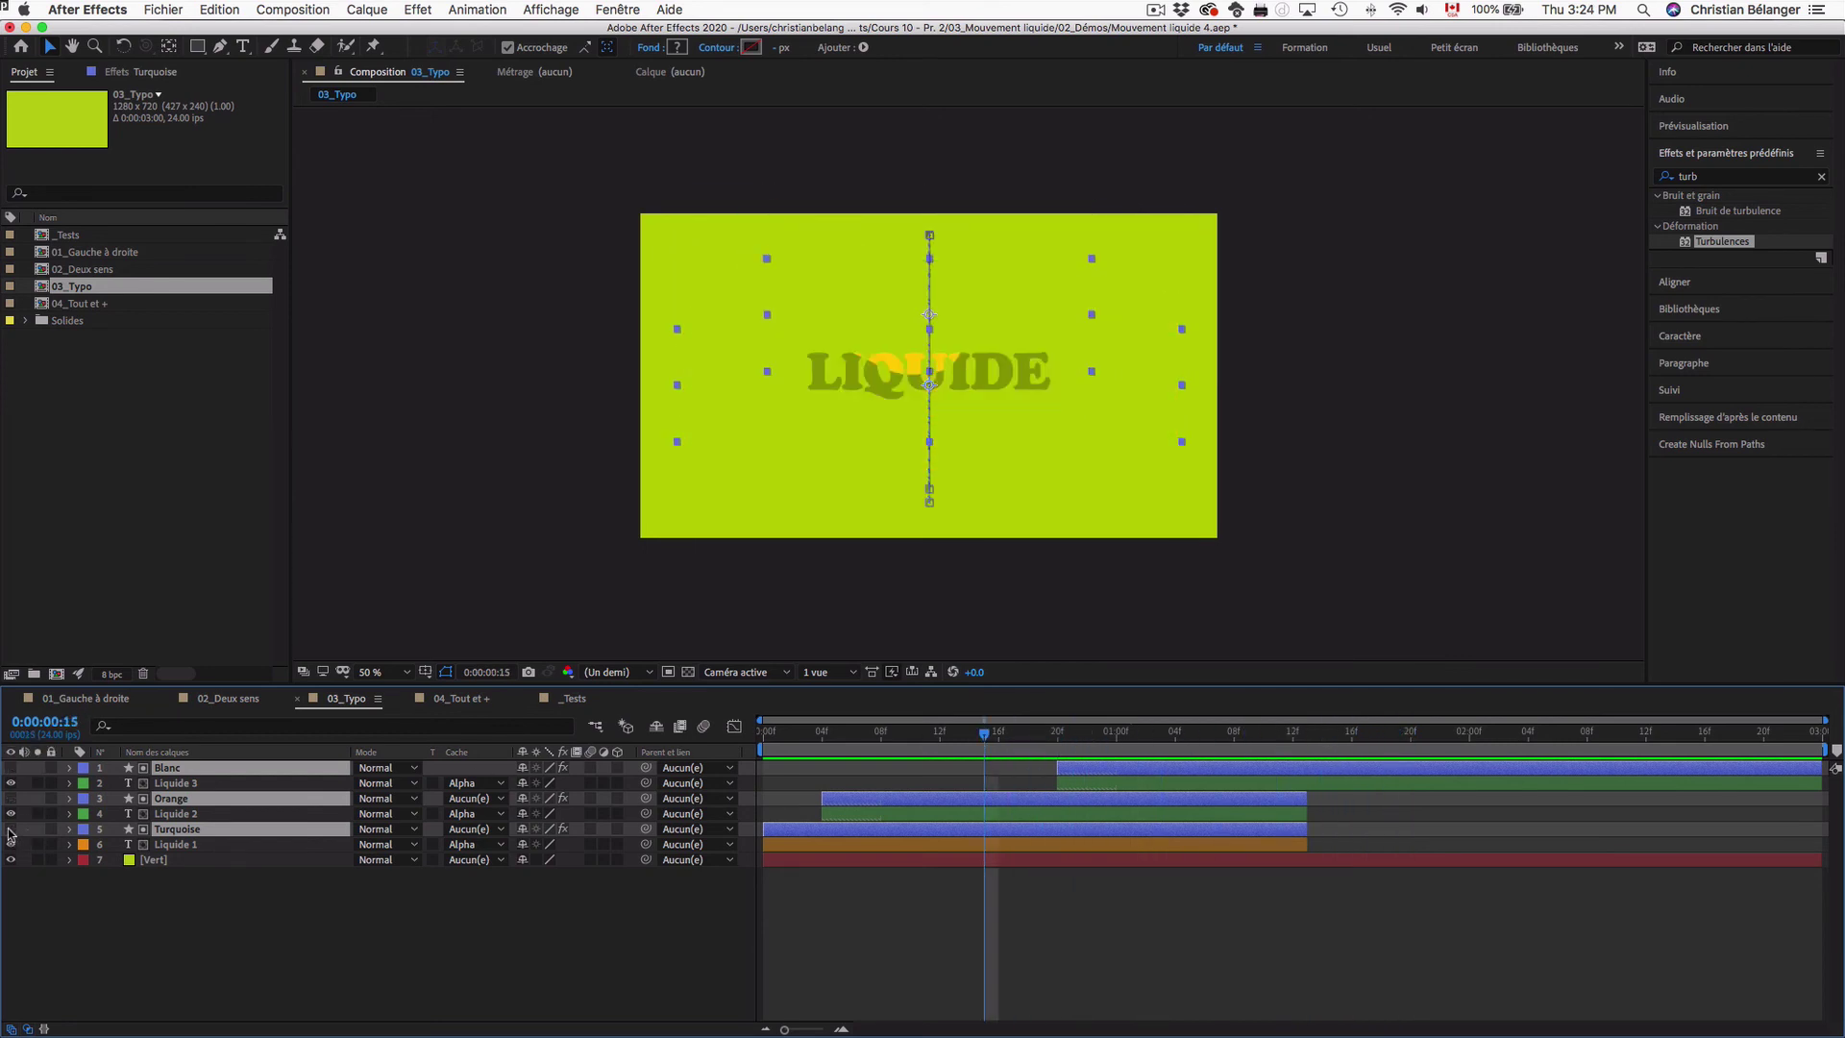
{"action": "mouse_move", "coordinate": [984, 736]}
{"action": "left_mouse_down"}
{"action": "mouse_move", "coordinate": [925, 737]}
{"action": "mouse_move", "coordinate": [1028, 735]}
{"action": "left_mouse_up"}
{"action": "left_click", "coordinate": [192, 846]}
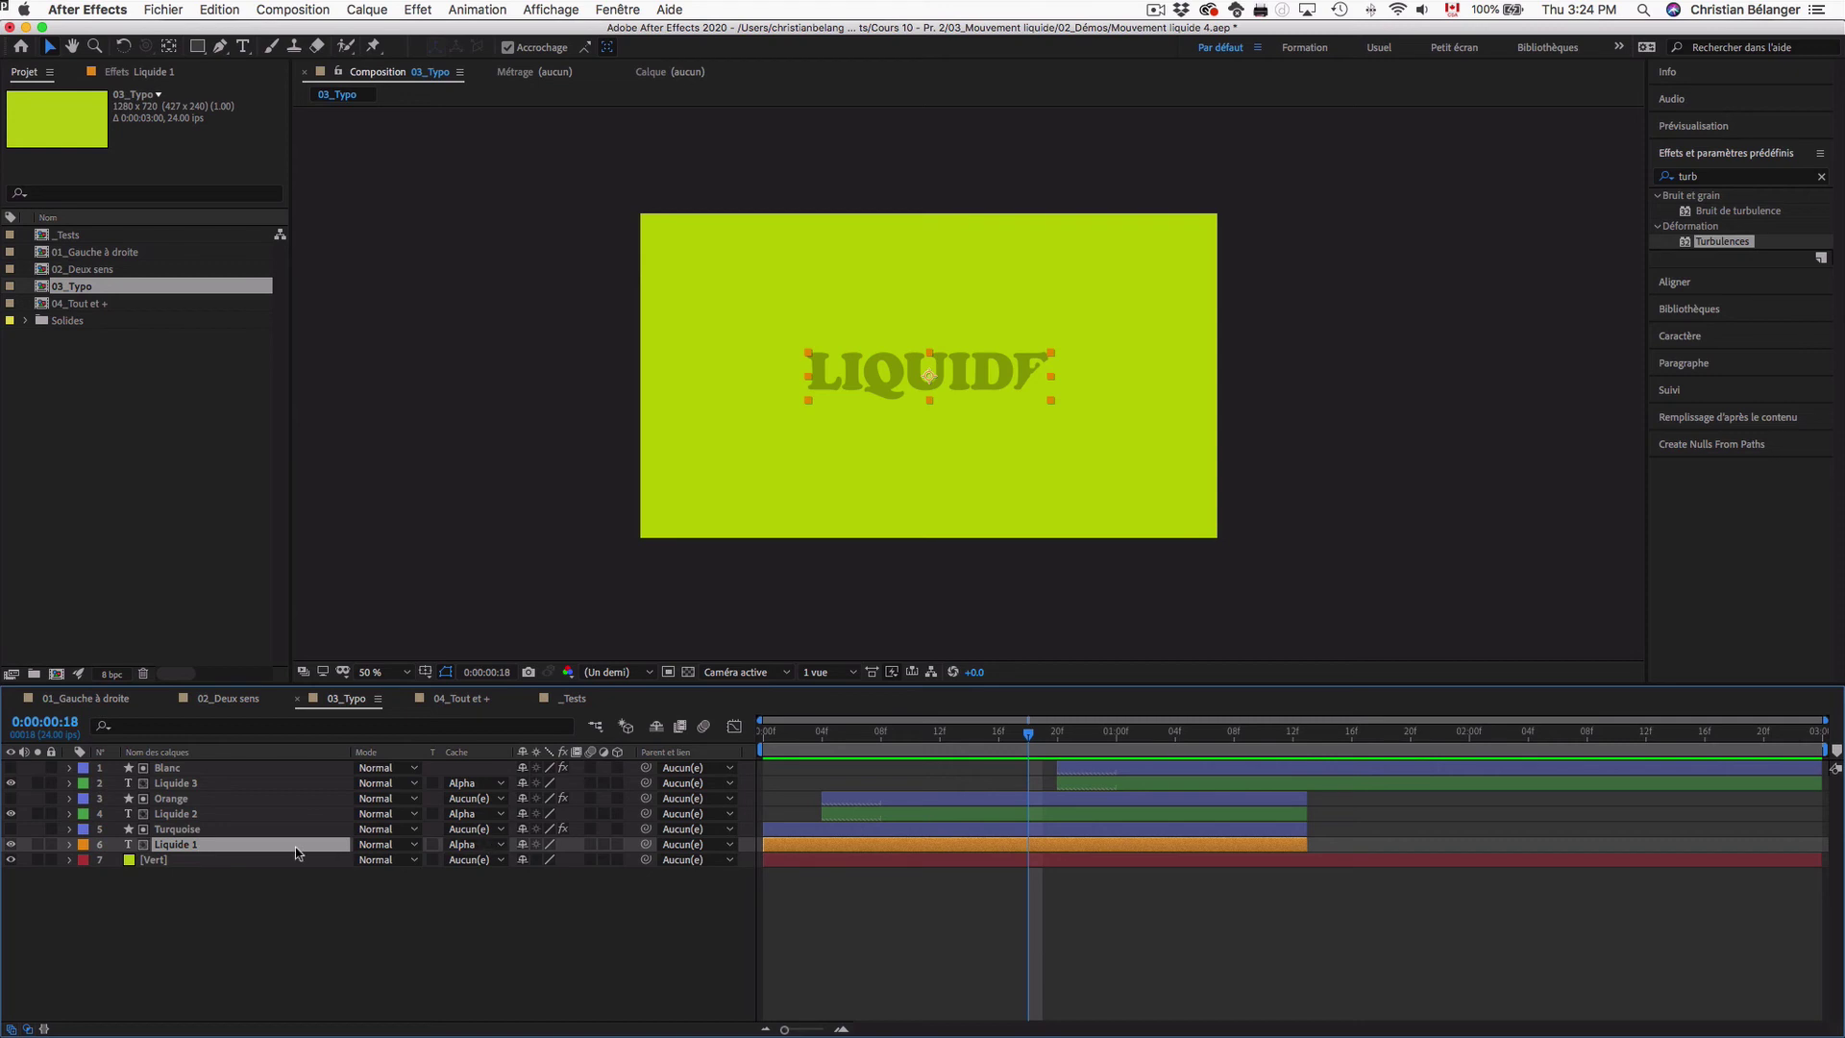
{"action": "left_click", "coordinate": [192, 832]}
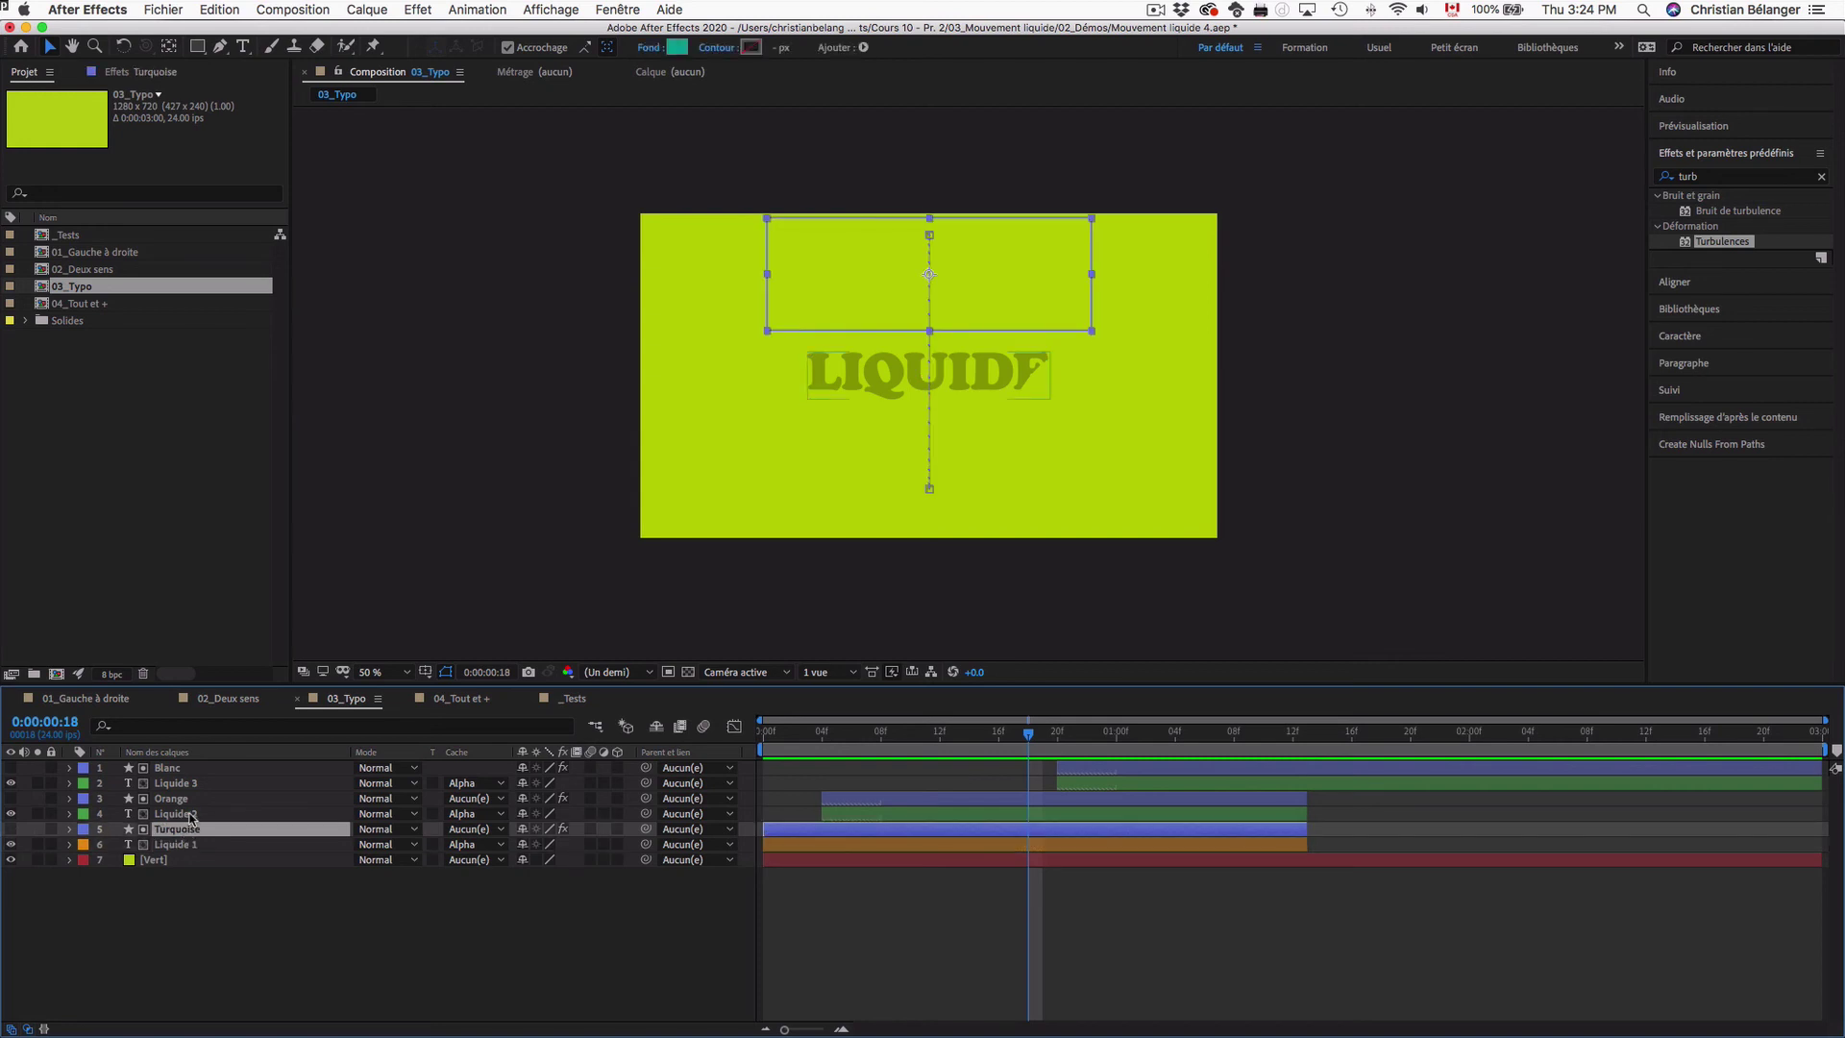
{"action": "left_click", "coordinate": [192, 814]}
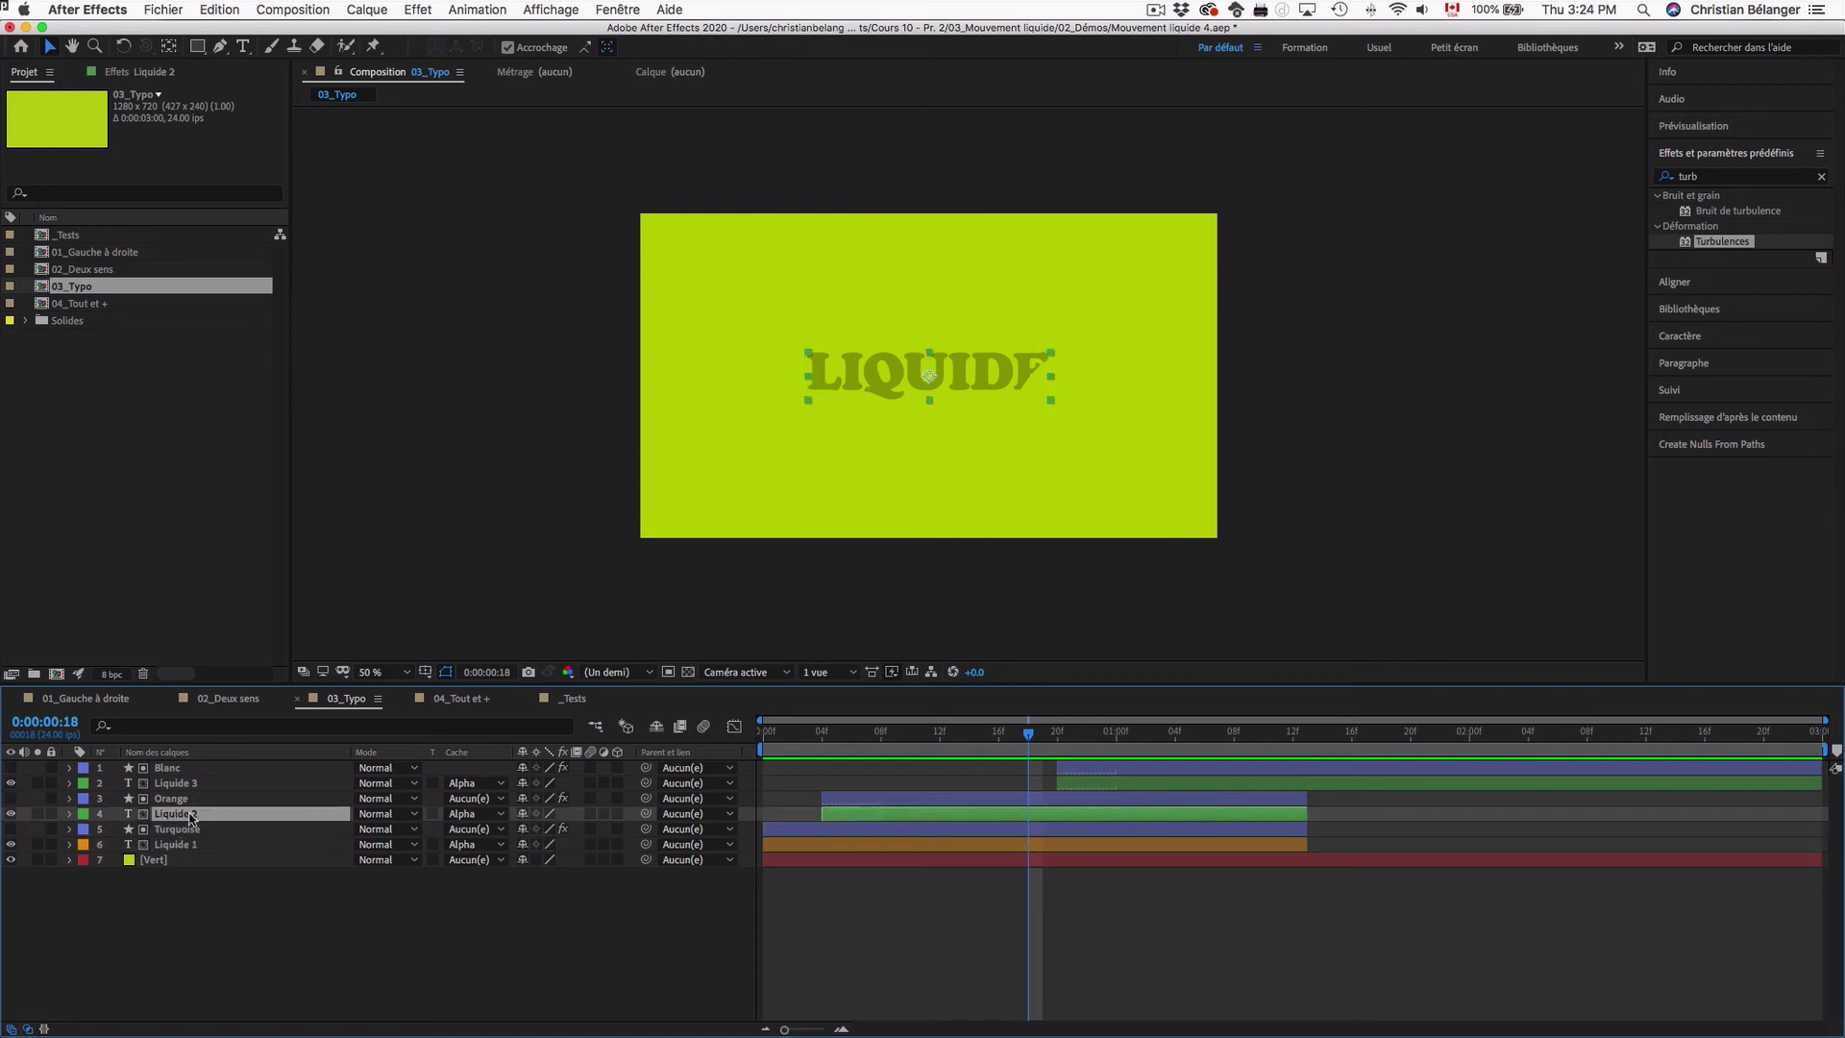
{"action": "left_click", "coordinate": [183, 800]}
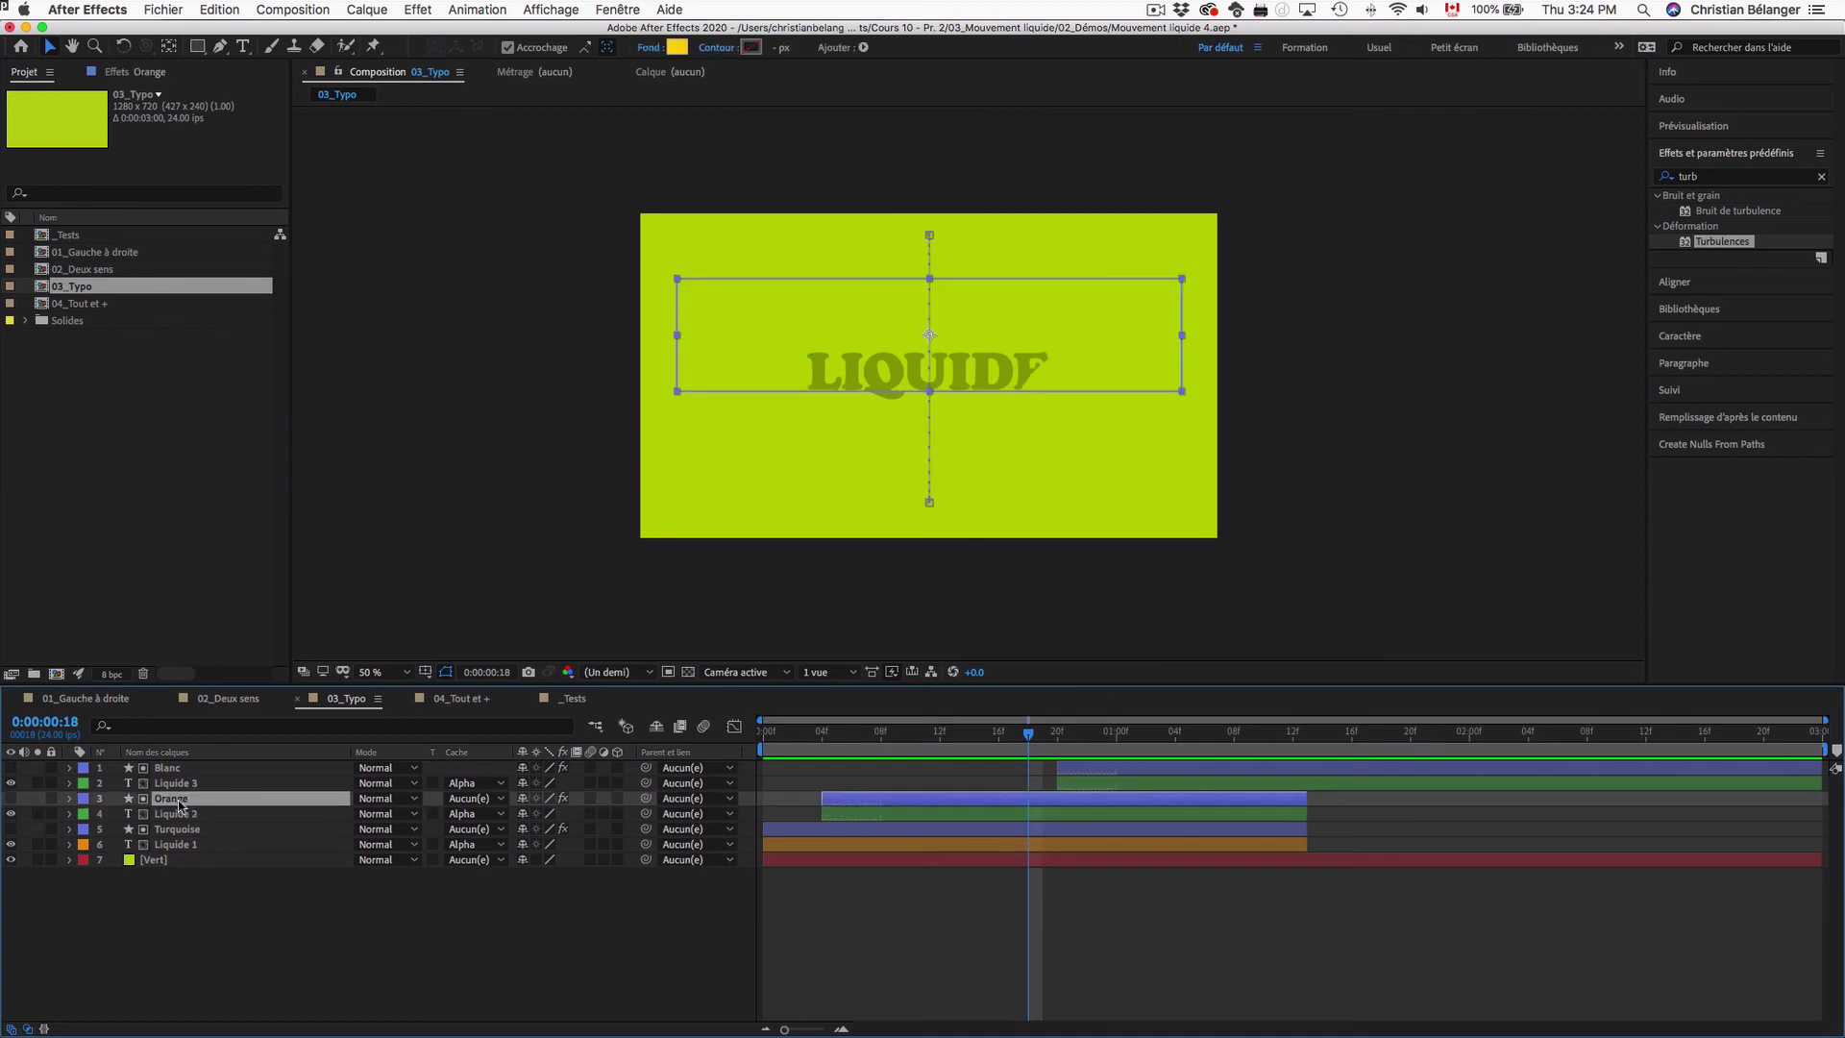
{"action": "left_click", "coordinate": [189, 783]}
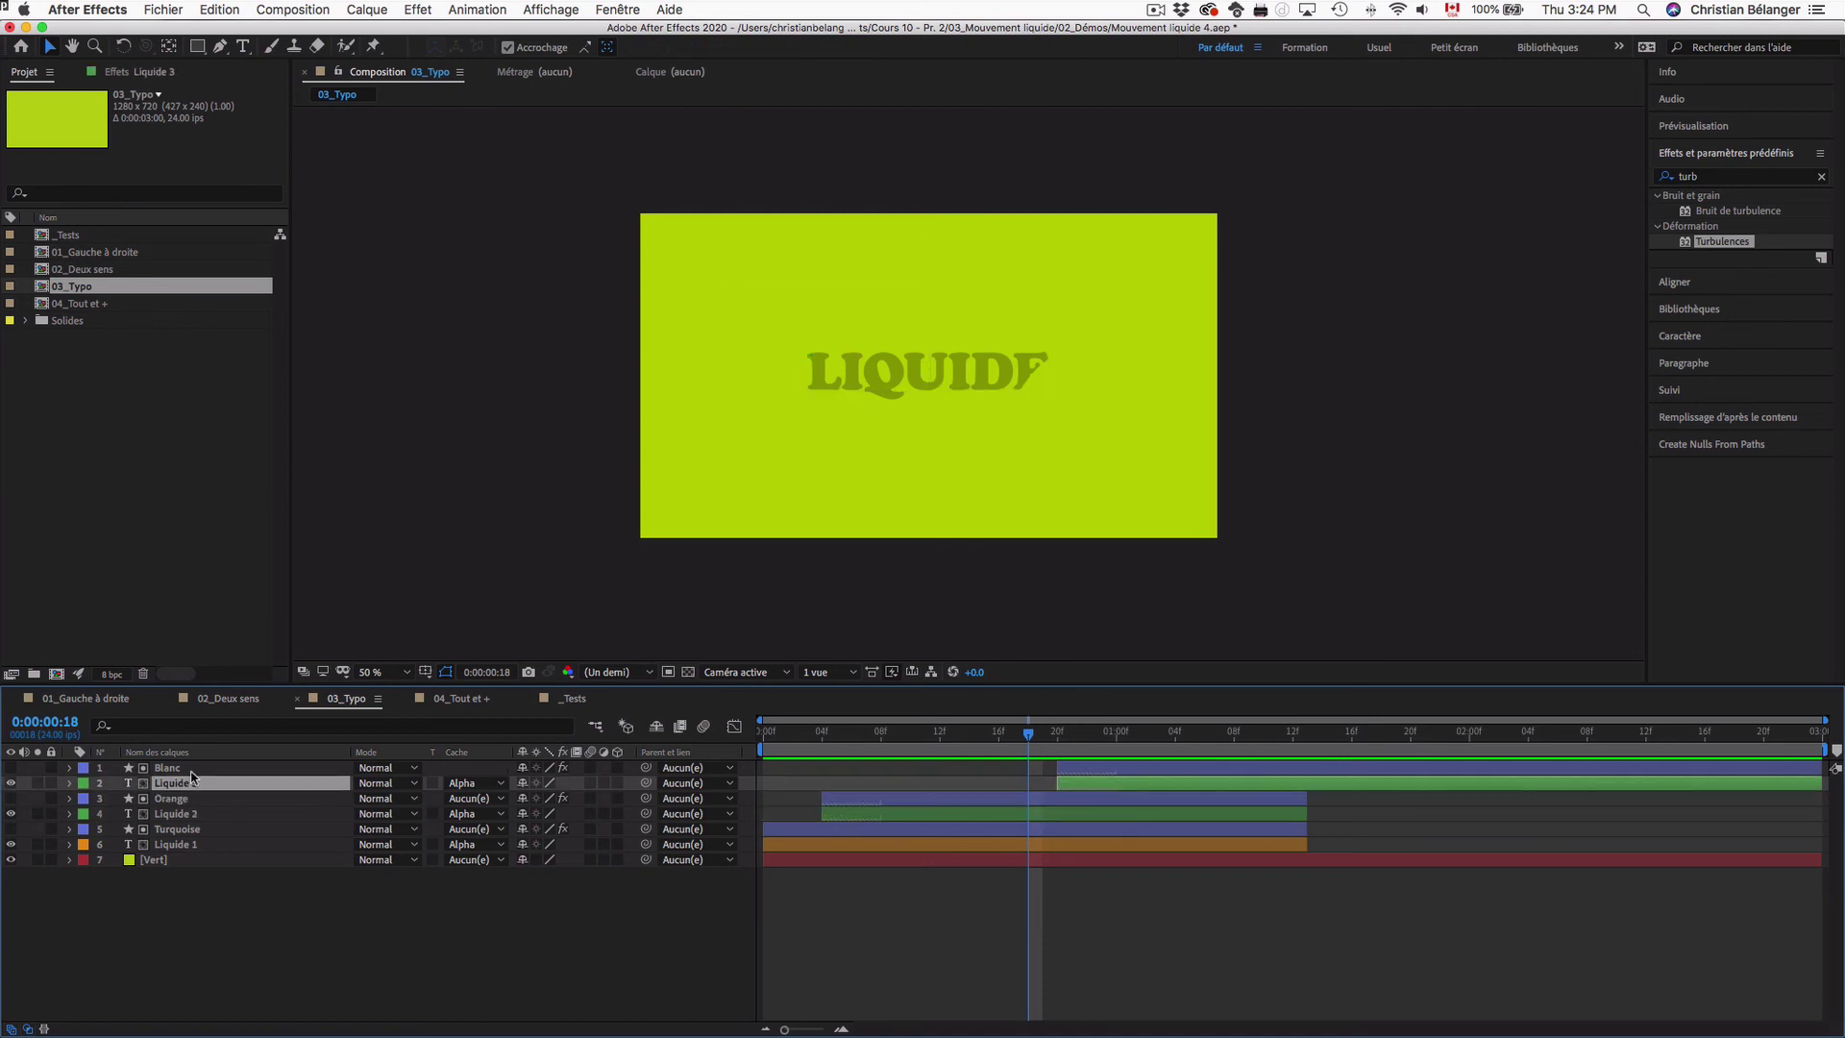
{"action": "left_click", "coordinate": [193, 769]}
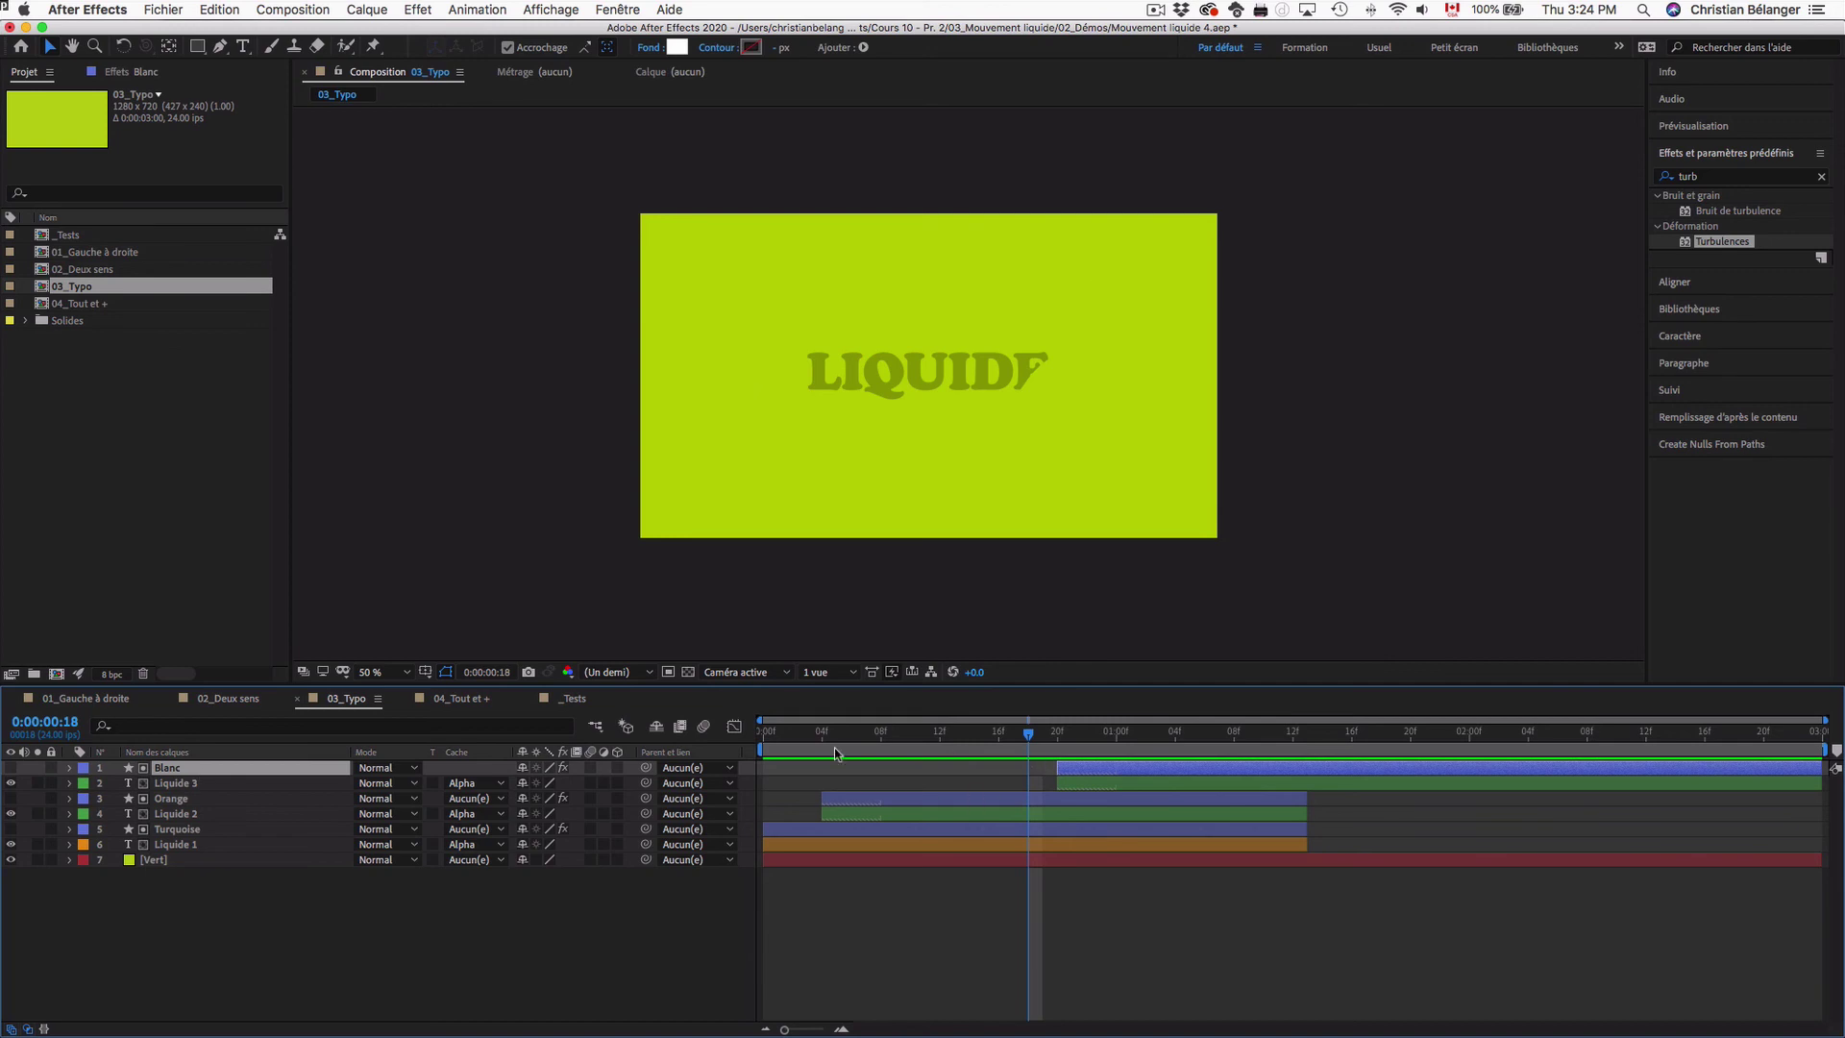
{"action": "left_click_drag", "start_coordinate": [803, 733], "coordinate": [740, 734]}
{"action": "key", "text": "space"}
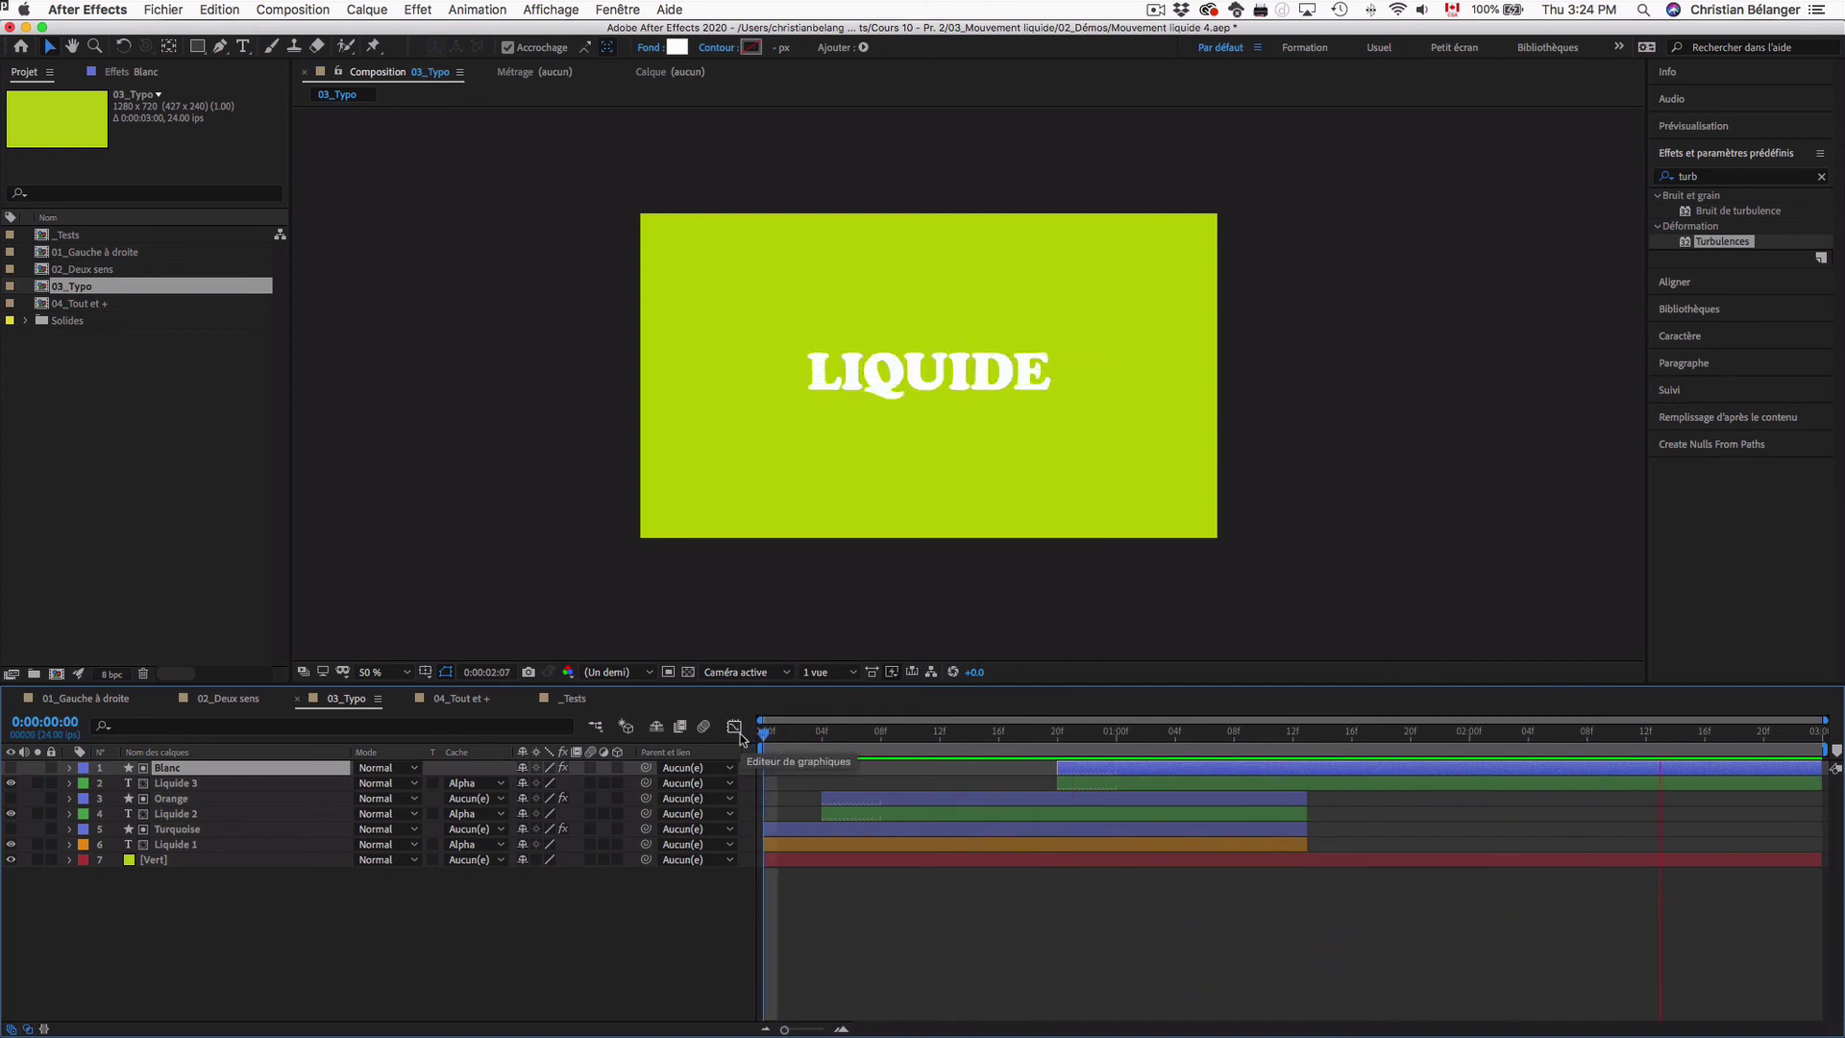
{"action": "key", "text": "space"}
Open the 04_Tout et + composition and play a brief preview
{"action": "double_click", "coordinate": [109, 306]}
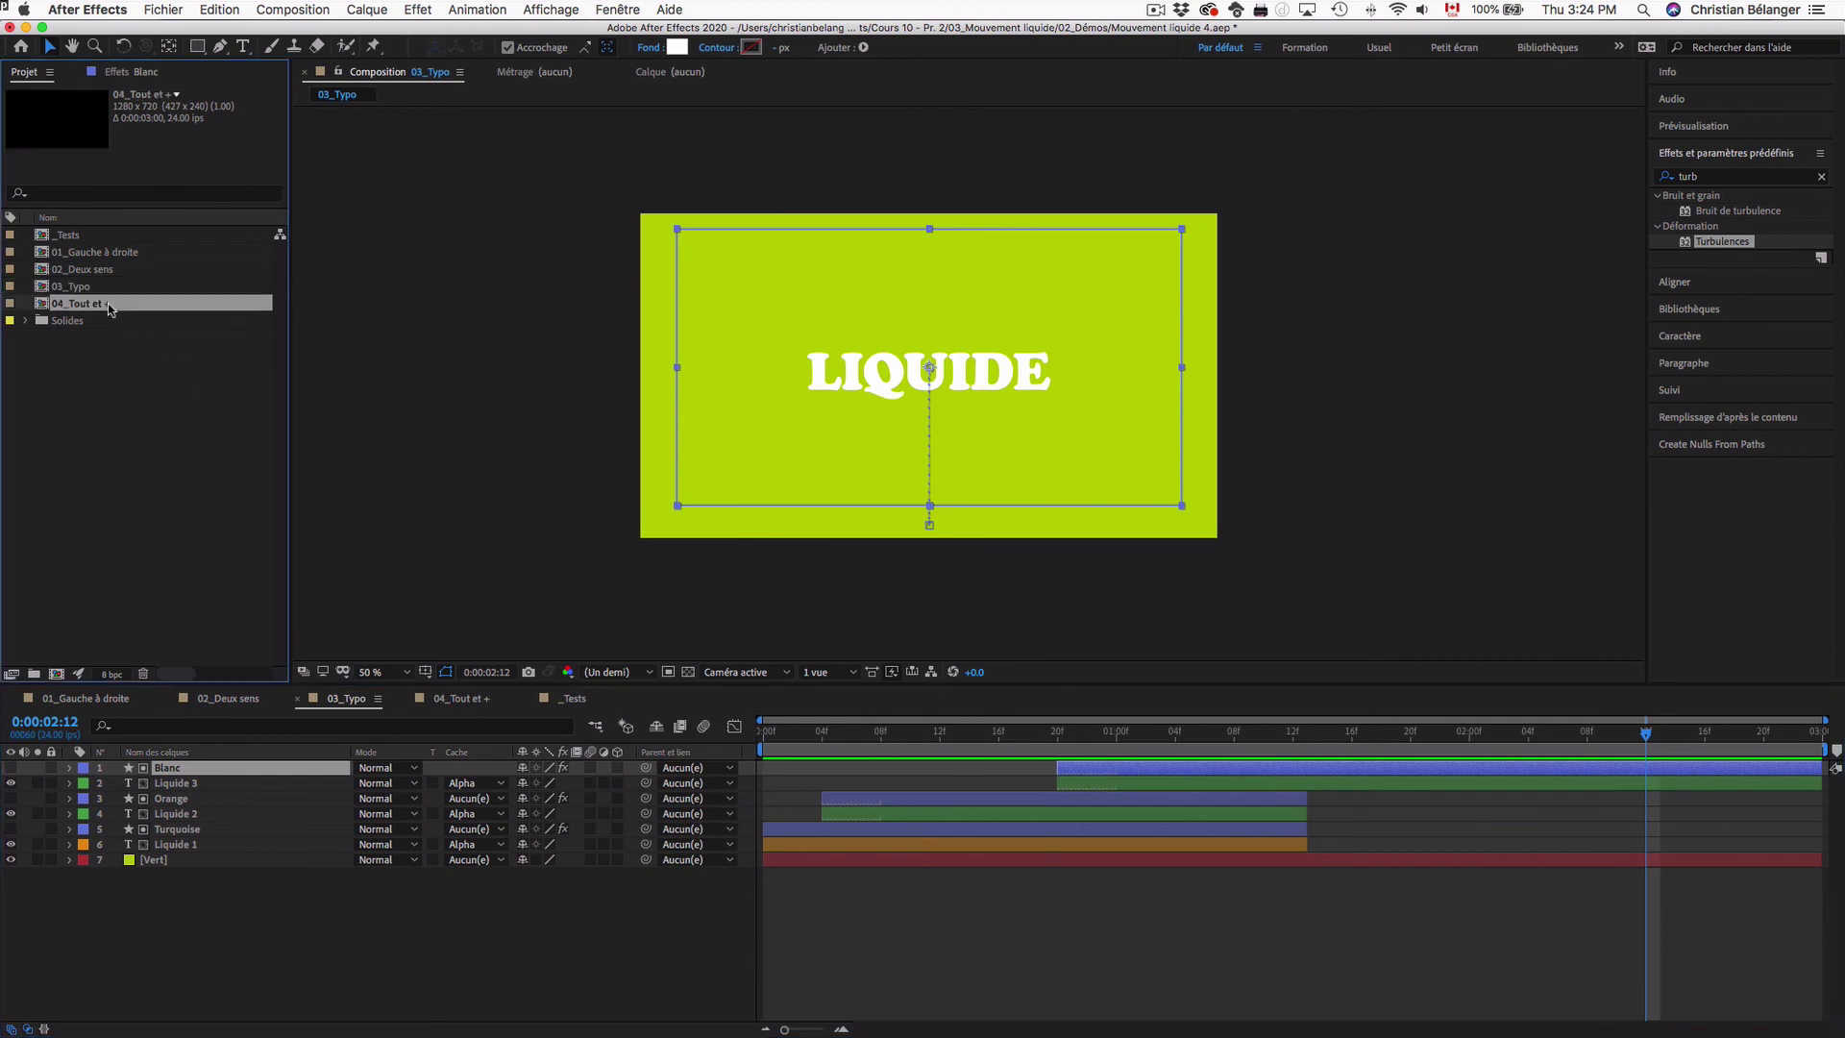
{"action": "key", "text": "space"}
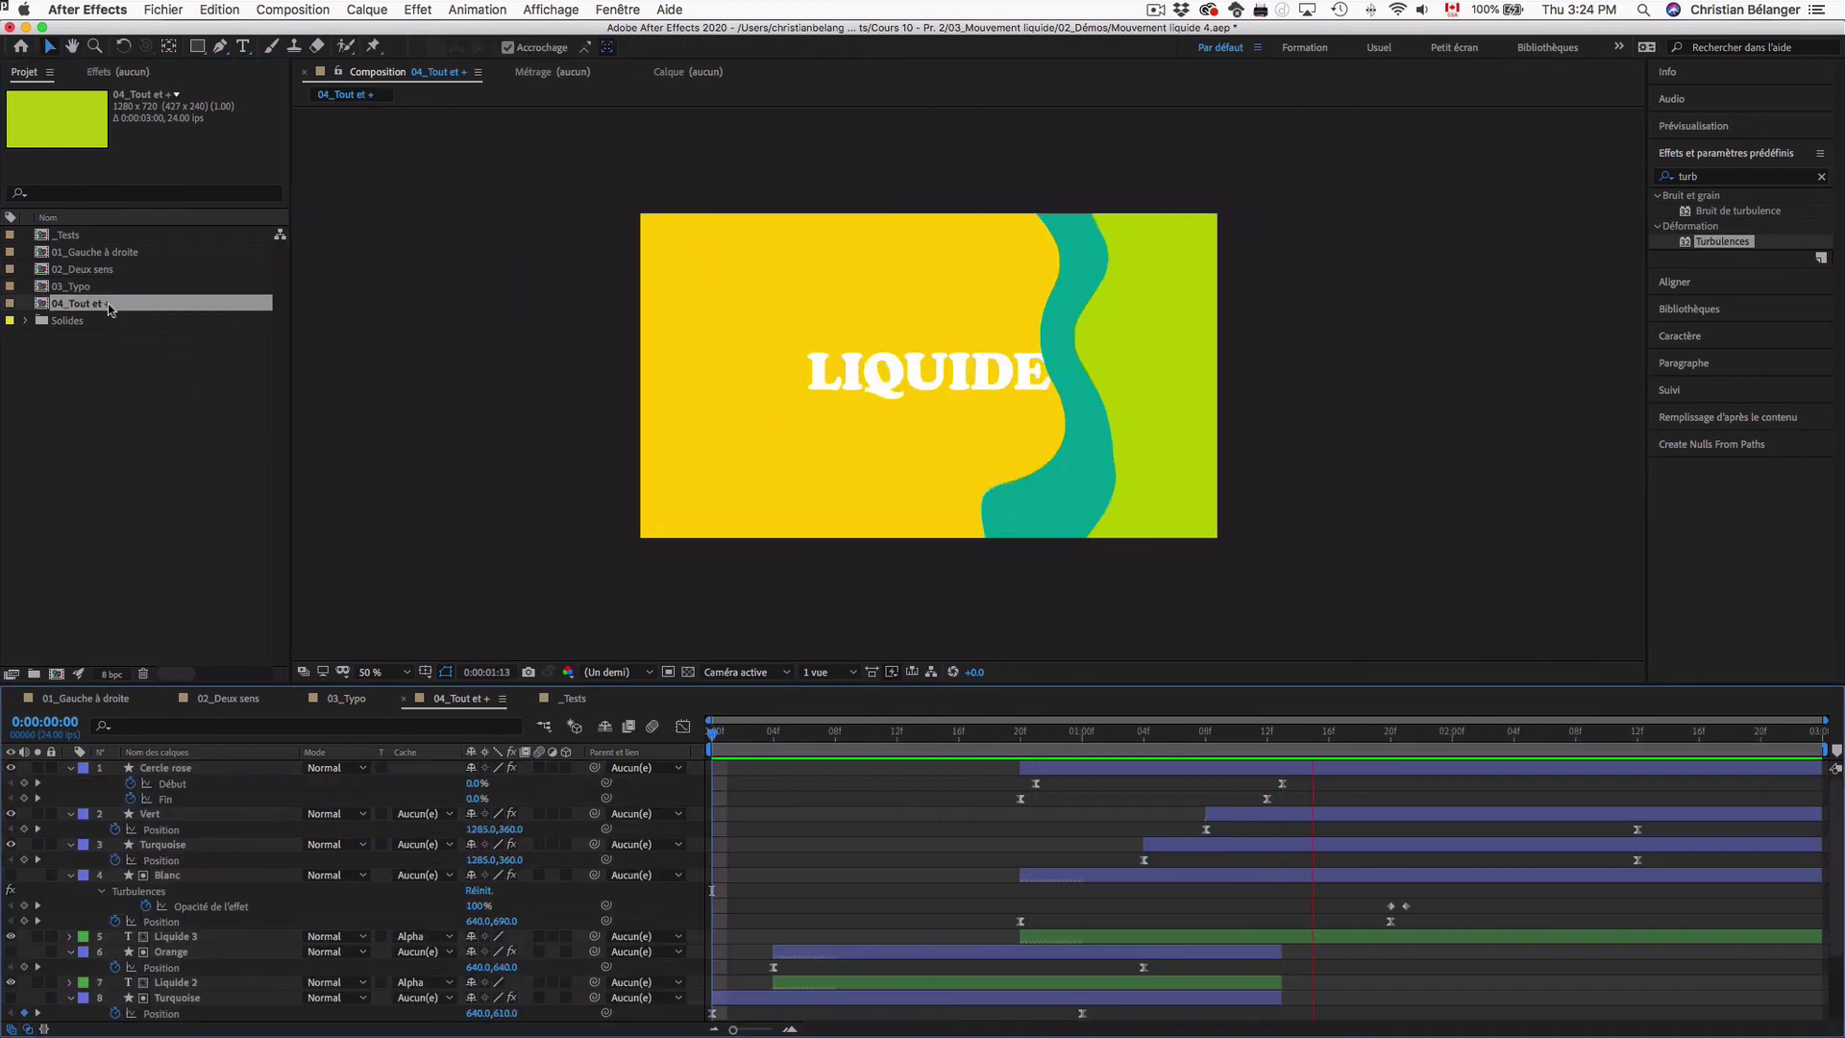
{"action": "key", "text": "space"}
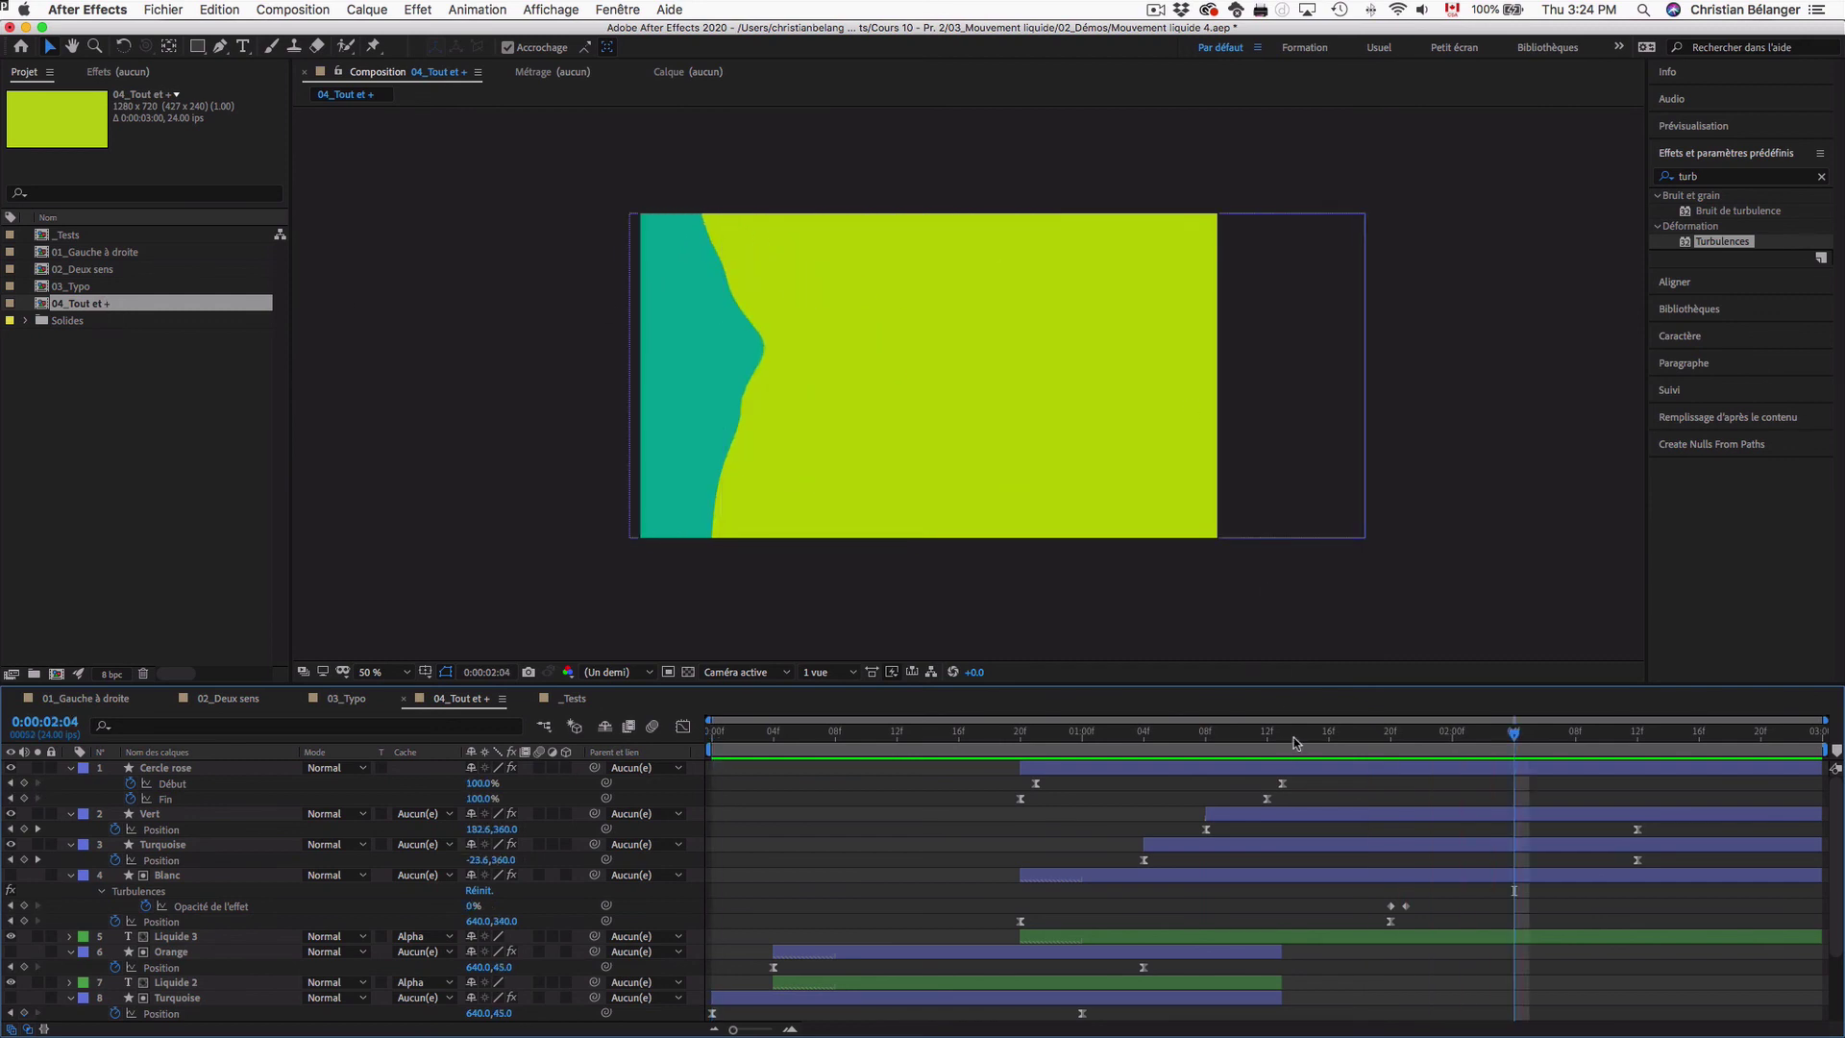
Scrub back to just under one second, then select and expand the Cercle rose layer
{"action": "left_click_drag", "start_coordinate": [1287, 742], "coordinate": [1146, 690]}
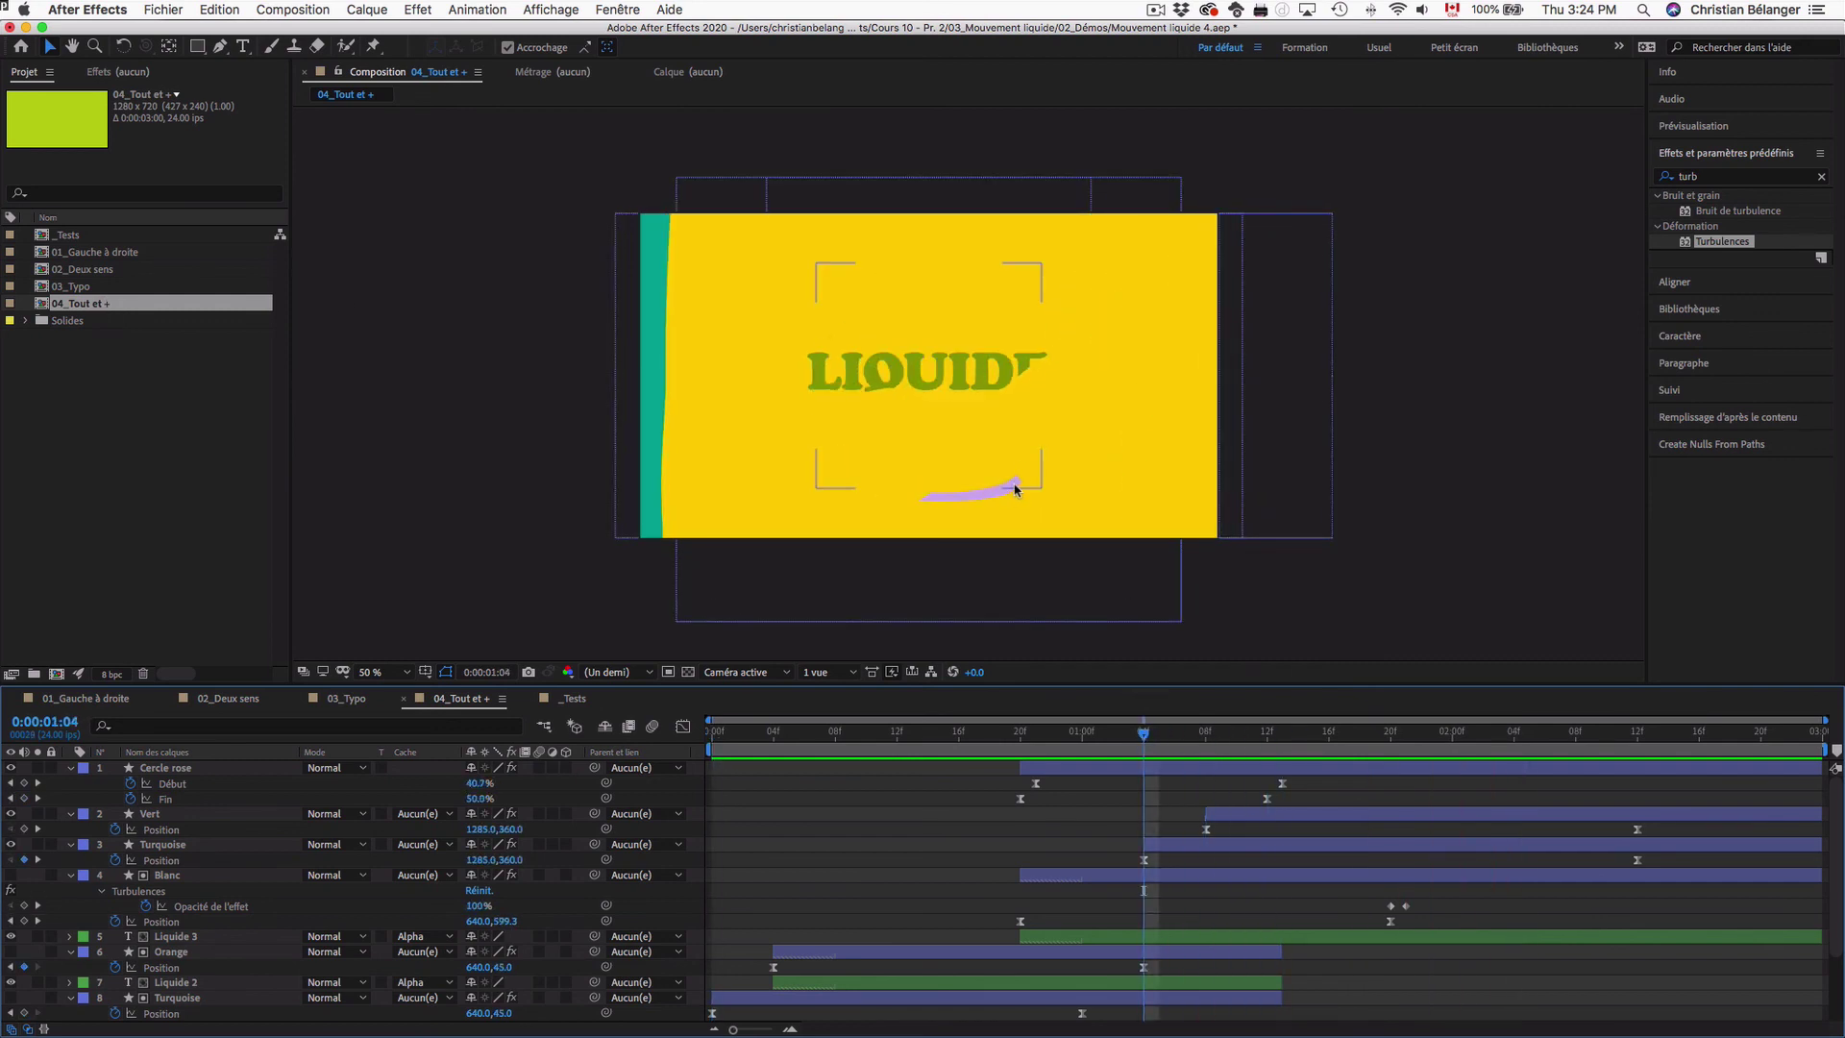
{"action": "mouse_move", "coordinate": [1143, 734]}
{"action": "left_mouse_down"}
{"action": "mouse_move", "coordinate": [1112, 736]}
{"action": "mouse_move", "coordinate": [1135, 736]}
{"action": "left_mouse_up"}
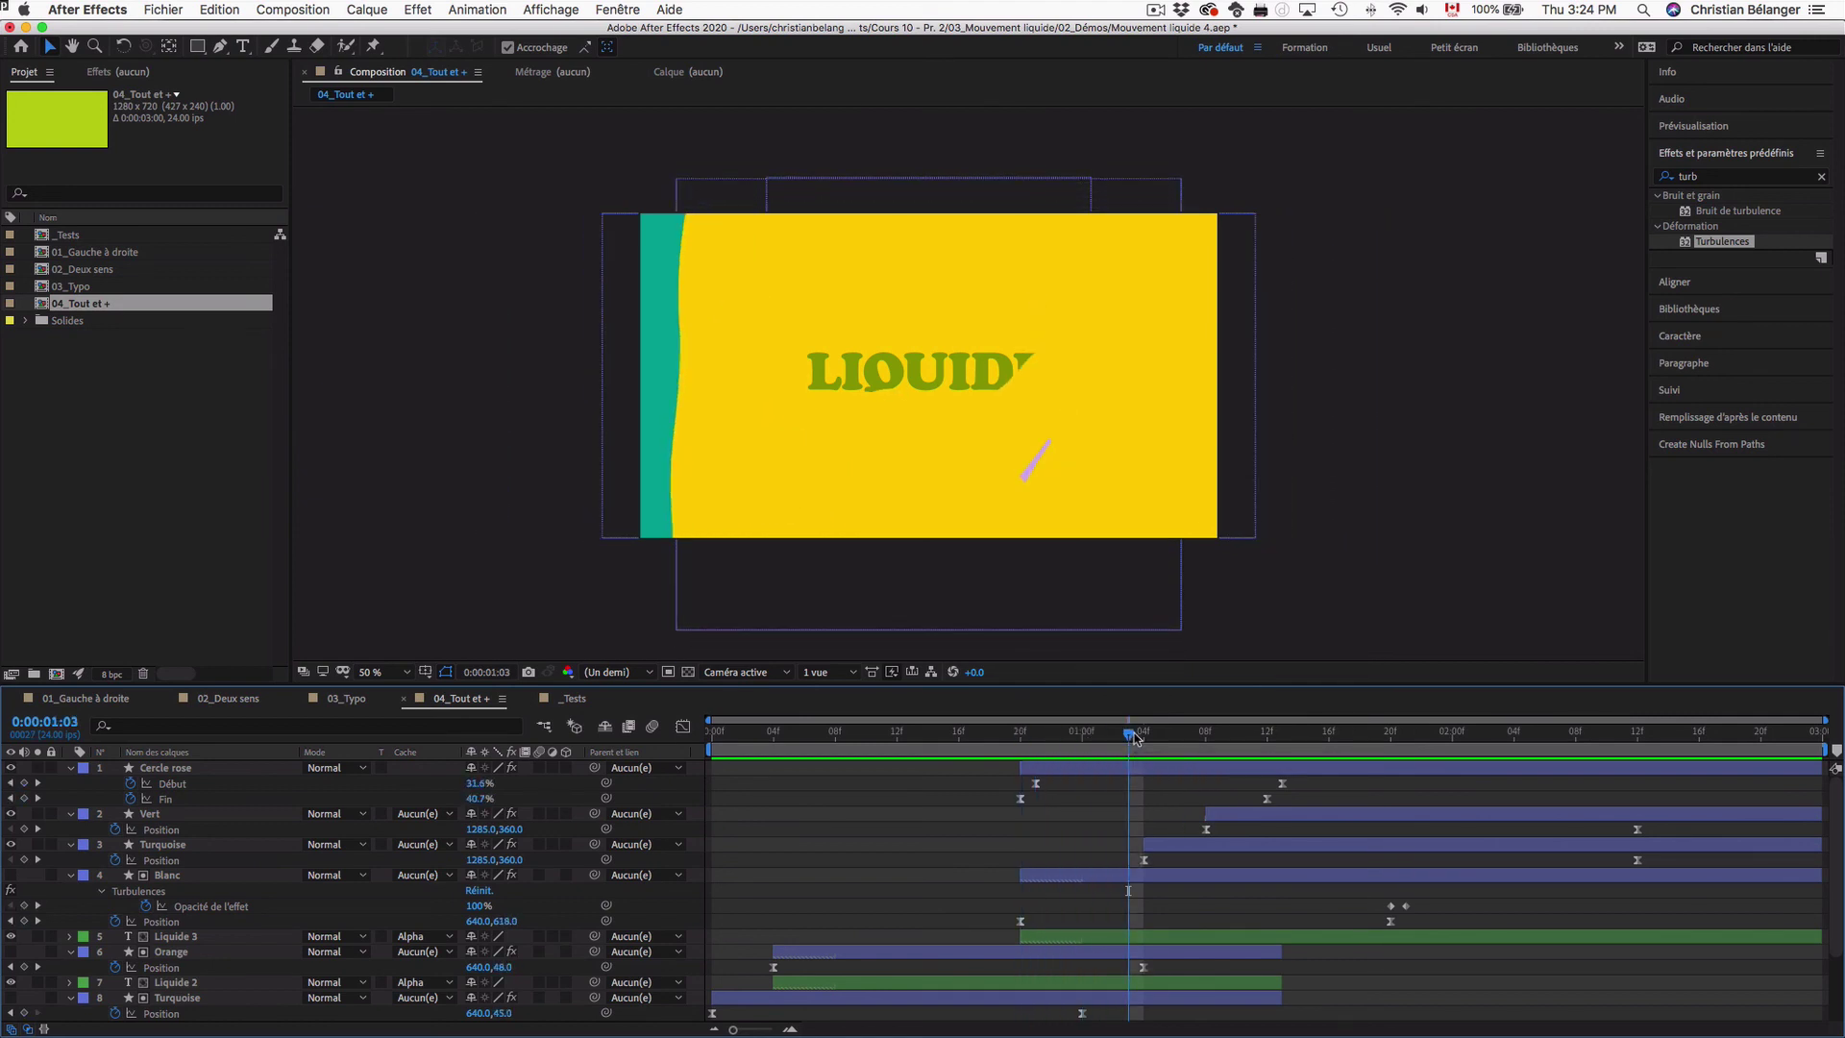
{"action": "left_click", "coordinate": [430, 768]}
{"action": "left_click", "coordinate": [71, 768]}
Reveal Cercle rose's Contenu and Effets groups and check the pink stroke around one second
{"action": "left_click", "coordinate": [71, 768]}
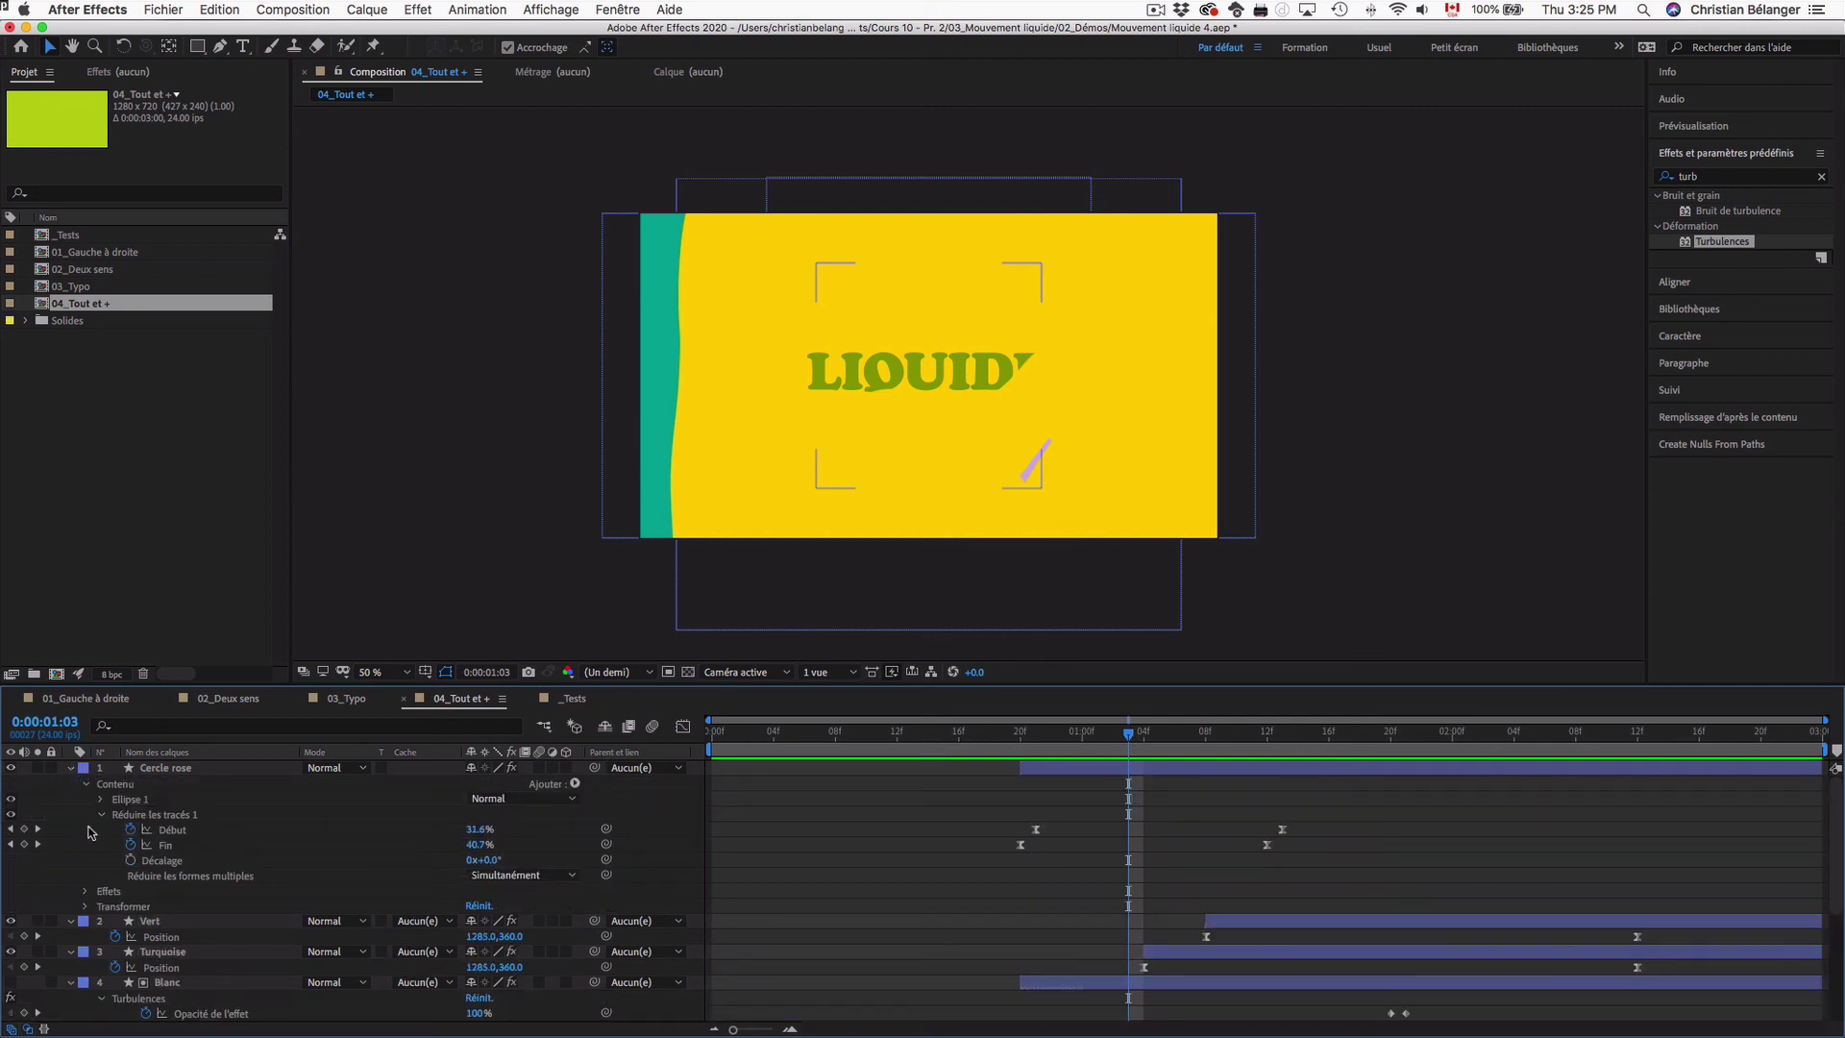
{"action": "left_click", "coordinate": [85, 891]}
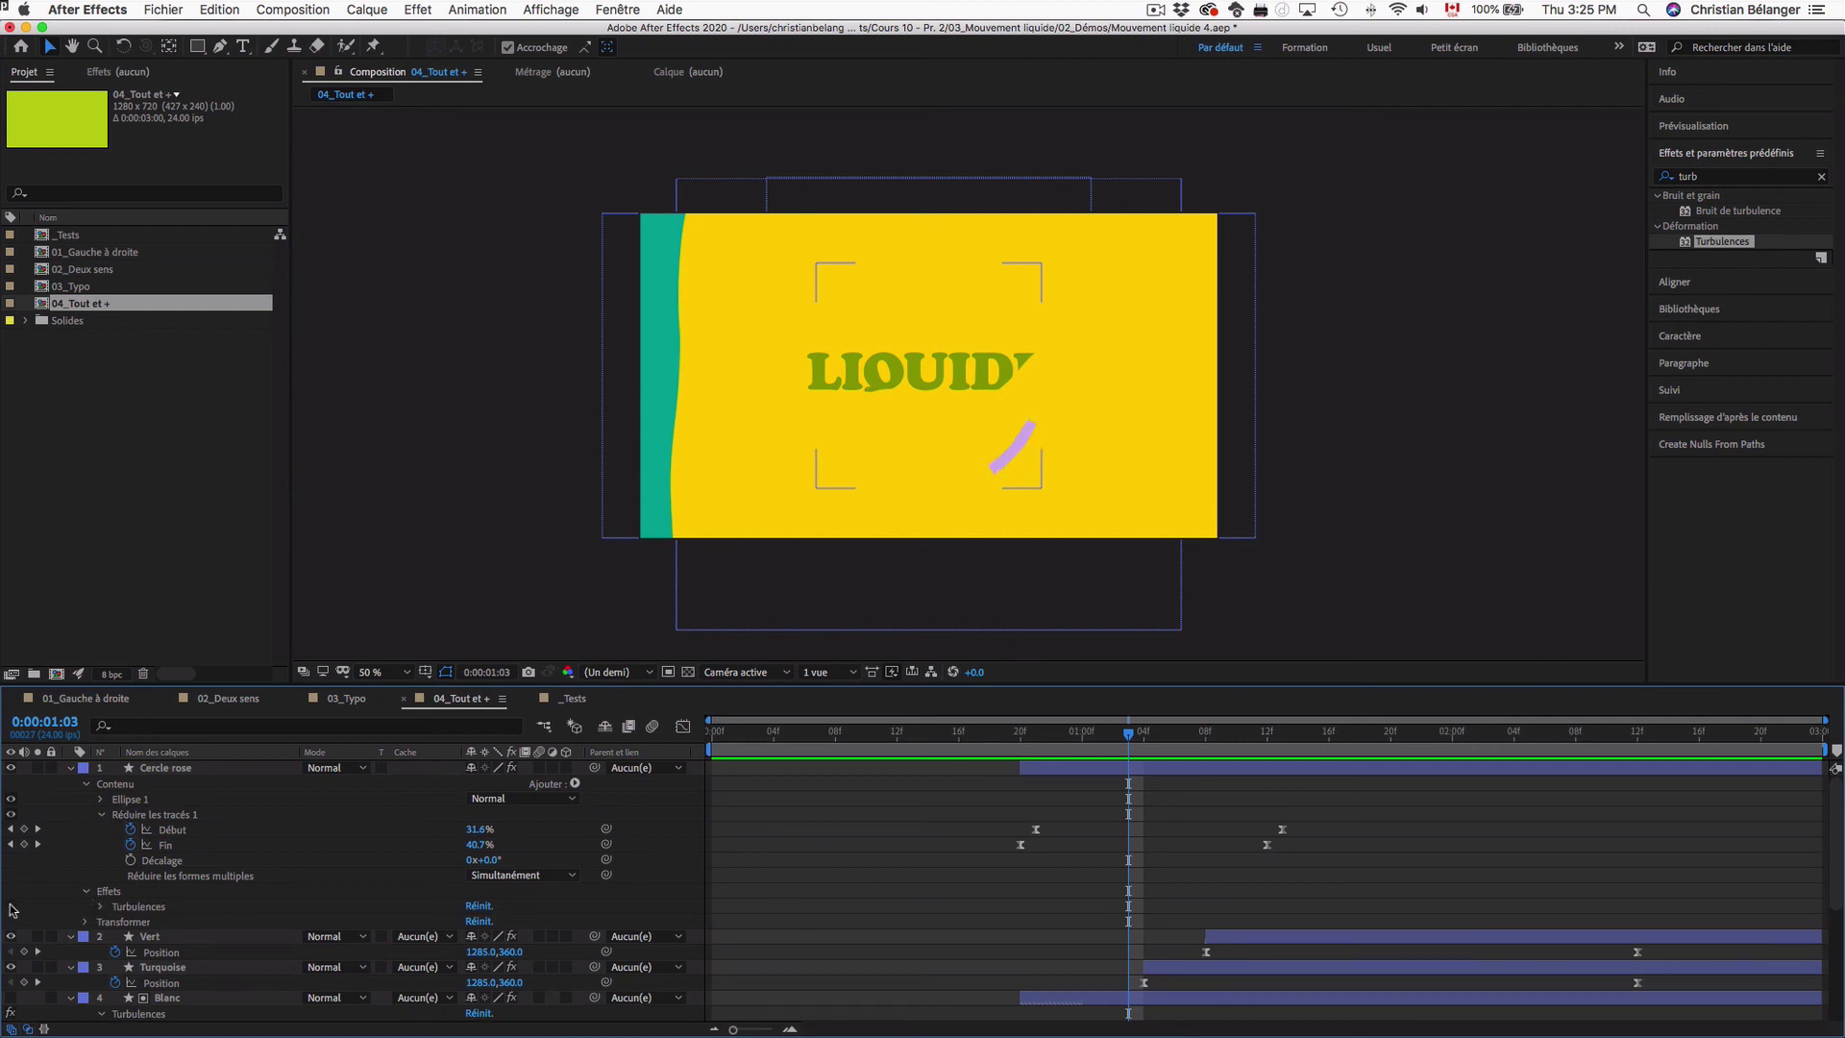
{"action": "mouse_move", "coordinate": [1041, 734]}
{"action": "left_mouse_down"}
{"action": "mouse_move", "coordinate": [1152, 743]}
{"action": "mouse_move", "coordinate": [1035, 741]}
{"action": "left_mouse_up"}
Toggle off Réduire les tracés and Turbulences, scrubbing later and earlier to compare the circle
{"action": "left_click", "coordinate": [11, 814]}
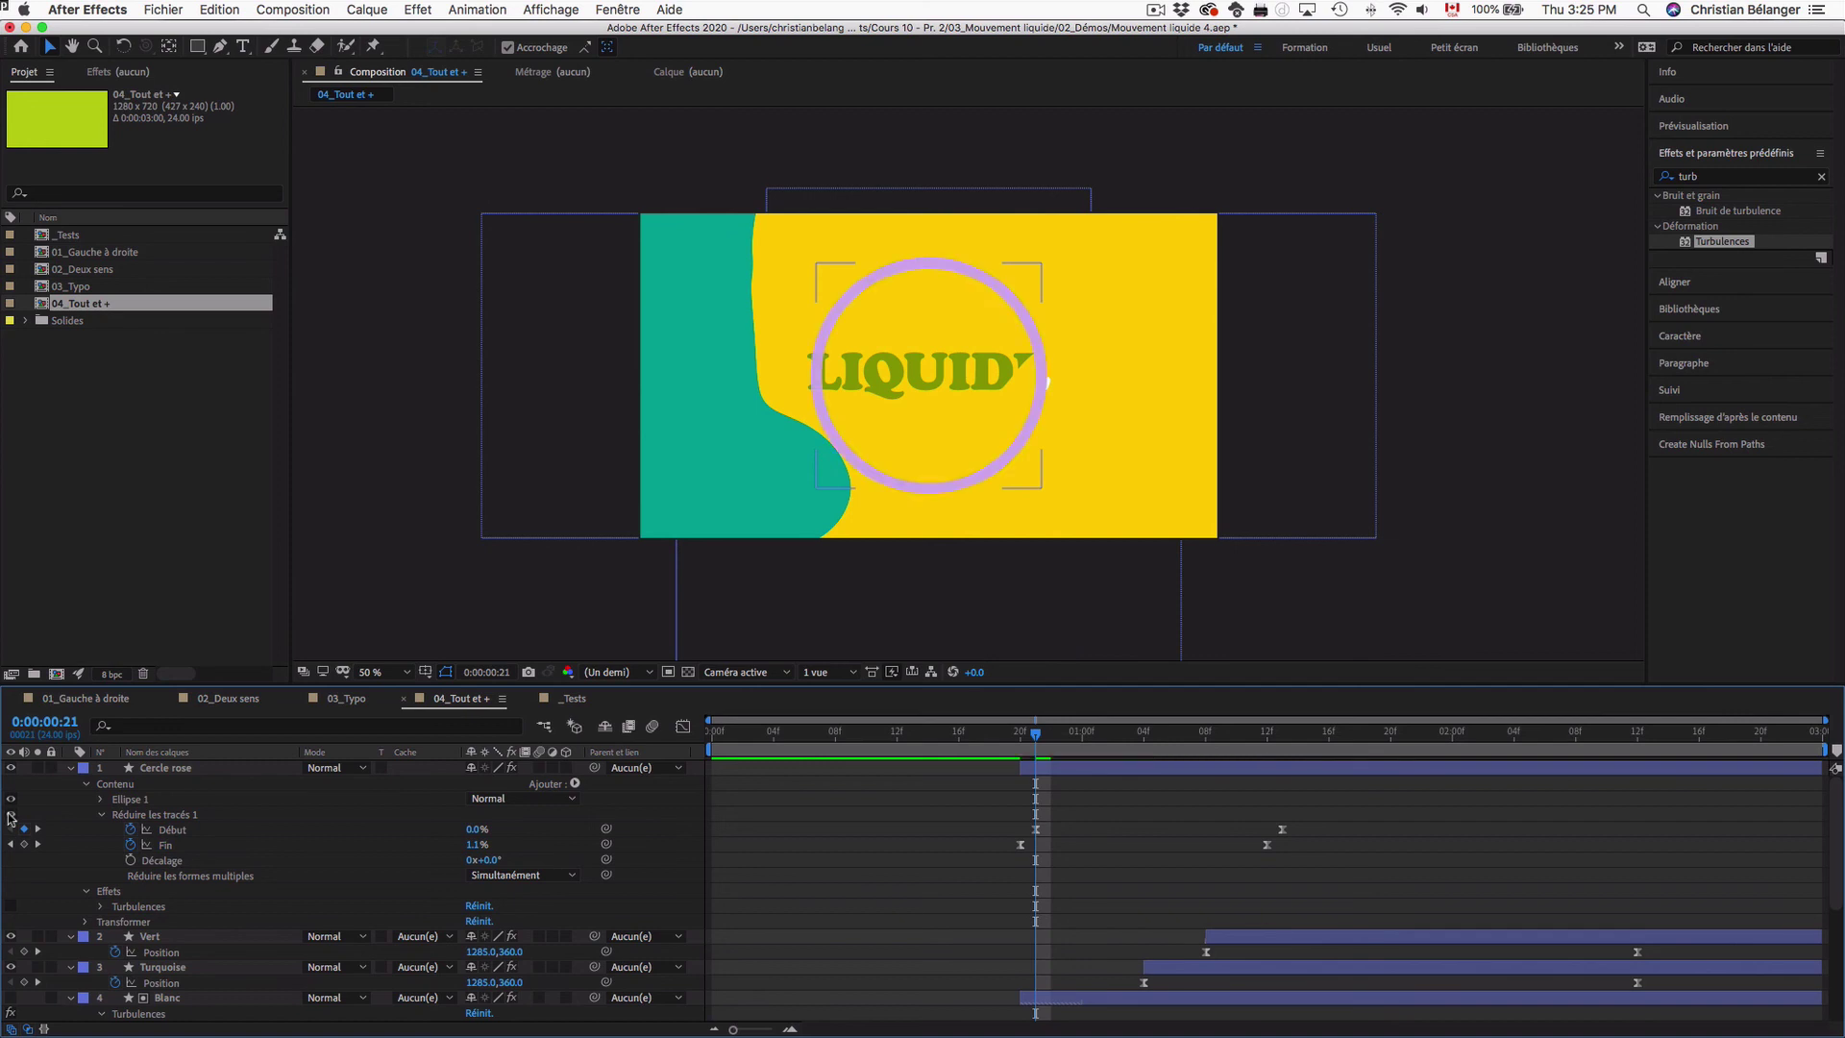
{"action": "left_click_drag", "start_coordinate": [1037, 742], "coordinate": [1206, 742]}
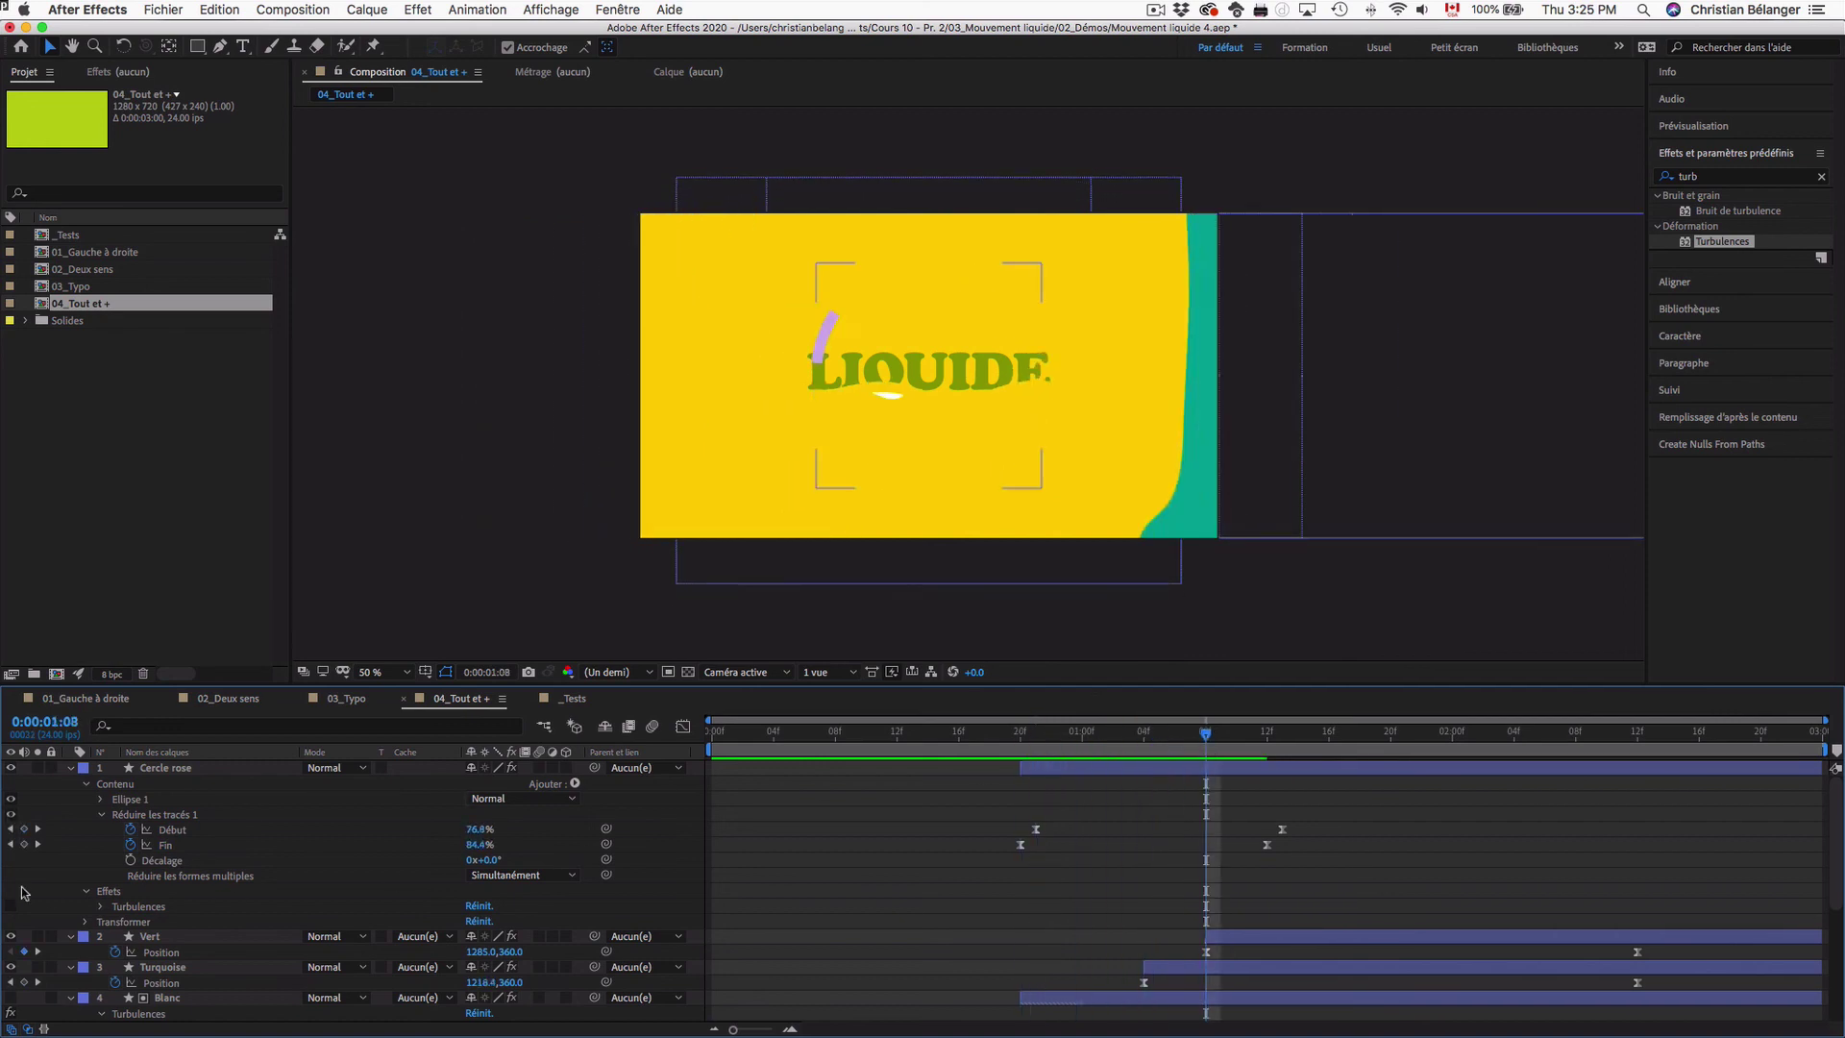
{"action": "left_click", "coordinate": [8, 906]}
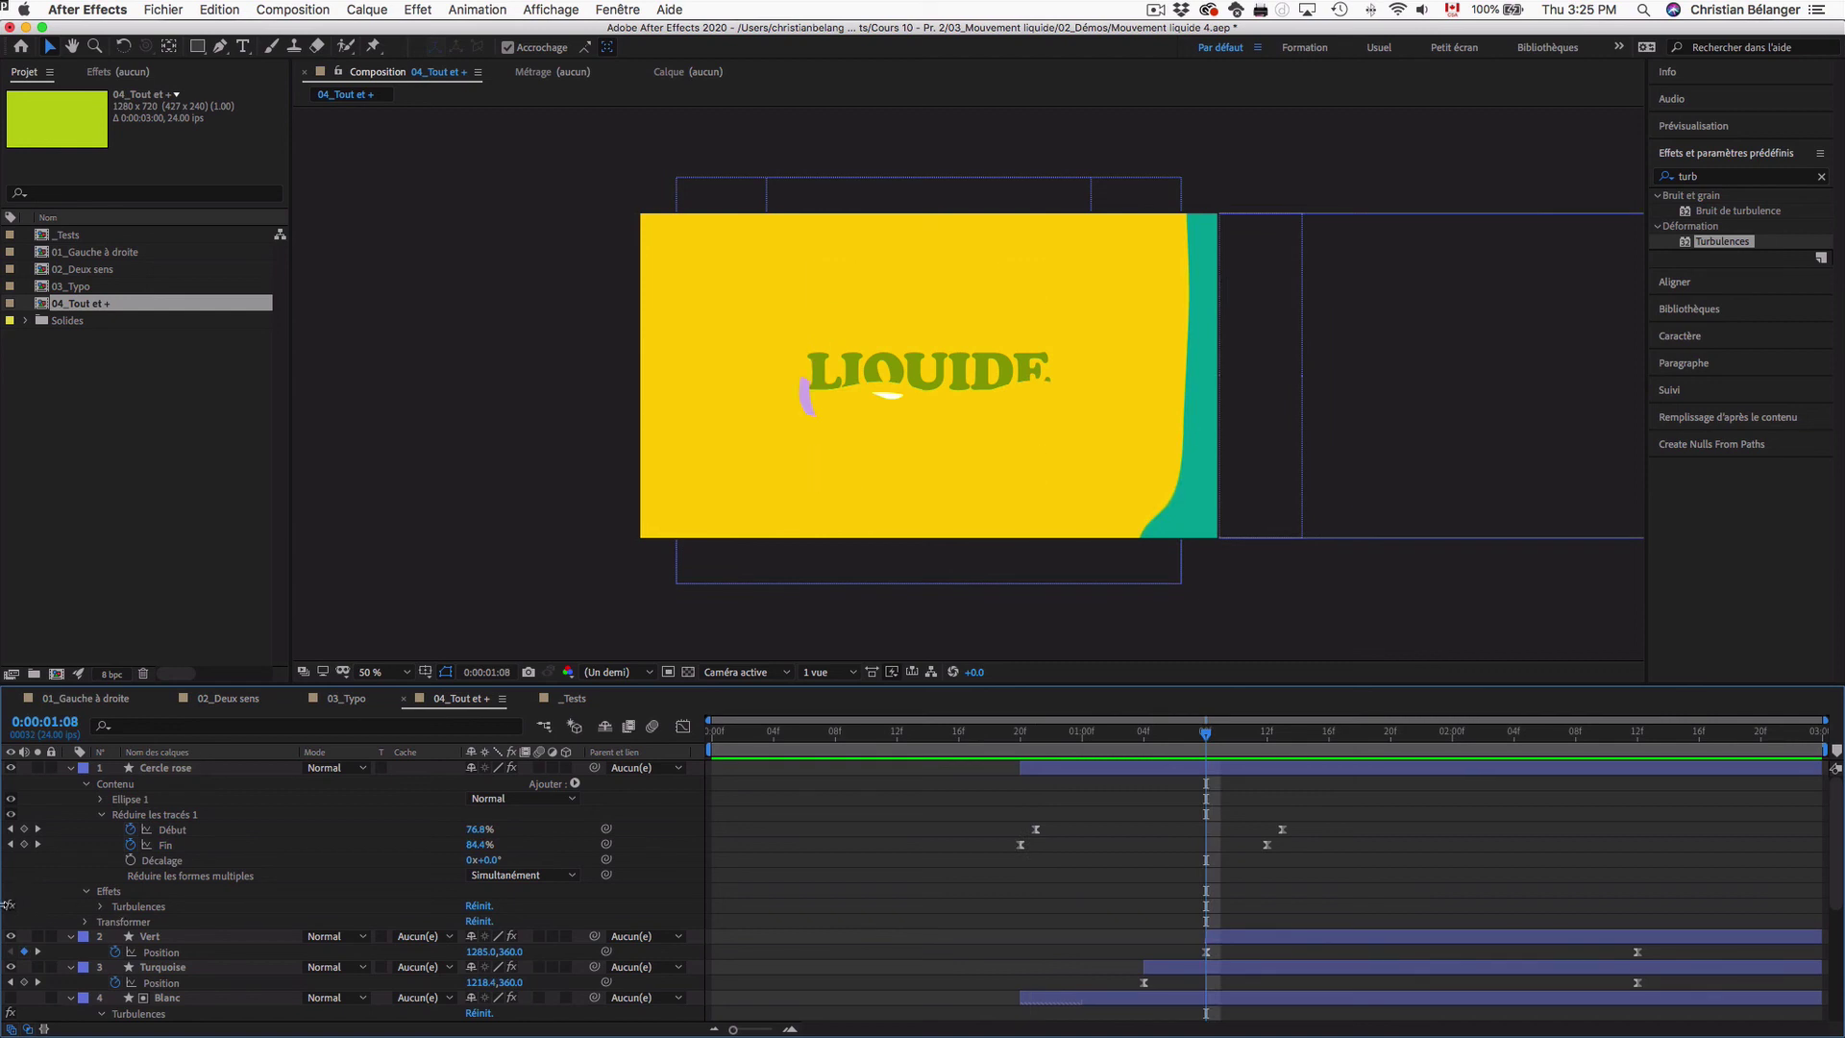
{"action": "left_click", "coordinate": [1054, 735]}
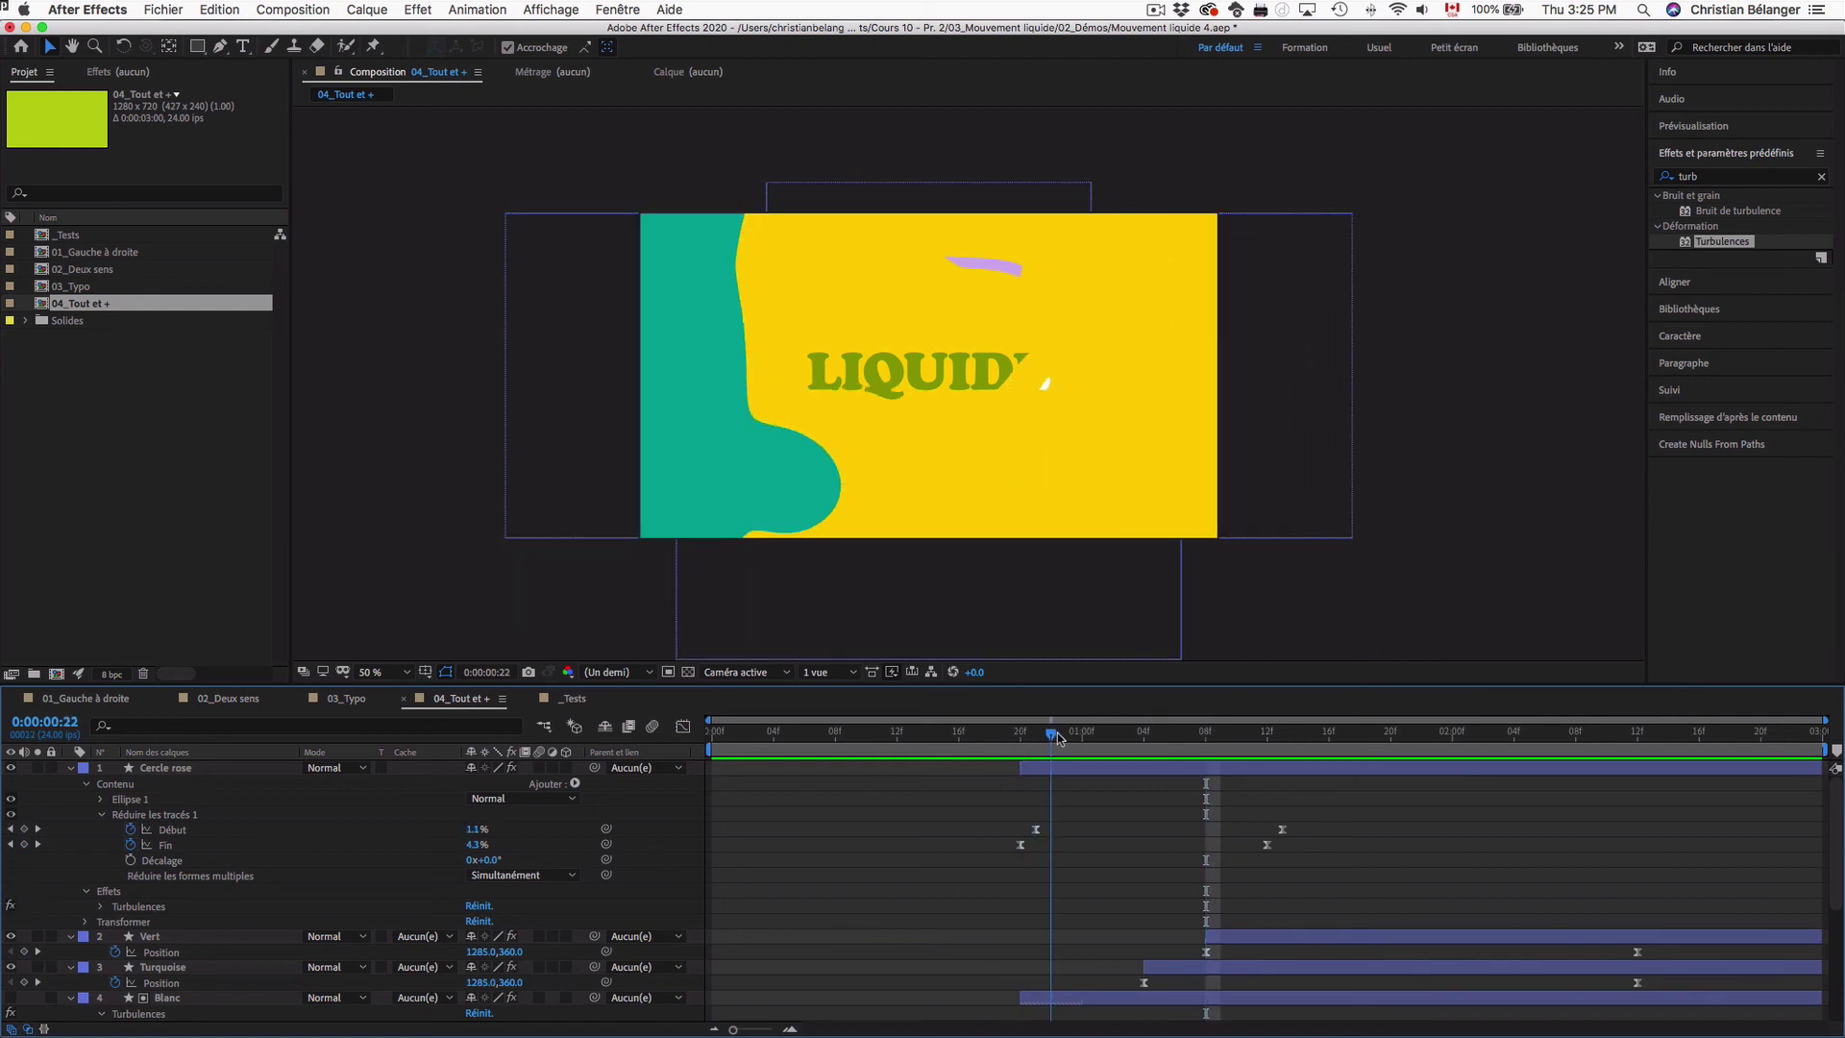
{"action": "left_click_drag", "start_coordinate": [1057, 738], "coordinate": [911, 736]}
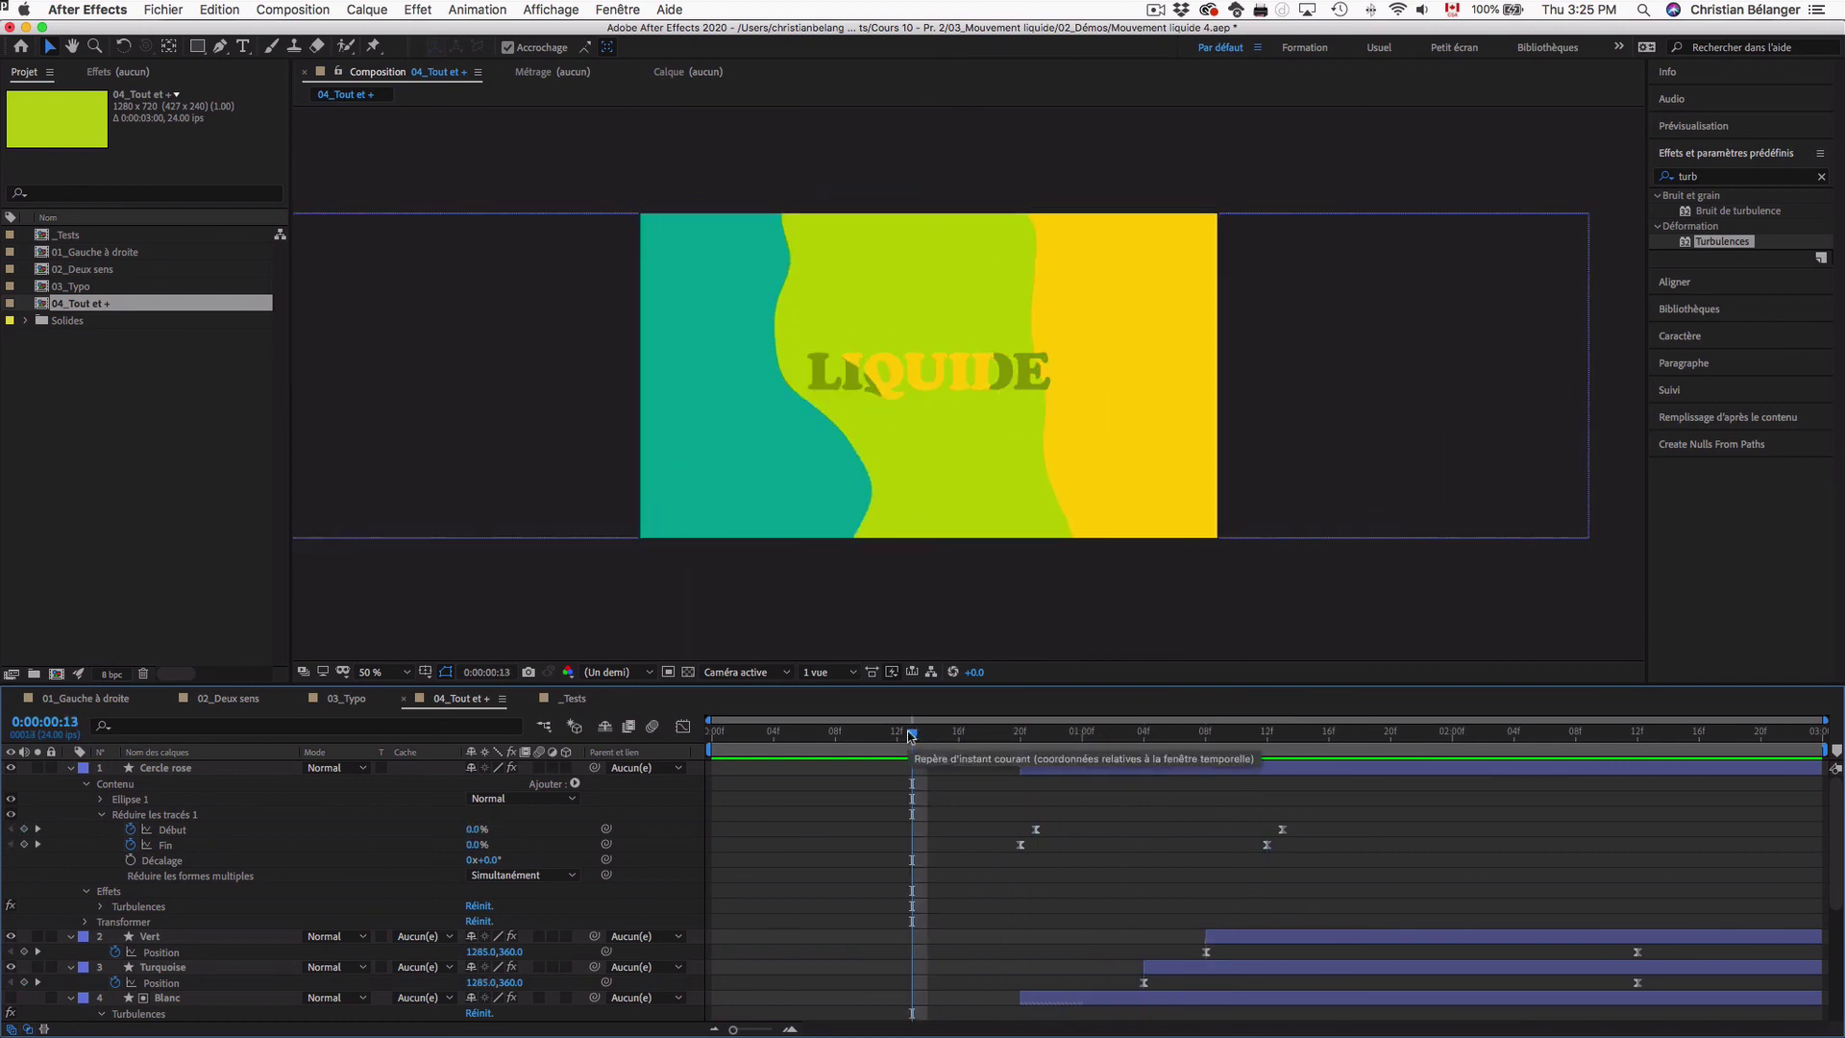